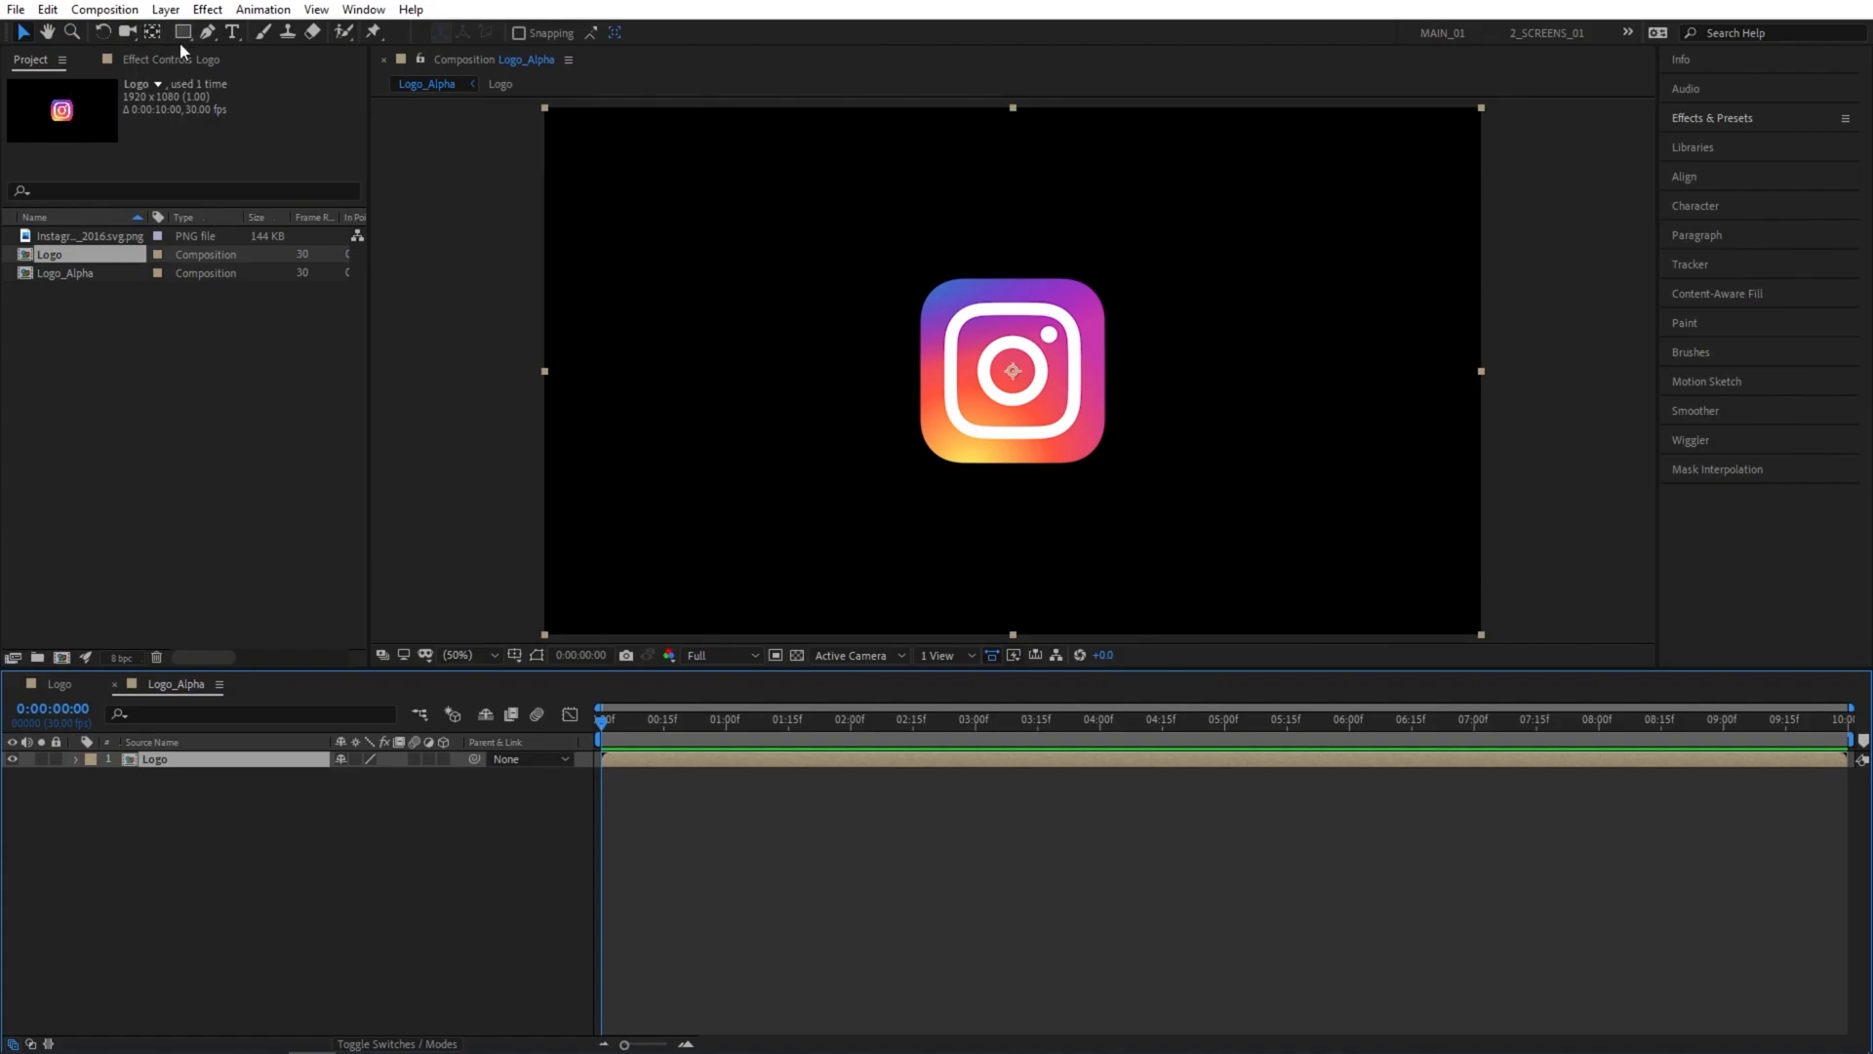
# Add a full-frame white rectangle shape layer with solid fill and no stroke, and move it up until its lower edge sits just above the logo.
pyautogui.click(182, 32)
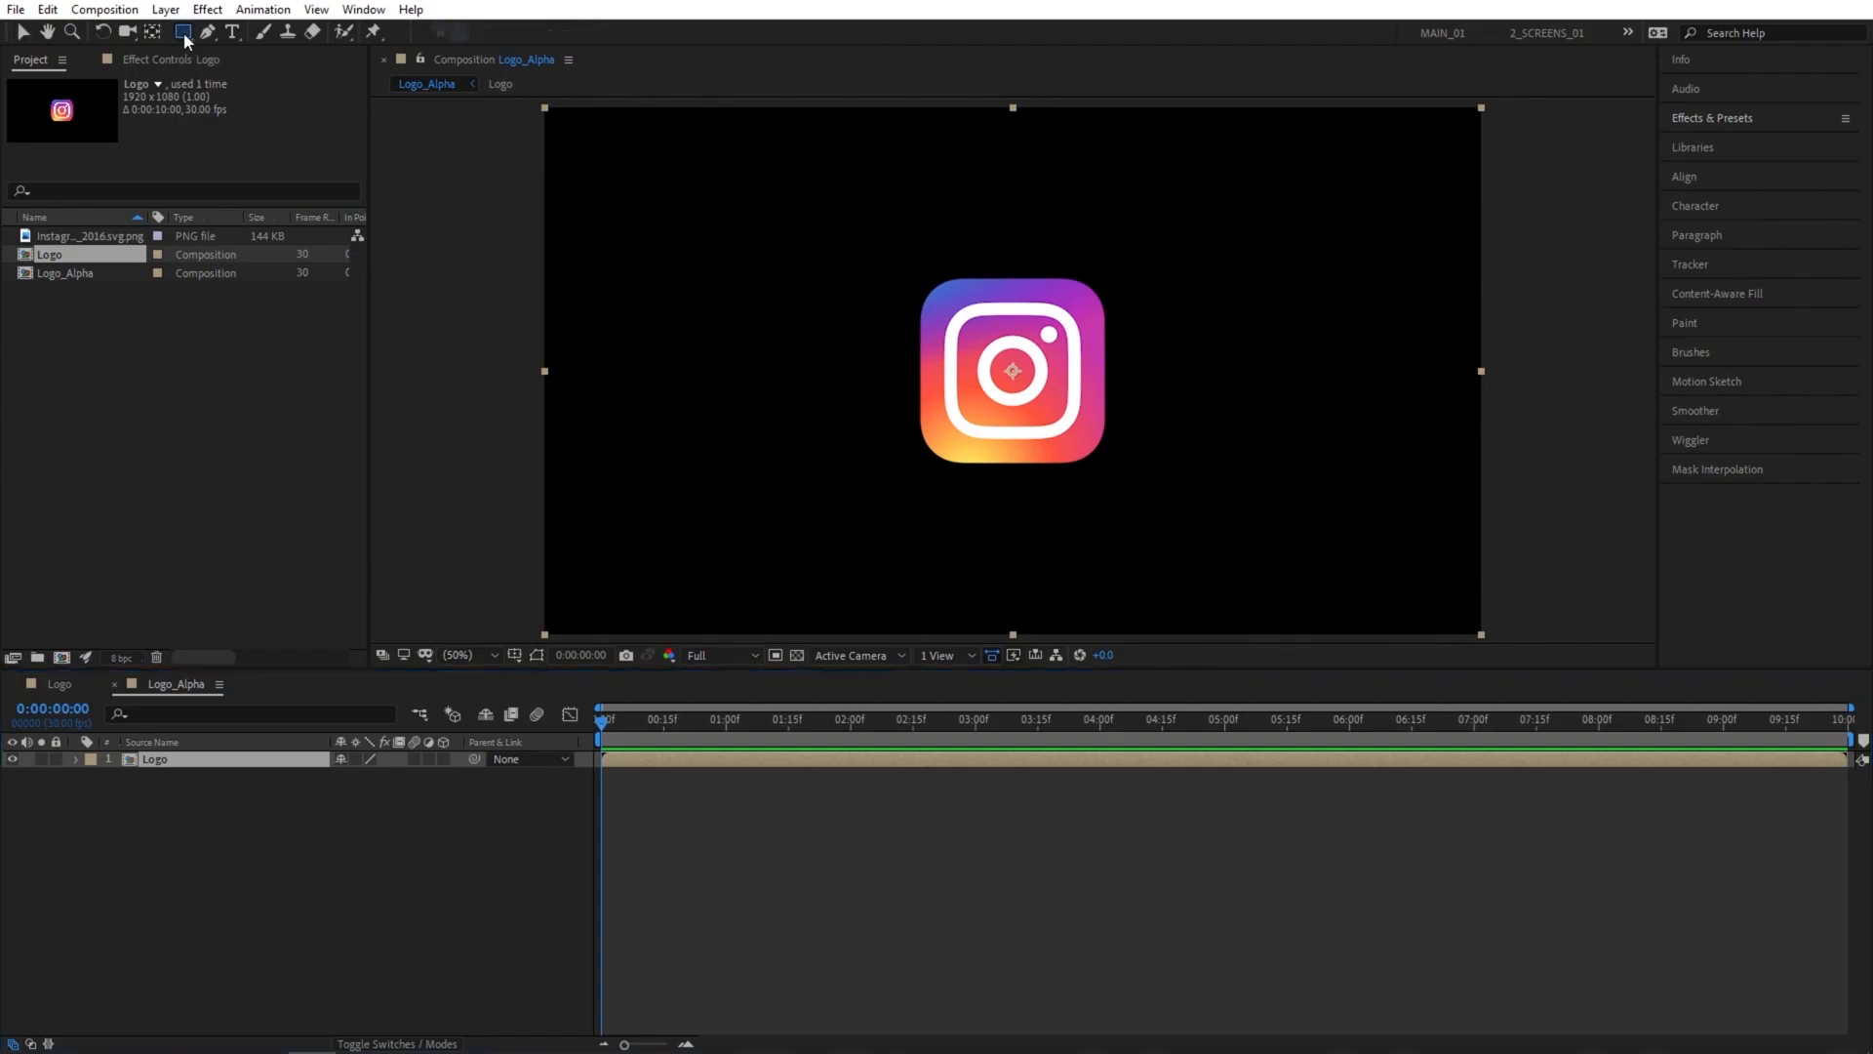
pyautogui.click(189, 826)
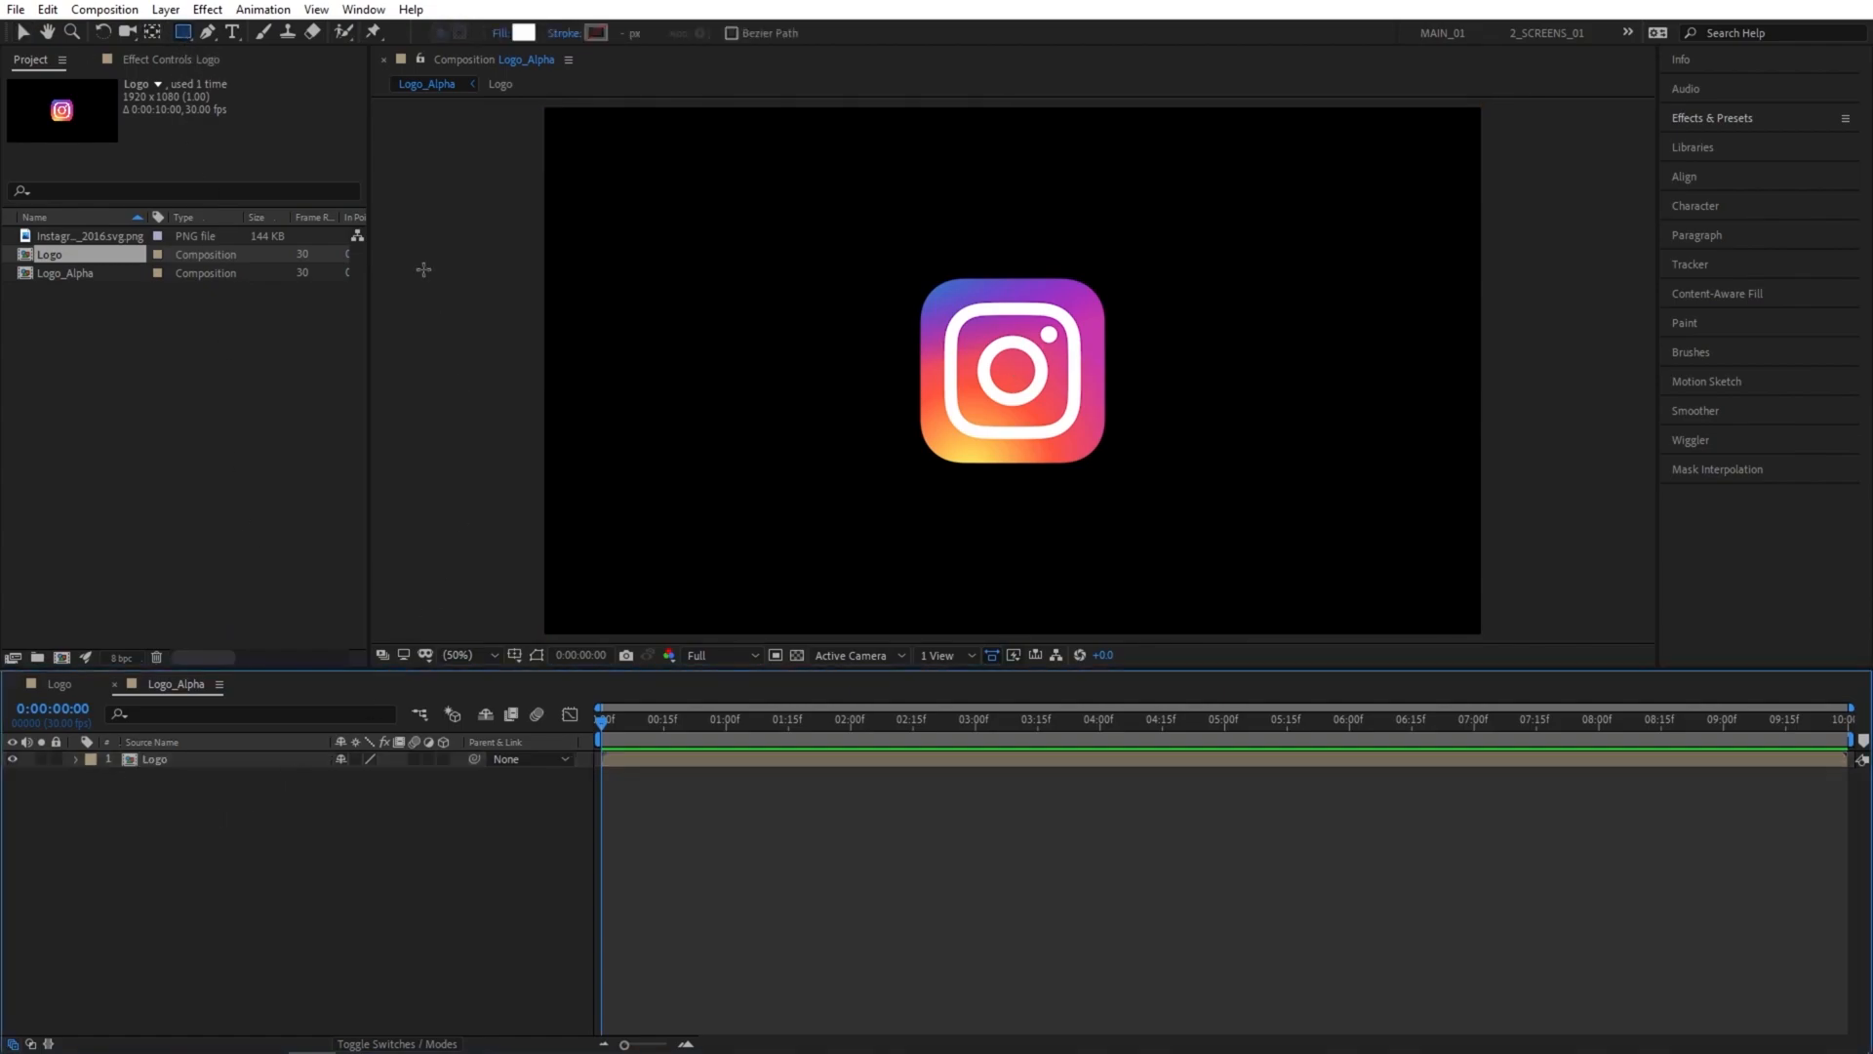
pyautogui.click(500, 33)
pyautogui.click(899, 379)
pyautogui.click(564, 32)
pyautogui.click(837, 263)
pyautogui.click(908, 375)
pyautogui.doubleClick(183, 32)
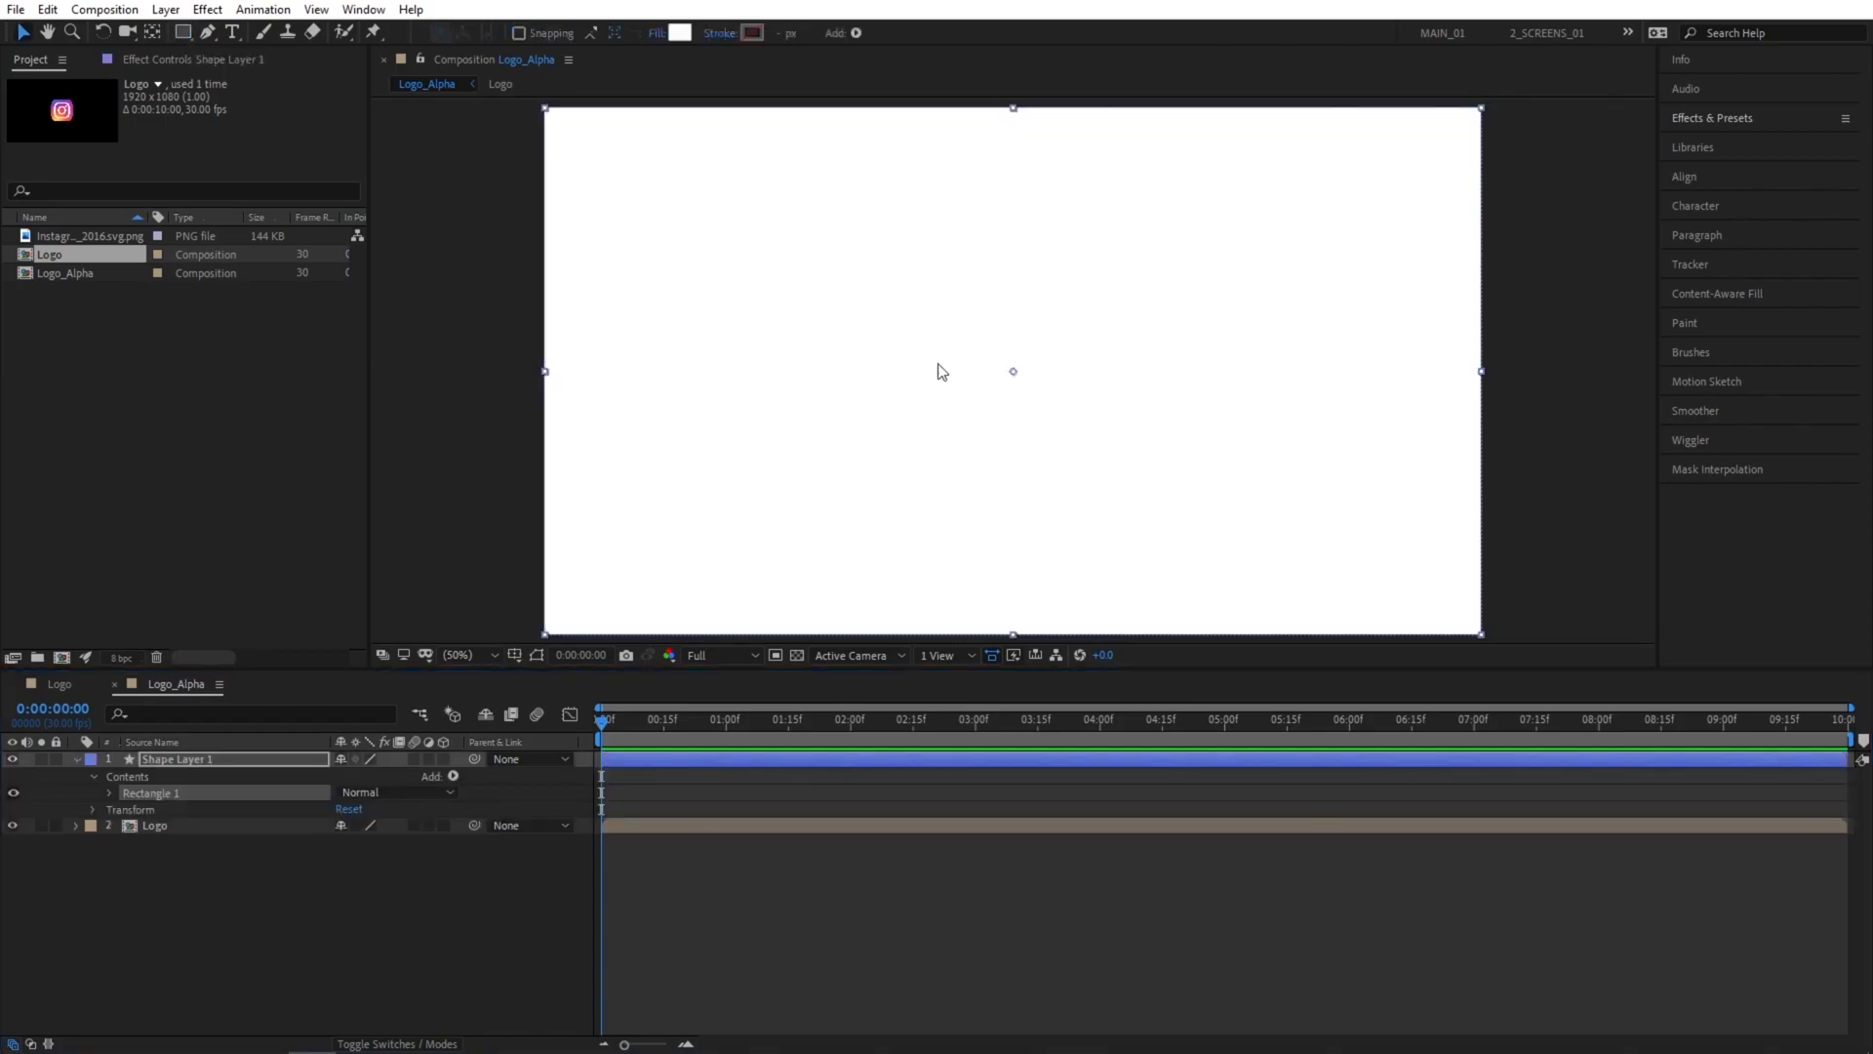
pyautogui.moveTo(1020, 536); pyautogui.dragTo(1025, 176)
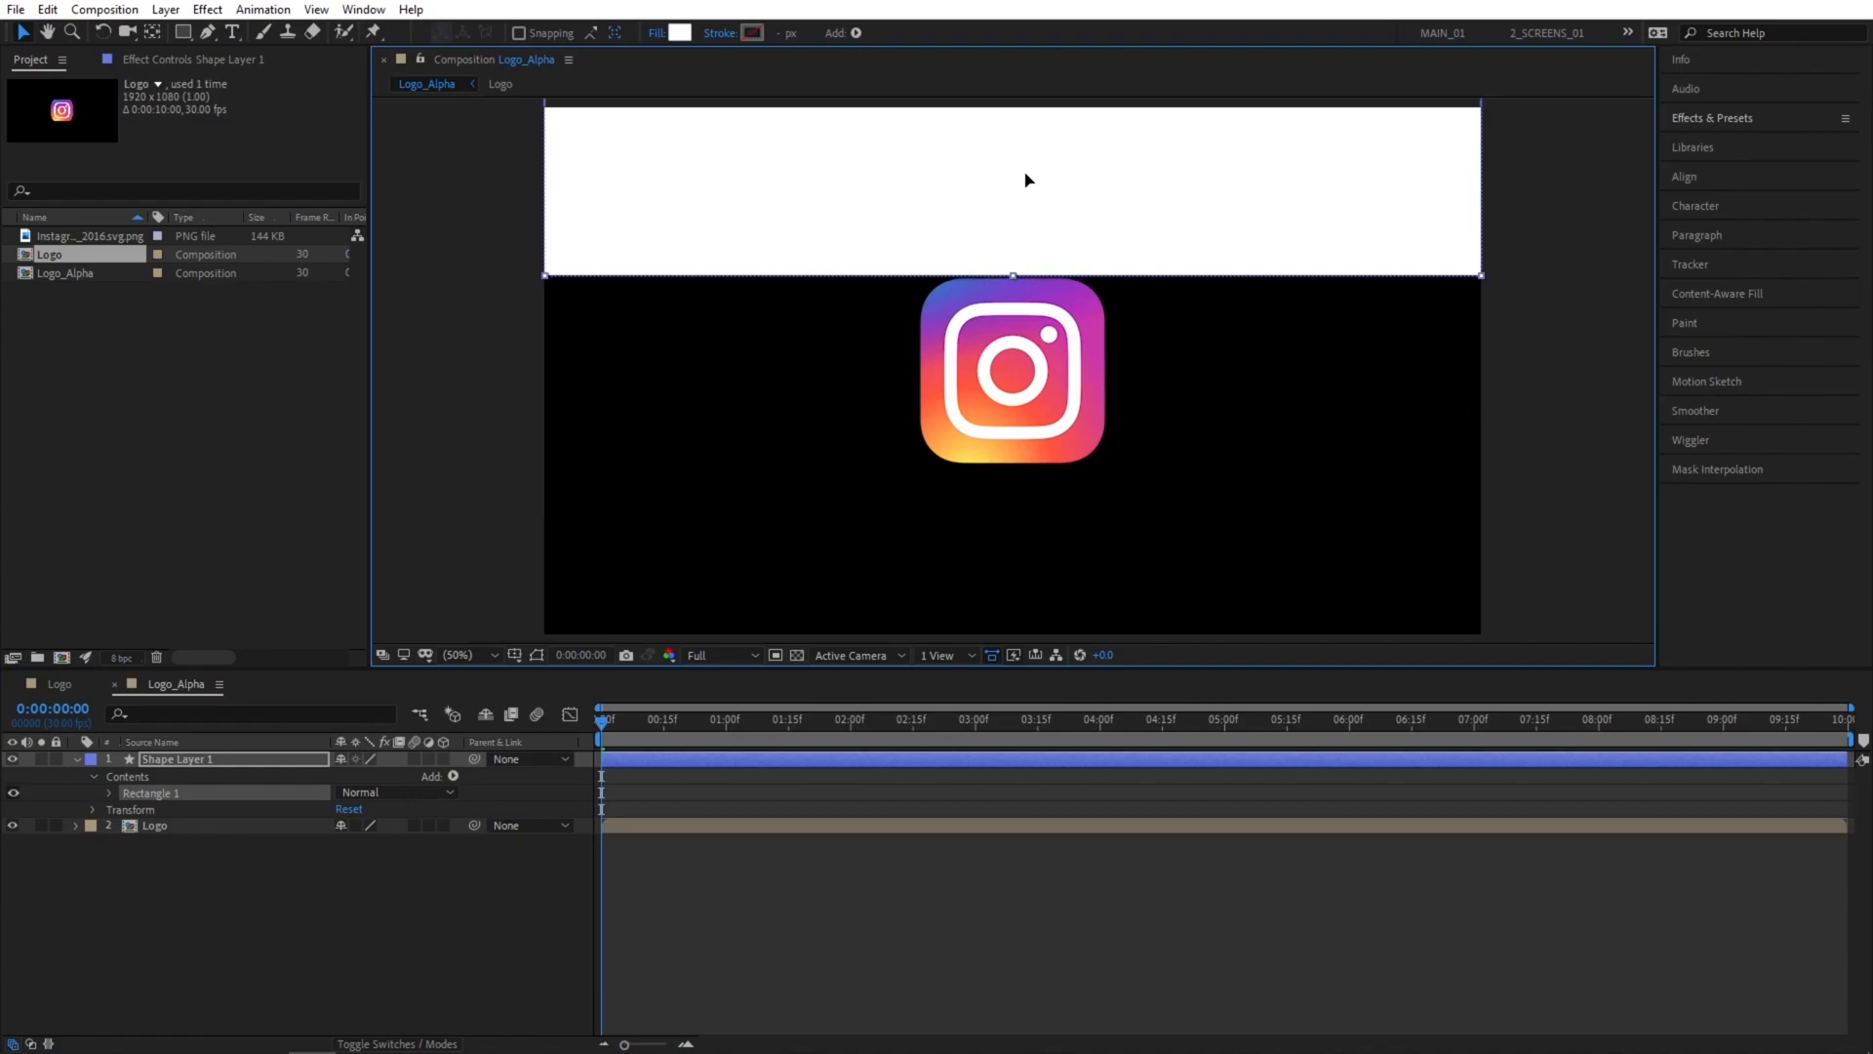
# Find the Turbulent Displace effect by searching "turbu" and apply it to Shape Layer 1.
pyautogui.click(1723, 121)
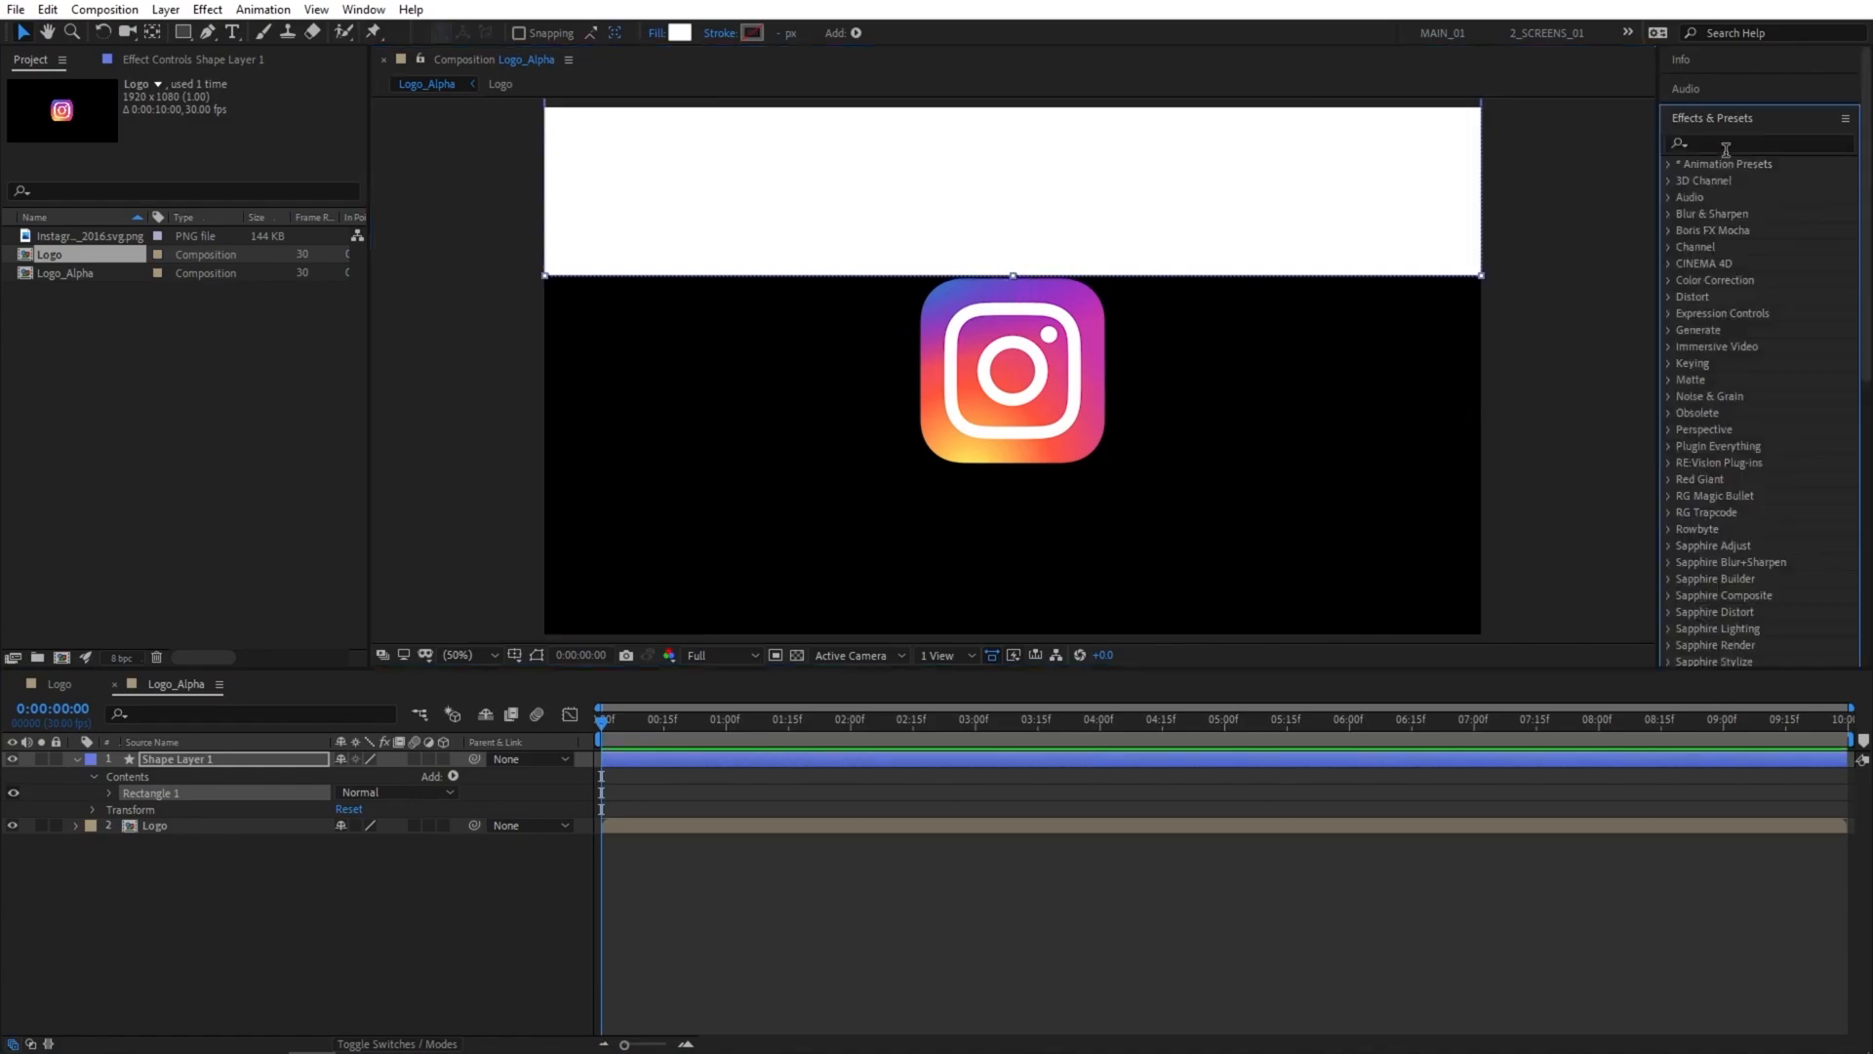
pyautogui.click(1730, 144)
pyautogui.write('turbu')
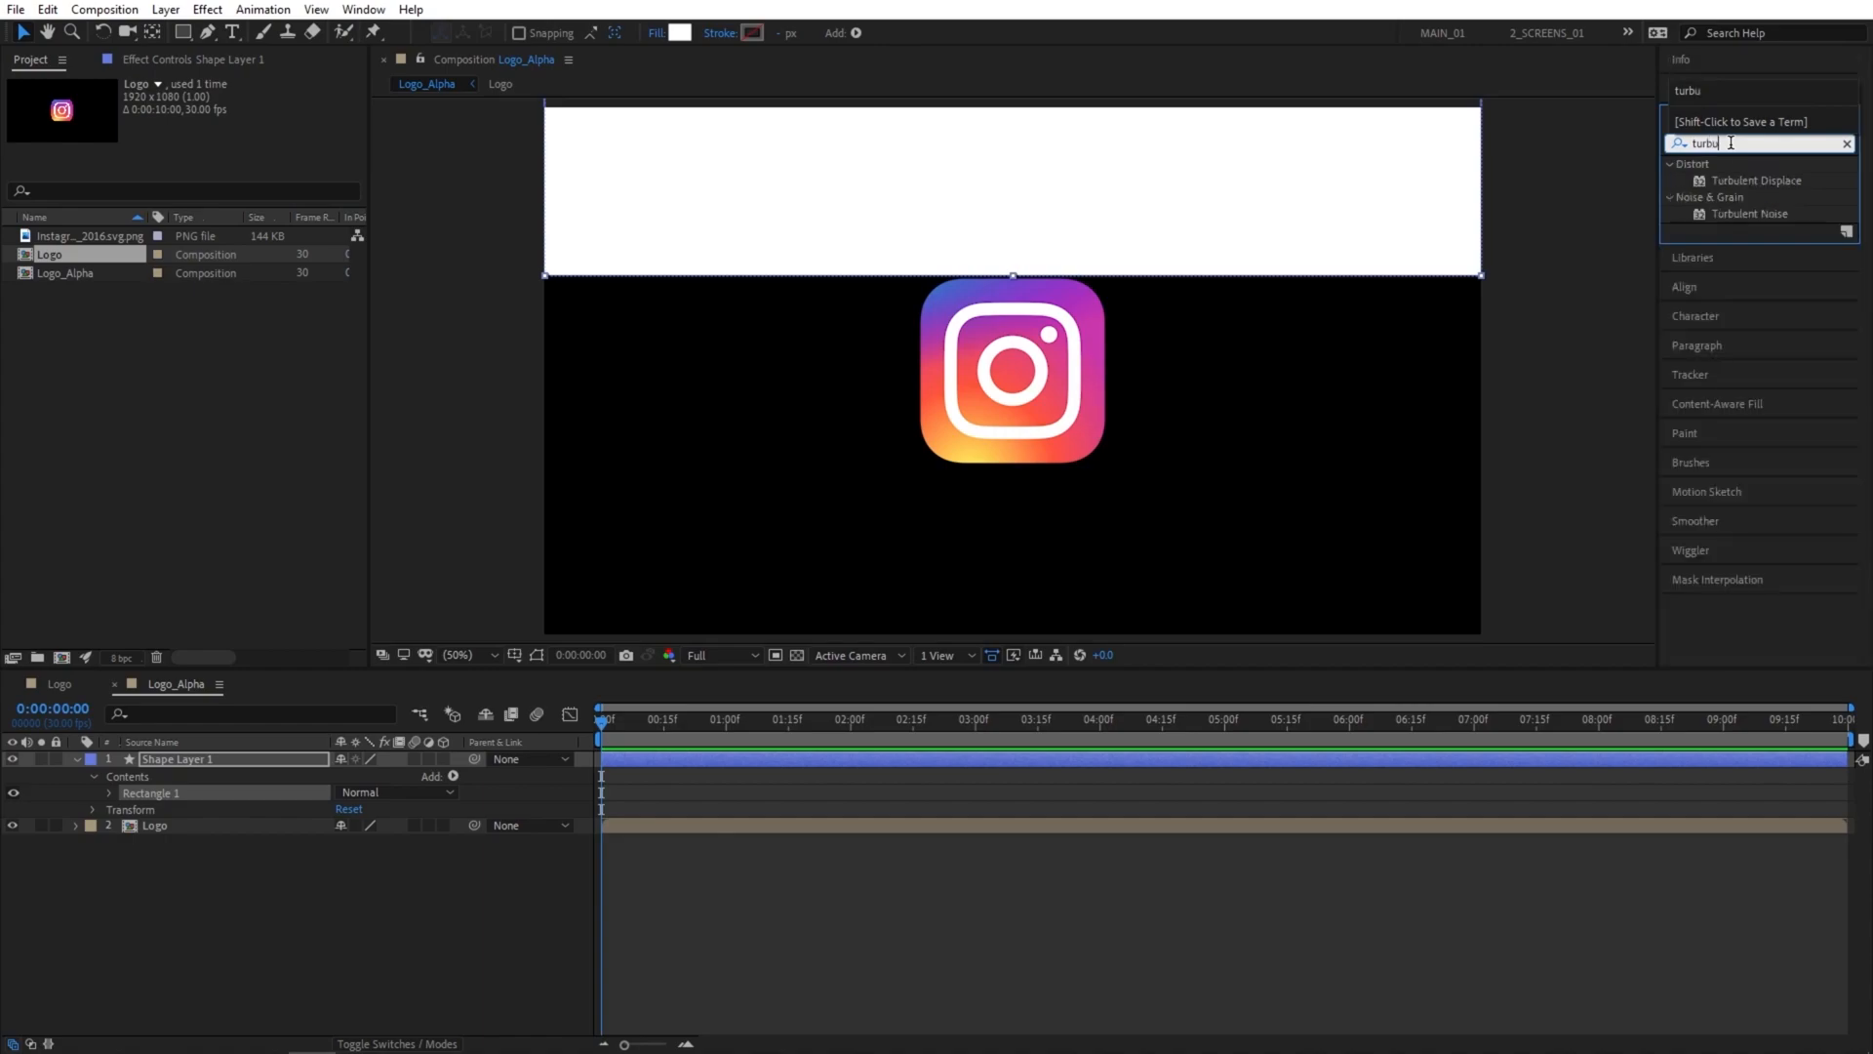
pyautogui.moveTo(1754, 180); pyautogui.dragTo(1366, 332)
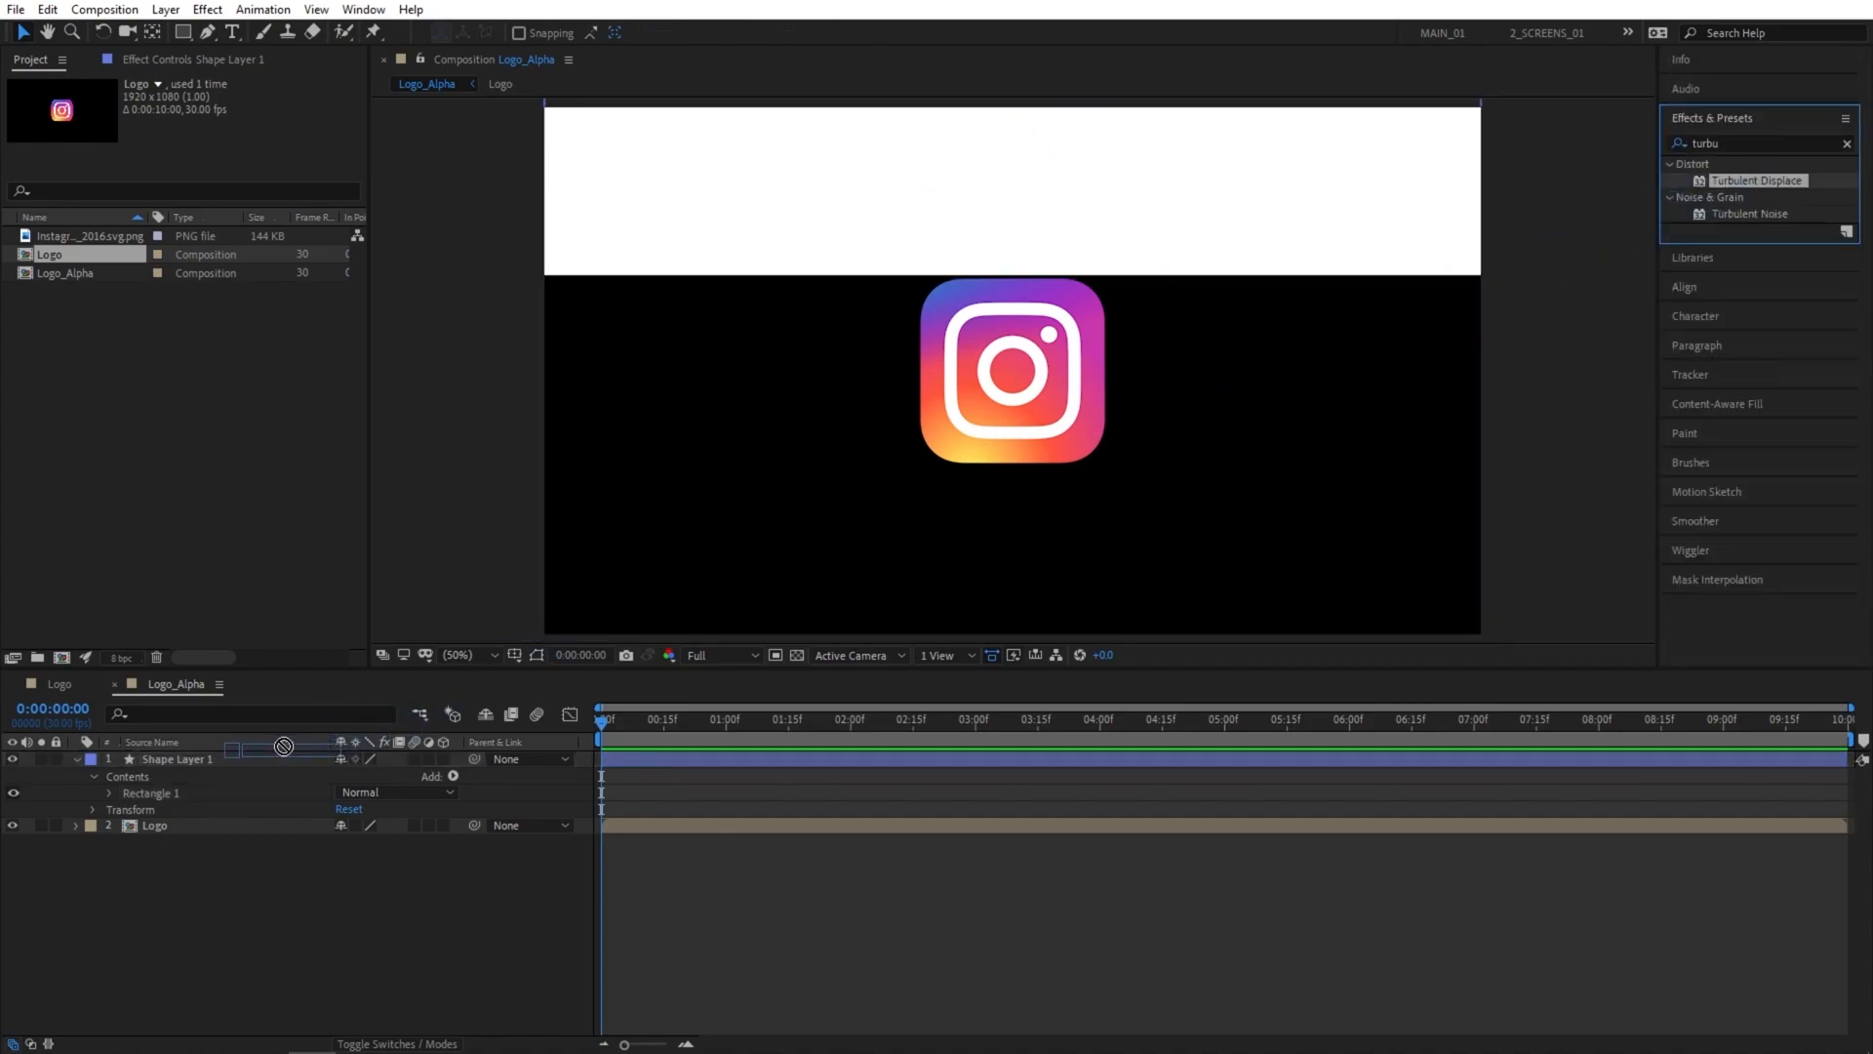
# Set the Turbulent Displace complexity to 10 and its size to 75.
pyautogui.moveTo(209, 183); pyautogui.dragTo(488, 179)
pyautogui.click(212, 151)
pyautogui.write('75')
pyautogui.press('Return')
# Animate the shape layer's position from above the logo at 0 seconds to fully covering it at 5 seconds, and check the motion.
pyautogui.press('p')
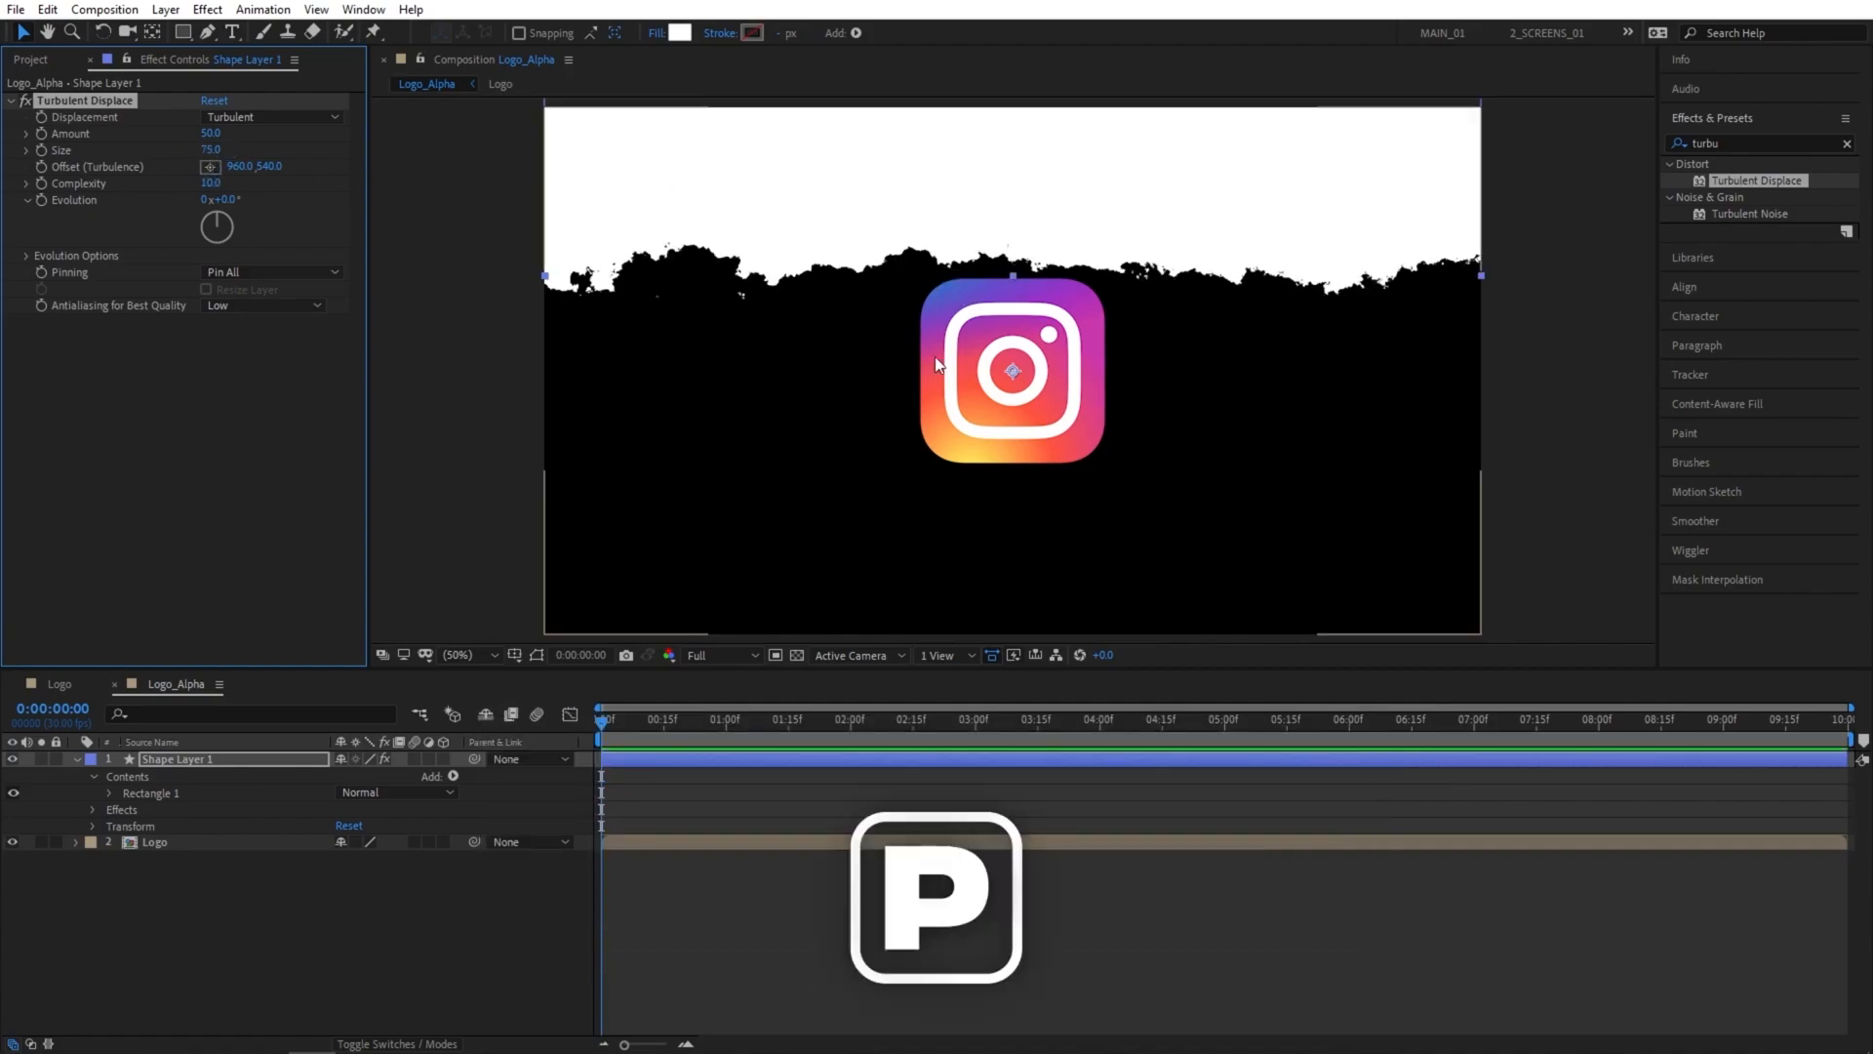
pyautogui.click(125, 775)
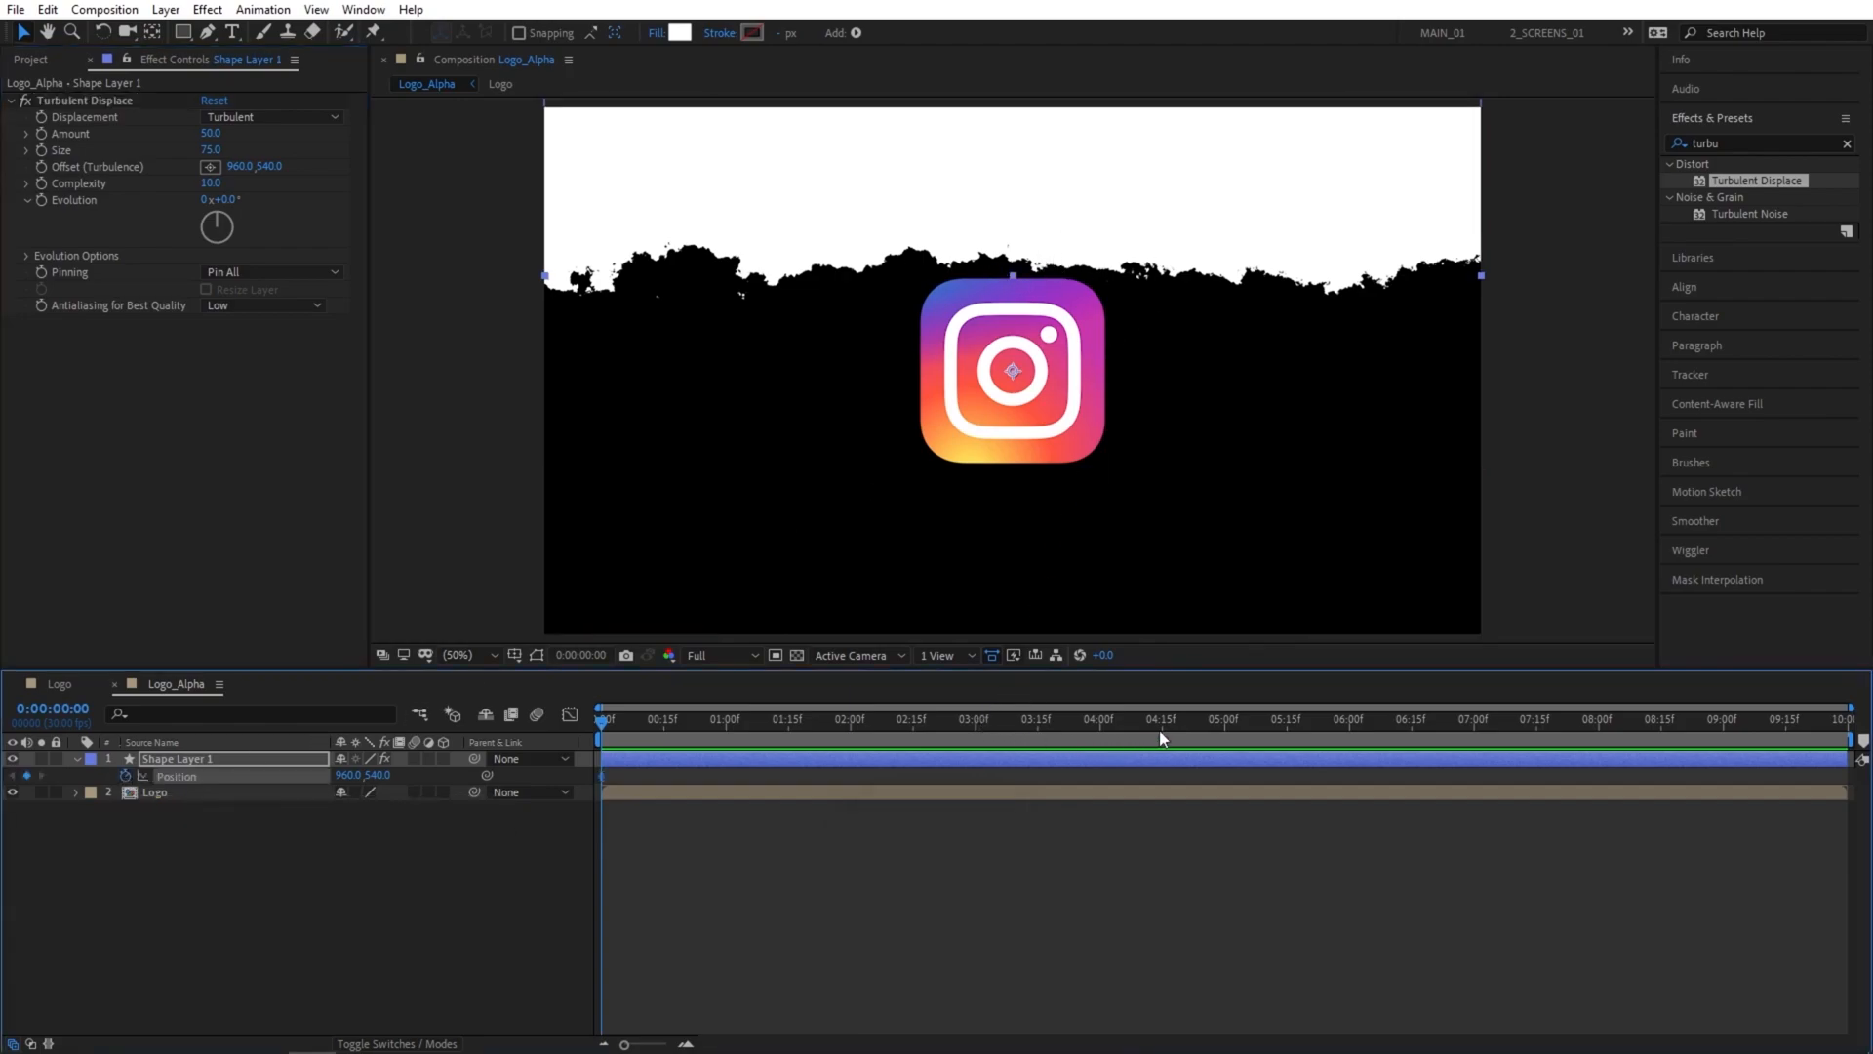
pyautogui.click(1223, 729)
pyautogui.moveTo(1149, 209); pyautogui.dragTo(1144, 411)
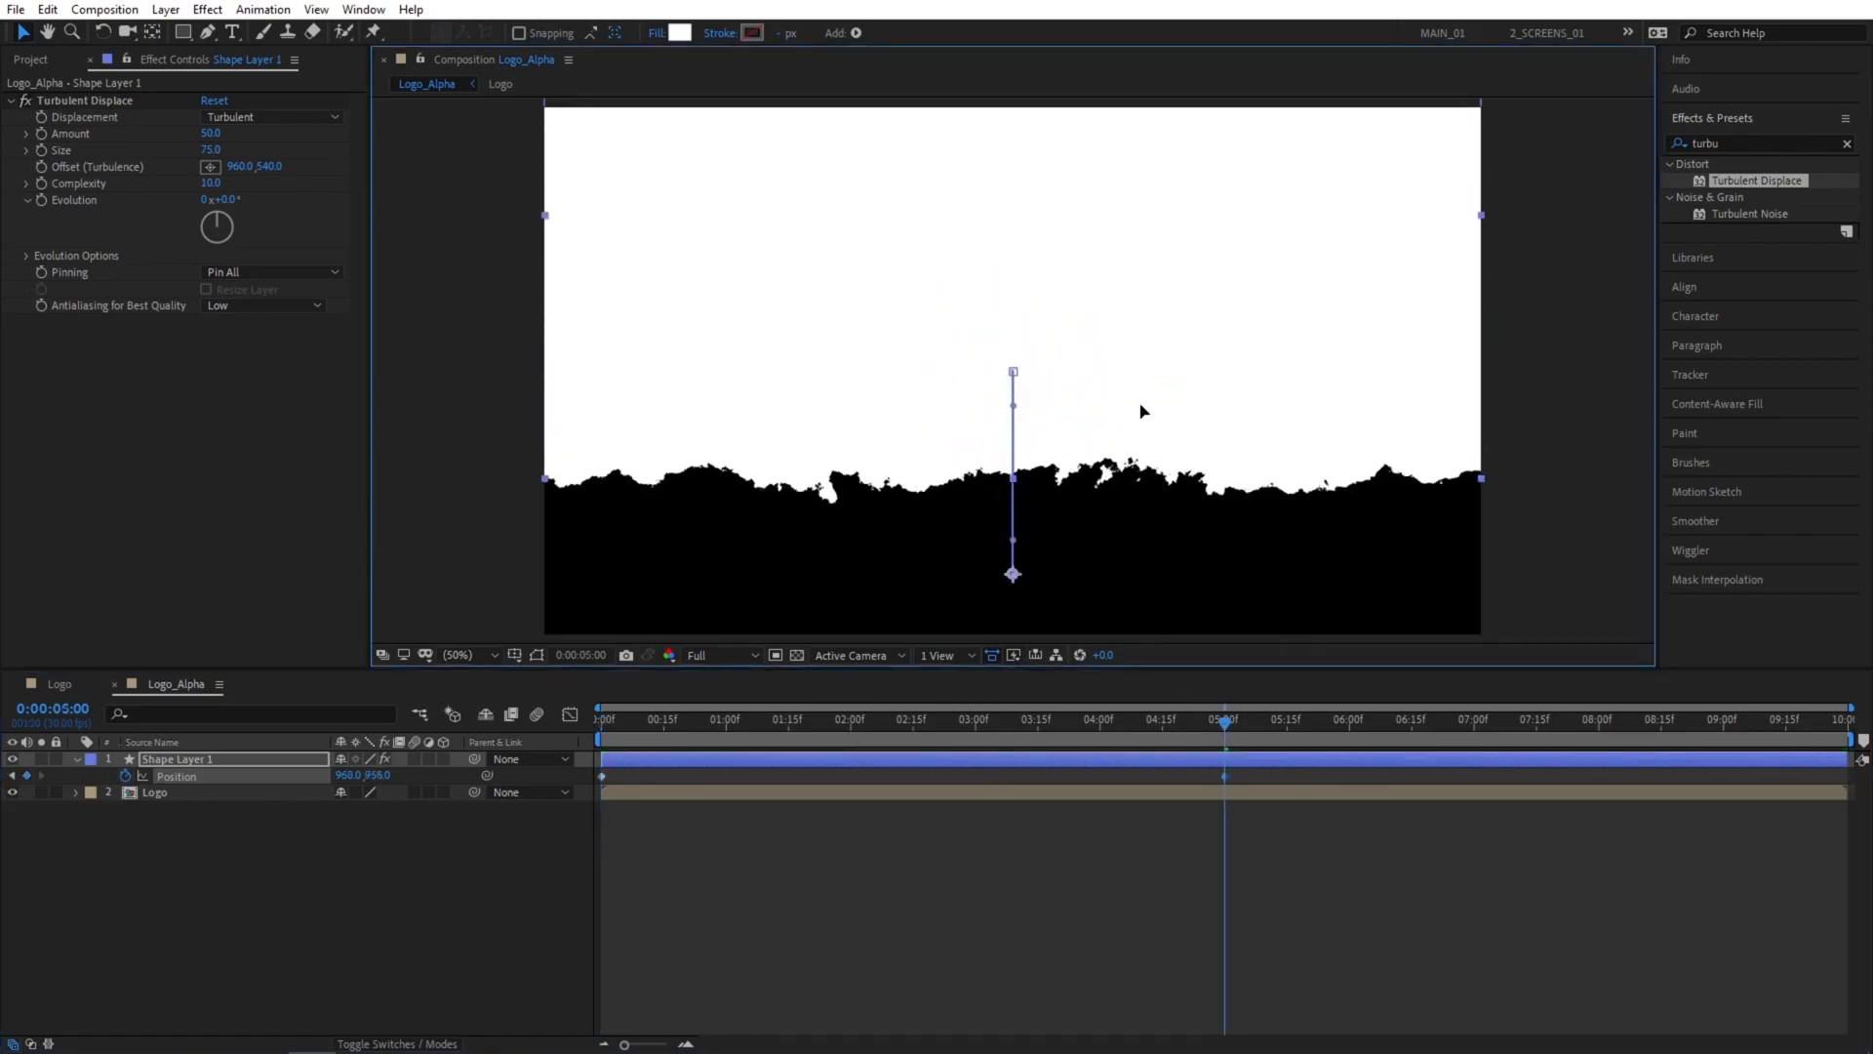
pyautogui.moveTo(1226, 735); pyautogui.dragTo(1021, 727)
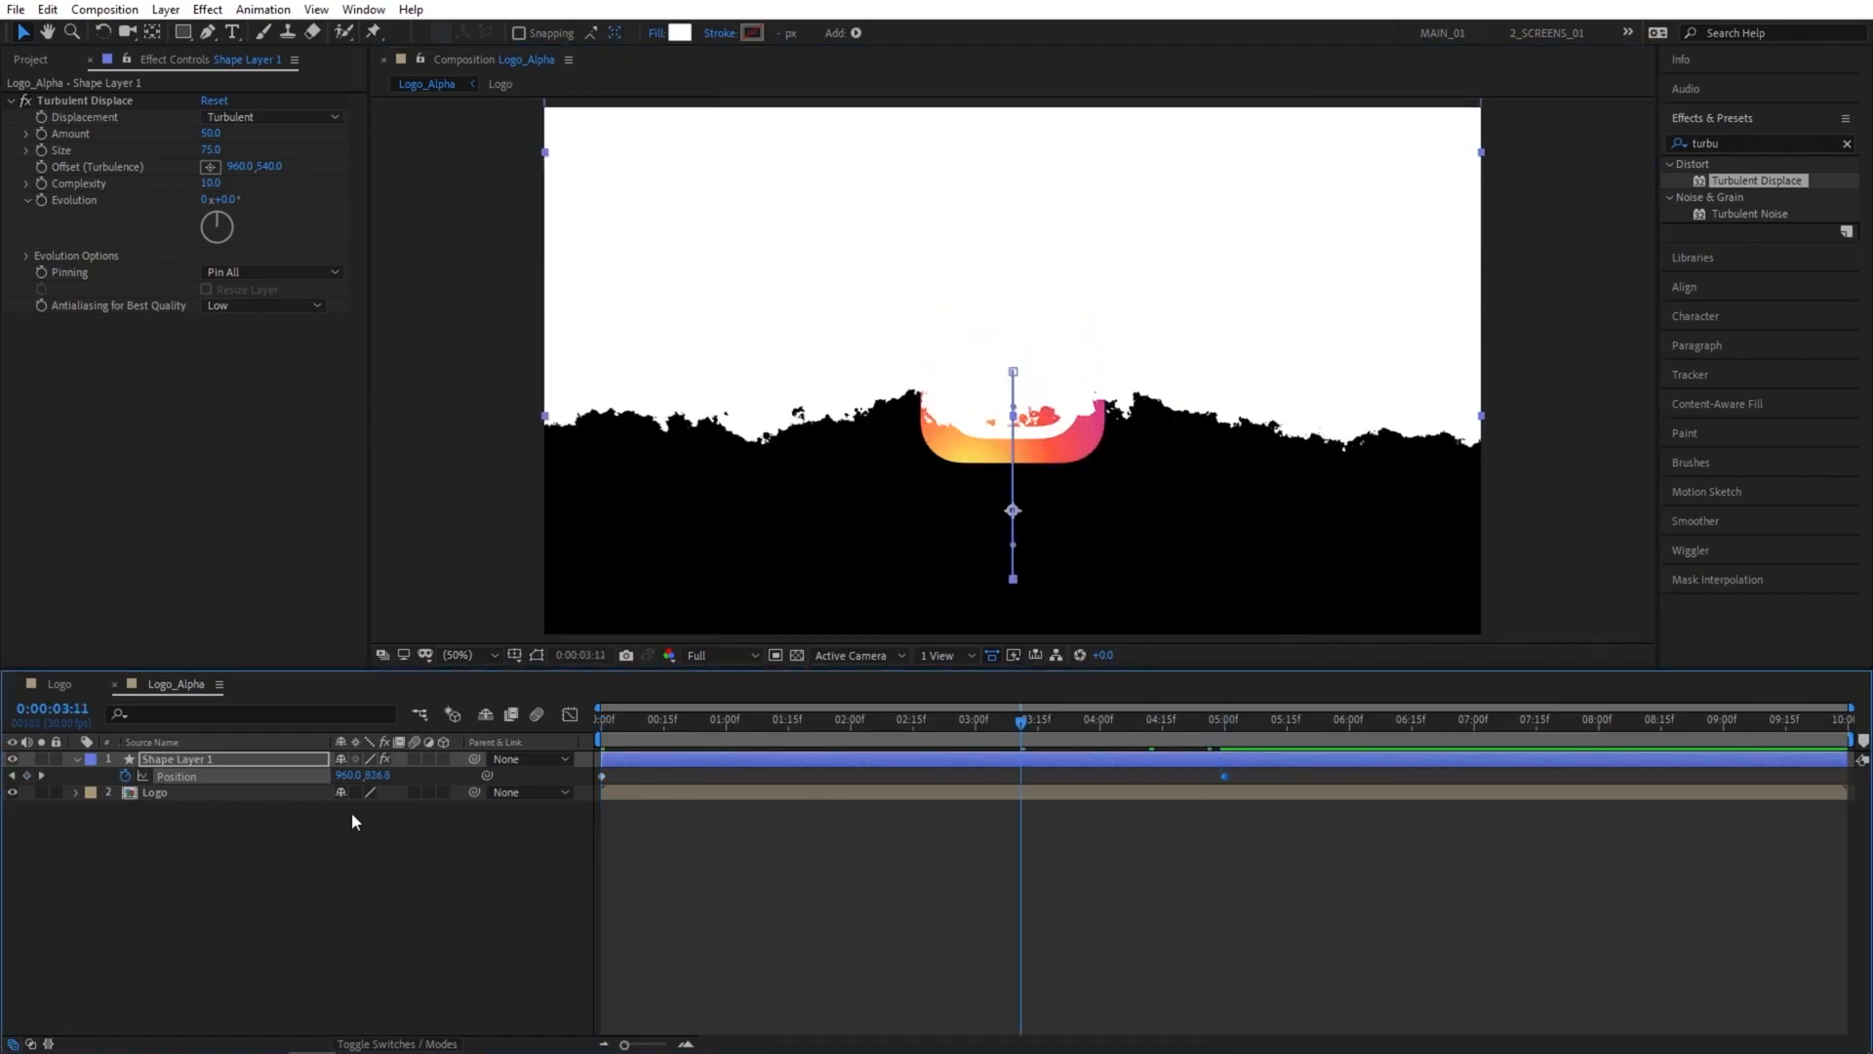
pyautogui.click(372, 857)
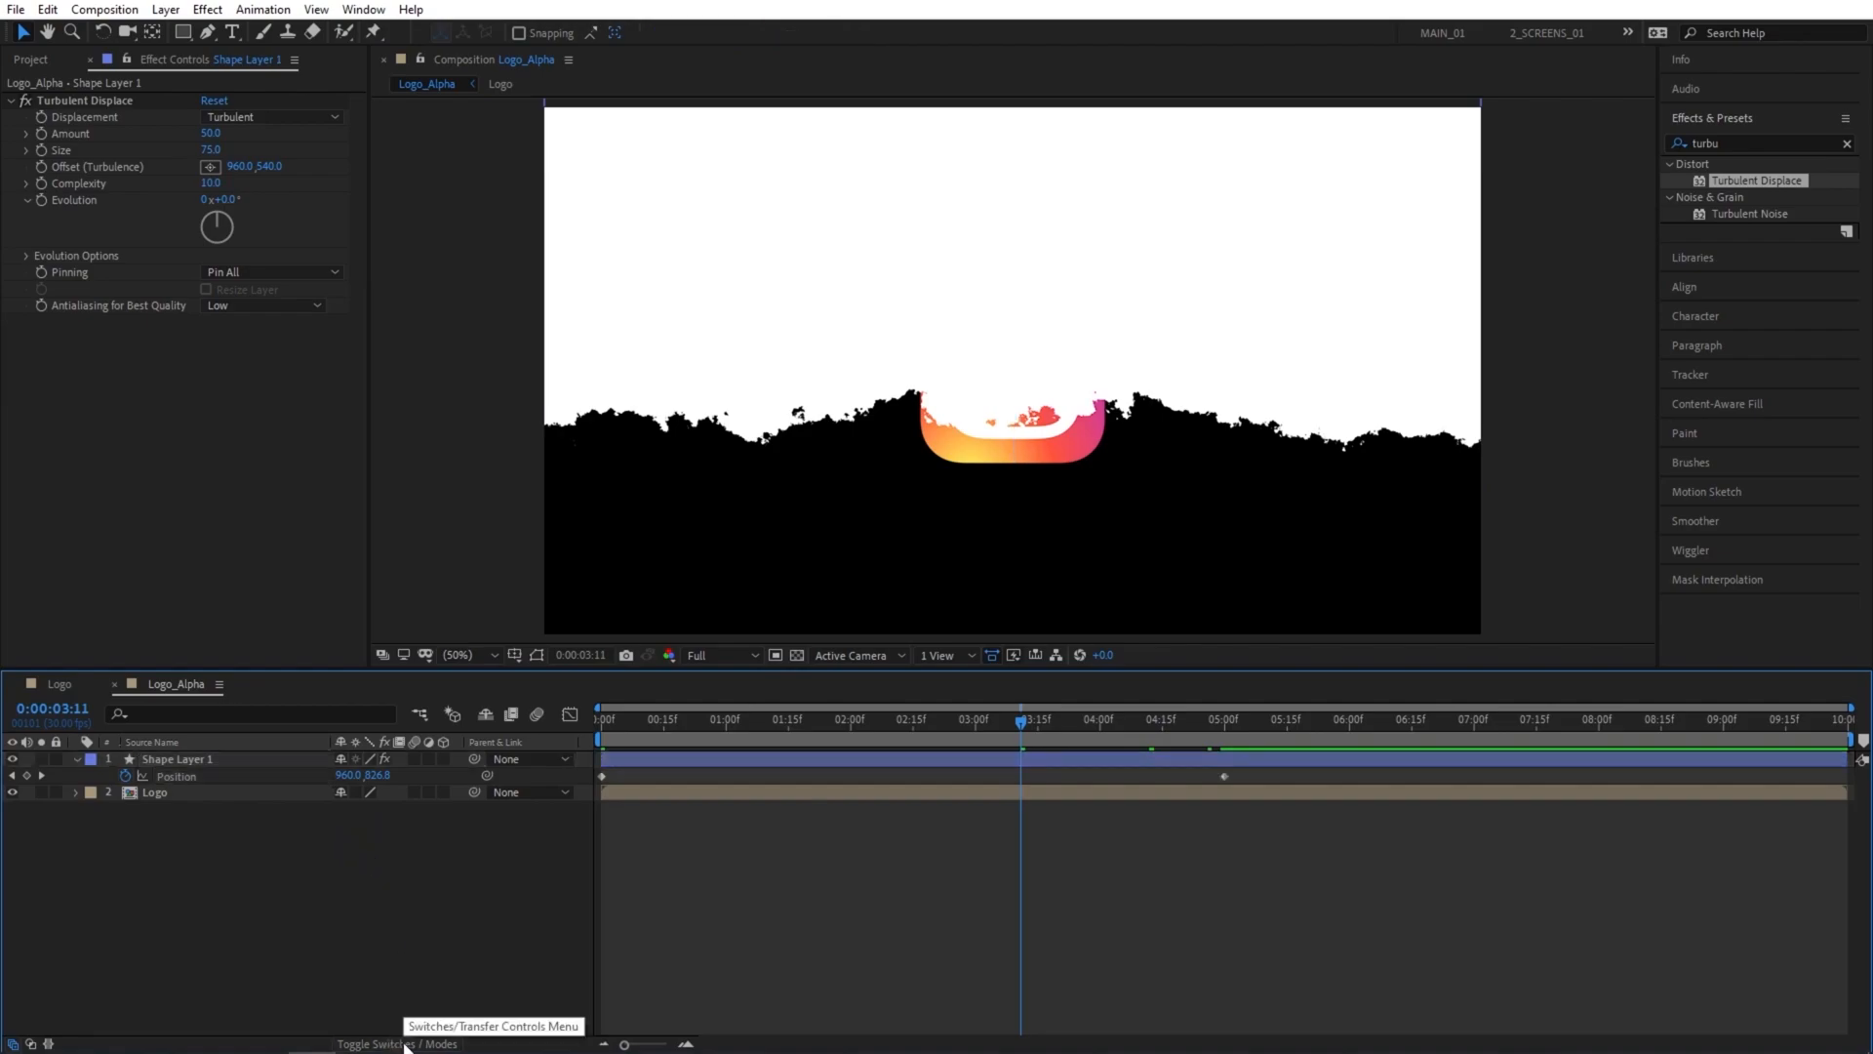
# Set the Logo layer's track matte to Alpha Matte using Shape Layer 1 and preview the reveal.
pyautogui.click(384, 1045)
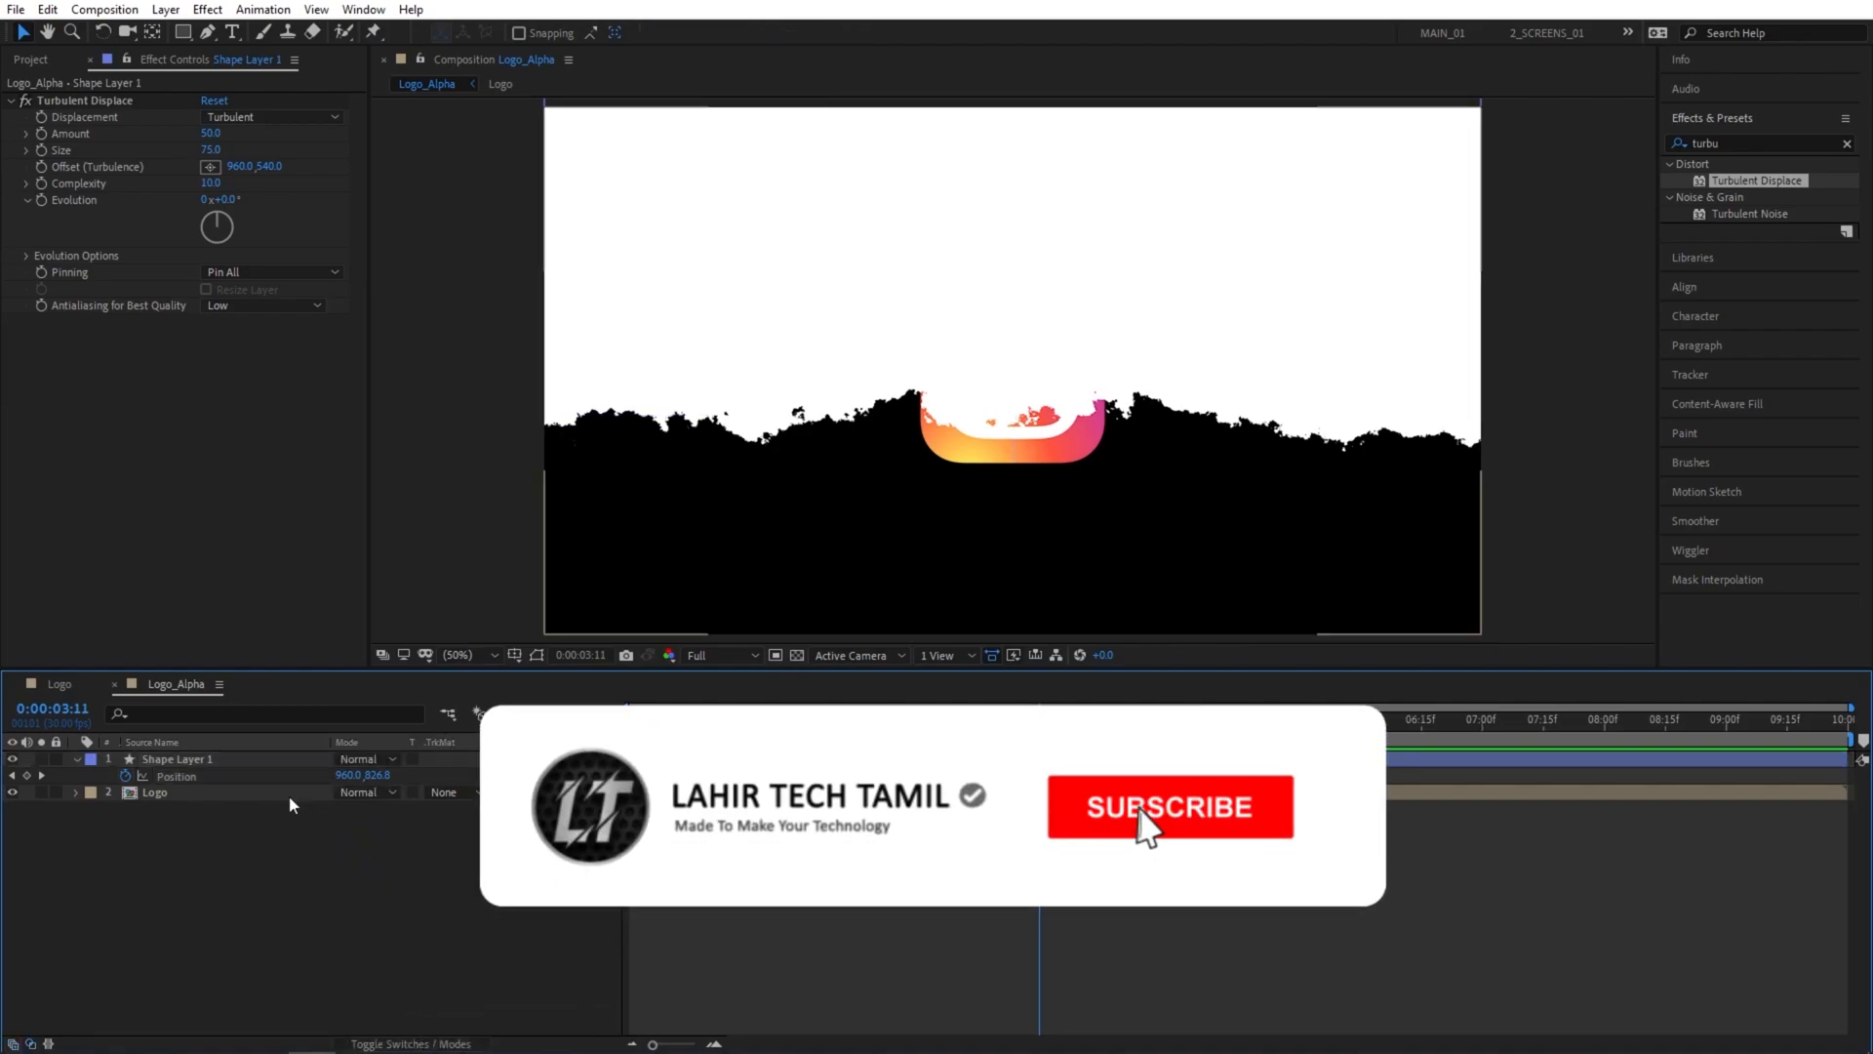
pyautogui.click(453, 794)
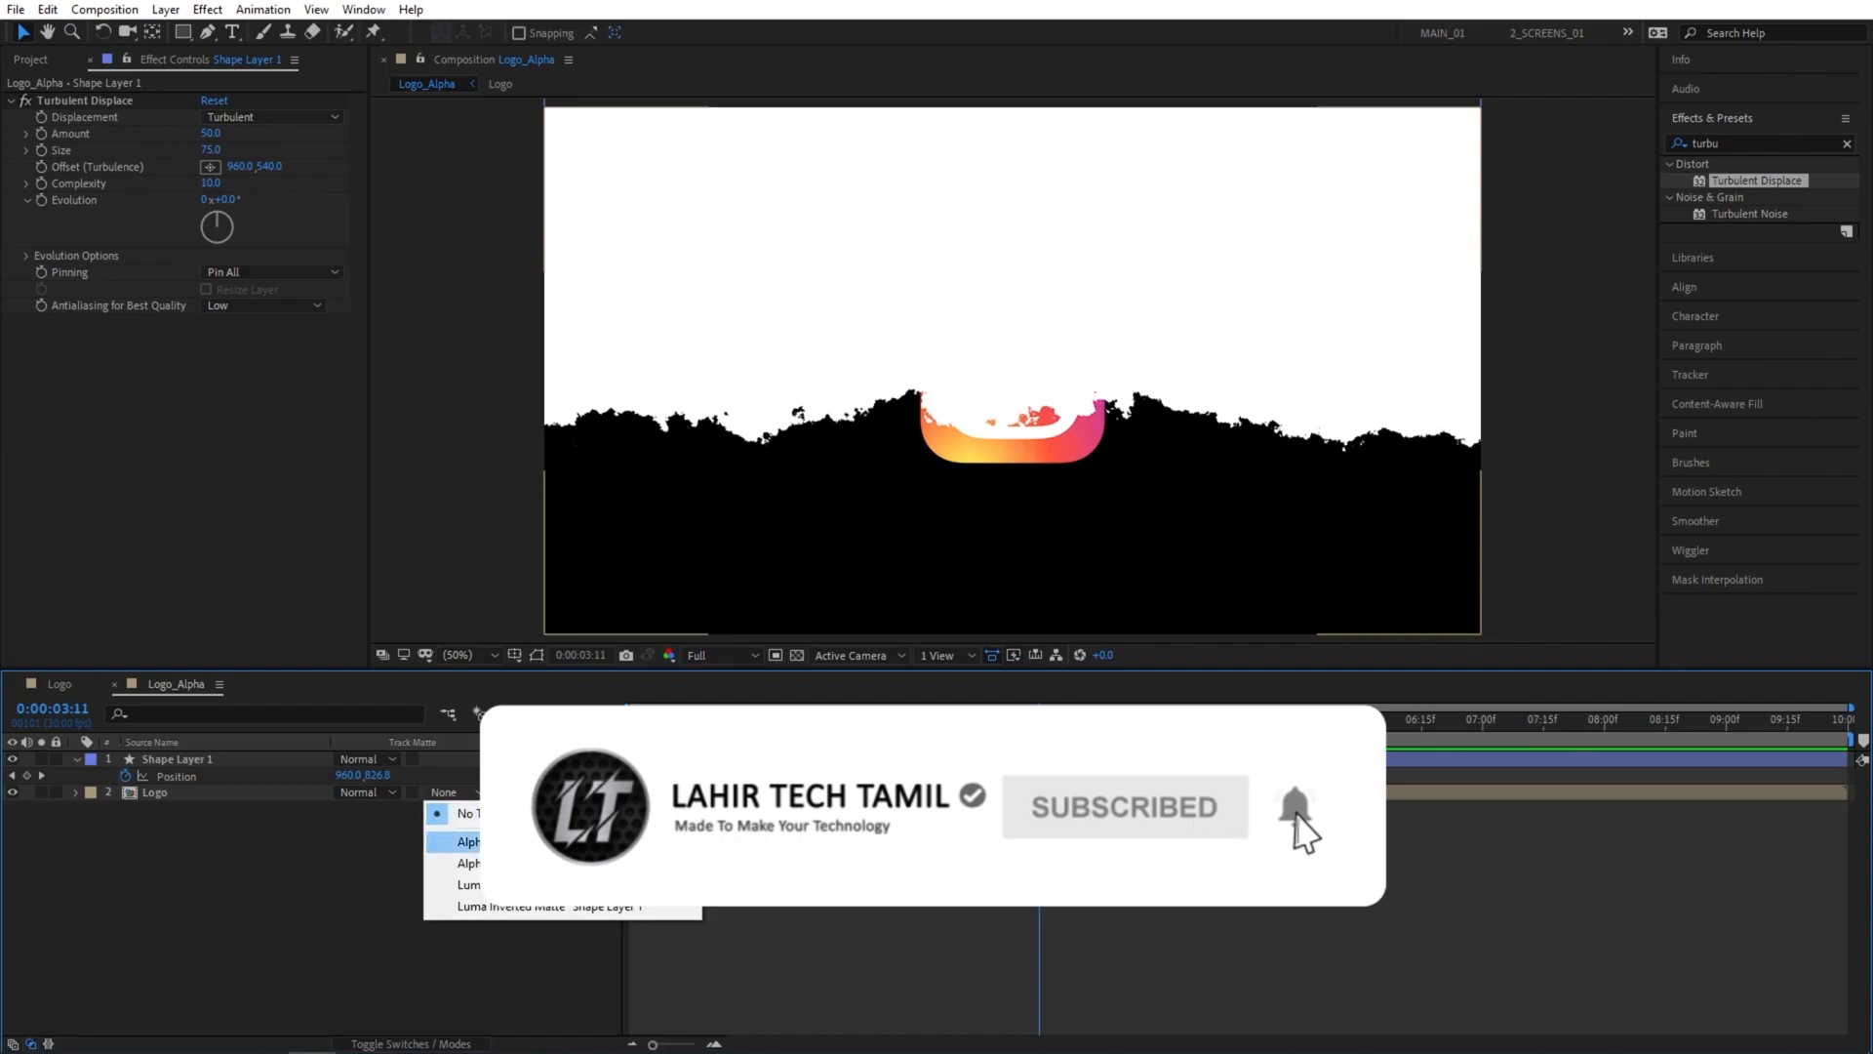
pyautogui.click(485, 842)
pyautogui.moveTo(1040, 720); pyautogui.dragTo(836, 720)
# Pre-compose Shape Layer 1 as Turbulent_Shape, moving all attributes into the new composition.
pyautogui.rightClick(203, 758)
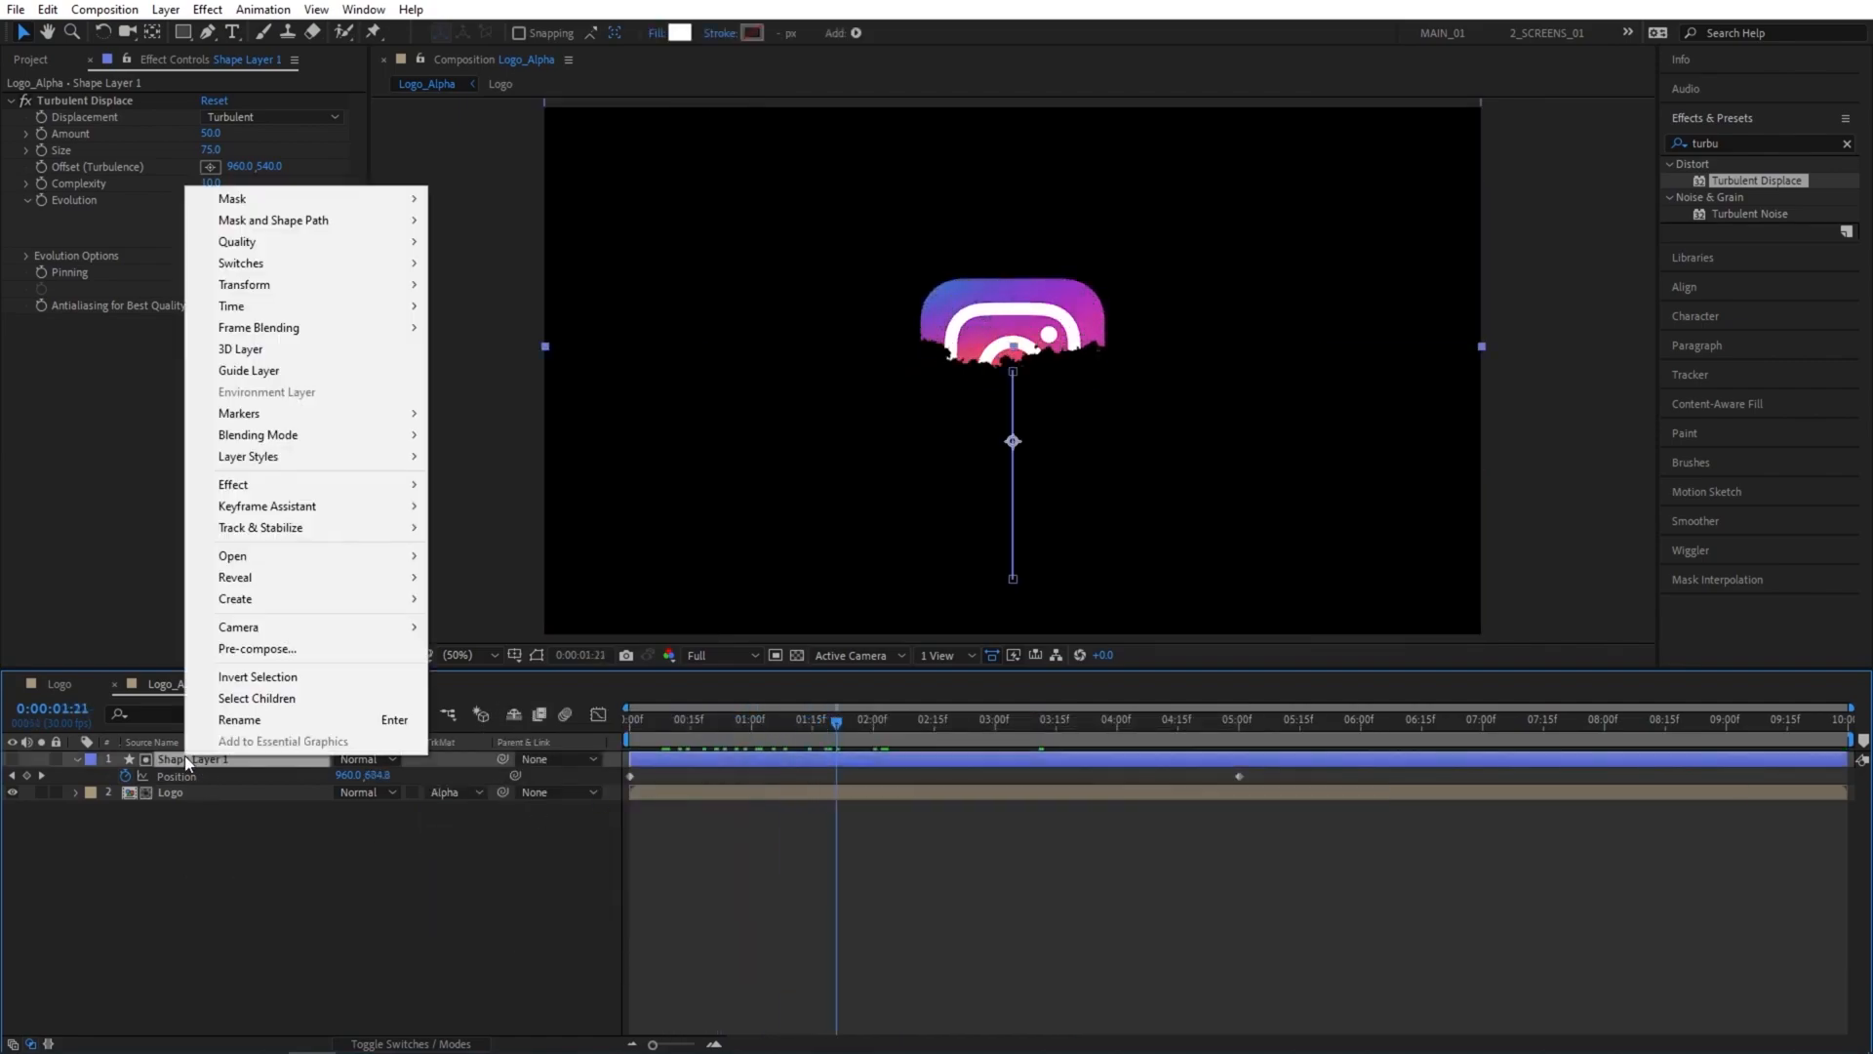
pyautogui.click(270, 648)
pyautogui.write('Turbulent_Shape')
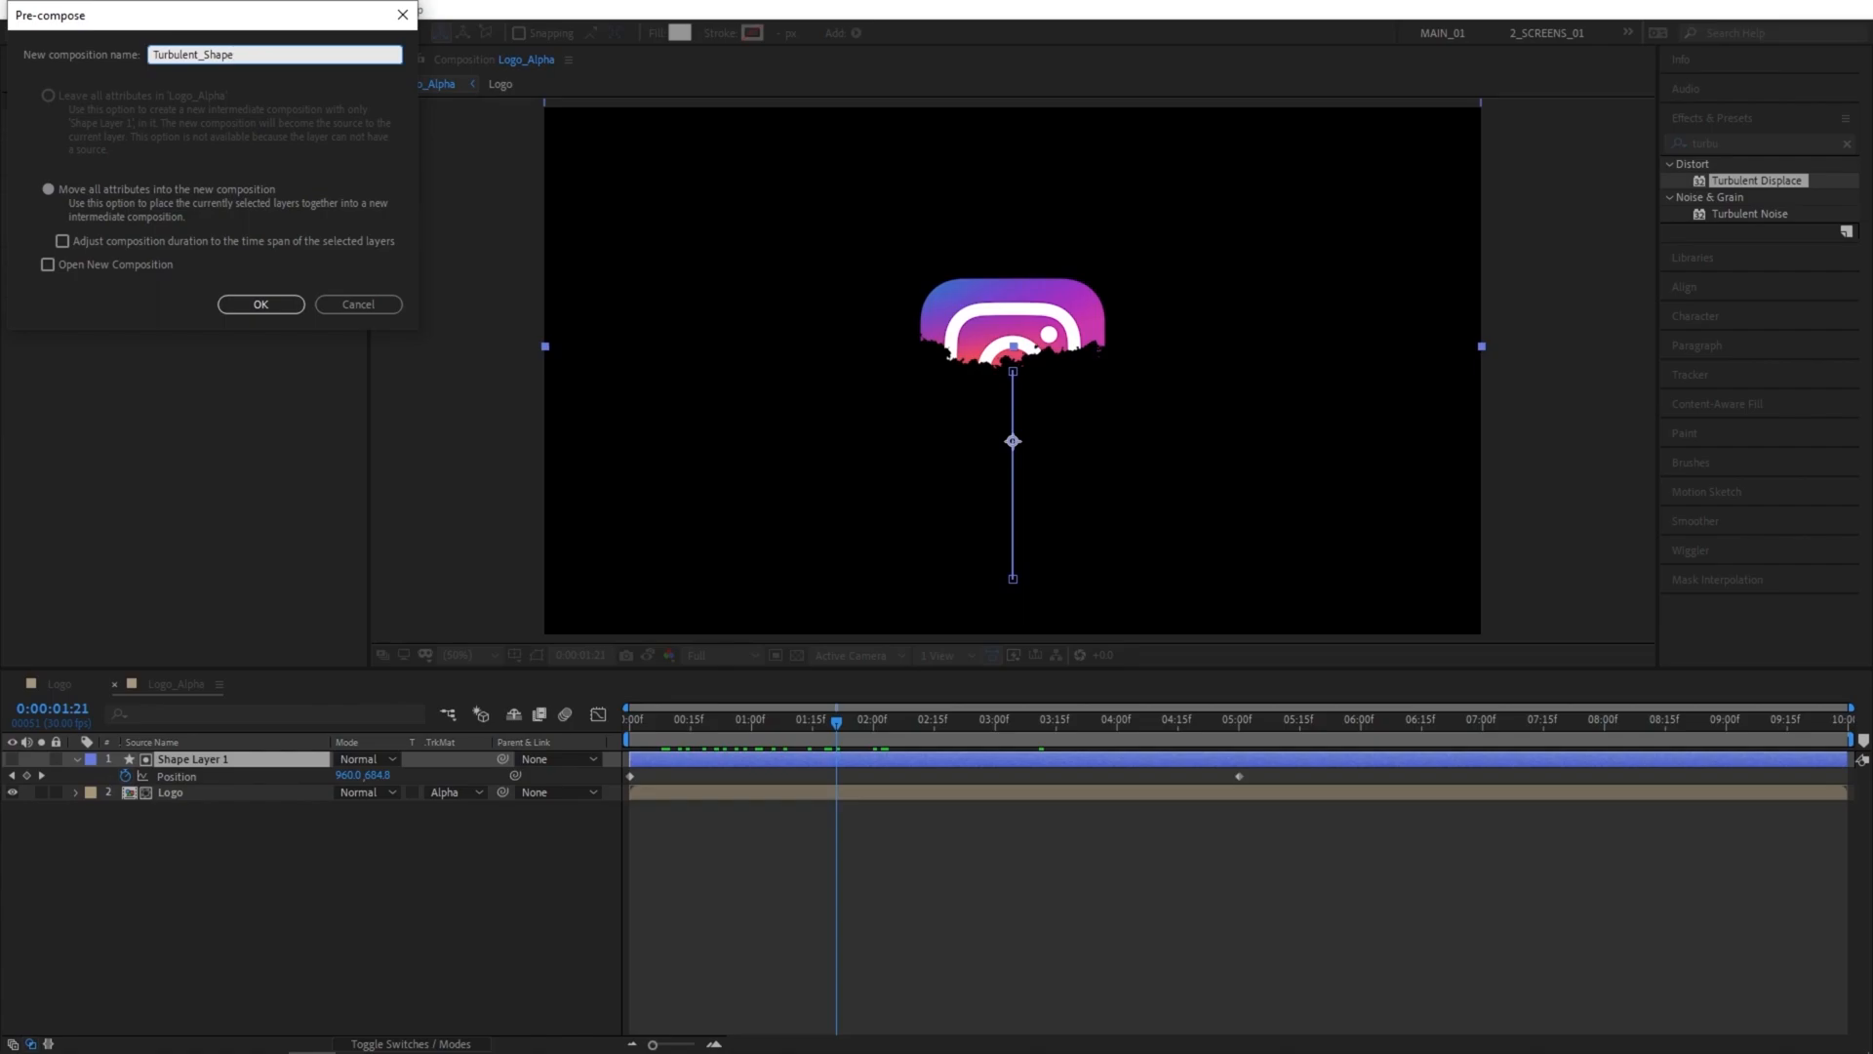
pyautogui.click(260, 312)
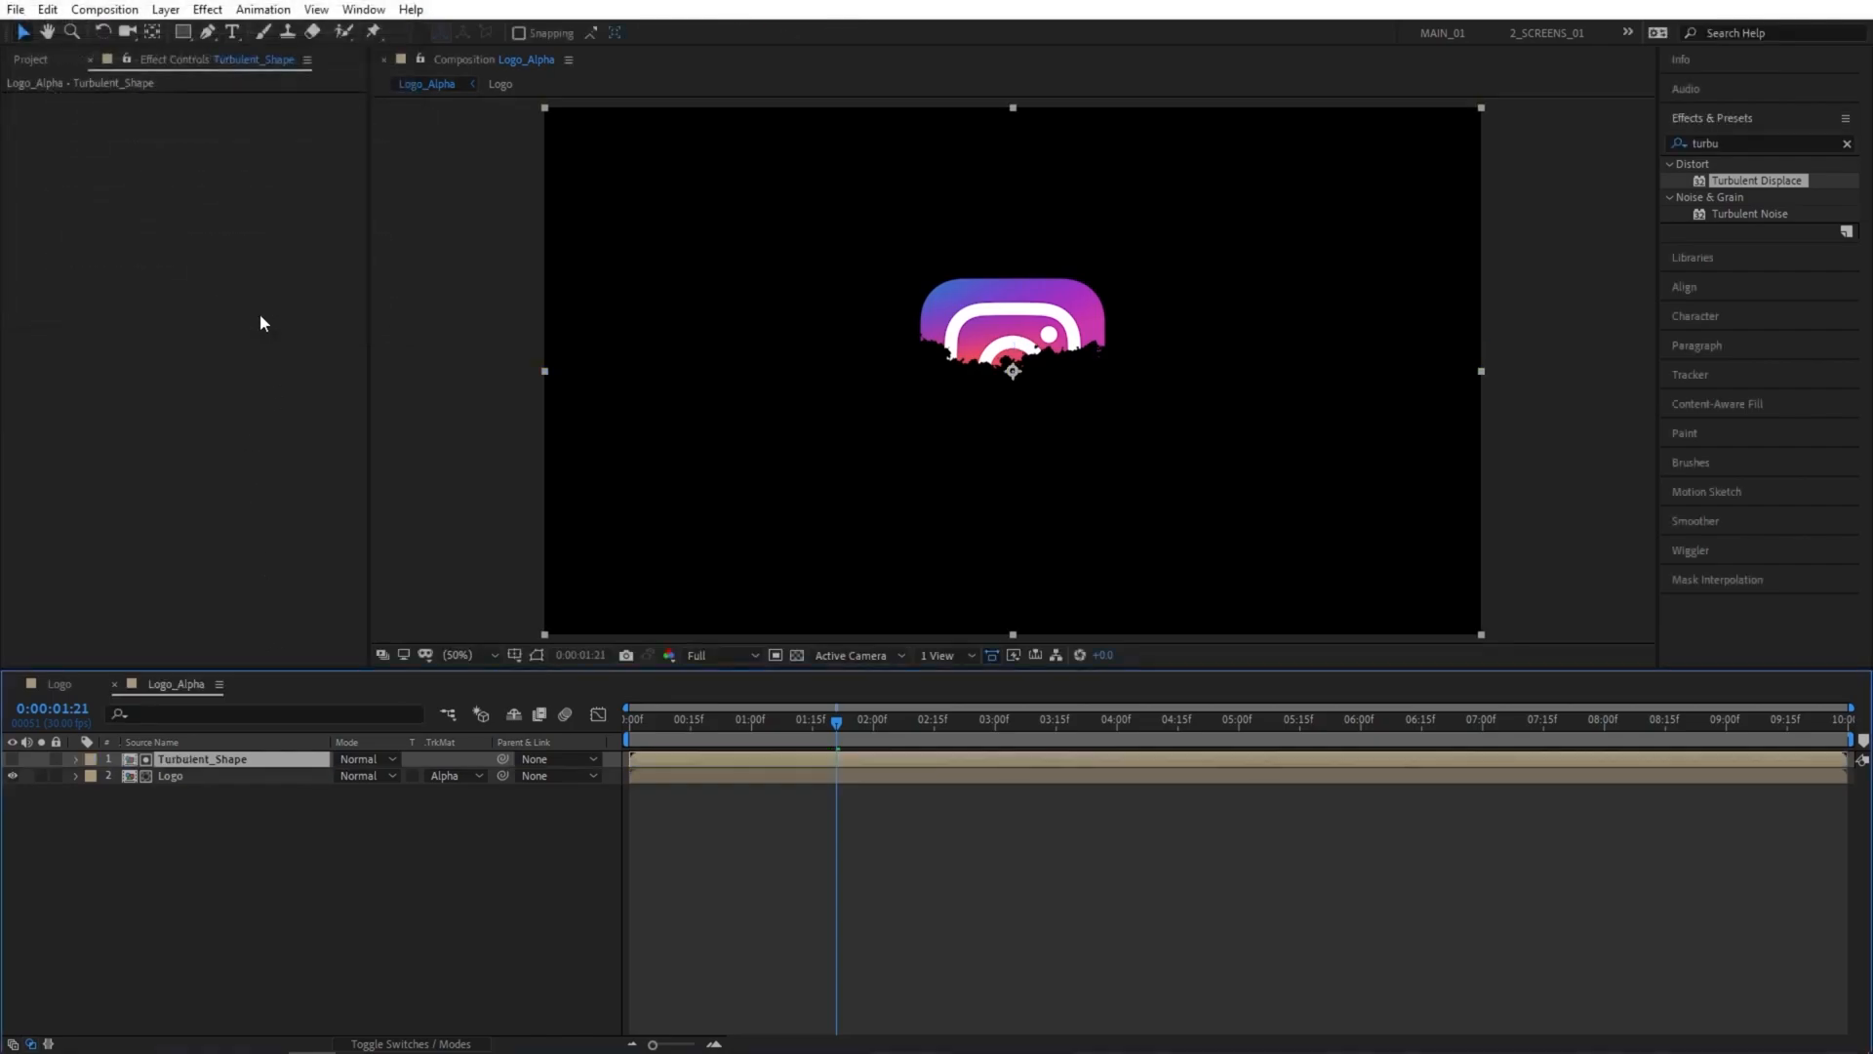
# Create a 1920 x 1080, 10-second composition named Logo_Invert and place Turbulent_Shape above Logo in it.
pyautogui.click(30, 59)
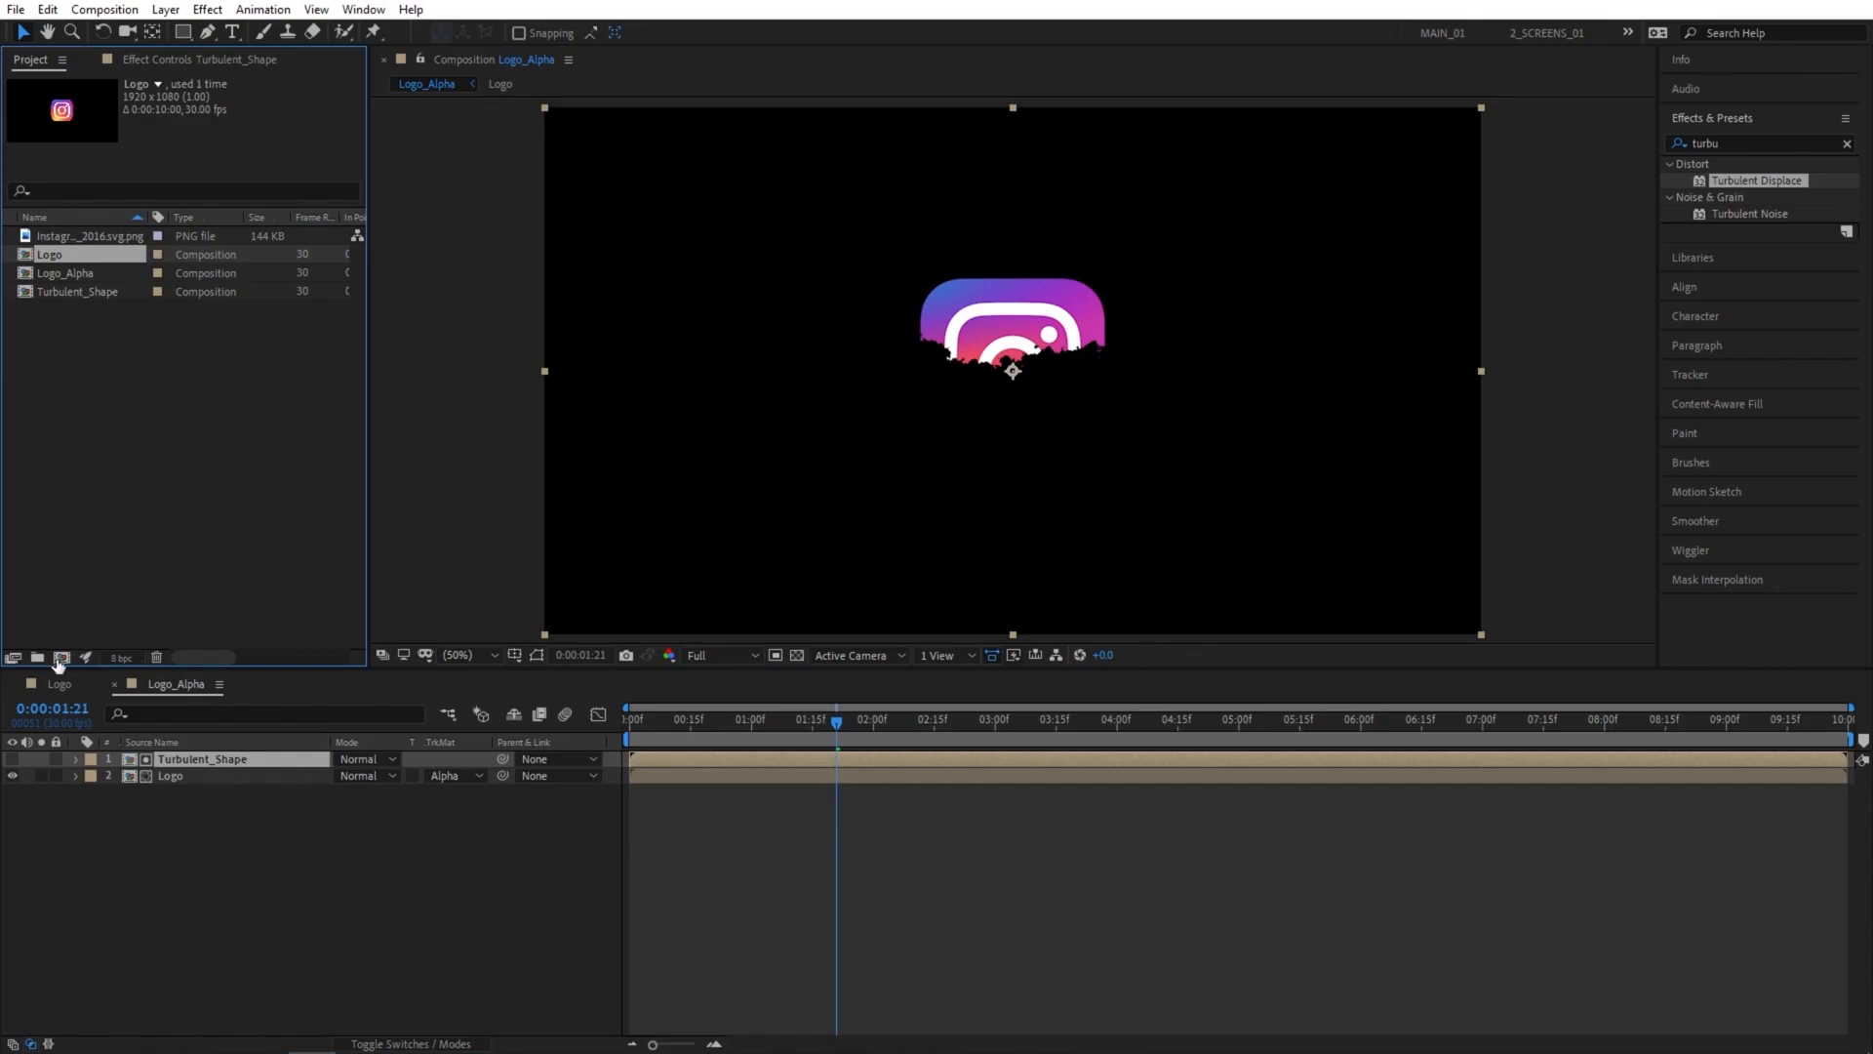
pyautogui.click(61, 657)
pyautogui.write('Logo_Invert')
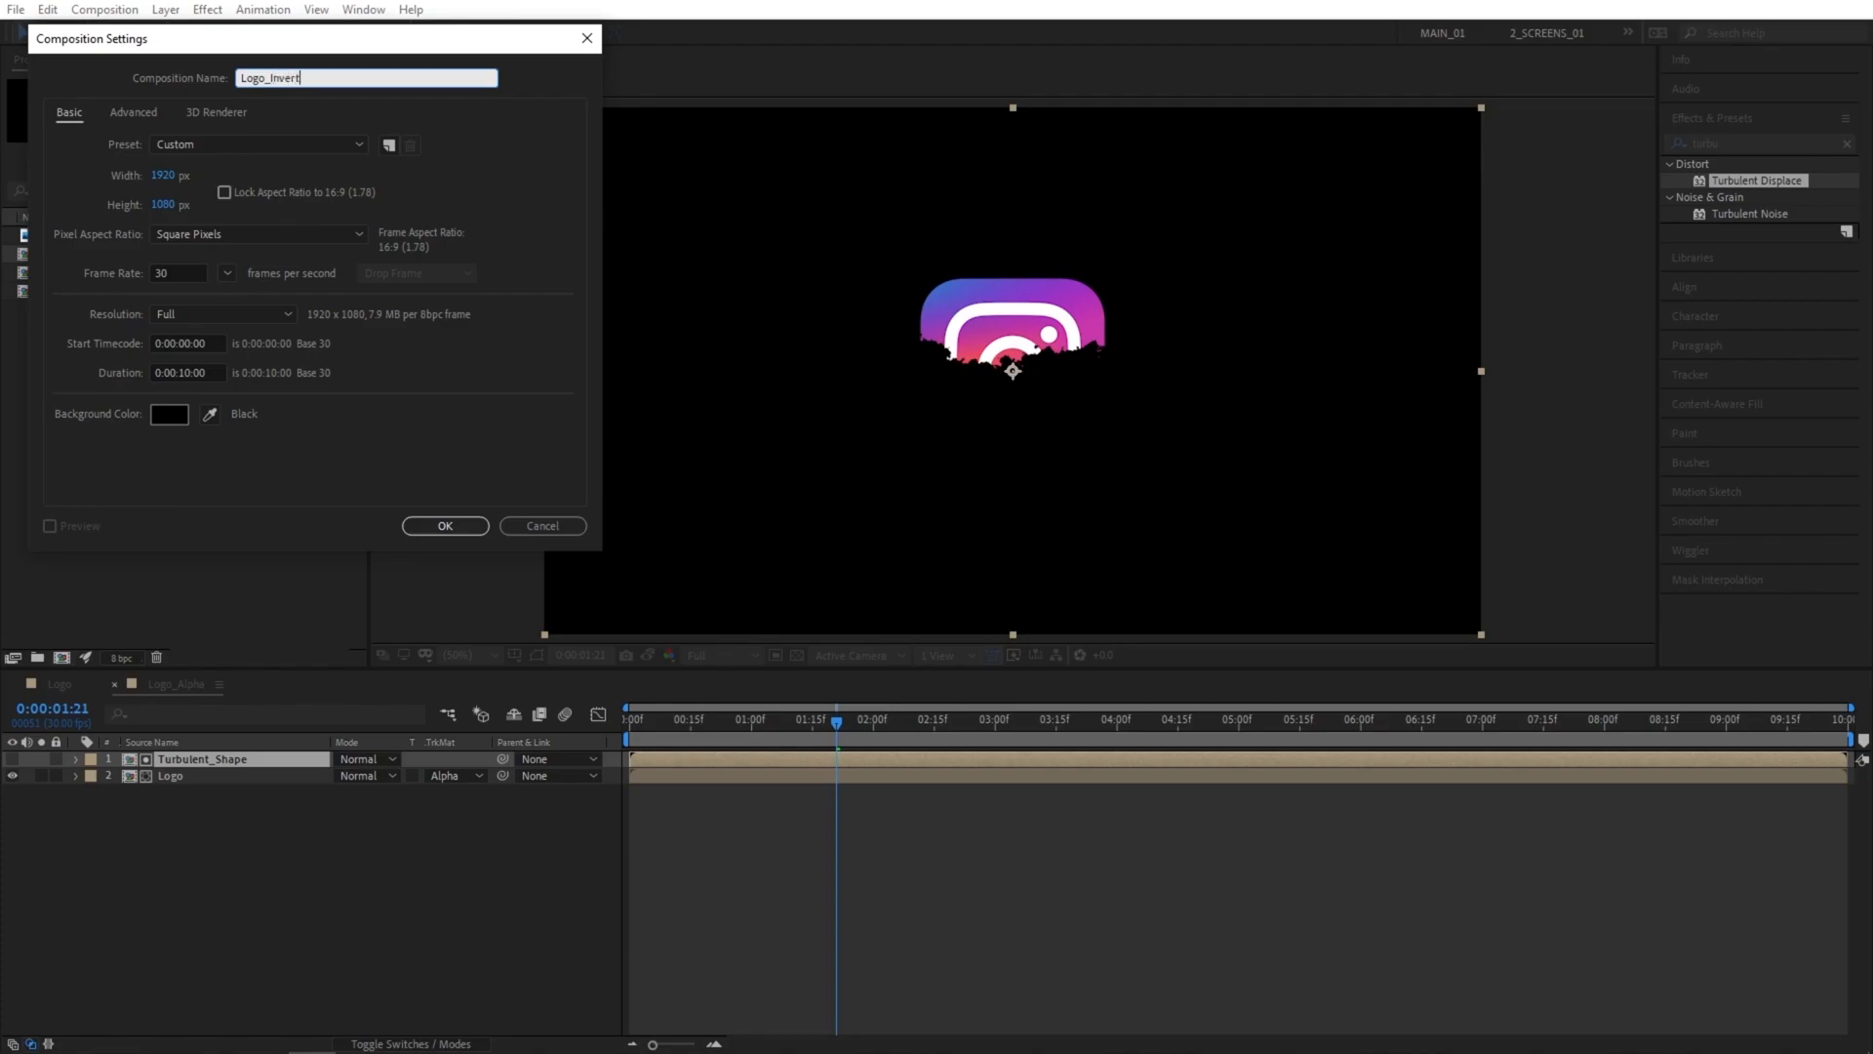
pyautogui.press('Return')
pyautogui.moveTo(78, 255); pyautogui.dragTo(201, 835)
pyautogui.moveTo(86, 308); pyautogui.dragTo(209, 774)
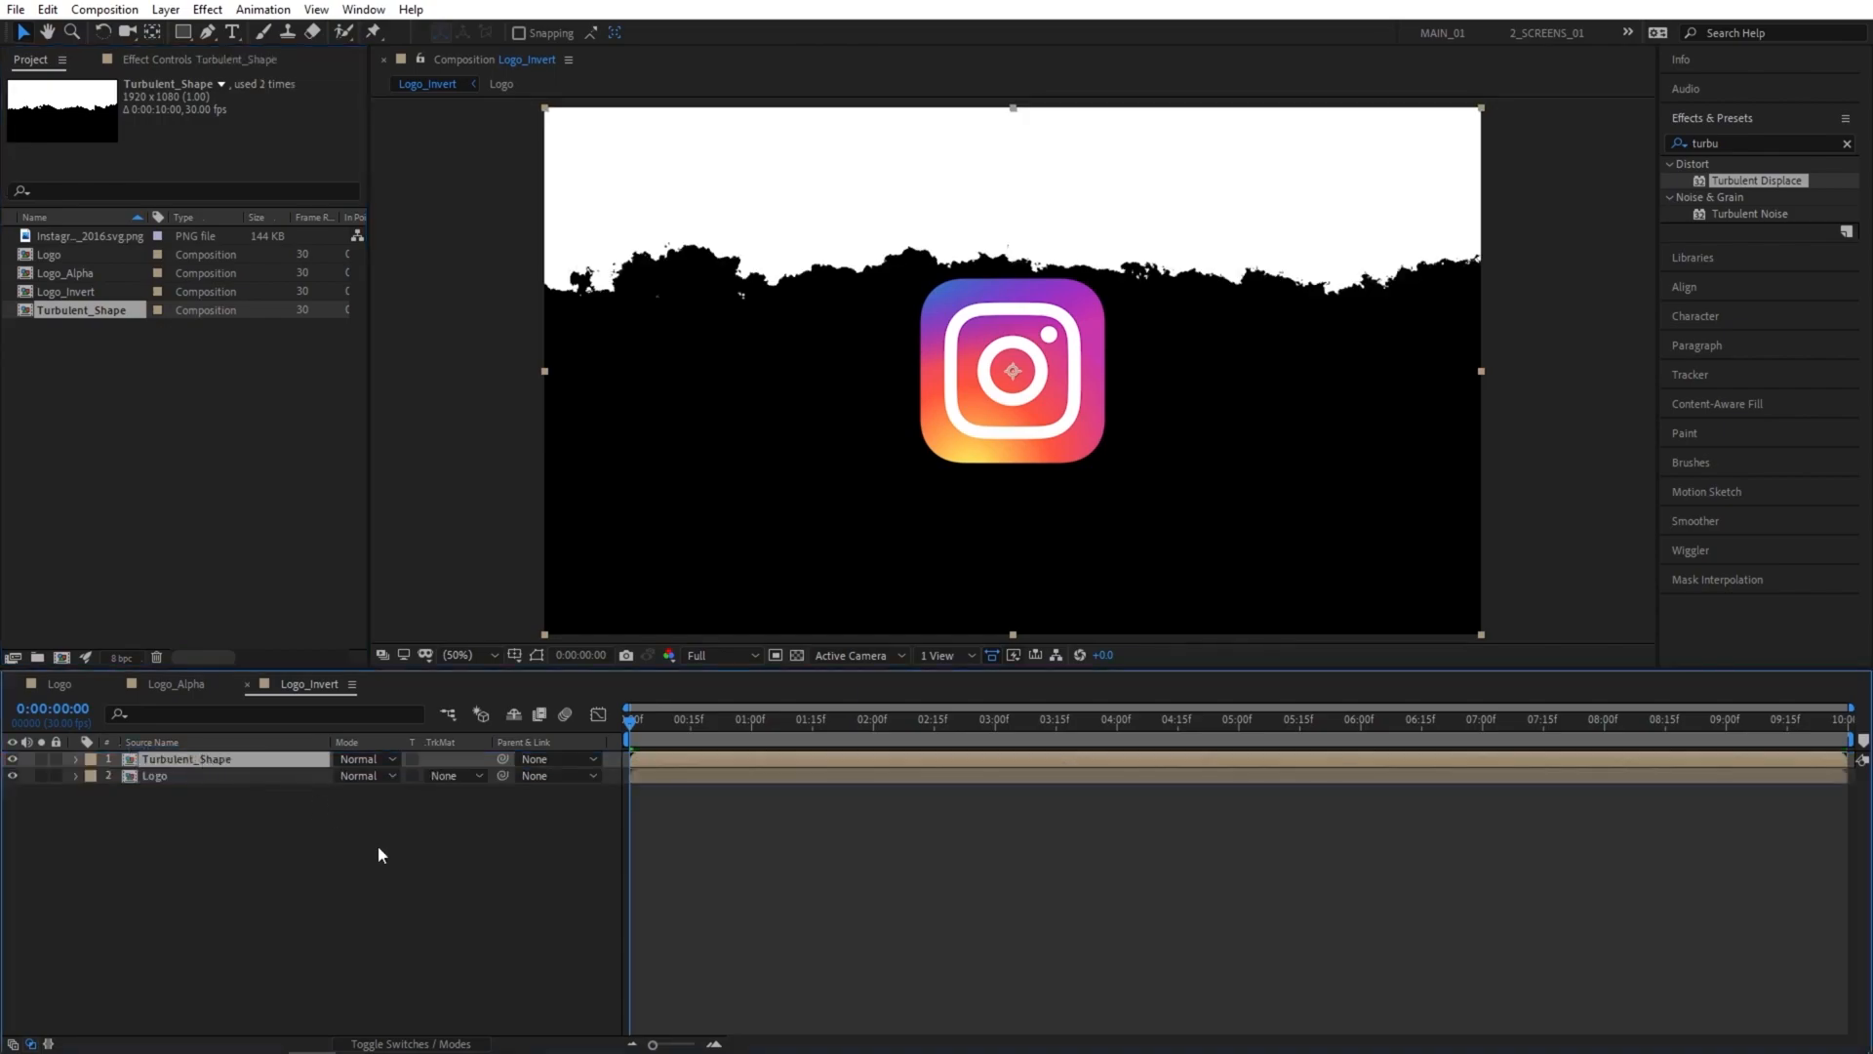
# Set the Logo layer's track matte in Logo_Invert to Alpha Inverted Matte using Turbulent_Shape and preview it.
pyautogui.click(459, 776)
pyautogui.click(556, 845)
pyautogui.moveTo(632, 721); pyautogui.dragTo(729, 747)
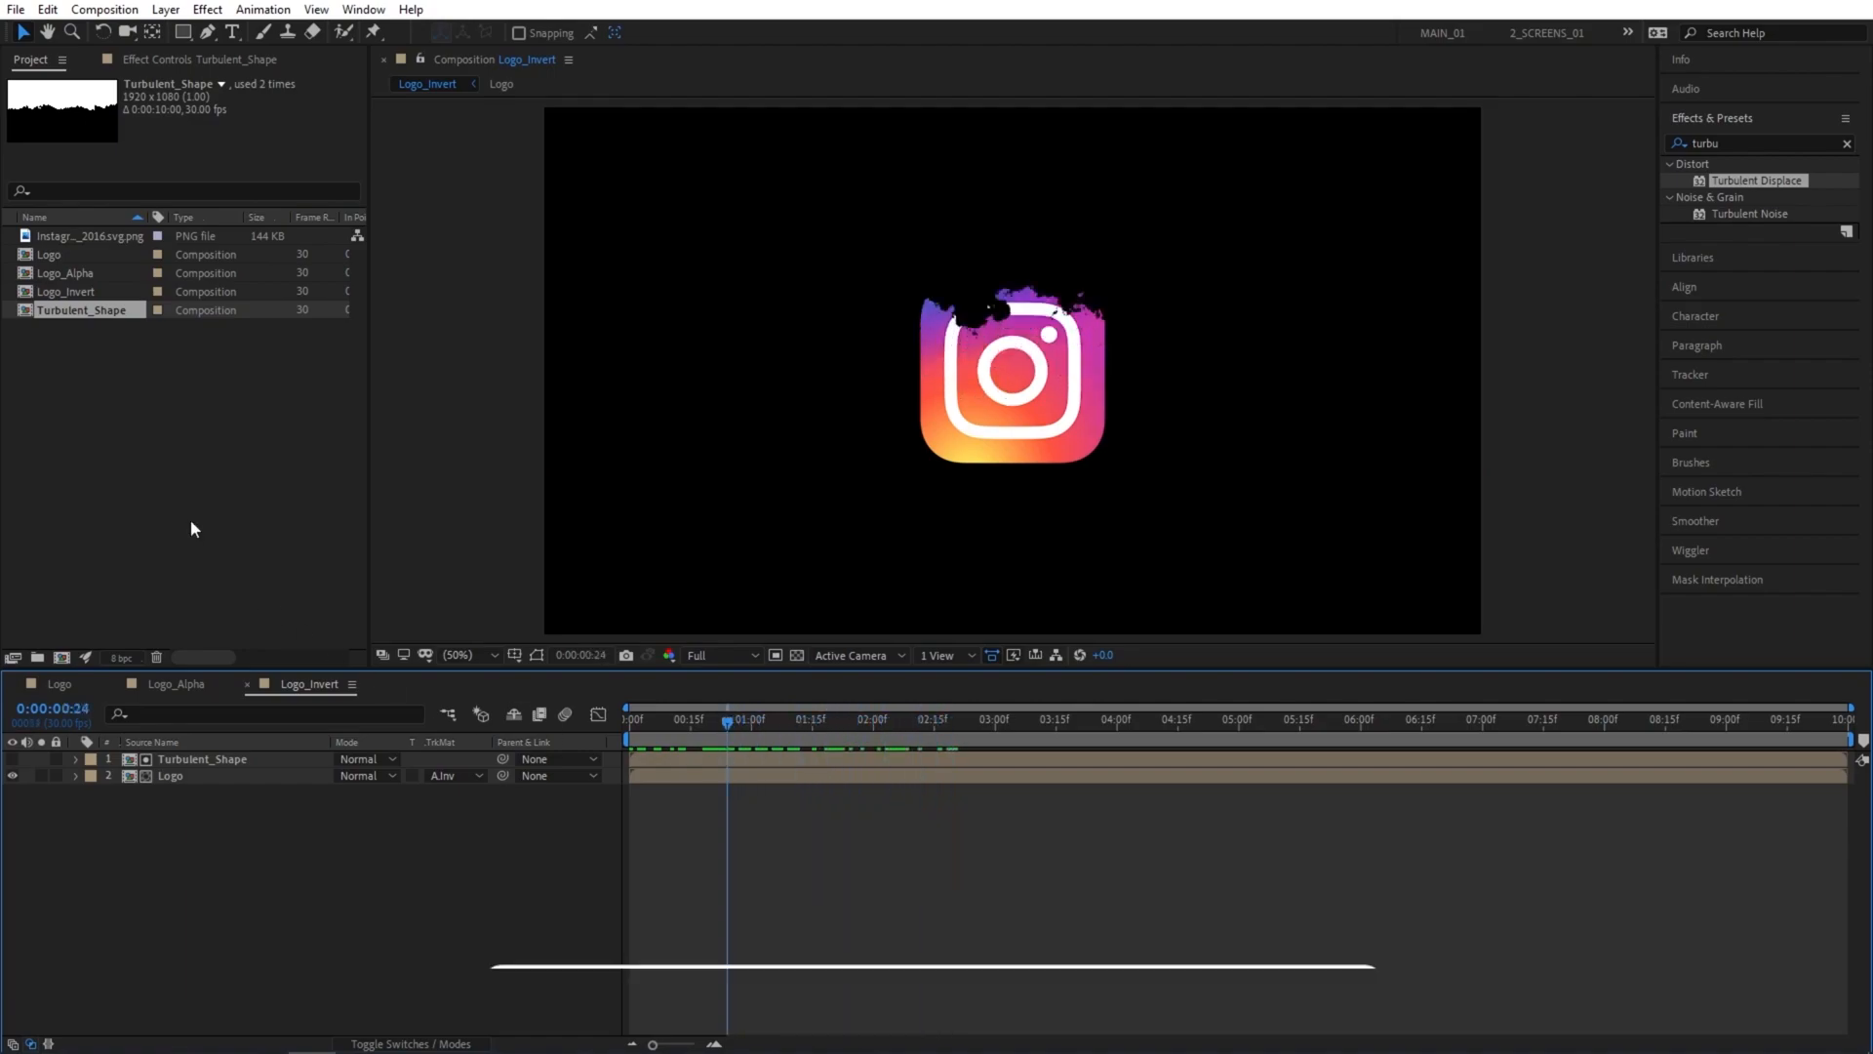
# Create a new composition named Logo_Stripe.
pyautogui.click(61, 657)
pyautogui.write('Logo_Stripe')
pyautogui.press('Return')
# Place Logo_Alpha in the Logo_Stripe composition and duplicate that layer.
pyautogui.click(125, 336)
pyautogui.moveTo(47, 274); pyautogui.dragTo(186, 780)
pyautogui.click(284, 773)
pyautogui.click(179, 768)
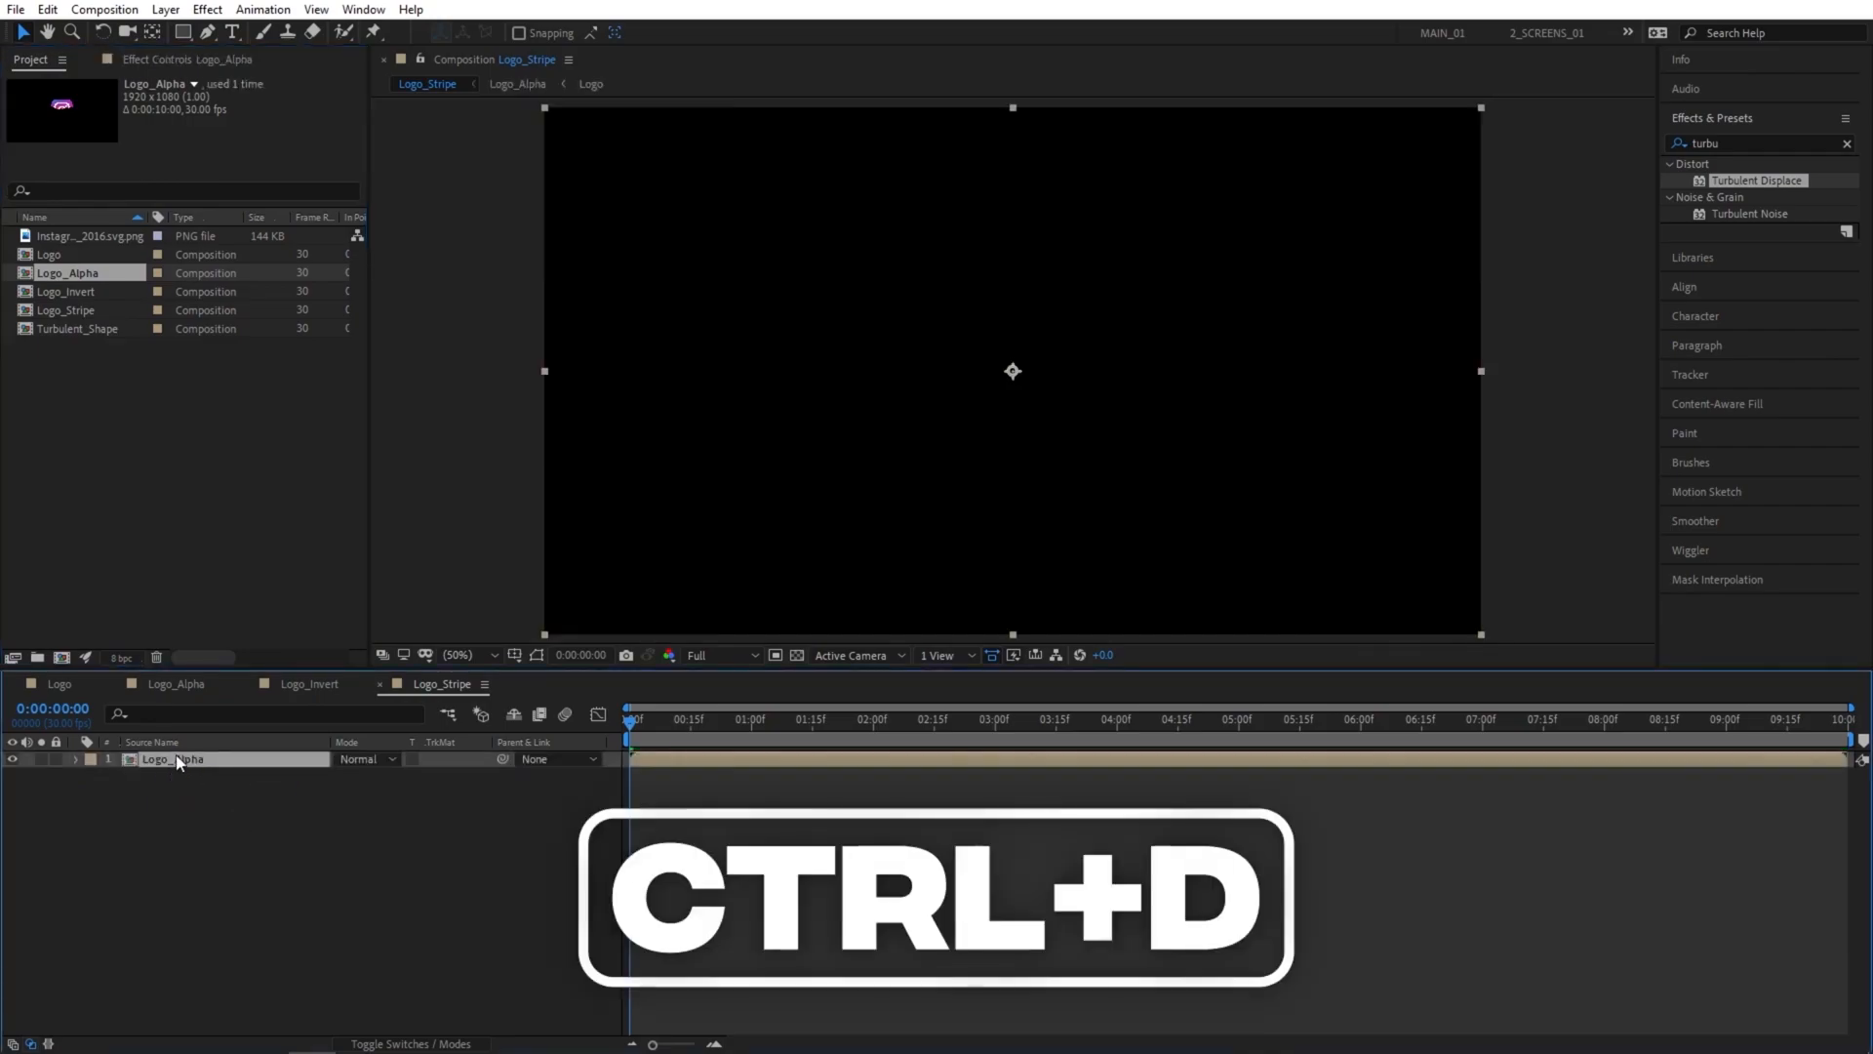
pyautogui.hotkey('ctrl', 'd')
pyautogui.click(353, 832)
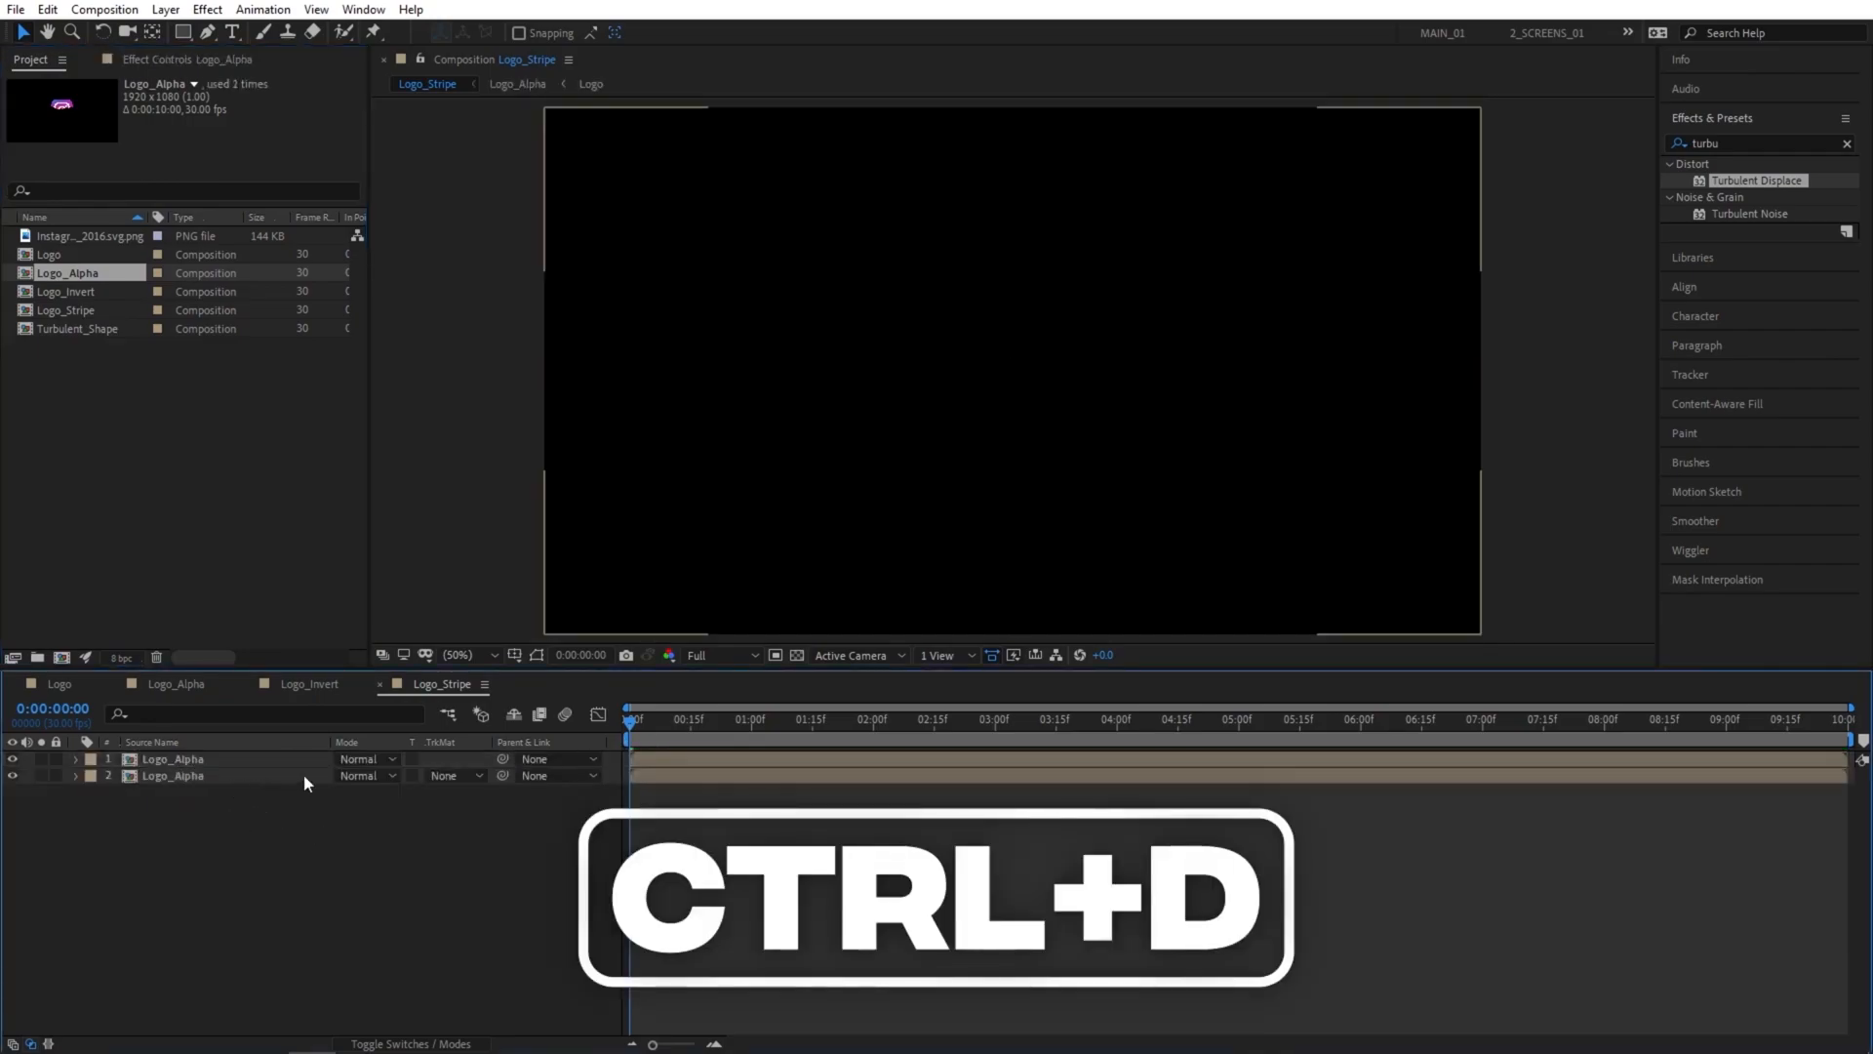
# Shift the lower Logo_Alpha layer a few frames earlier and set its track matte to Alpha Inverted Matte.
pyautogui.click(213, 778)
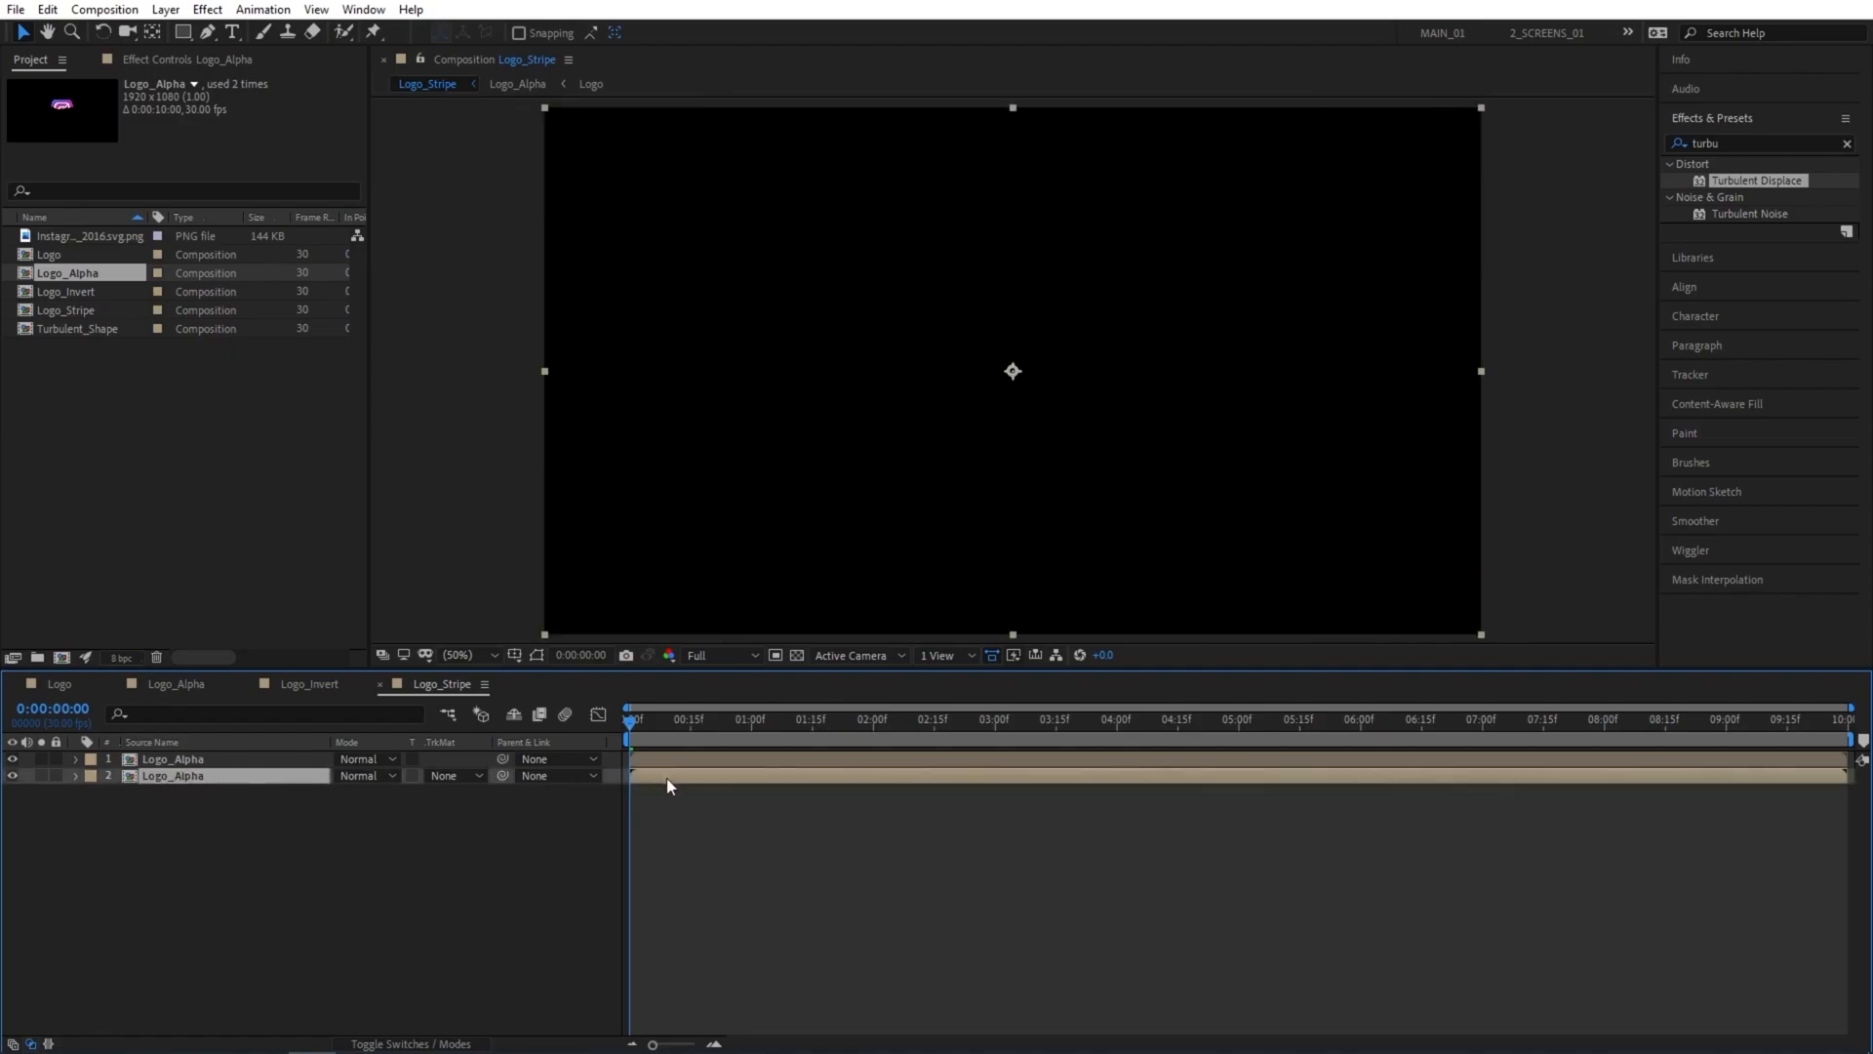
pyautogui.moveTo(664, 778); pyautogui.dragTo(911, 733)
pyautogui.click(458, 776)
pyautogui.click(490, 846)
# Inspect the faint logo outline up close and apply the Simple Choker effect to the upper Logo_Alpha layer.
pyautogui.scroll(2, 1081, 349)
pyautogui.moveTo(1082, 286); pyautogui.dragTo(1028, 527)
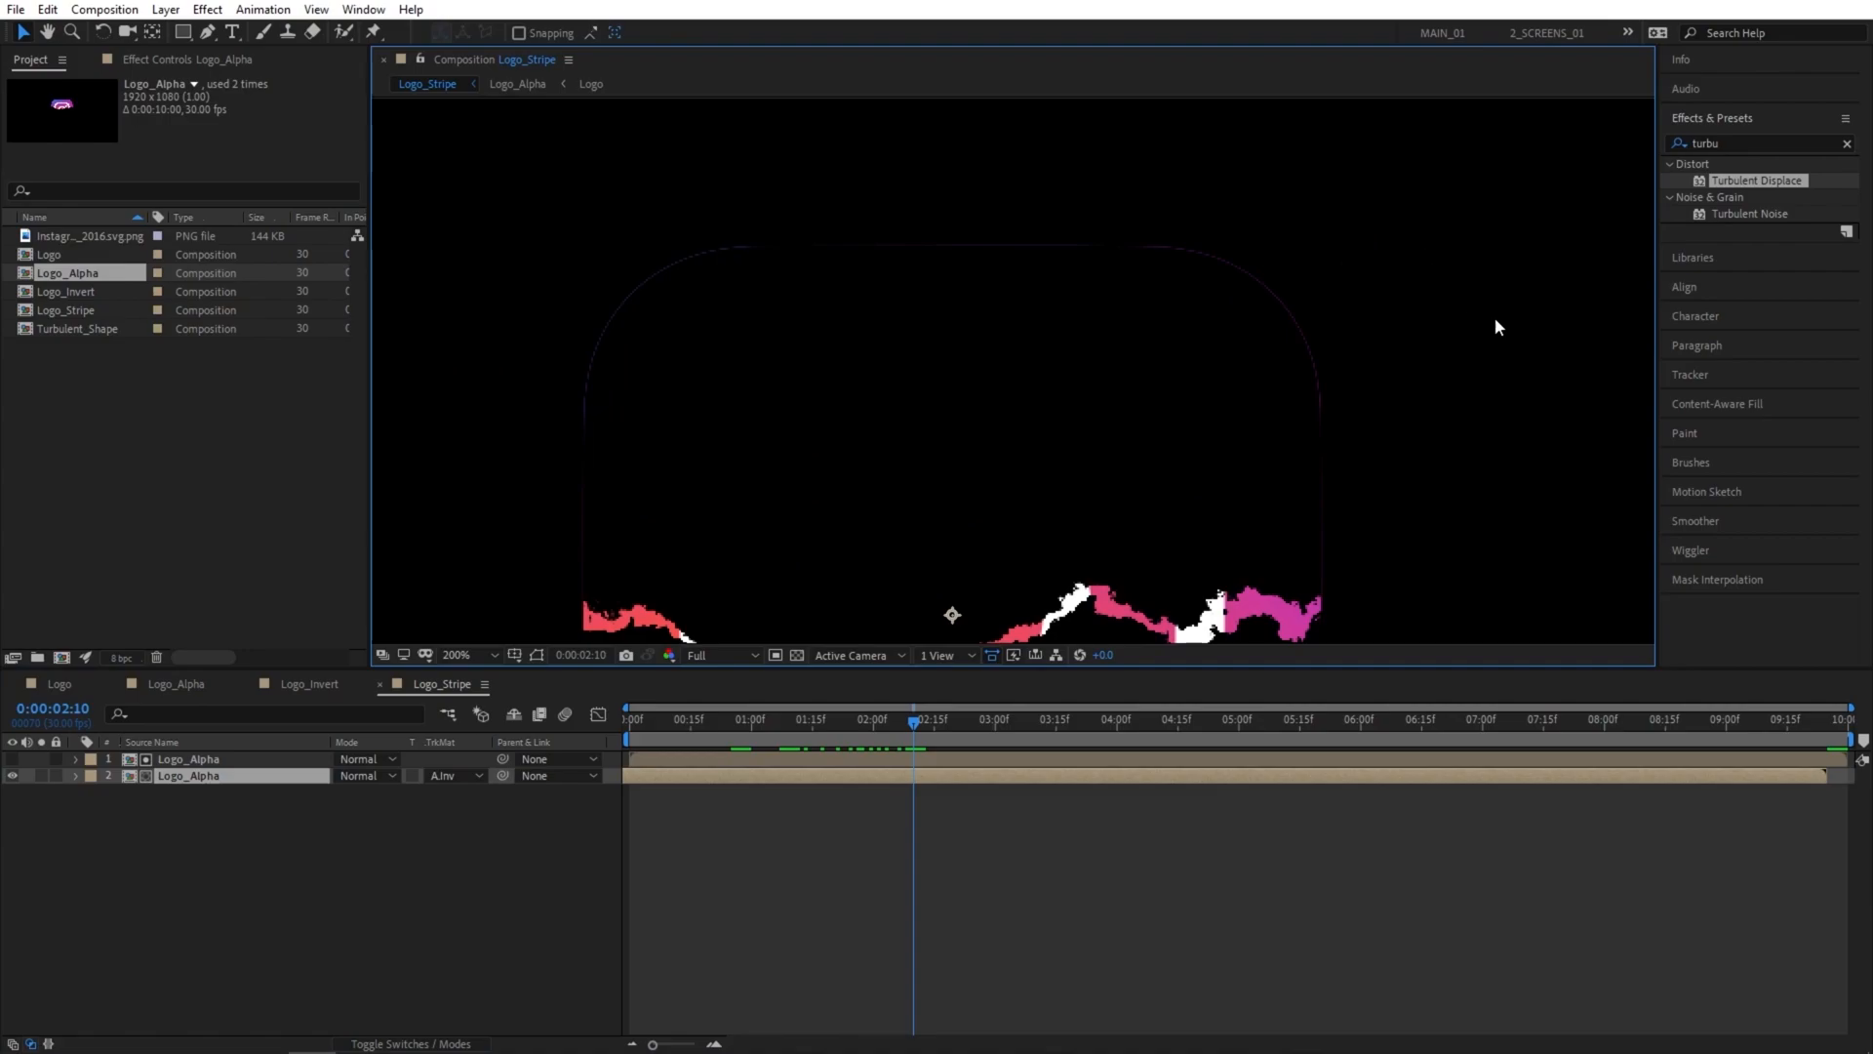
pyautogui.moveTo(1752, 144); pyautogui.dragTo(1594, 145)
pyautogui.write('simp')
pyautogui.moveTo(1756, 214); pyautogui.dragTo(227, 757)
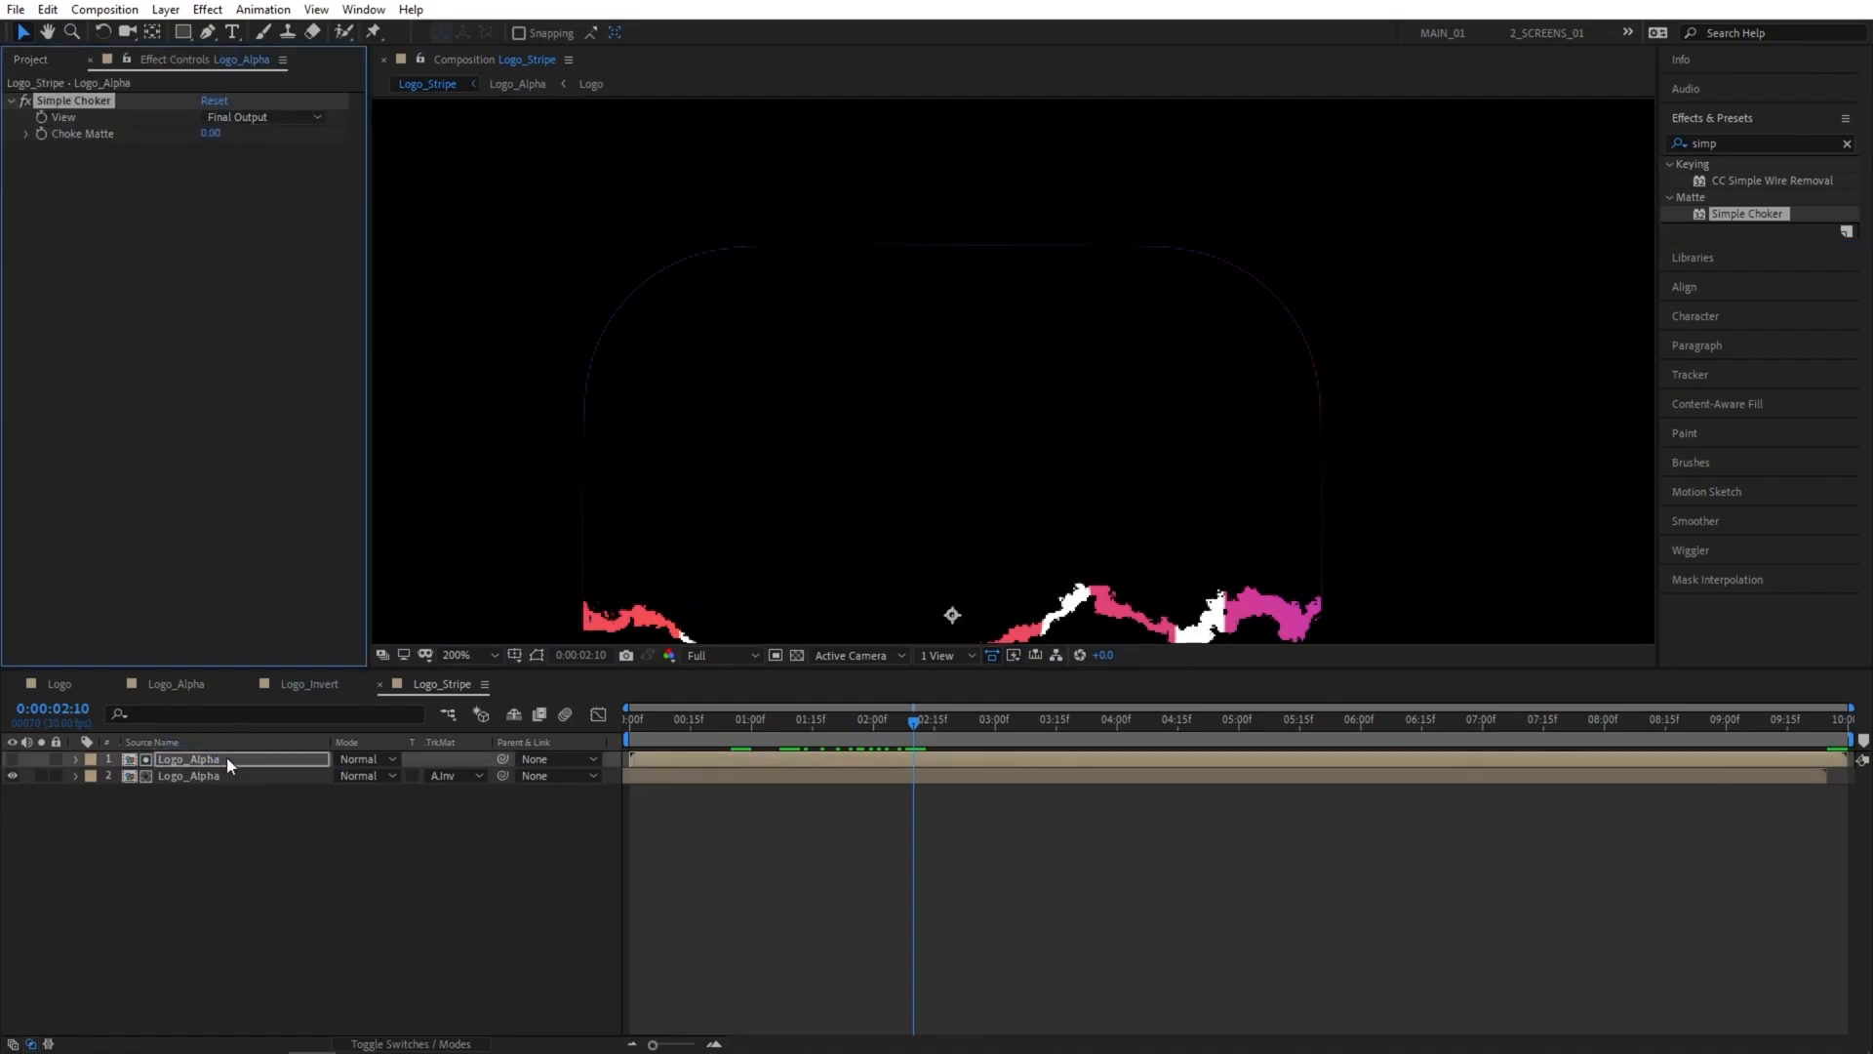
# Set the Simple Choker's Choke Matte to -2 and fit the whole composition back in view.
pyautogui.click(211, 134)
pyautogui.write('-2')
pyautogui.press('Return')
pyautogui.hotkey('shift', '/')
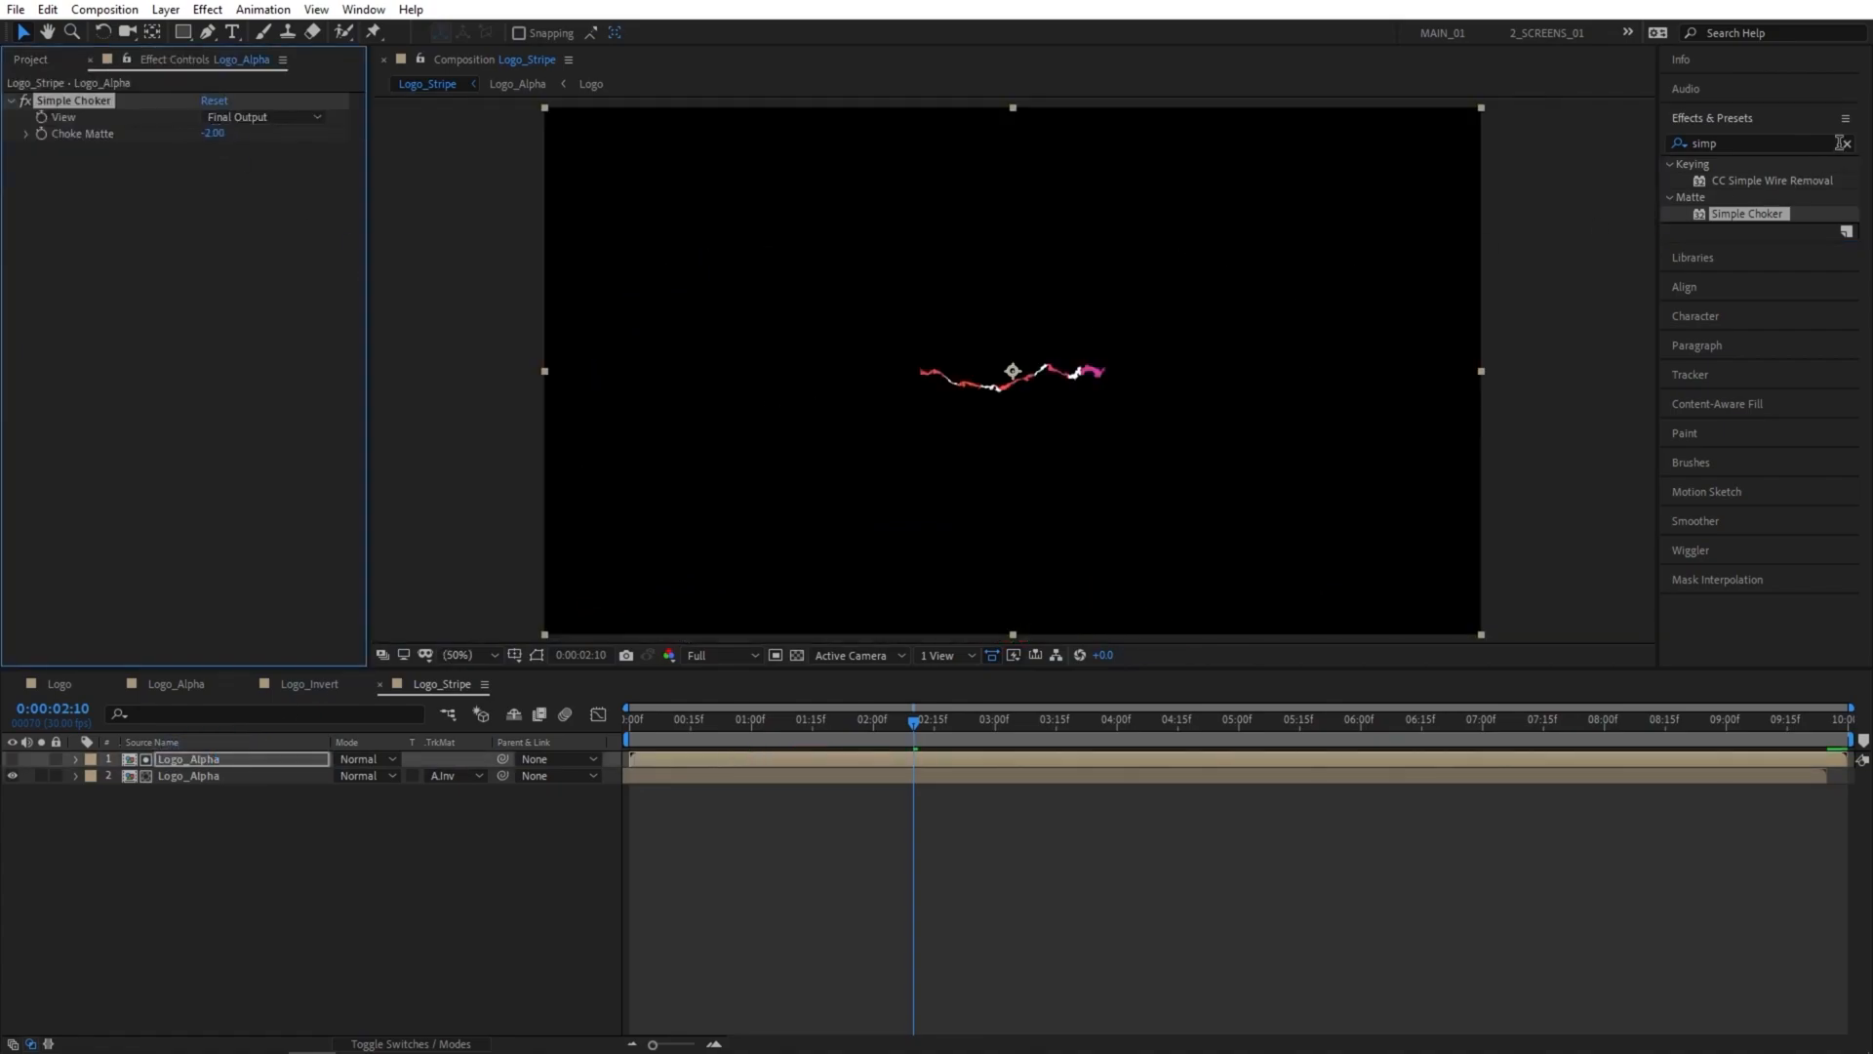
pyautogui.click(369, 851)
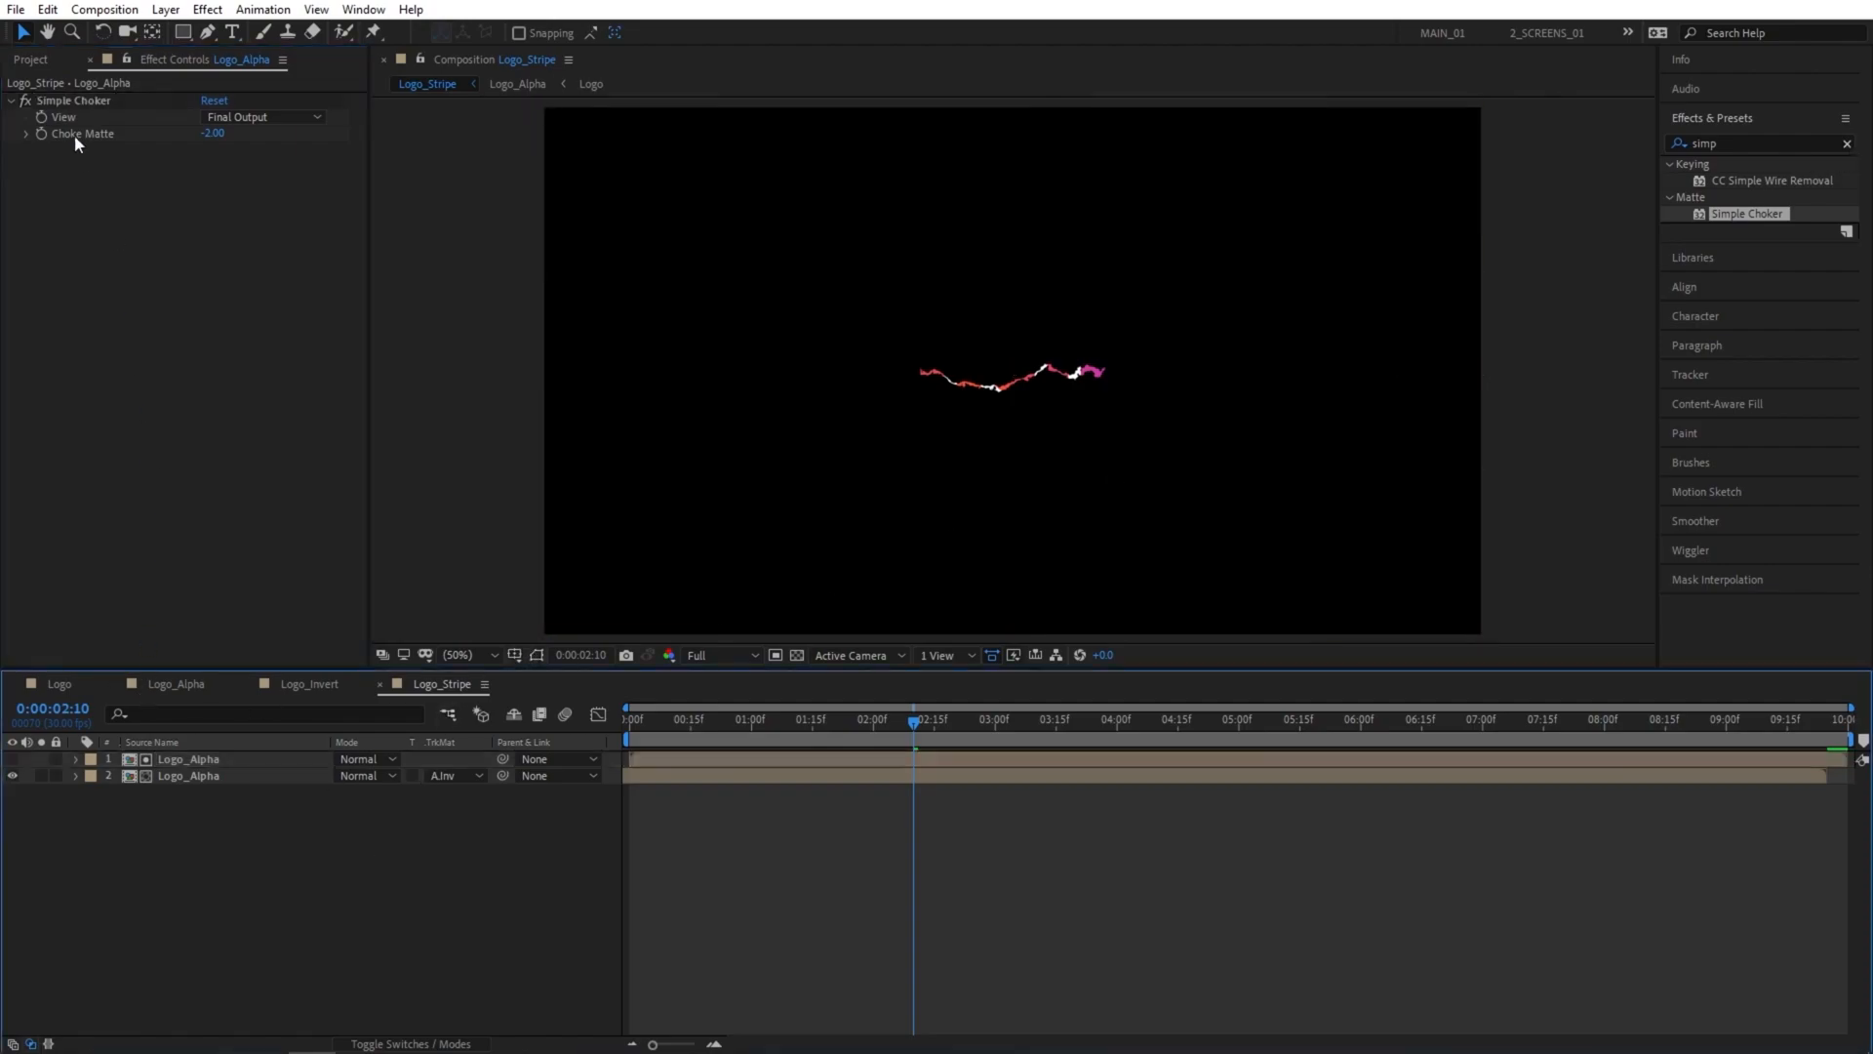
# Create a new composition named Emitter and place Turbulent_Shape above Logo_Stripe in it.
pyautogui.click(31, 60)
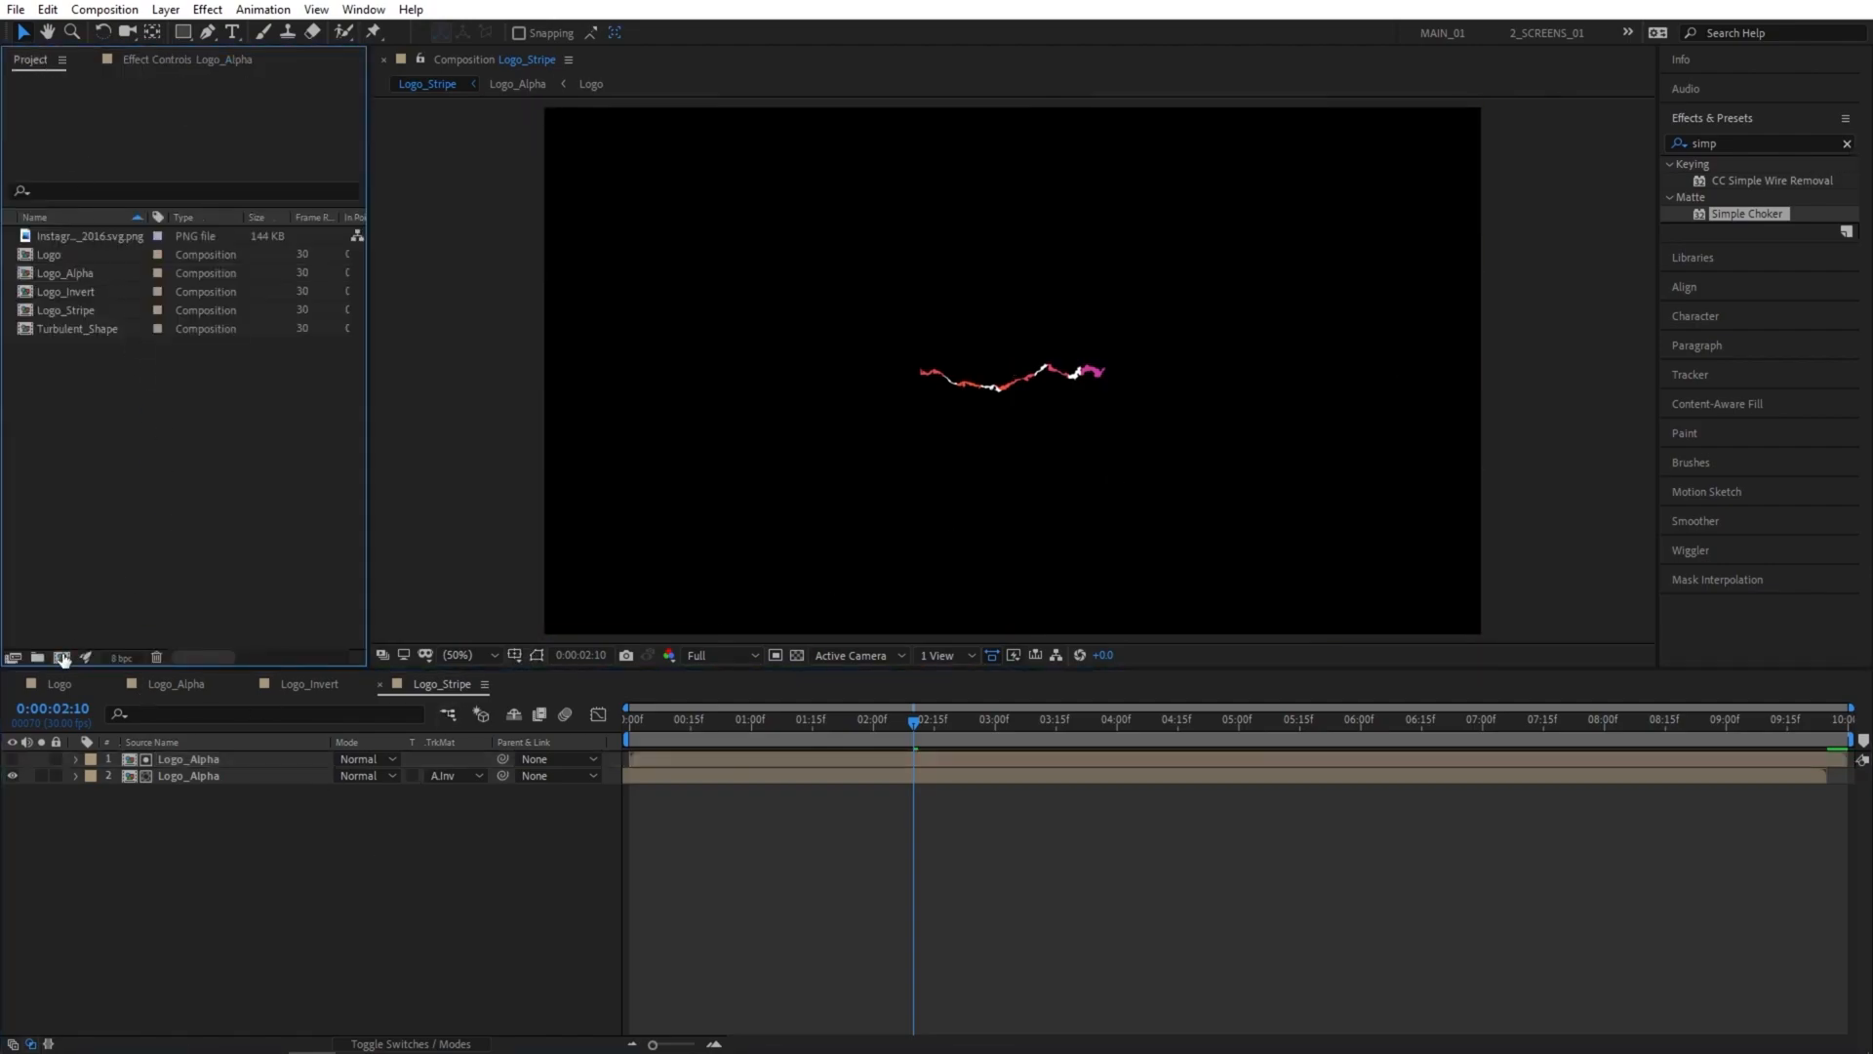
pyautogui.click(62, 657)
pyautogui.write('Em')
pyautogui.click(437, 525)
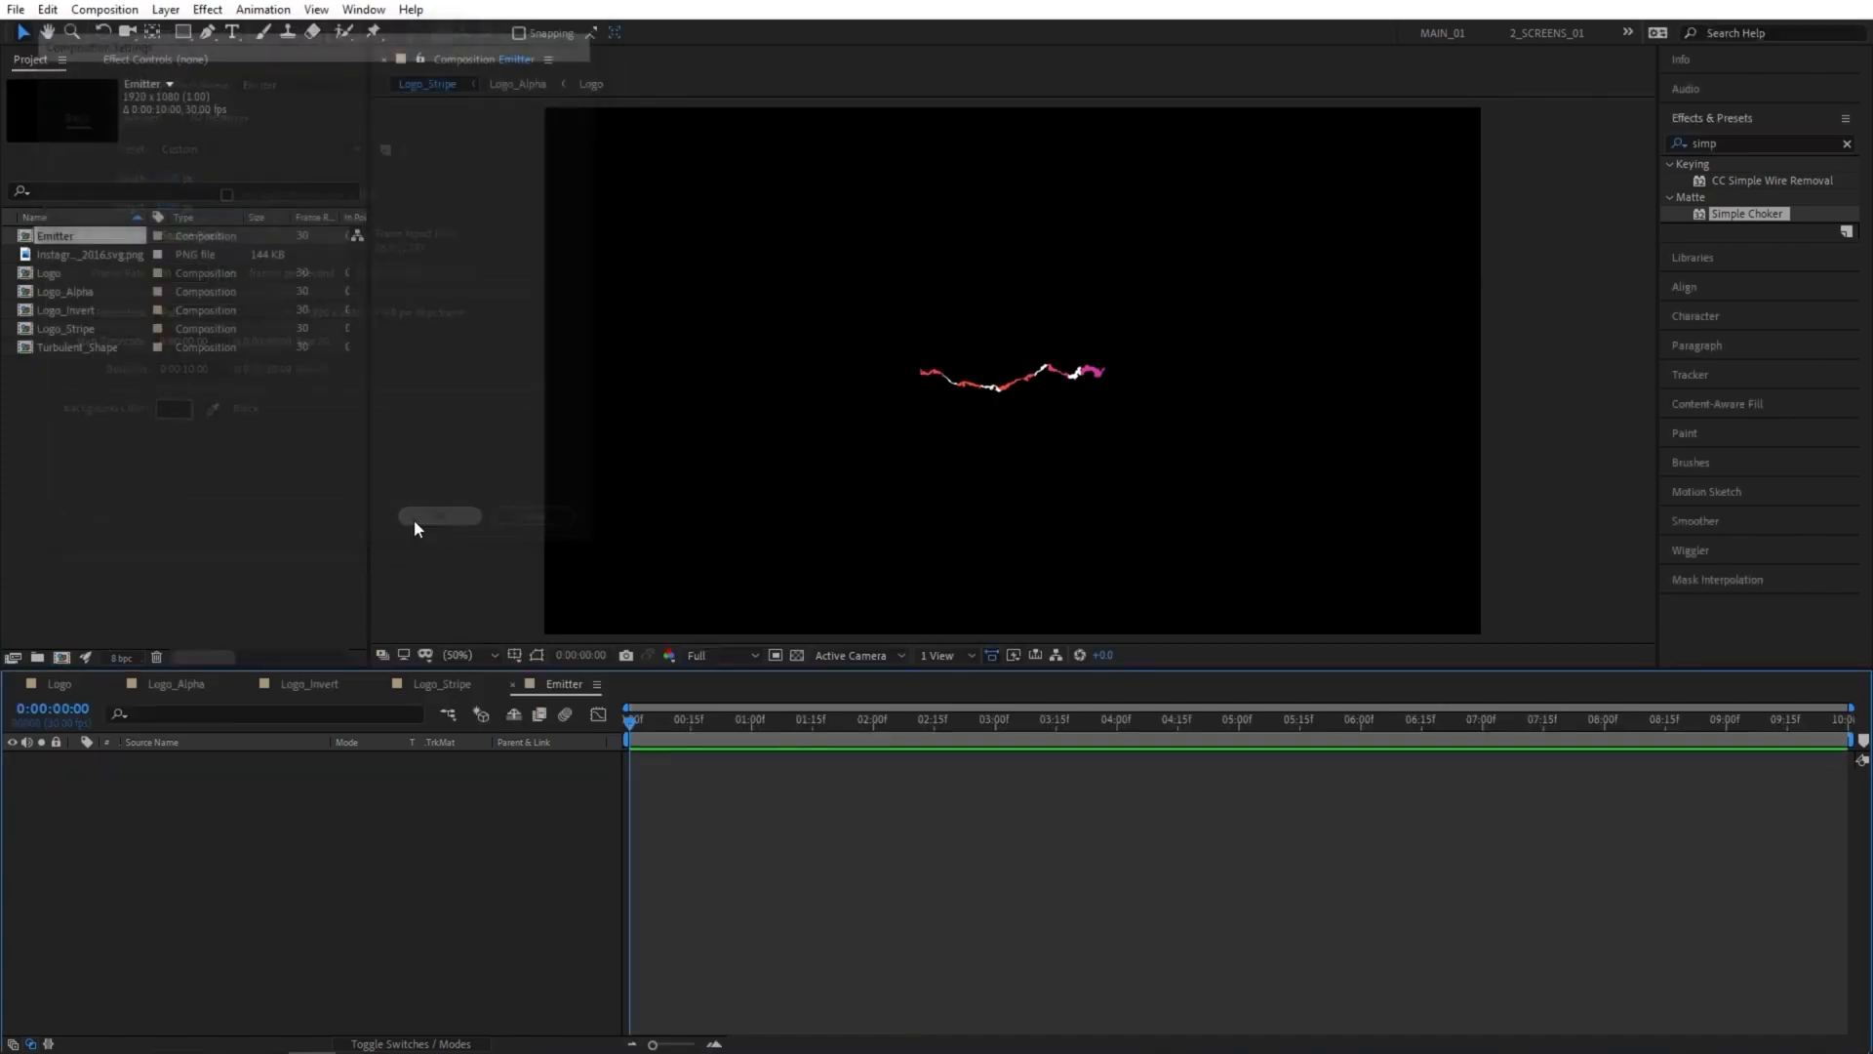
pyautogui.moveTo(61, 330); pyautogui.dragTo(191, 839)
pyautogui.moveTo(73, 348); pyautogui.dragTo(213, 759)
# Set the Logo_Stripe layer's track matte in Emitter to Alpha Inverted Matte using Turbulent_Shape and preview it.
pyautogui.click(479, 776)
pyautogui.click(472, 849)
pyautogui.moveTo(645, 722); pyautogui.dragTo(1016, 727)
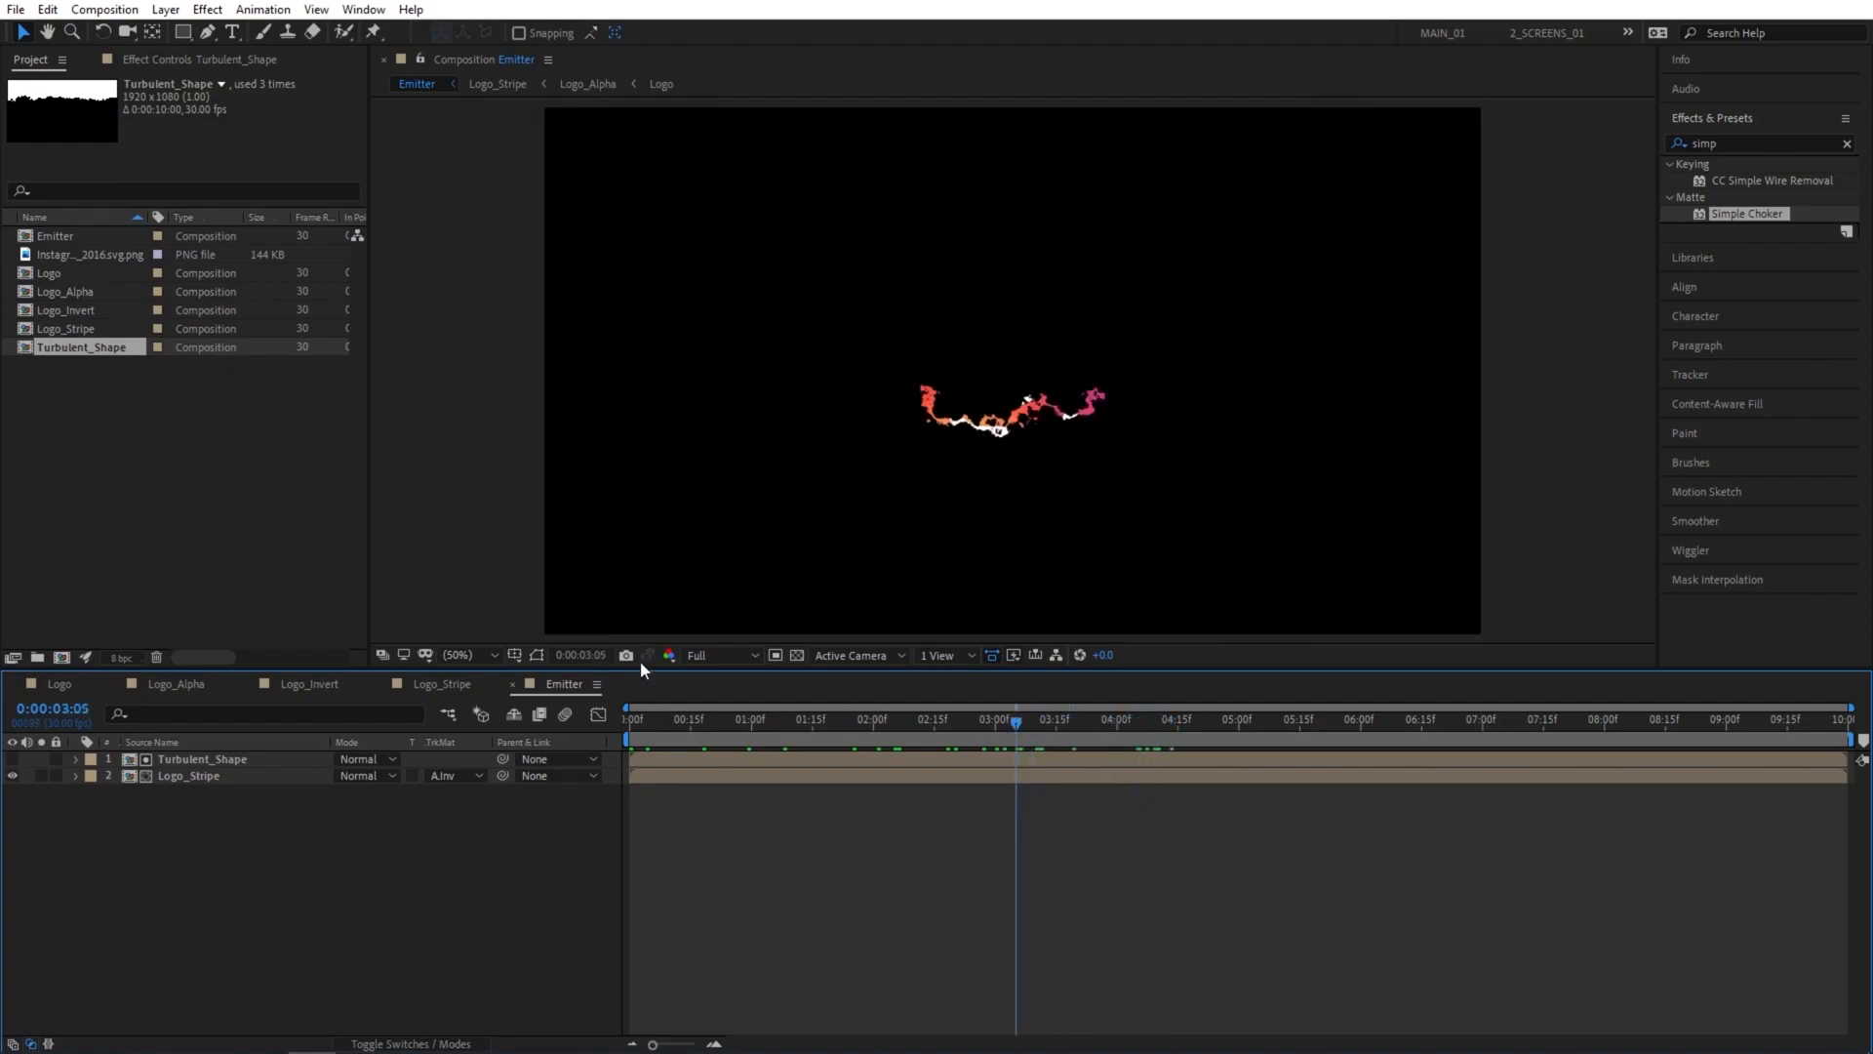
# Create a 1920 x 1080, 10-second composition named Particles.
pyautogui.click(85, 636)
pyautogui.click(71, 661)
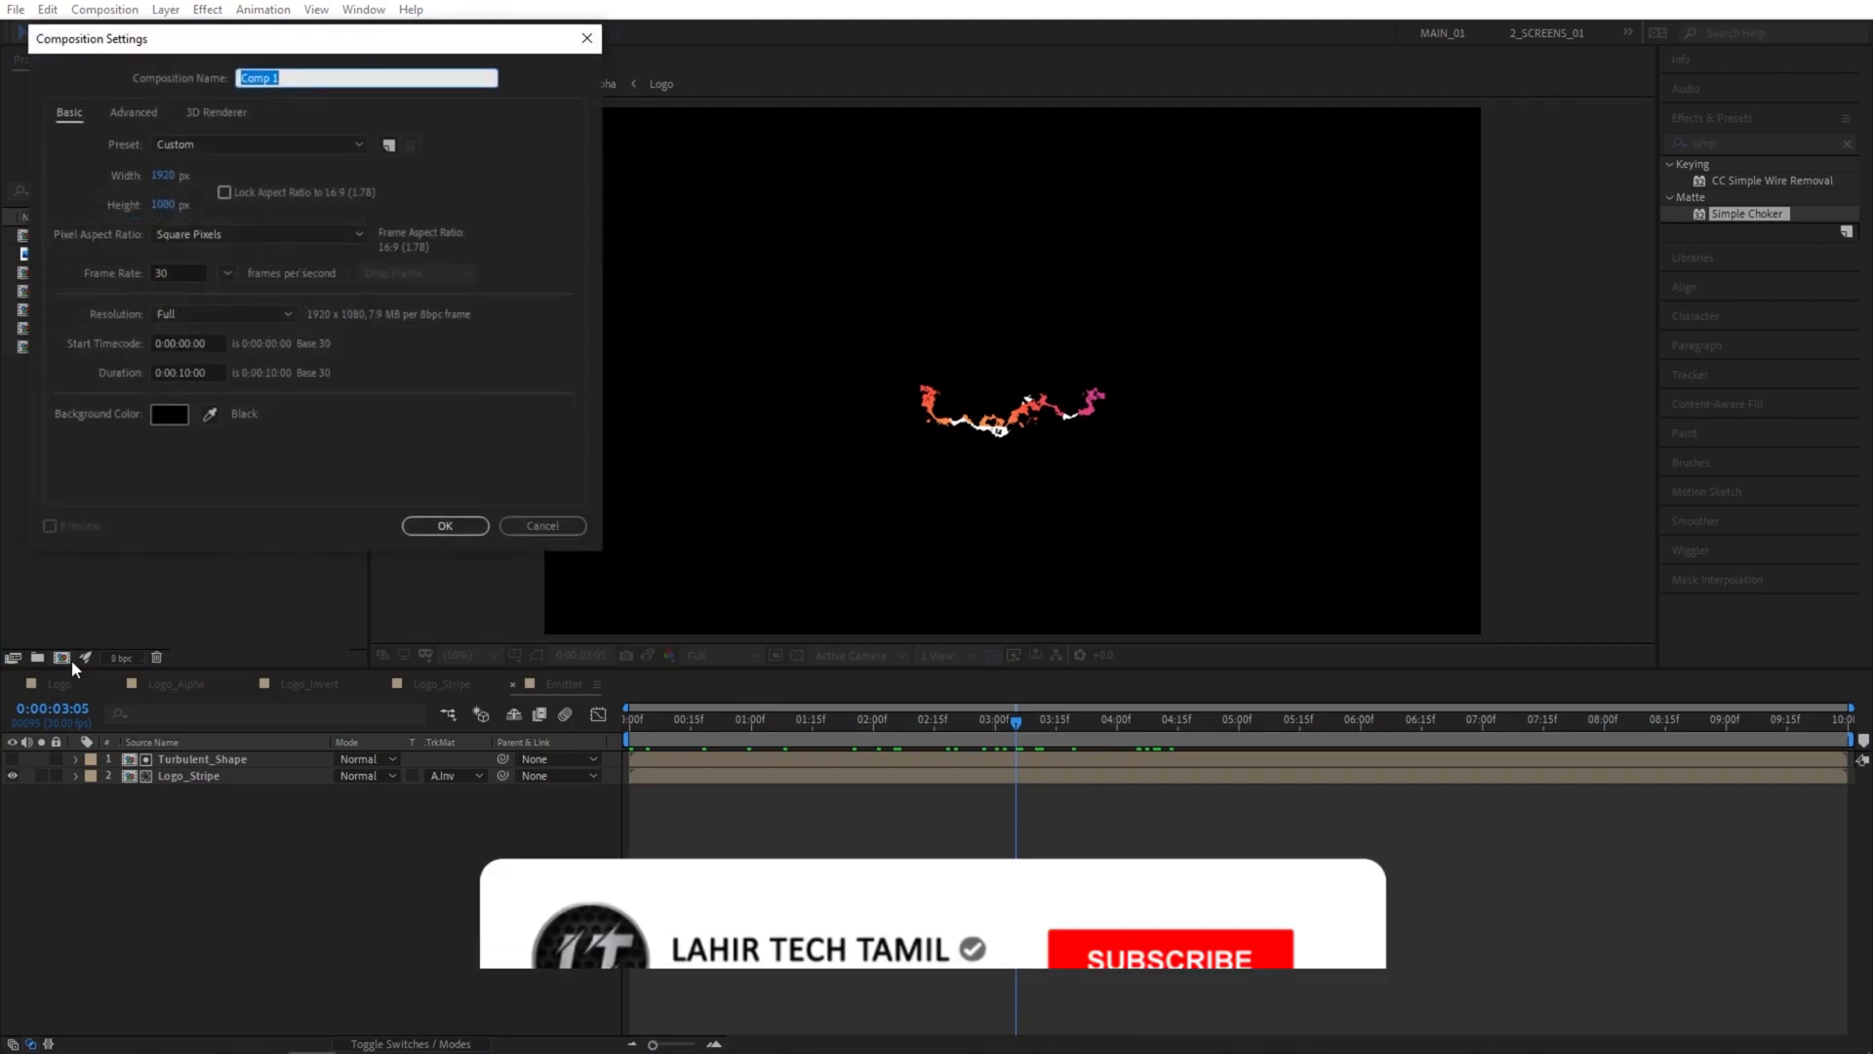
pyautogui.write('Particles')
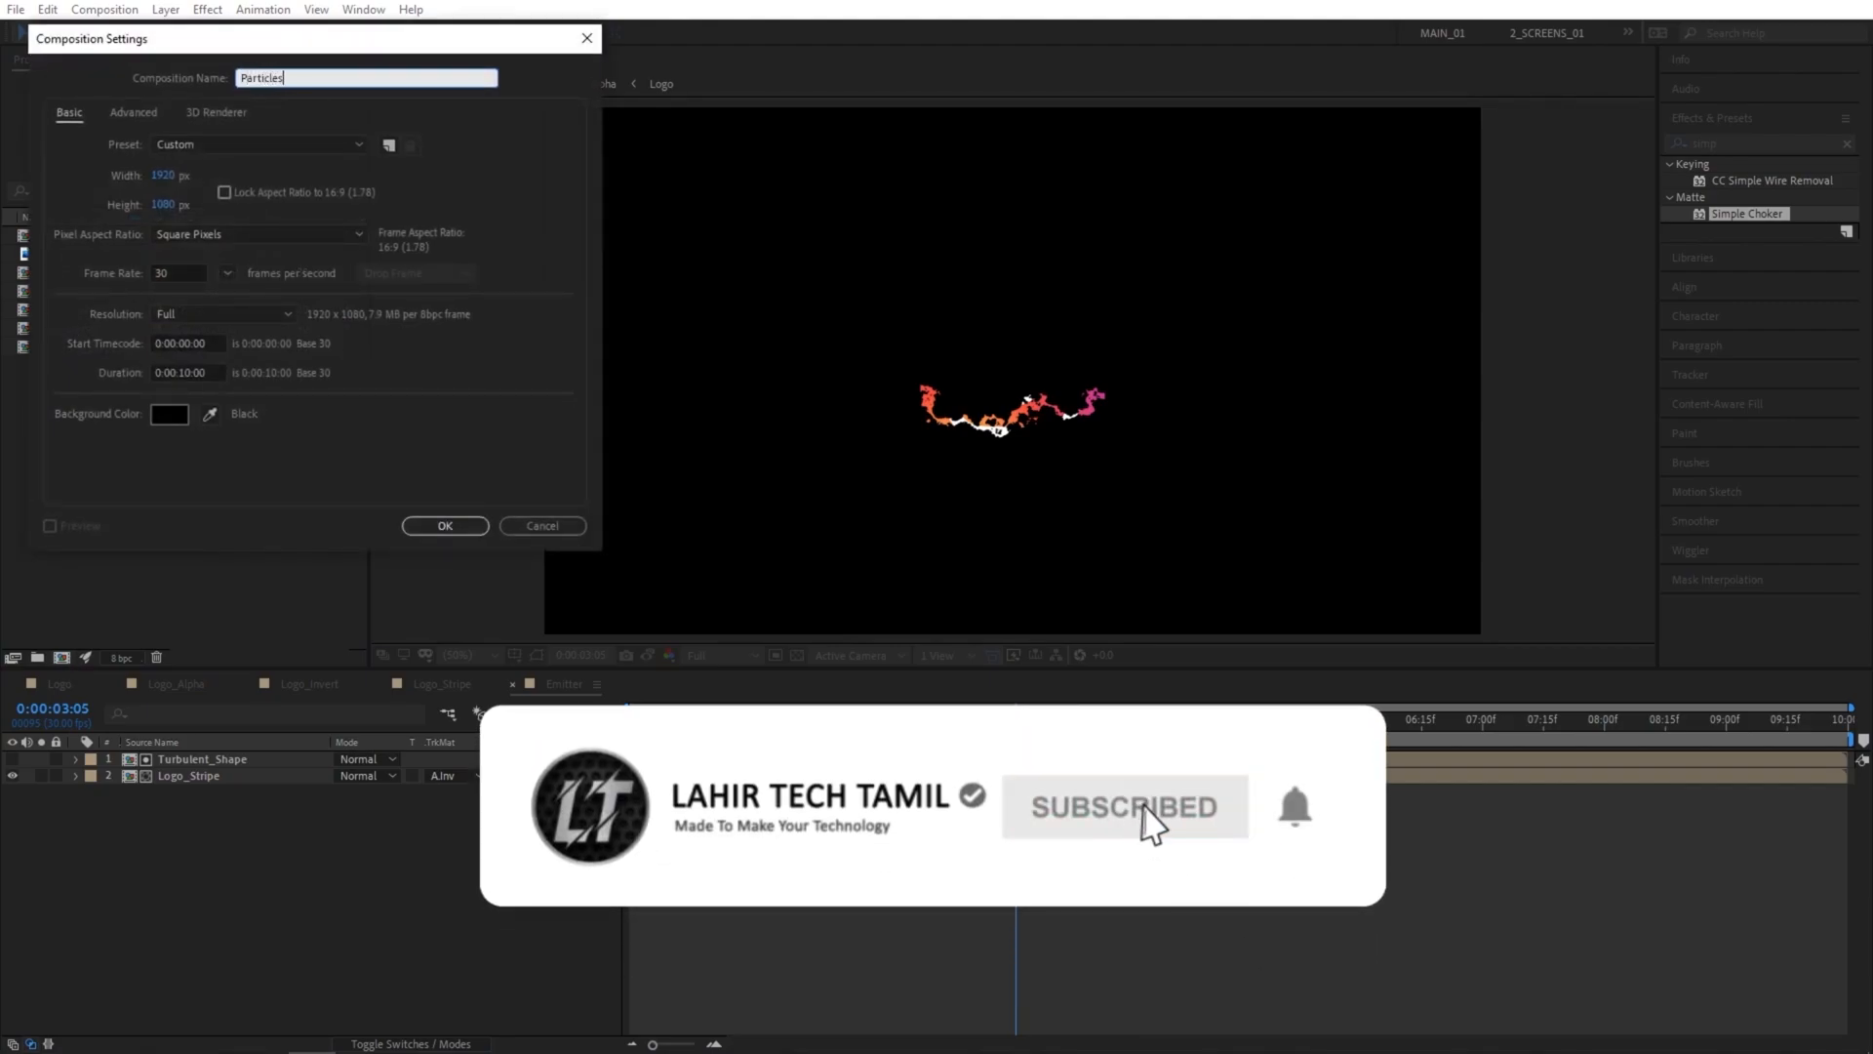
pyautogui.press('Return')
pyautogui.click(166, 504)
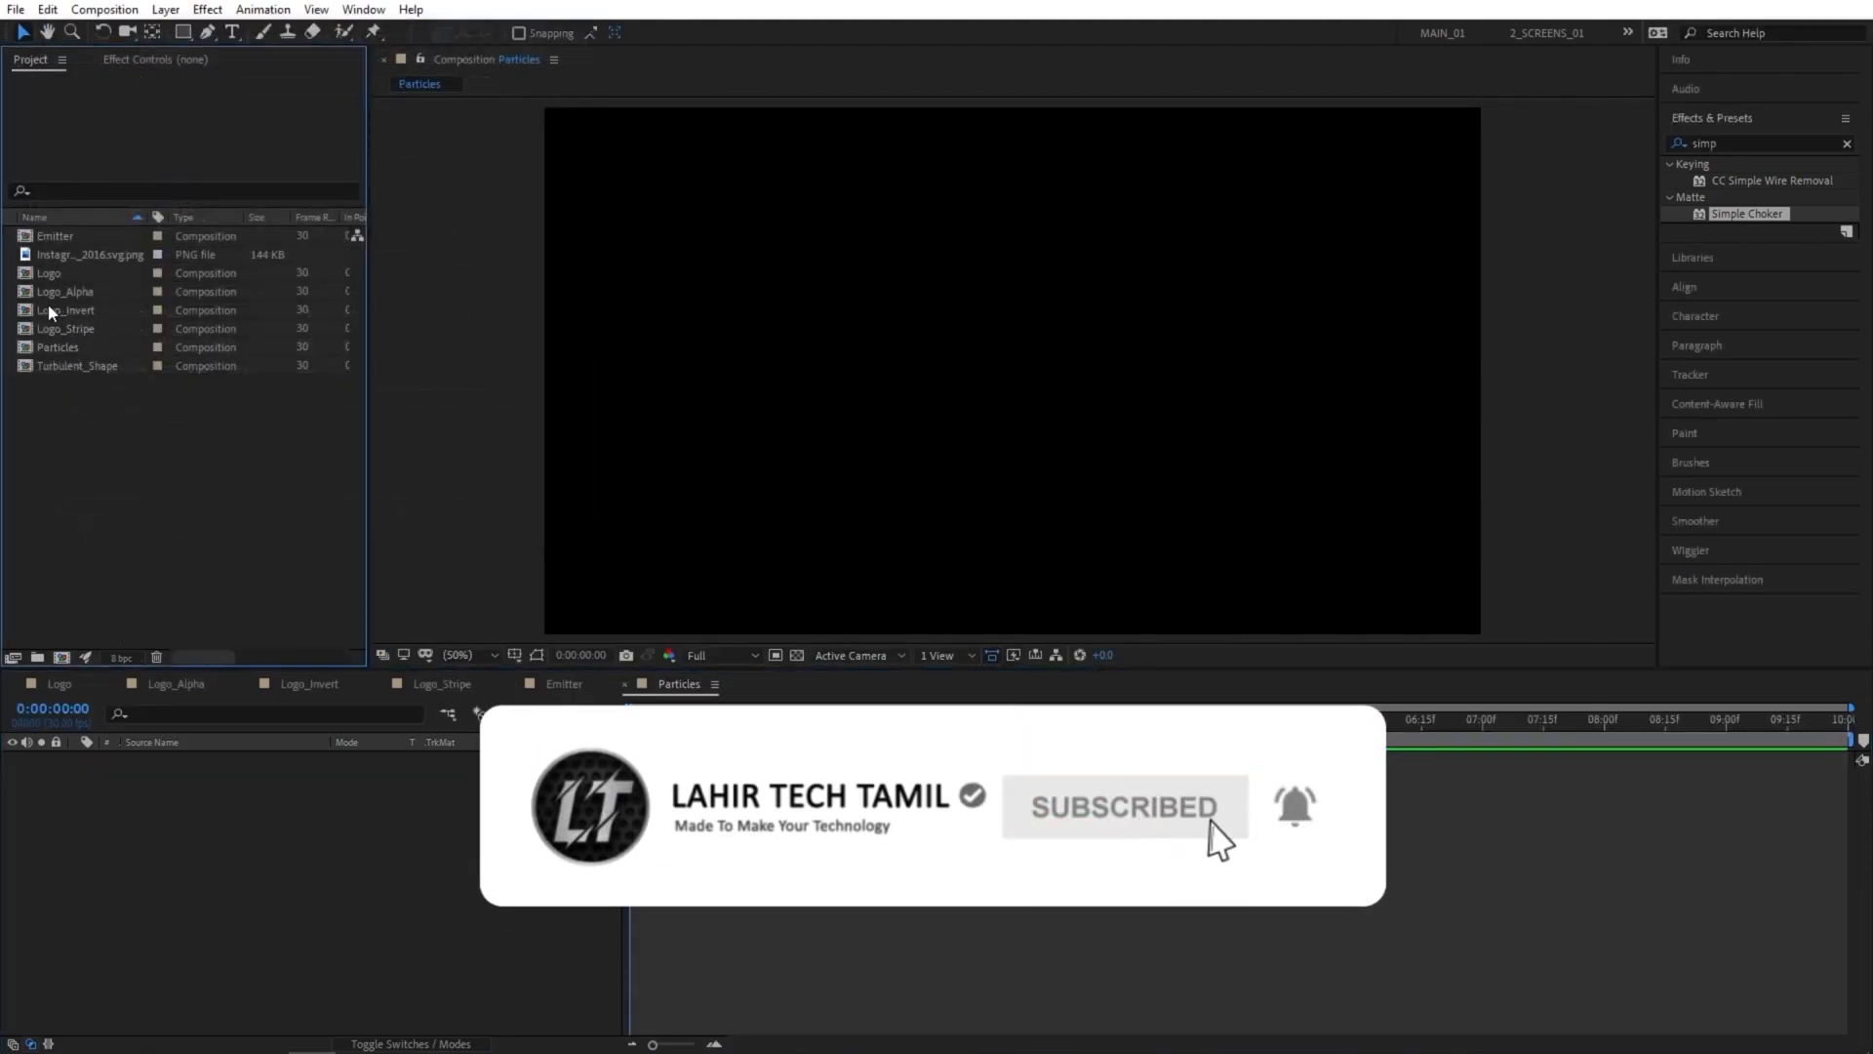
# Add the Emitter composition to the Particles composition and make it a 3D layer.
pyautogui.moveTo(49, 235); pyautogui.dragTo(147, 808)
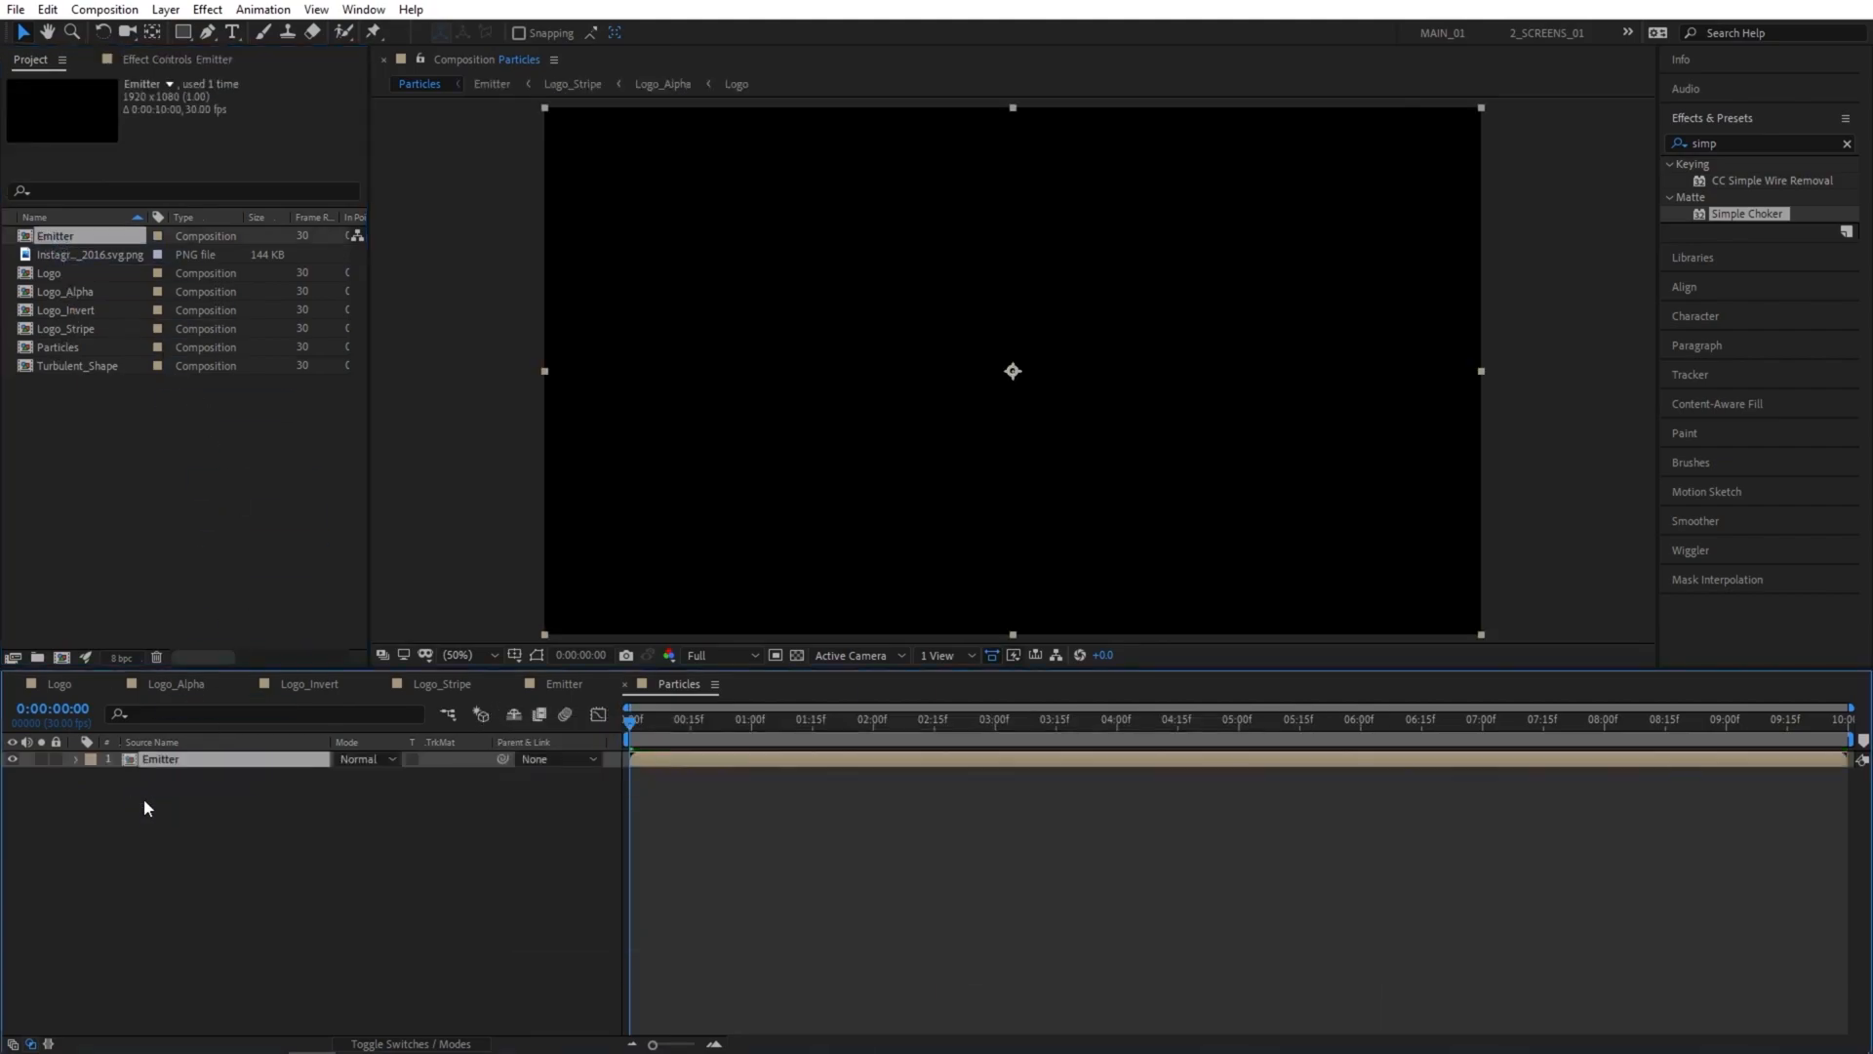
pyautogui.click(429, 1044)
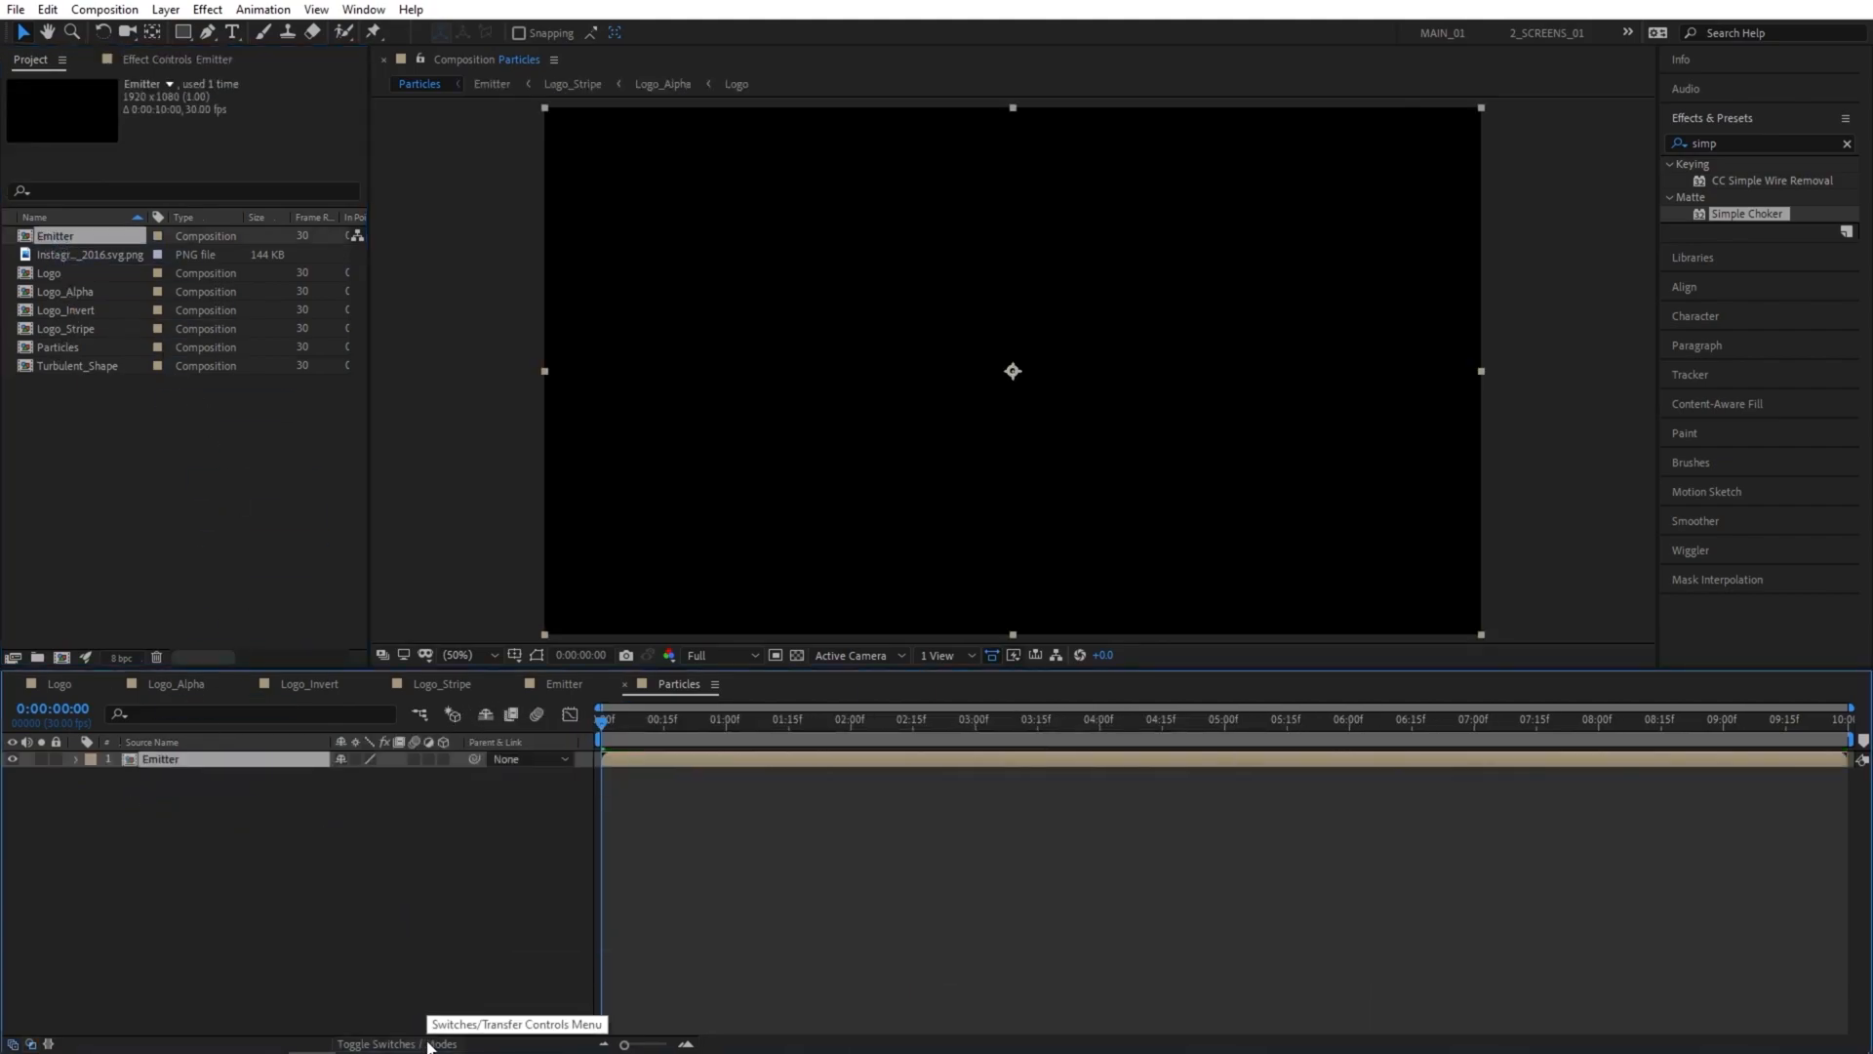
pyautogui.click(443, 759)
# Create a new 1920 x 1080 solid named Particles above the Emitter layer.
pyautogui.rightClick(188, 843)
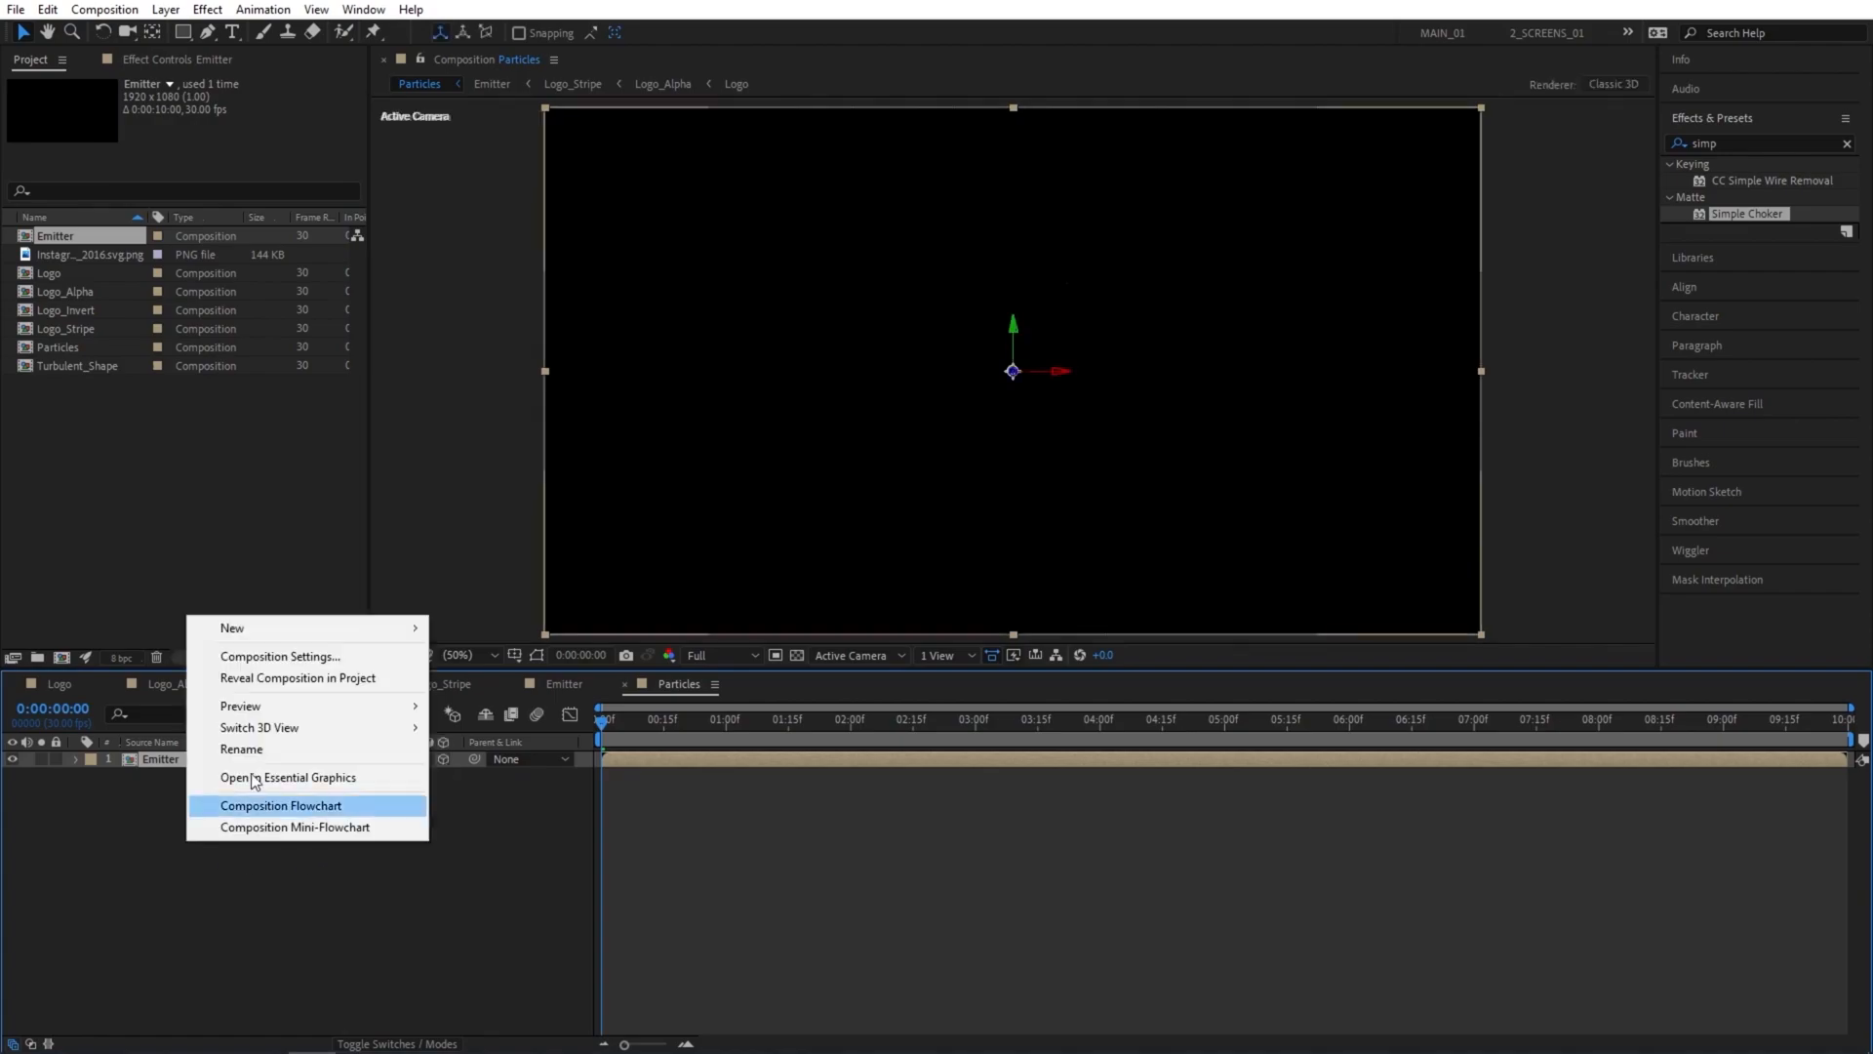
pyautogui.moveTo(261, 628)
pyautogui.click(478, 680)
pyautogui.write('Particle')
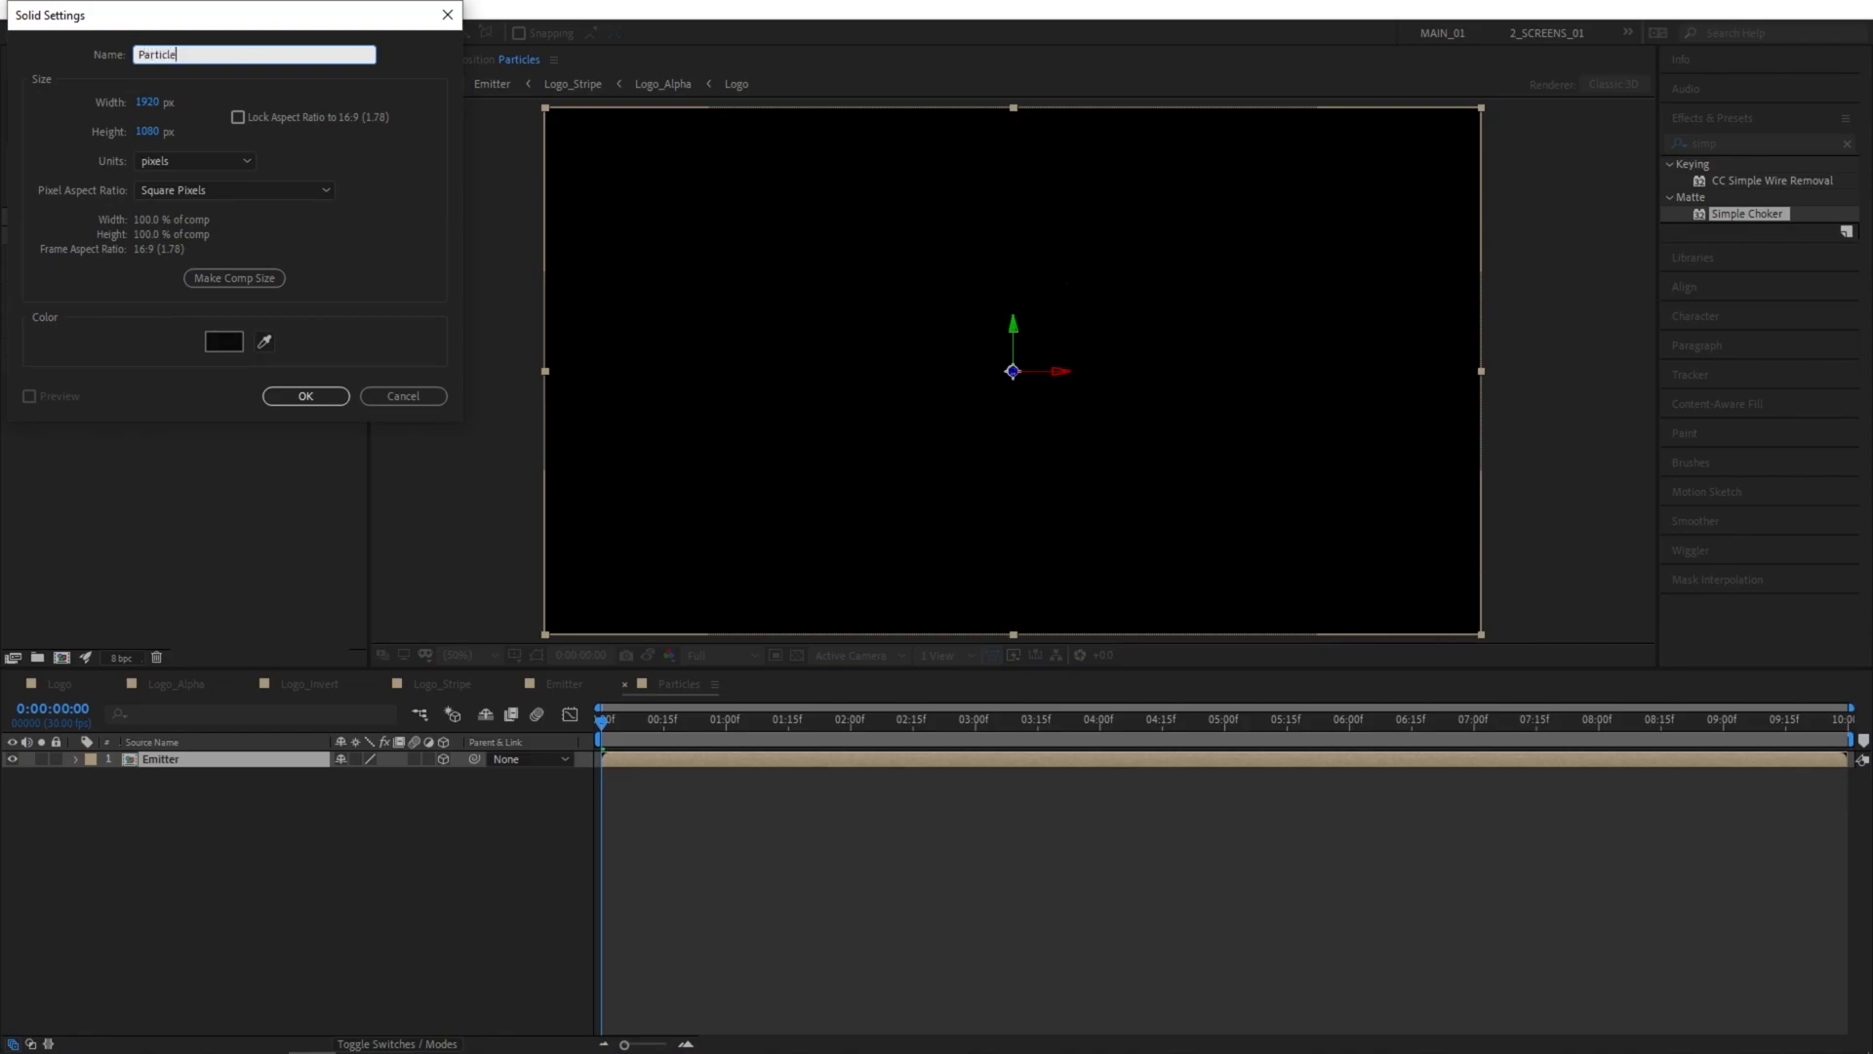
pyautogui.press('Return')
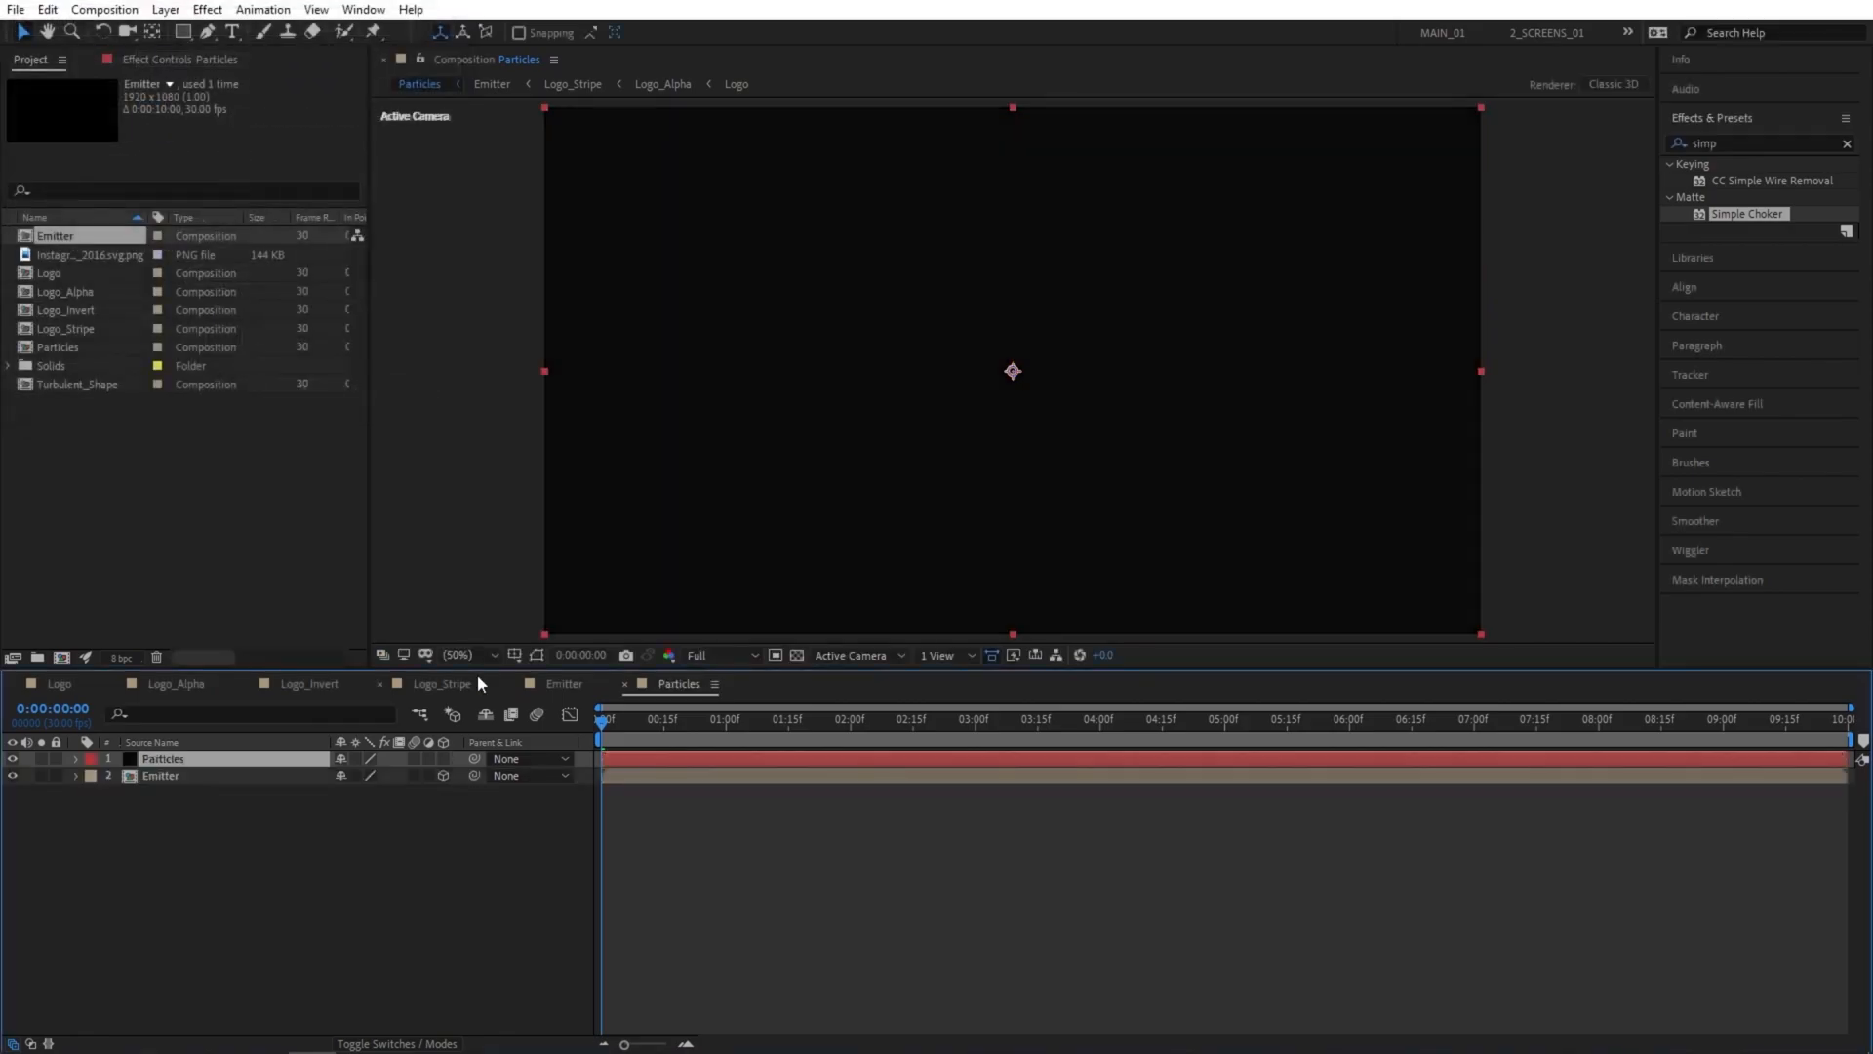
# Find the RG Trapcode Particular effect and apply it to the Particles solid.
pyautogui.doubleClick(1727, 144)
pyautogui.write('particu')
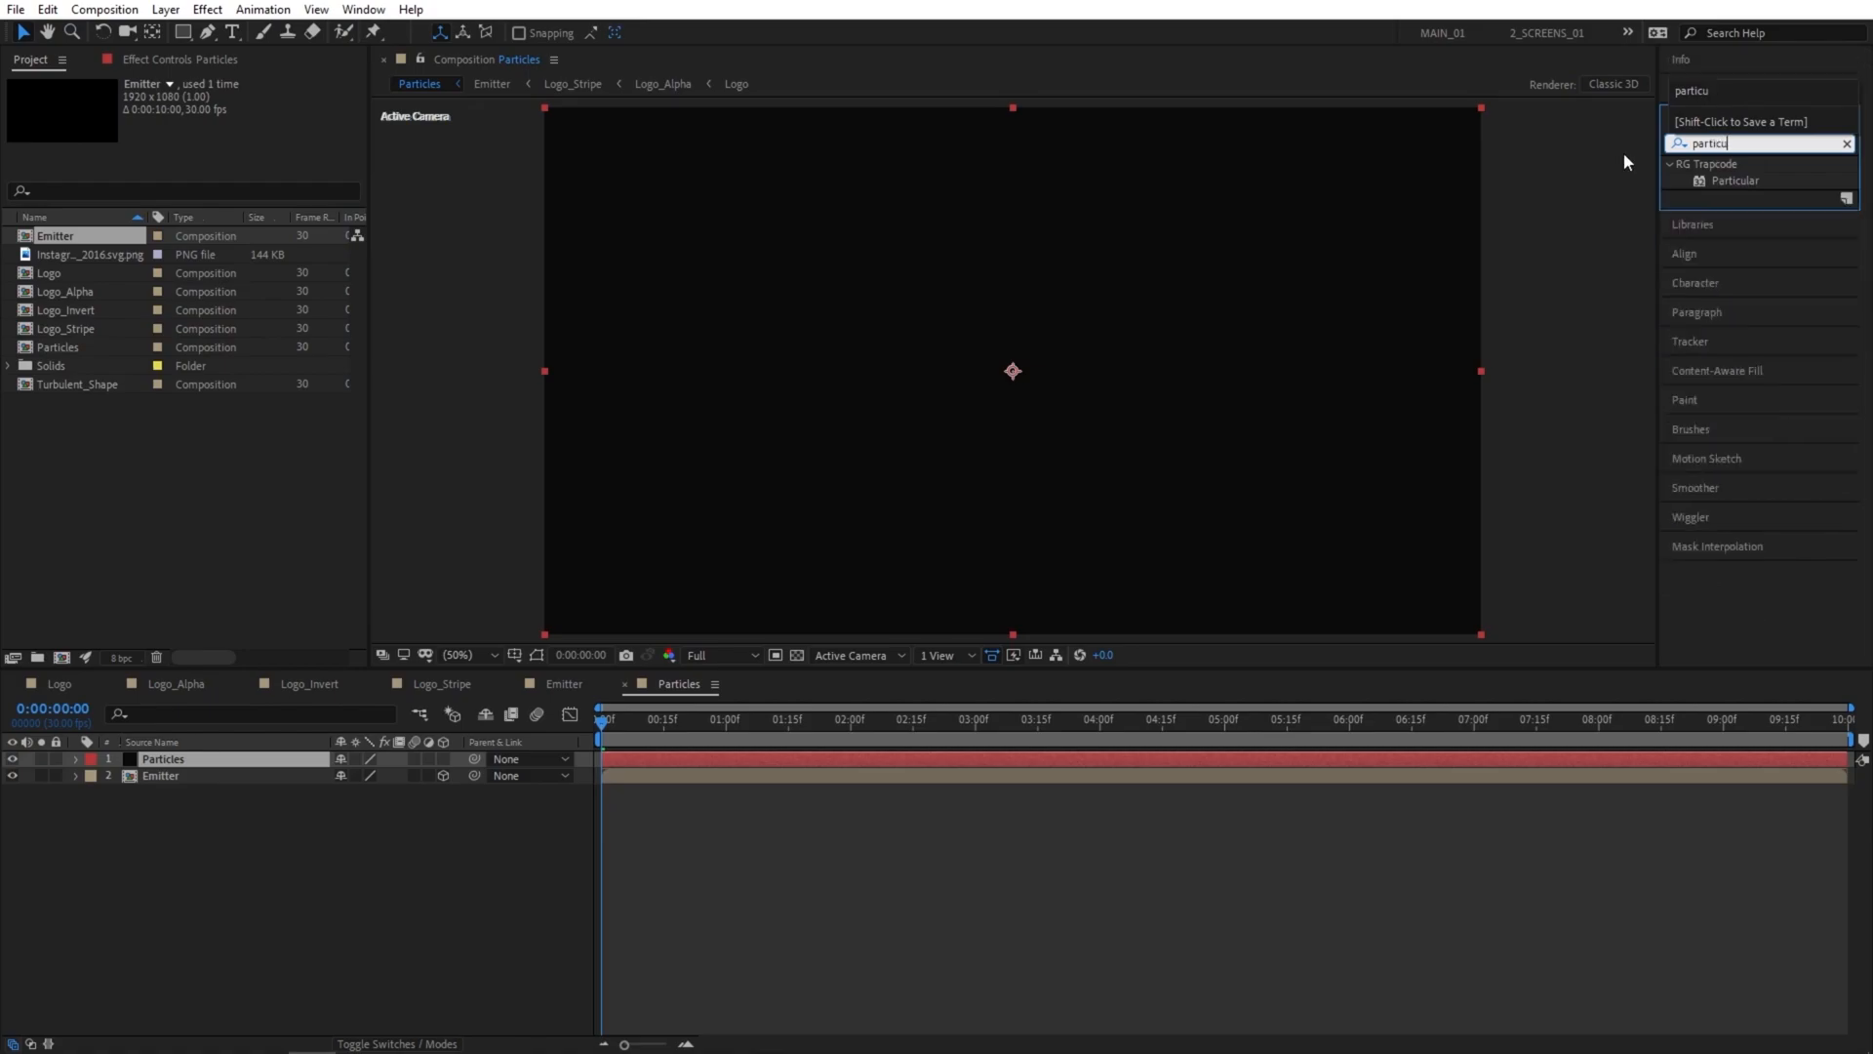
pyautogui.moveTo(1736, 181); pyautogui.dragTo(224, 759)
# Set Particular's Emitter Type to Layer and choose the Emitter layer as its layer emitter.
pyautogui.click(27, 117)
pyautogui.click(22, 151)
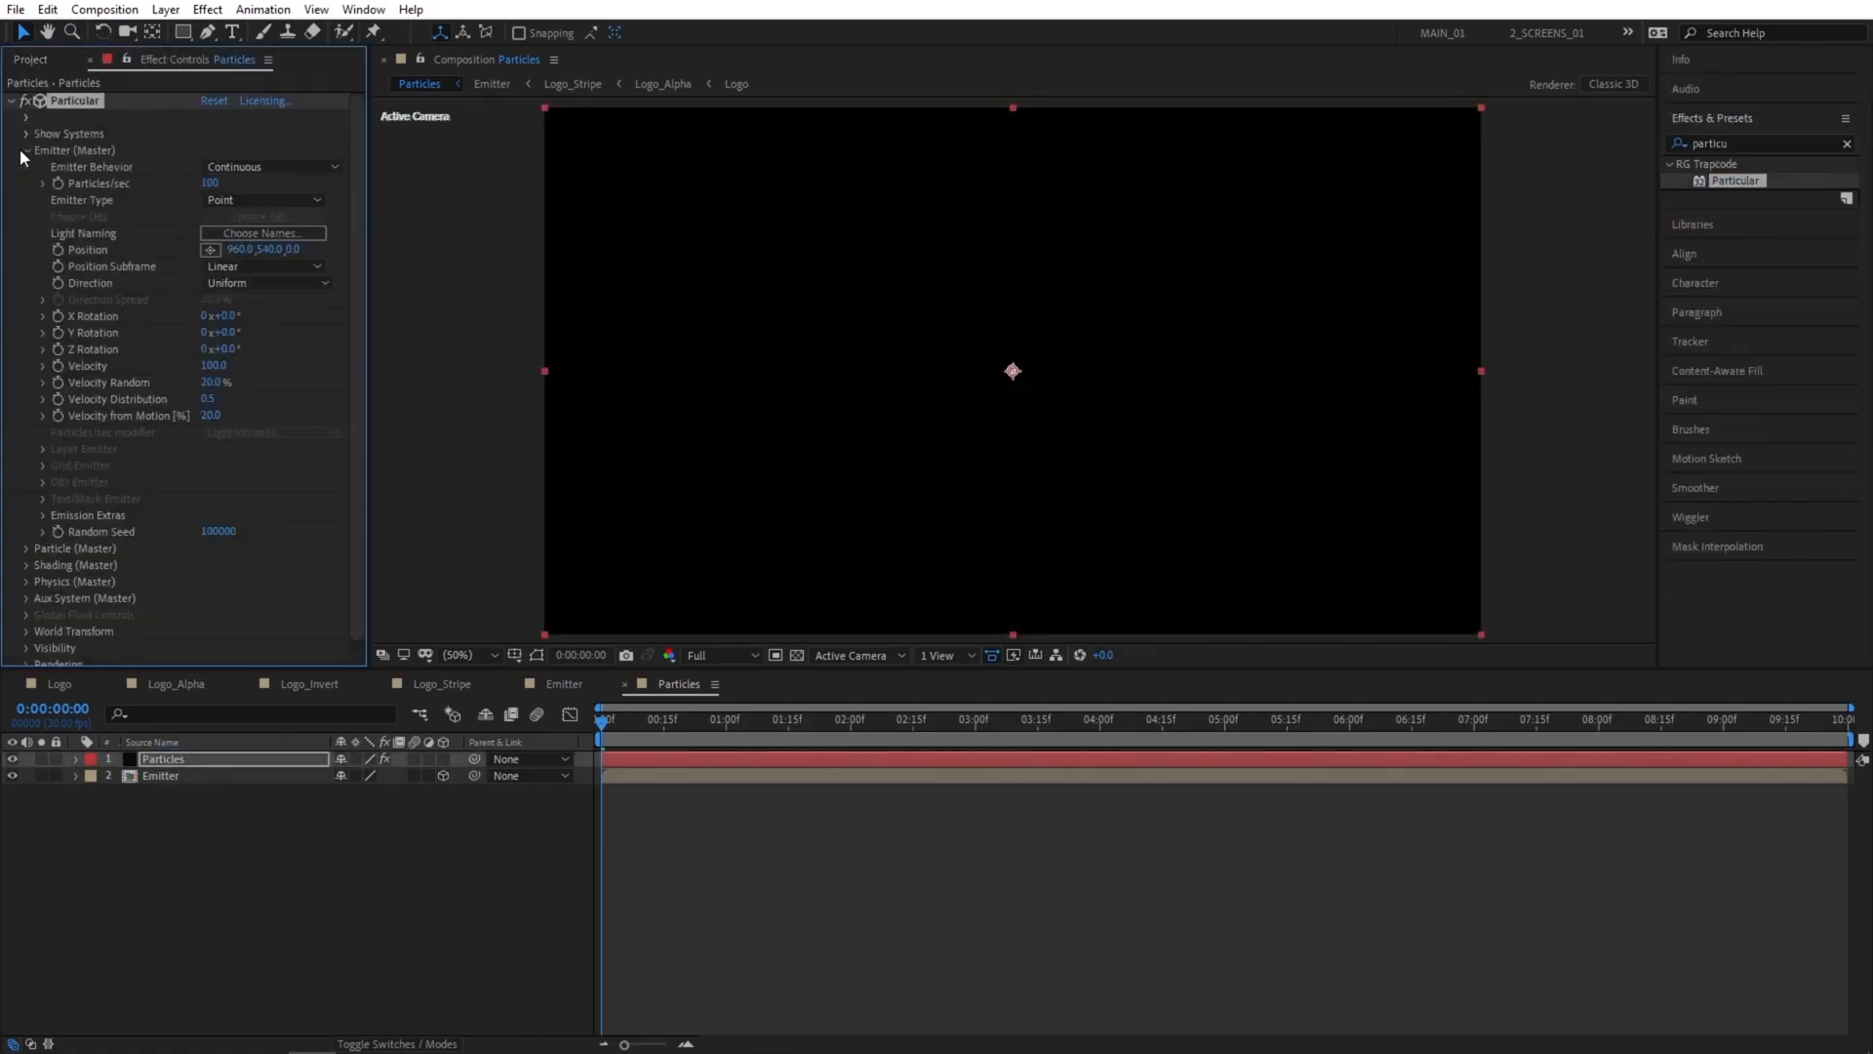
pyautogui.click(223, 200)
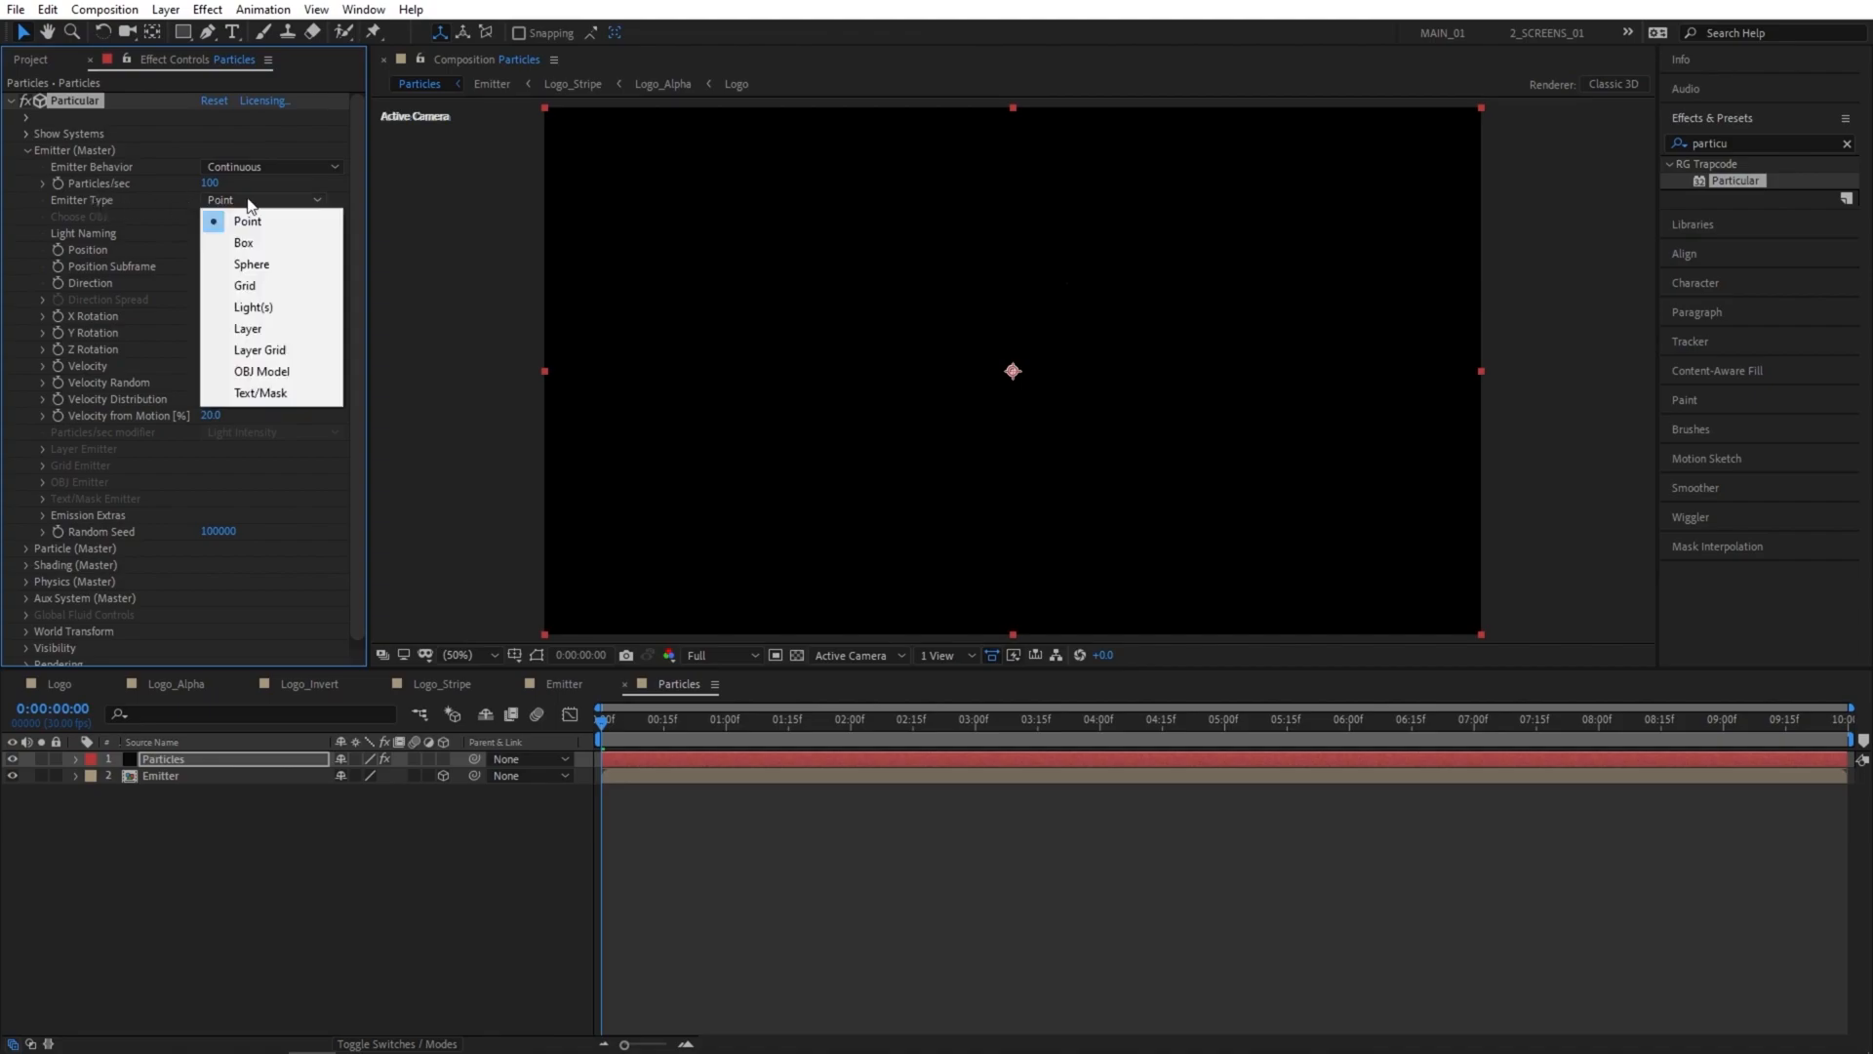
pyautogui.click(248, 328)
pyautogui.click(41, 464)
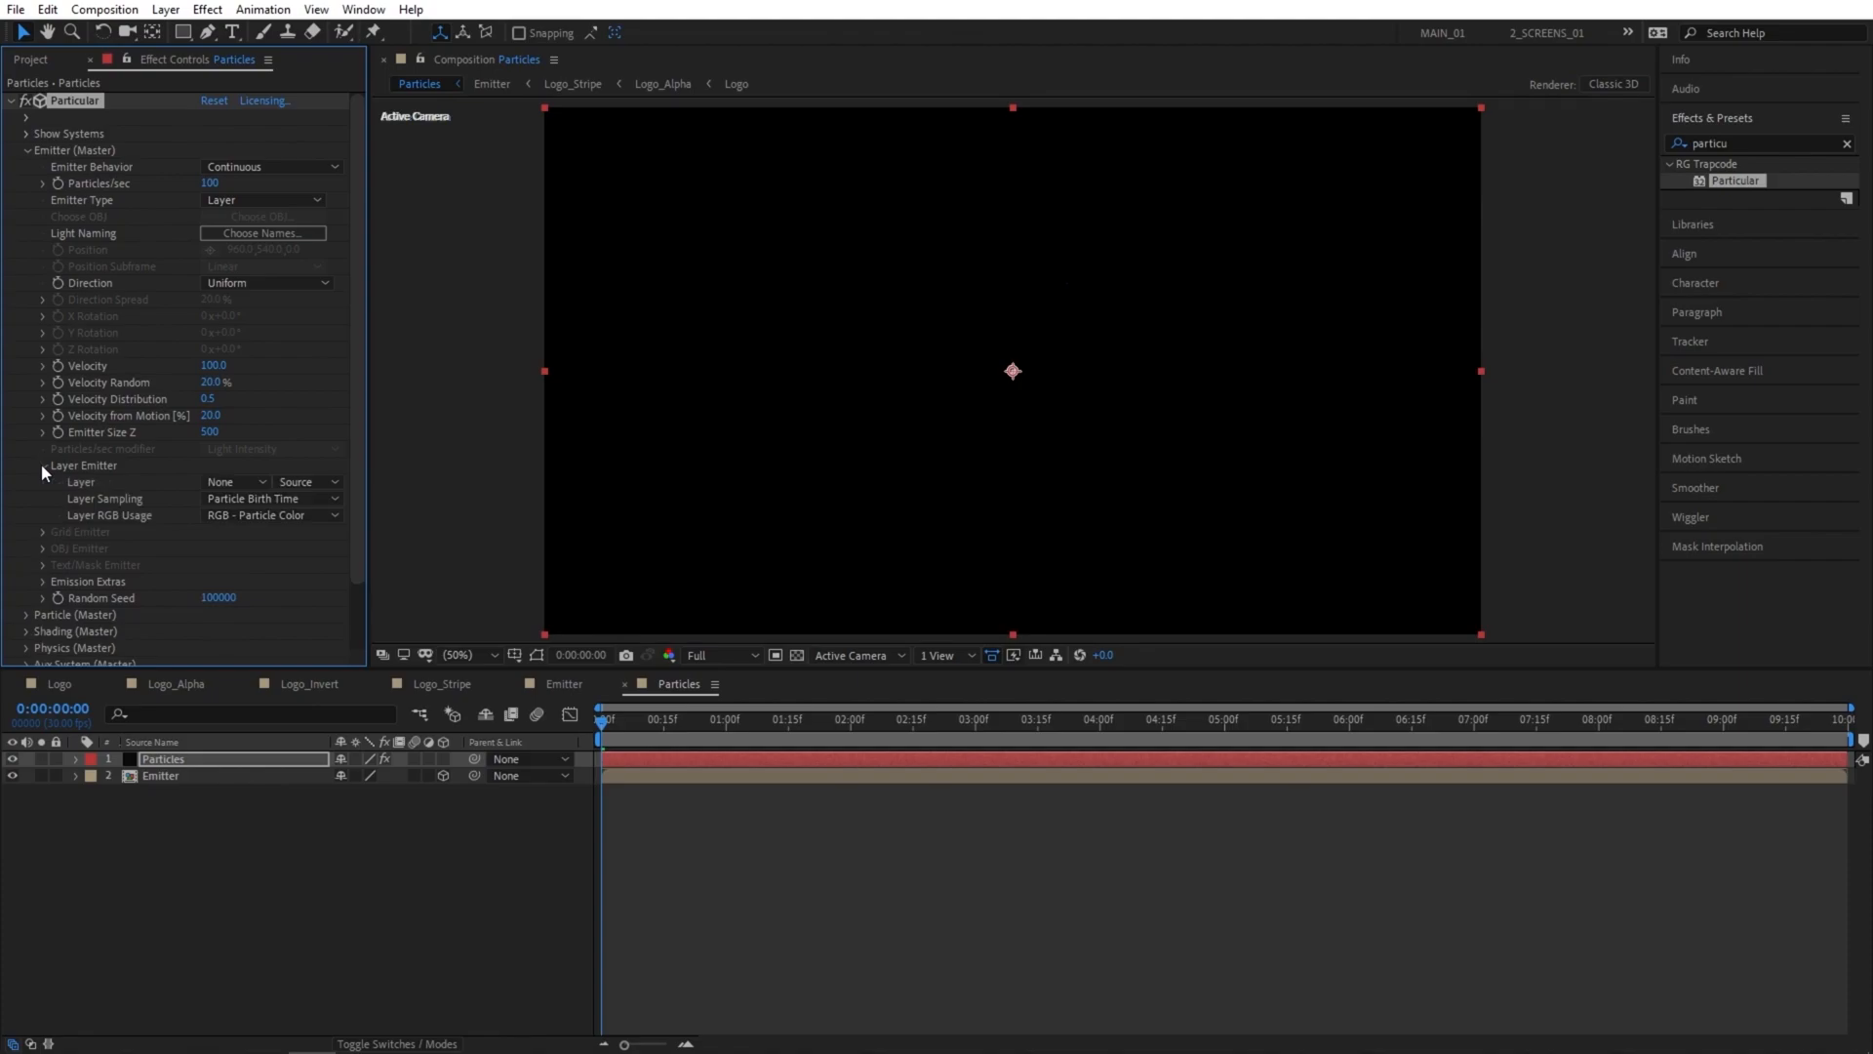
pyautogui.click(229, 479)
pyautogui.click(271, 547)
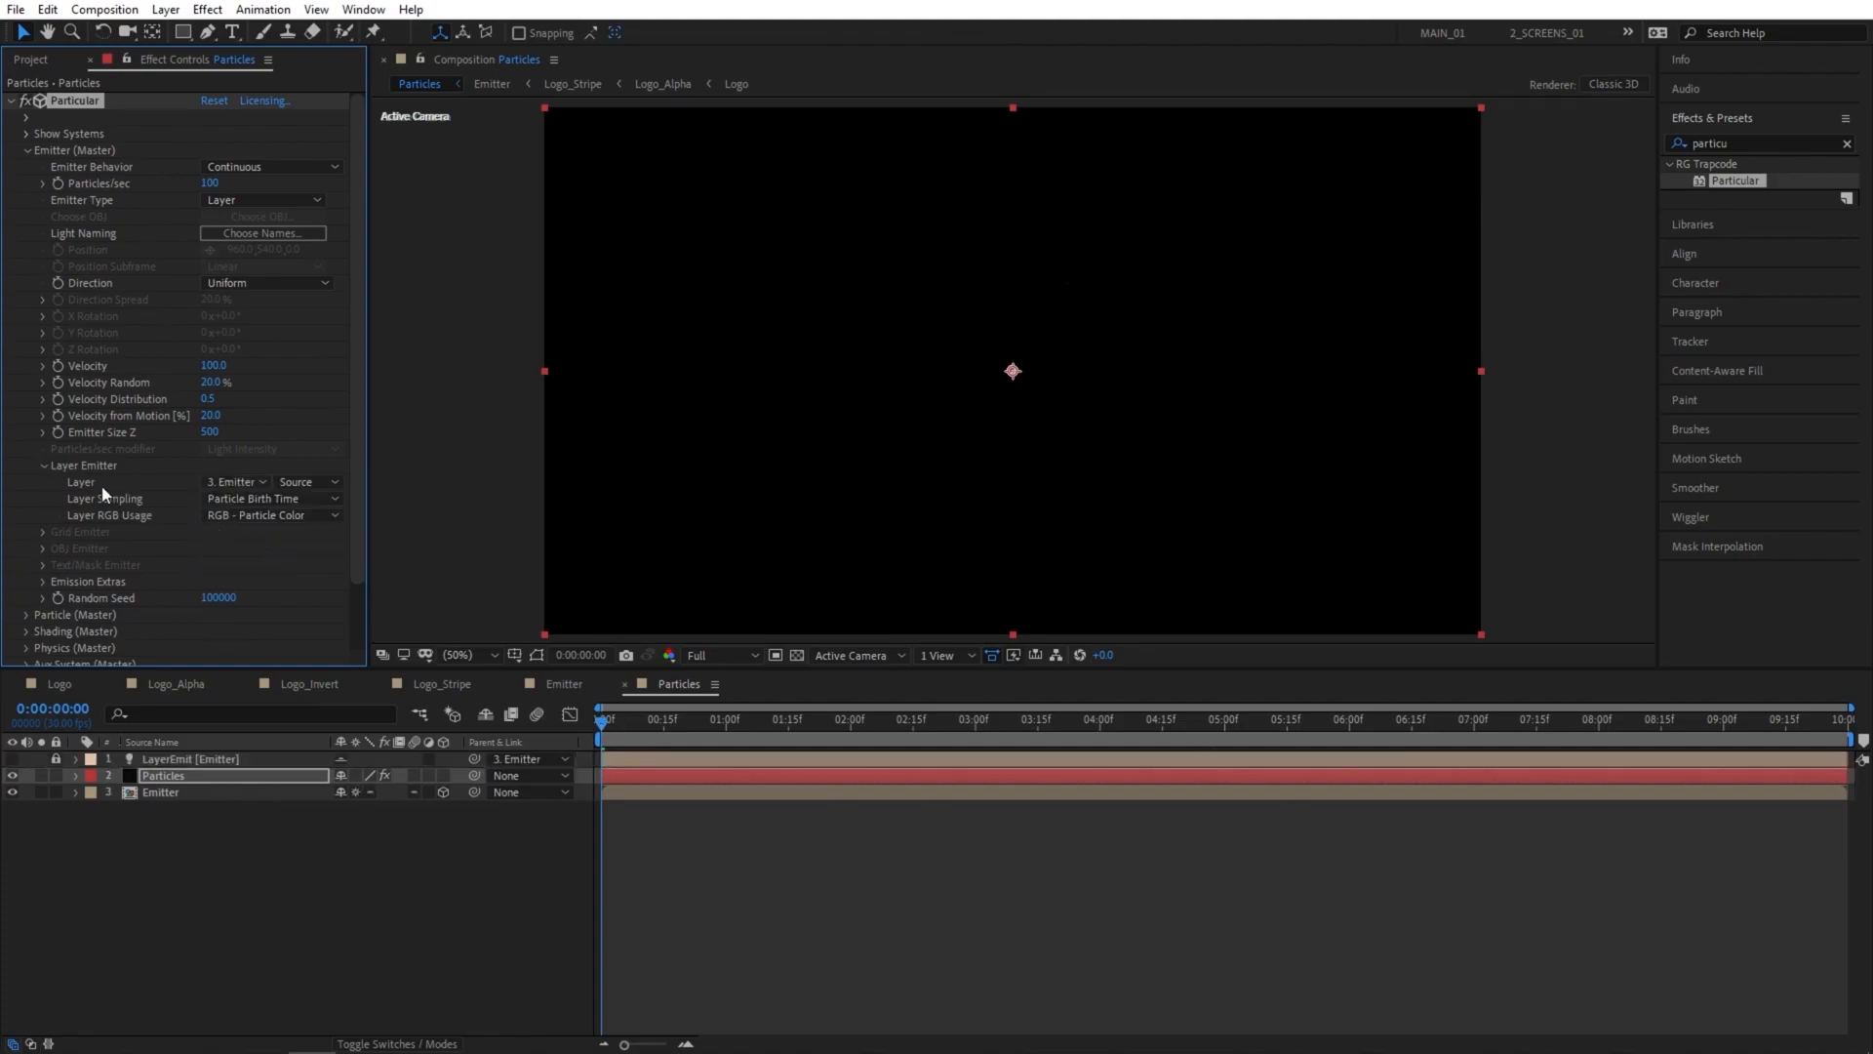
pyautogui.click(43, 465)
# Go to 0:00:01:23 and set Particular's Particles/sec to 500000.
pyautogui.moveTo(800, 723); pyautogui.dragTo(820, 724)
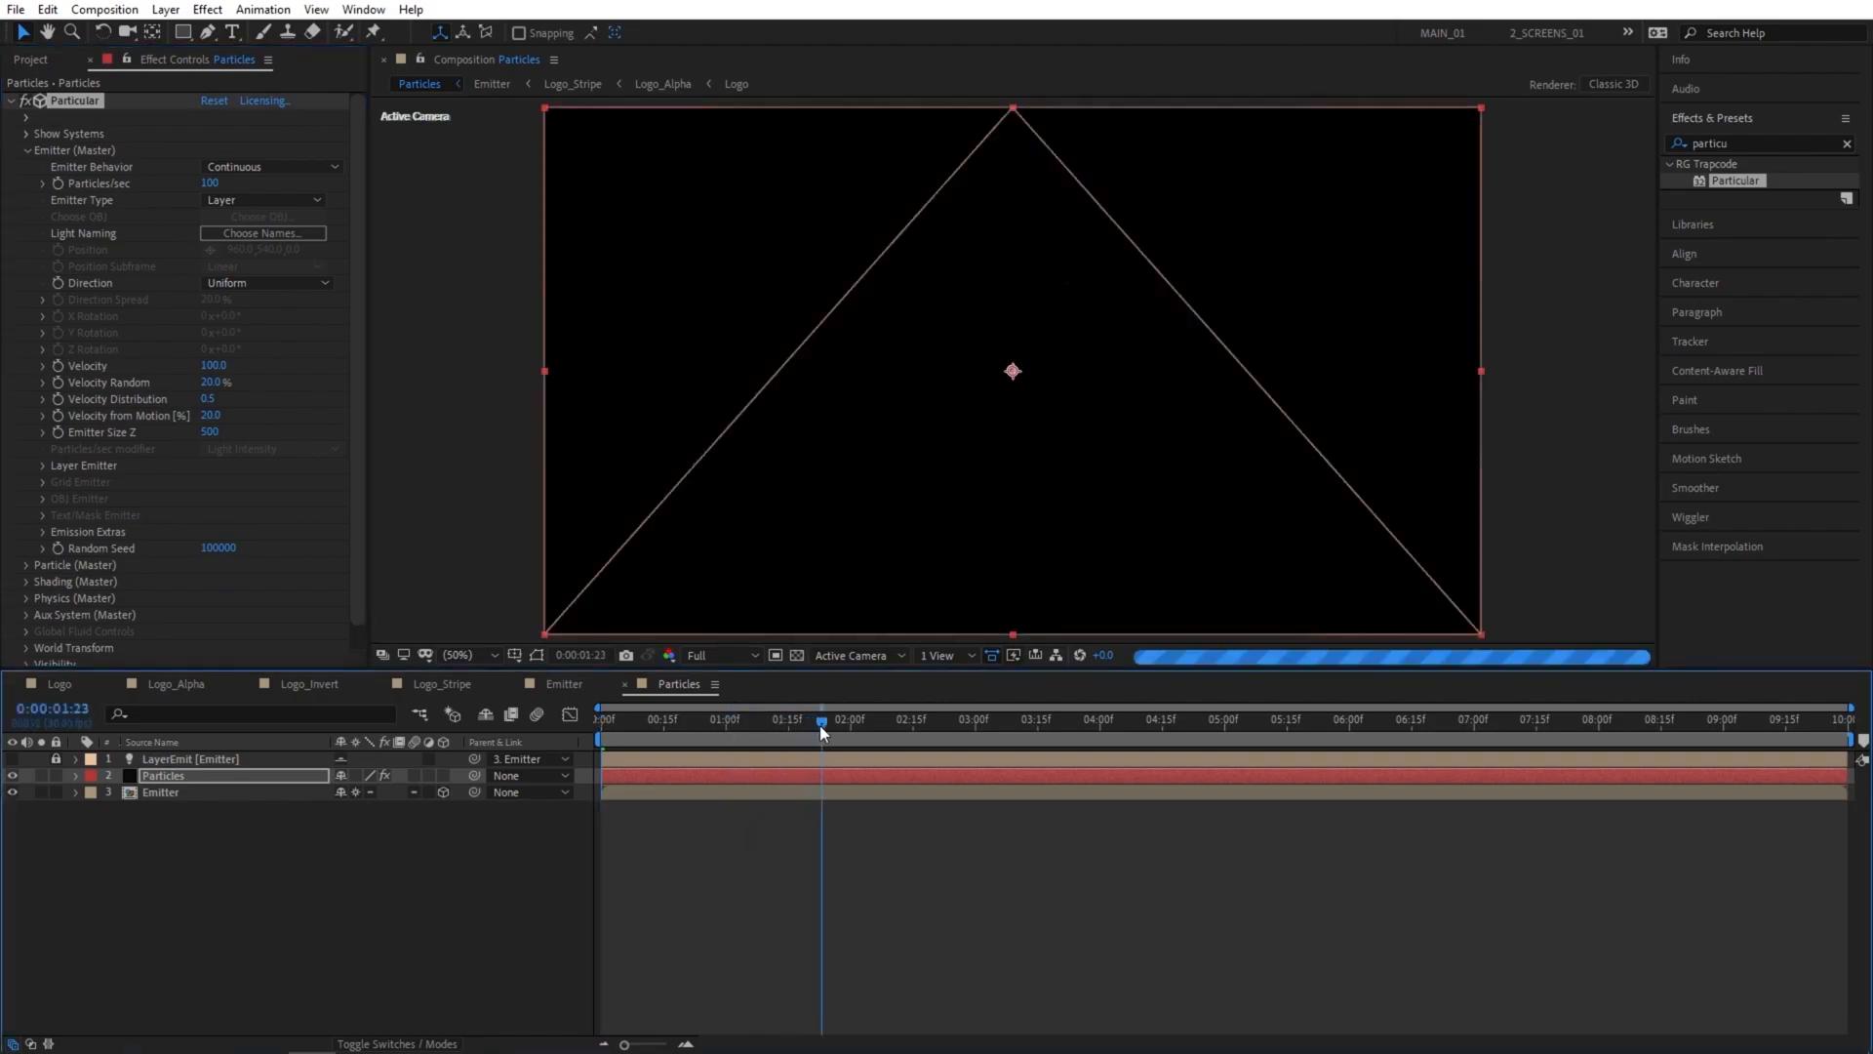
pyautogui.click(211, 185)
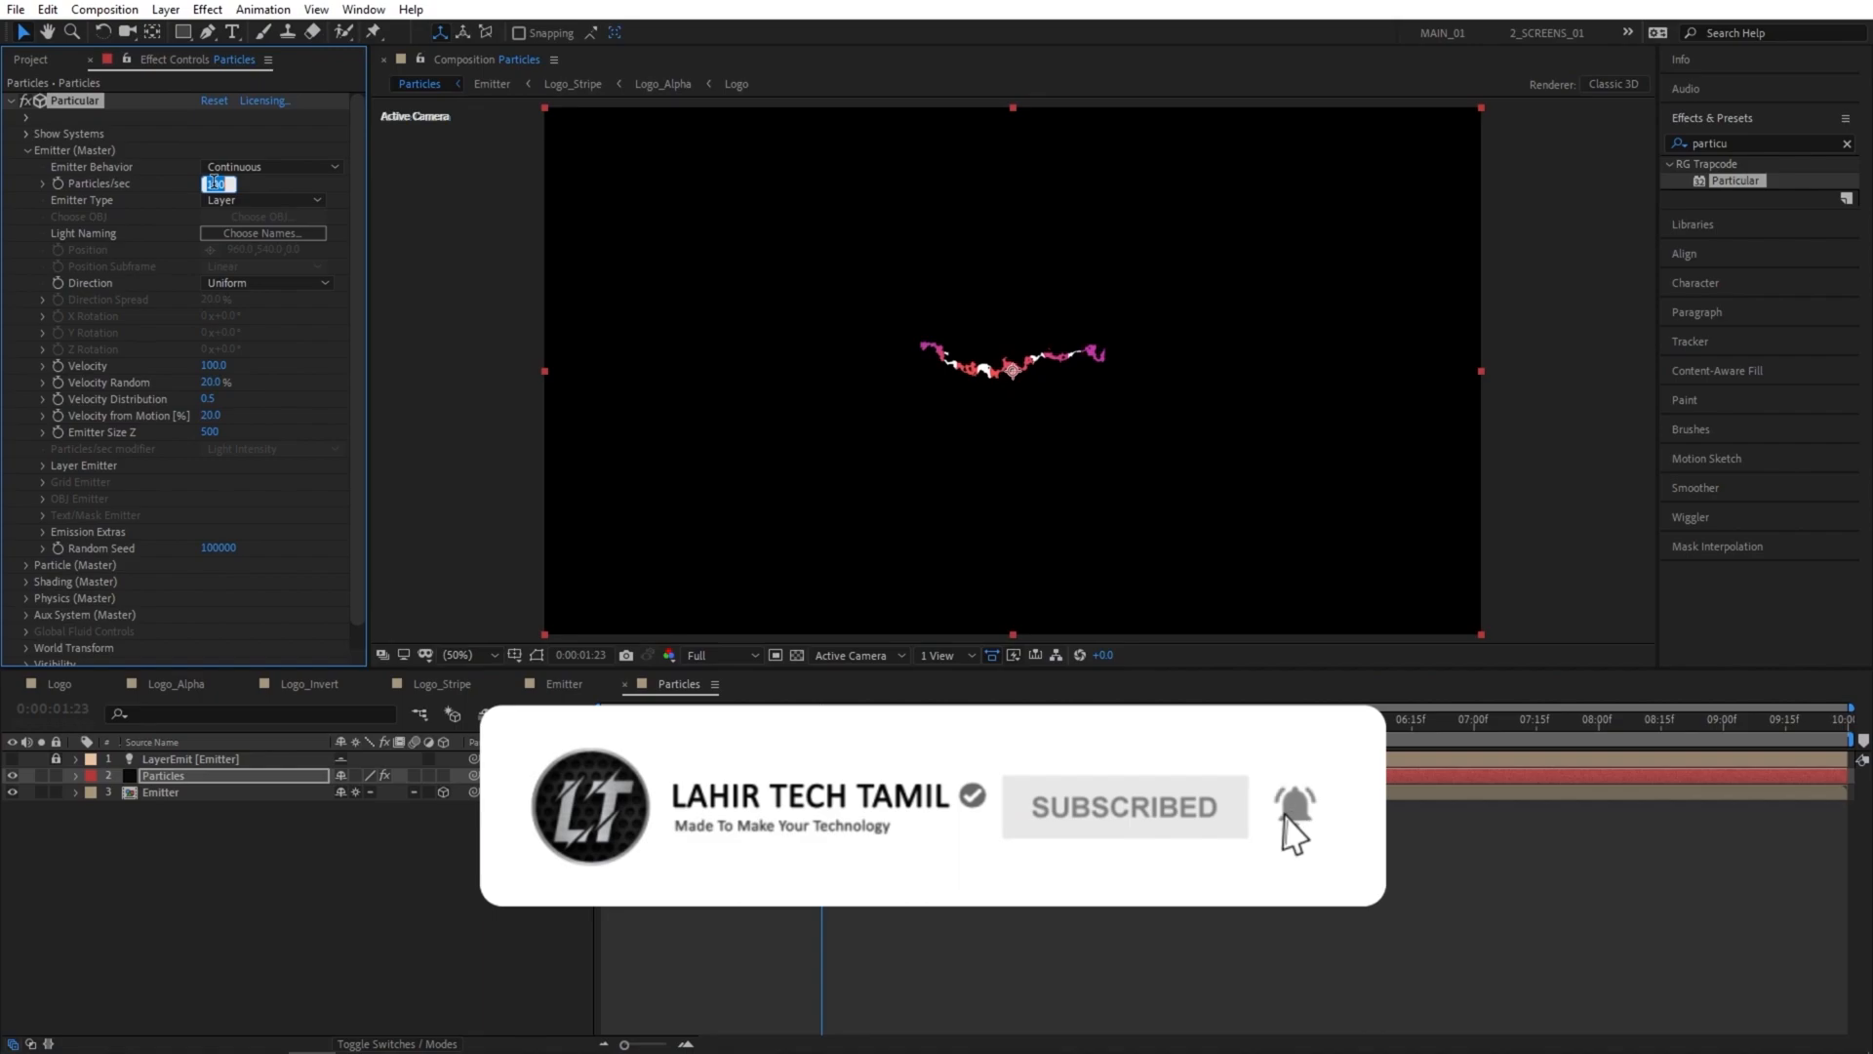
pyautogui.write('50000')
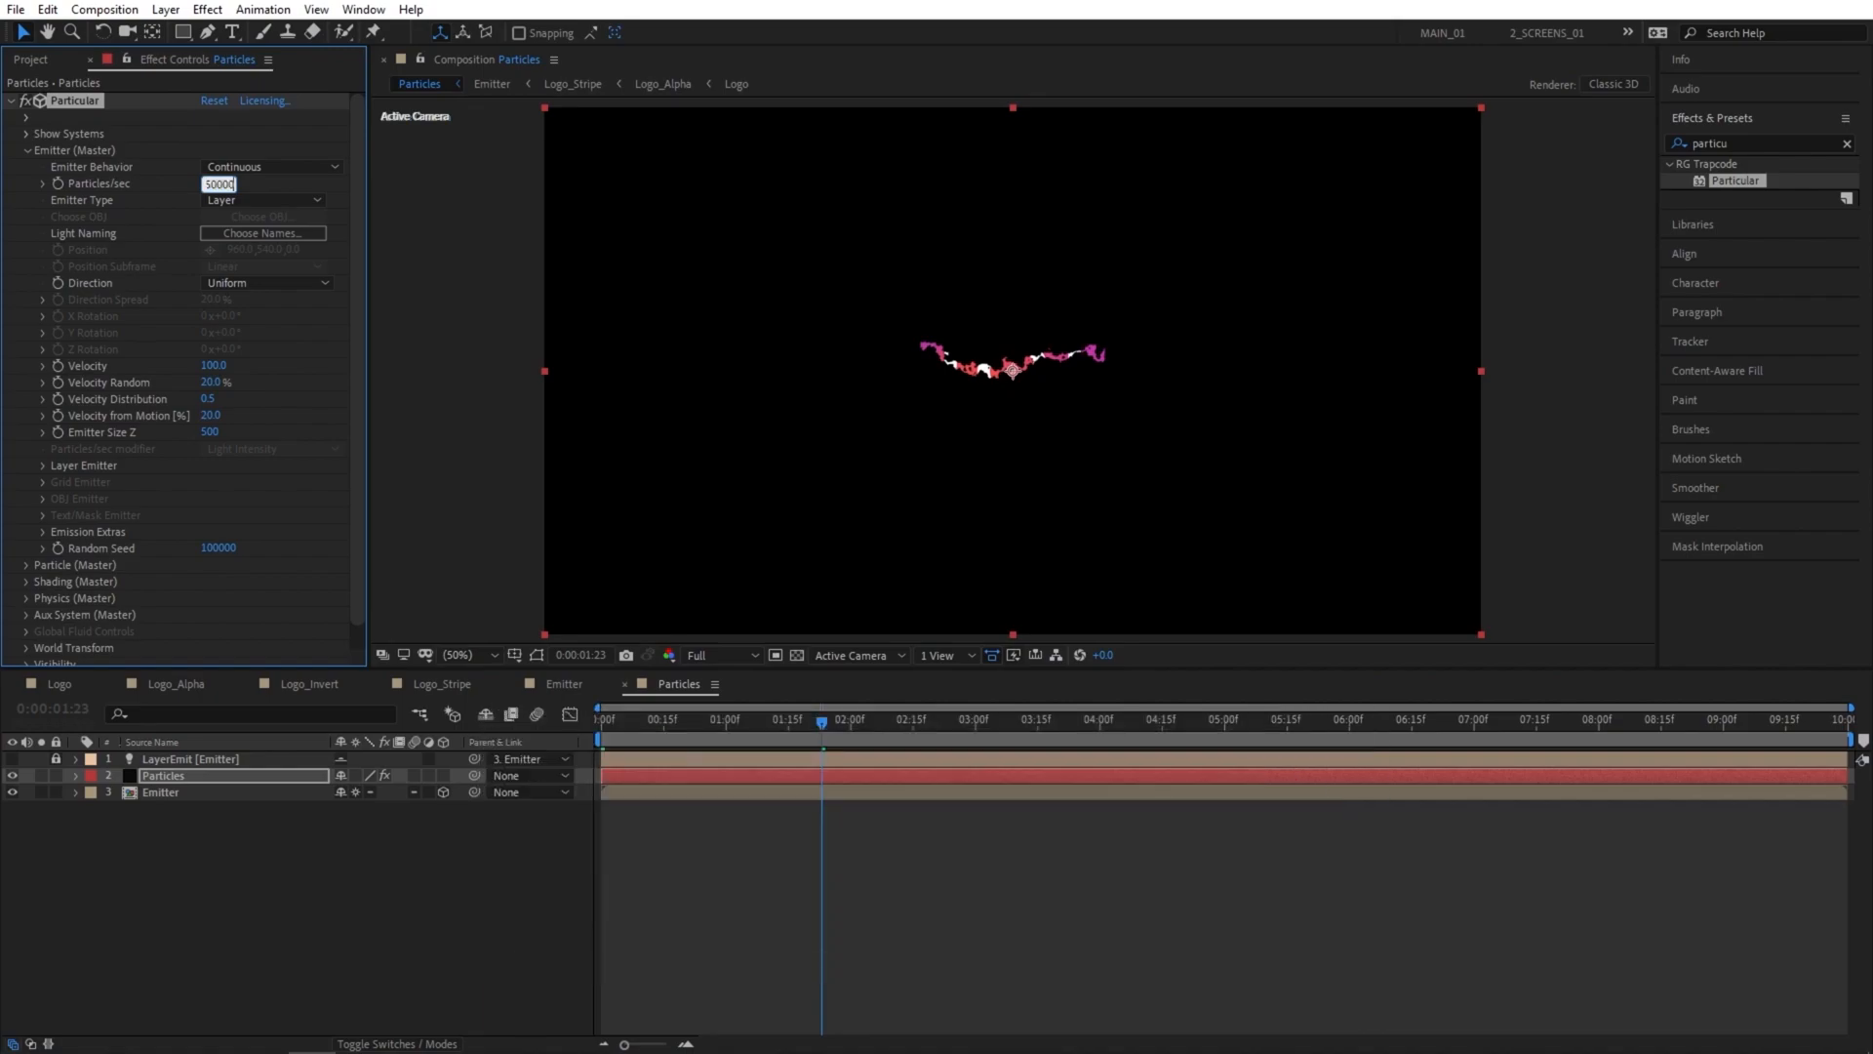
pyautogui.write('0')
pyautogui.press('Return')
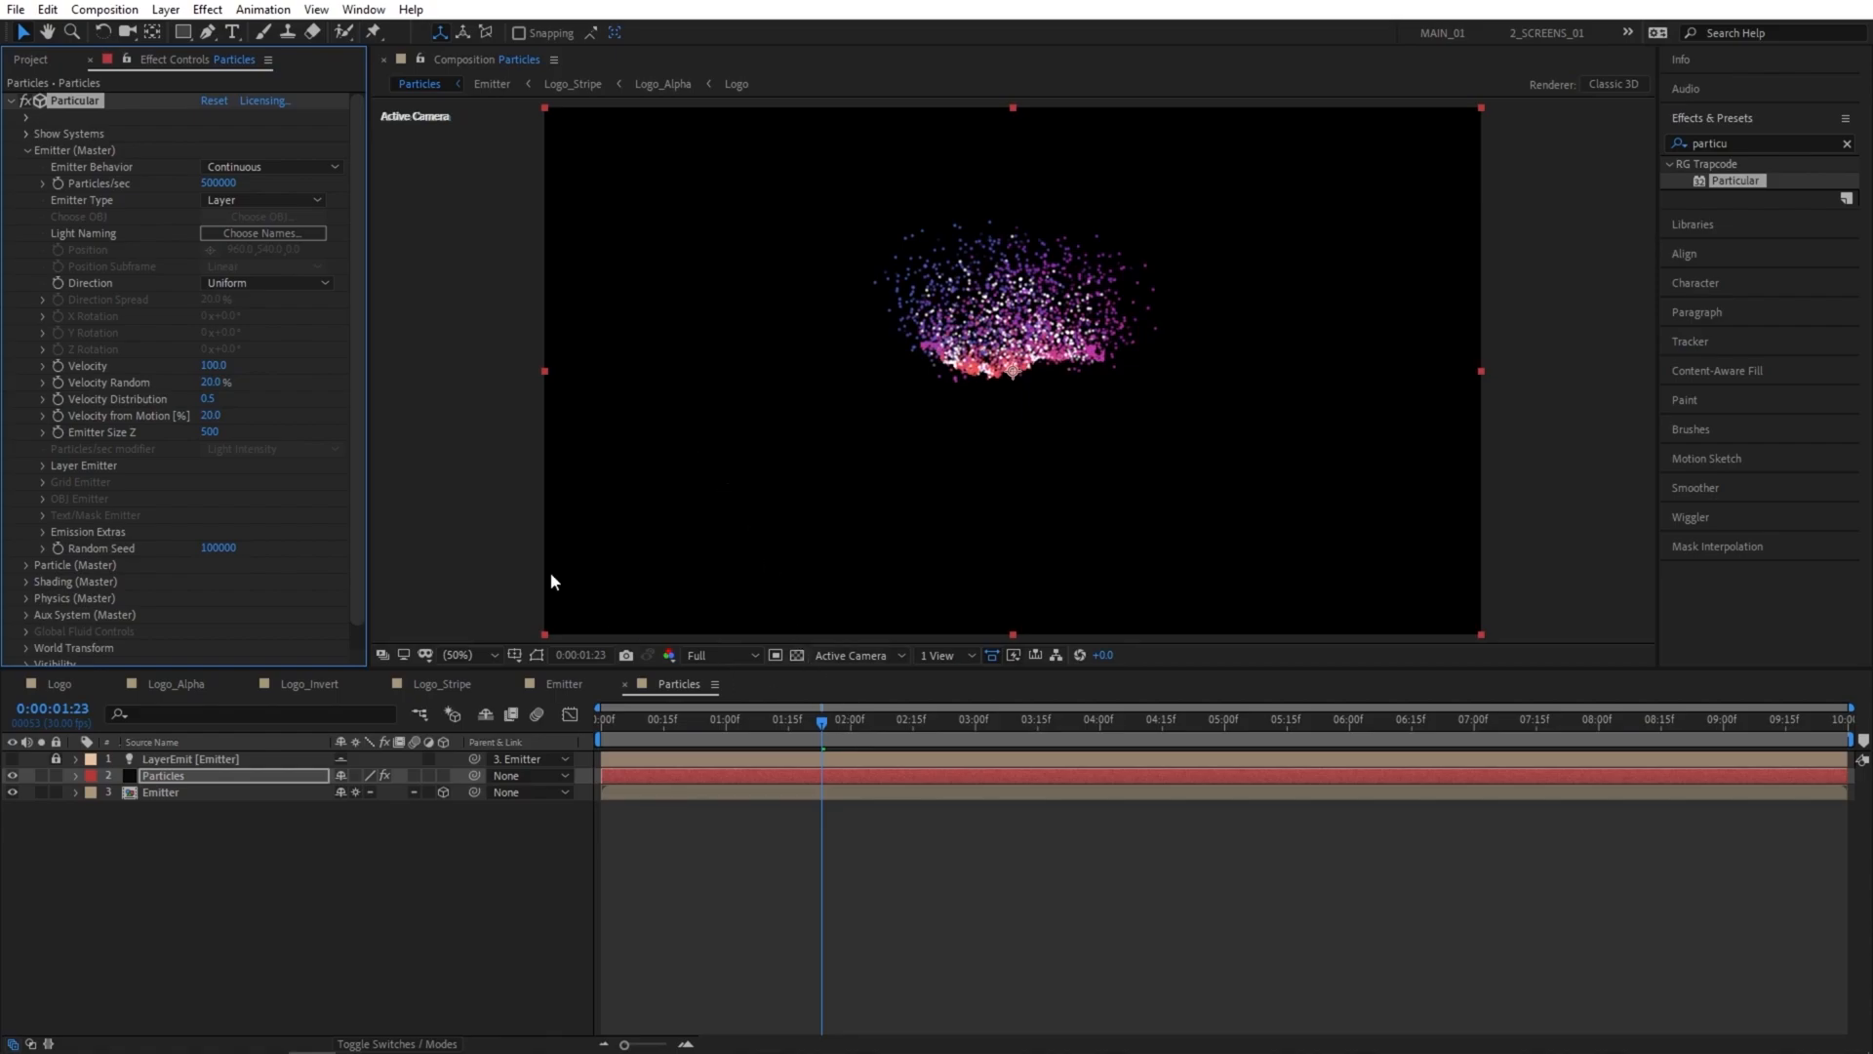
# Set the emitter's Emitter Size Z to 0 and its Velocity to 25.
pyautogui.click(207, 431)
pyautogui.write('0')
pyautogui.press('Return')
pyautogui.write('25')
pyautogui.press('Return')
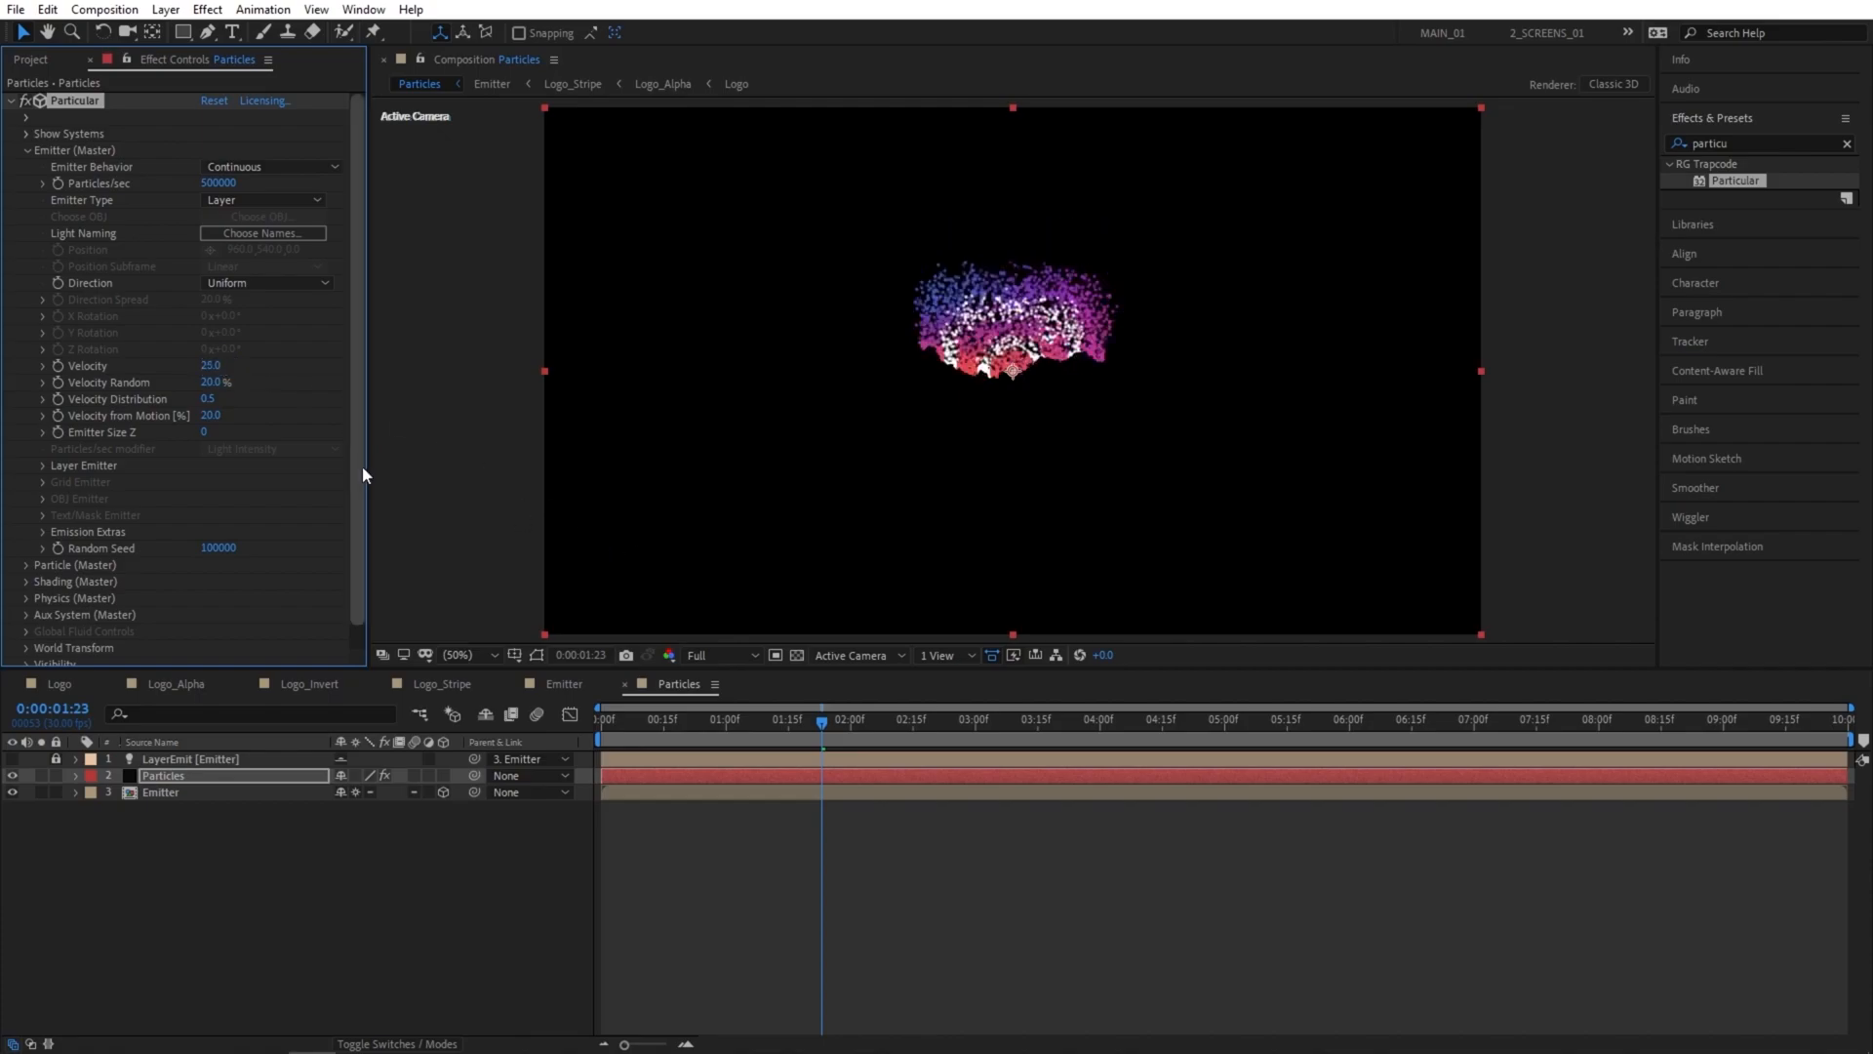
# In Particular's Particle (Master) settings, set Life to 2 seconds and Sphere Feather to 0.
pyautogui.scroll(-1, 355, 470)
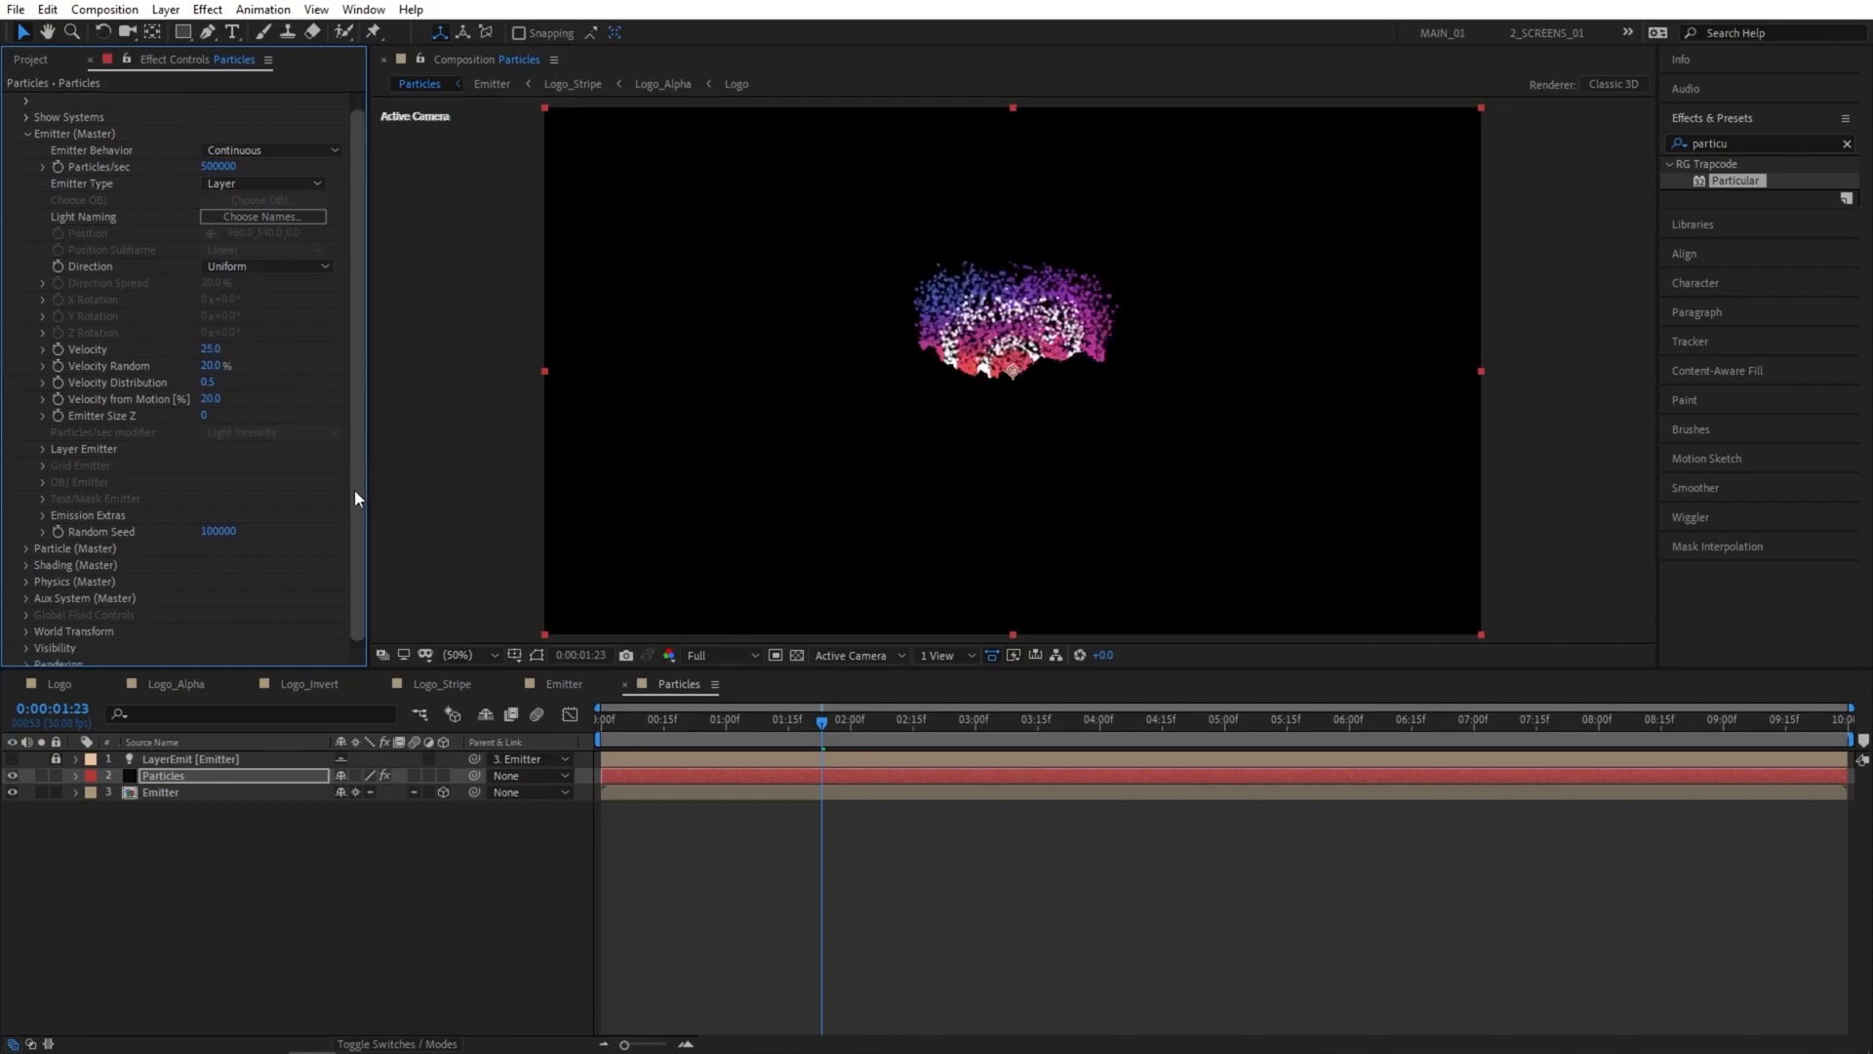
pyautogui.click(26, 540)
pyautogui.scroll(-5, 330, 500)
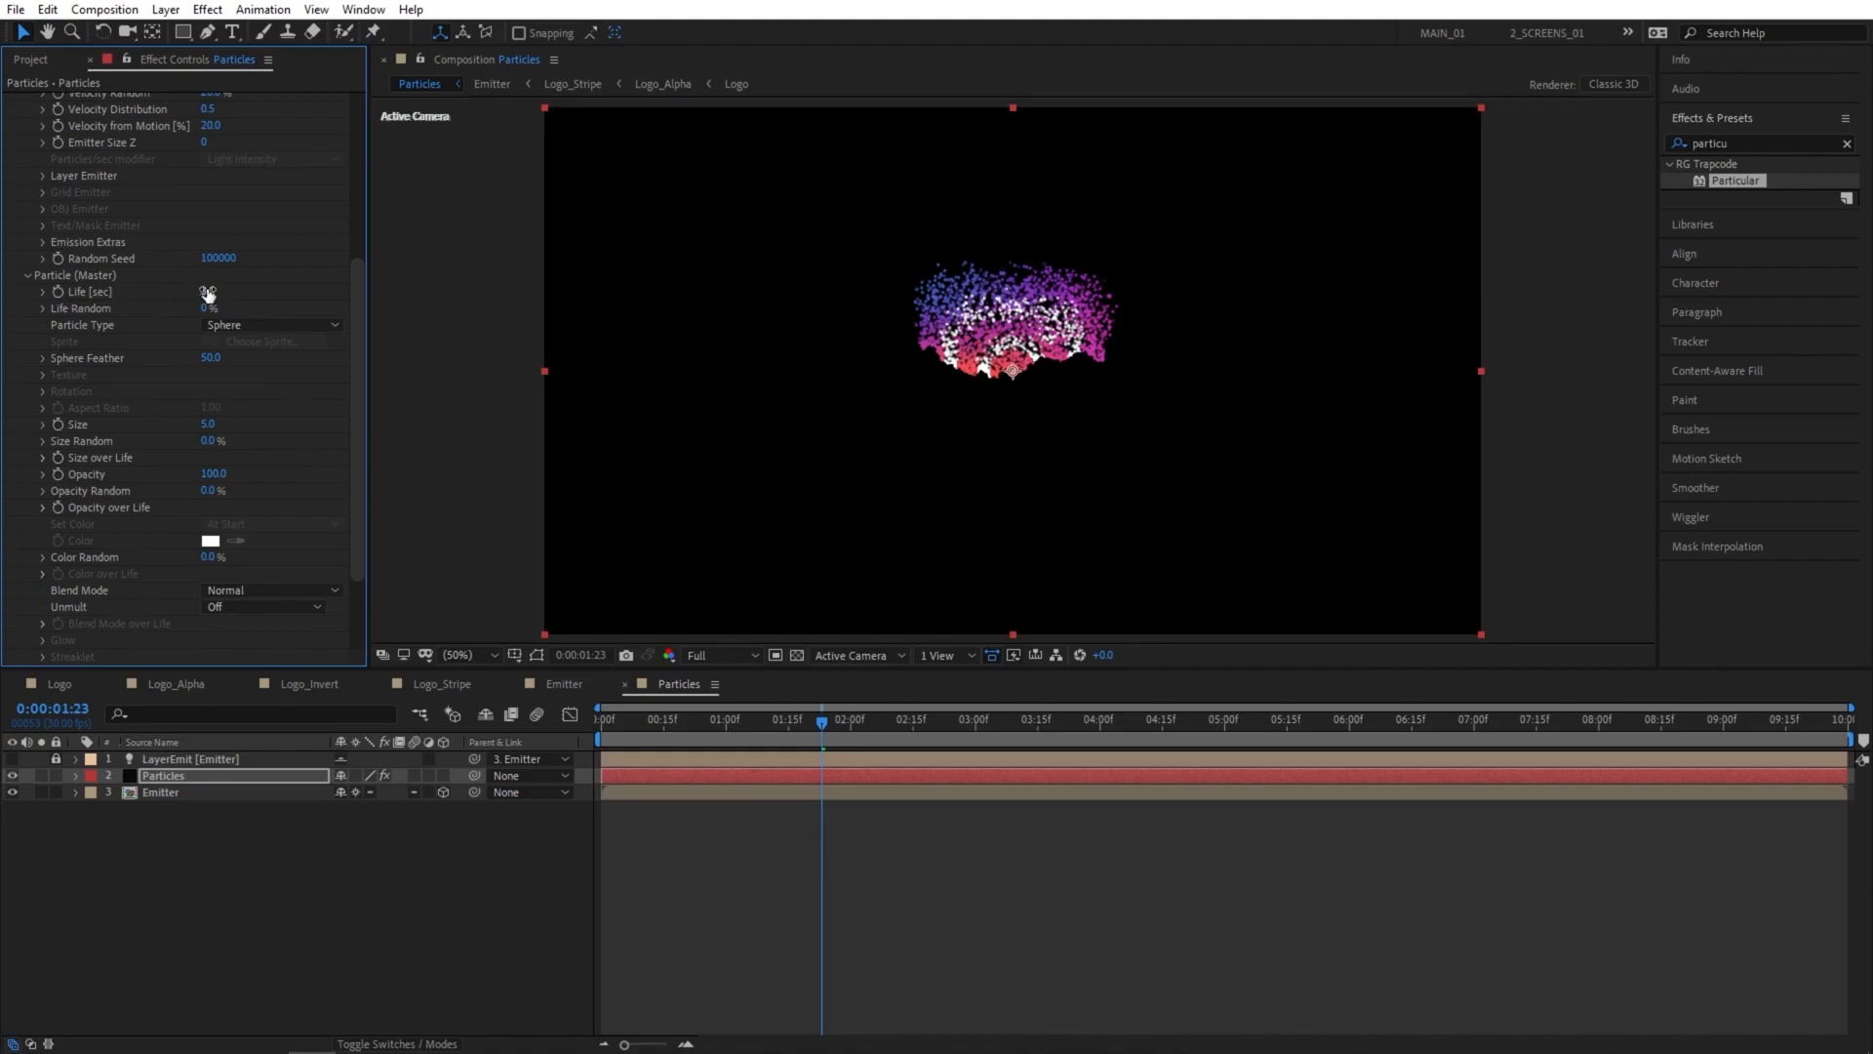
pyautogui.moveTo(210, 357); pyautogui.dragTo(2, 369)
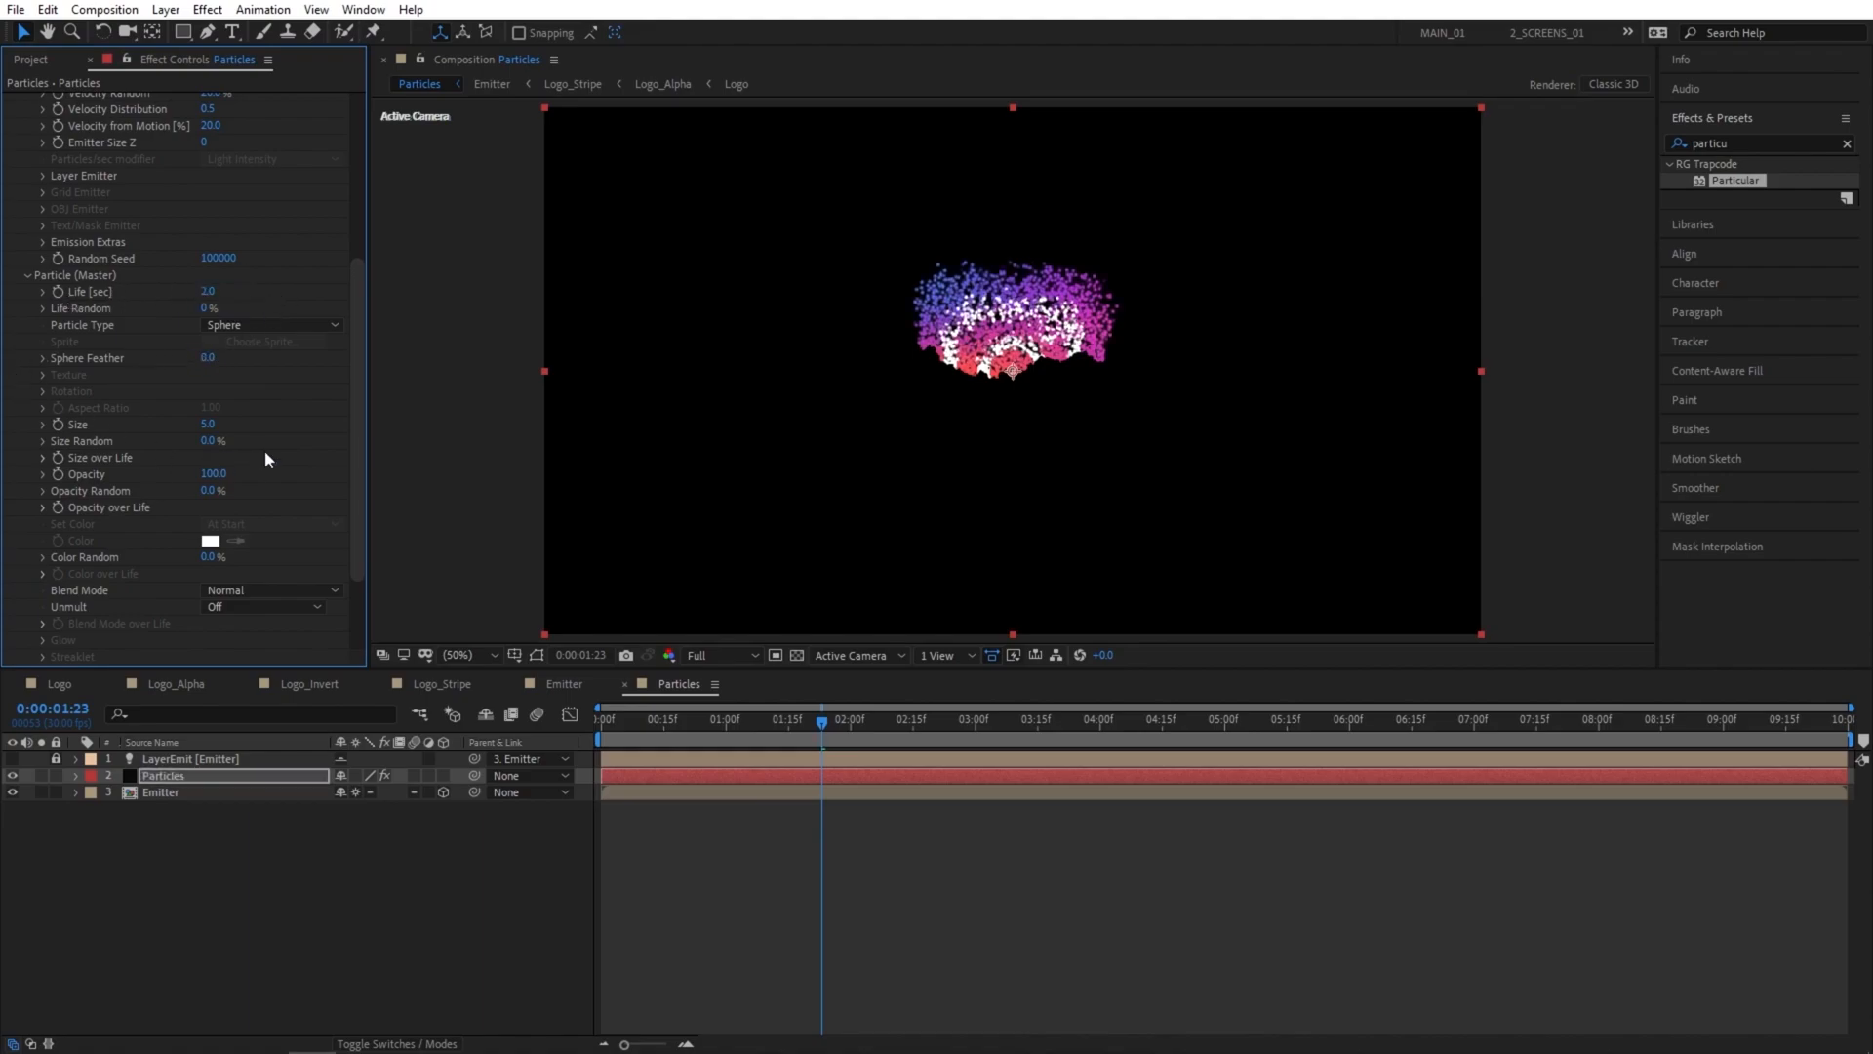
# Set the particle Size to 6 and Size Random to 100%.
pyautogui.click(210, 426)
pyautogui.write('6')
pyautogui.press('Return')
pyautogui.moveTo(212, 441); pyautogui.dragTo(544, 424)
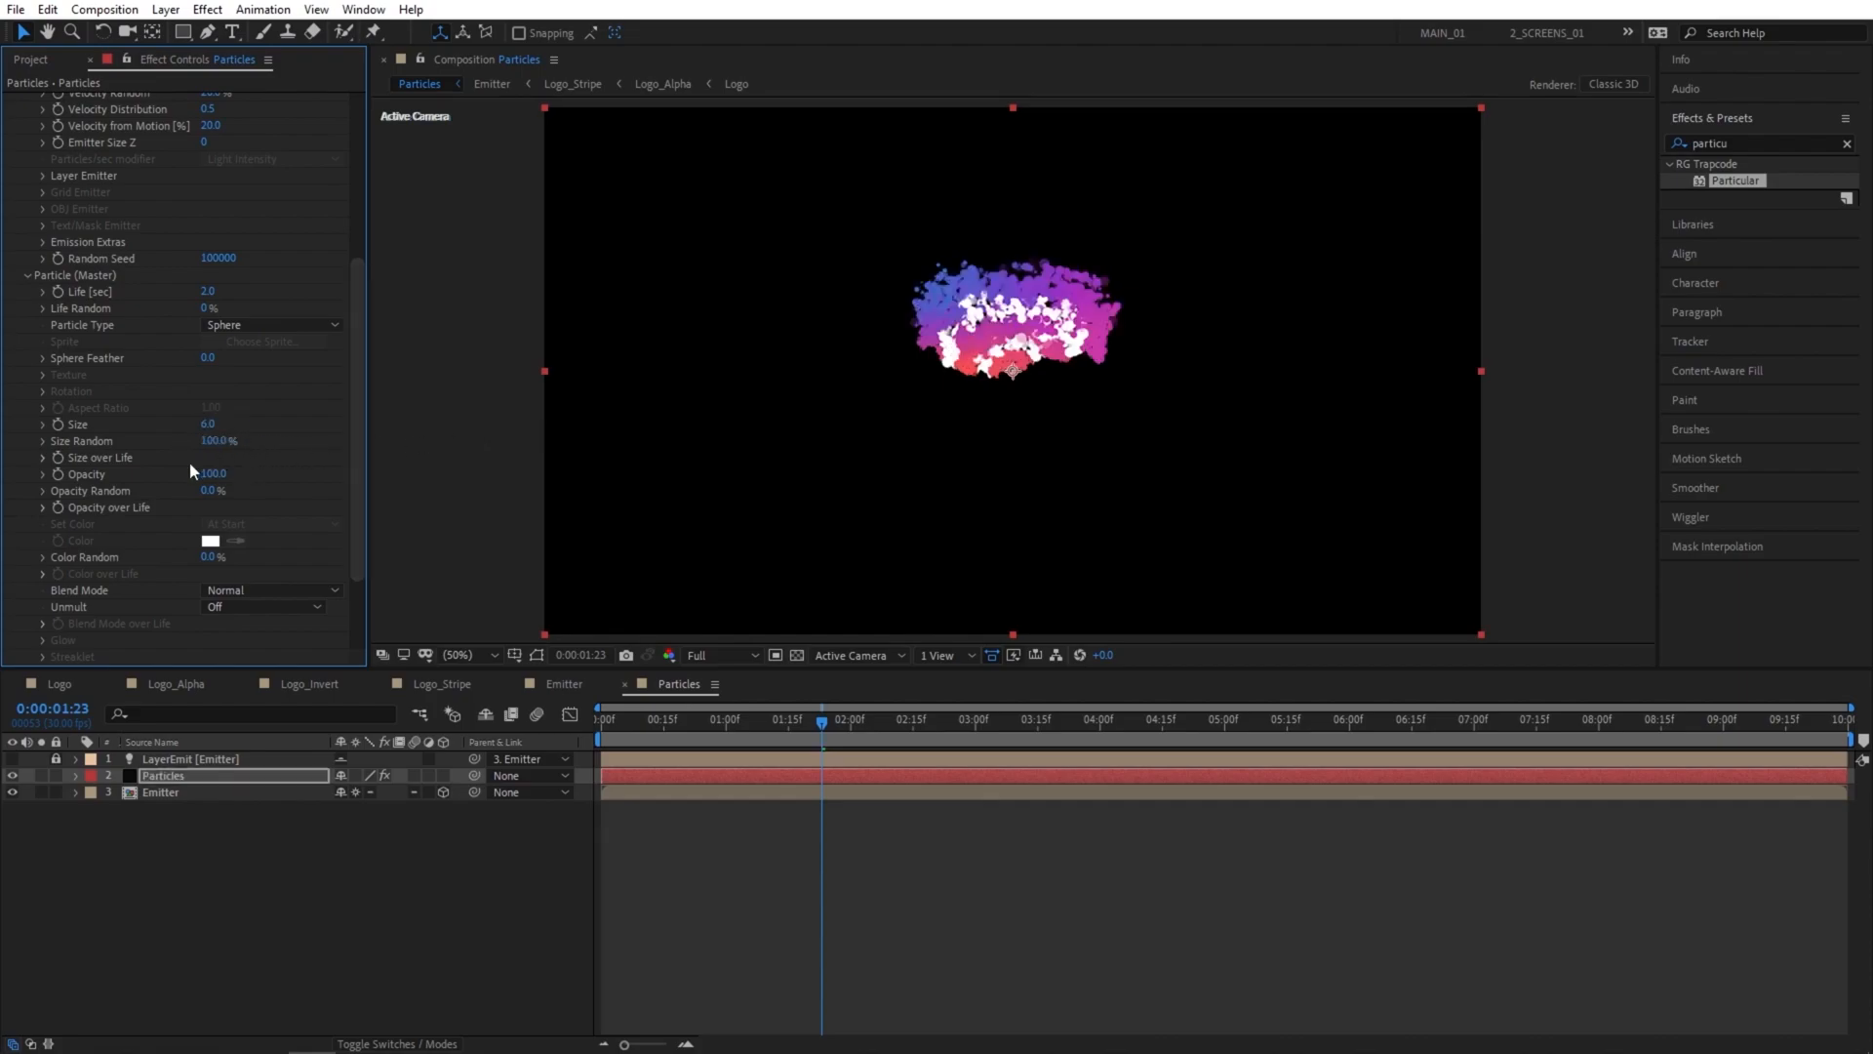
# Apply the Size over Life preset that shrinks particles in a straight line from full size to zero.
pyautogui.click(42, 457)
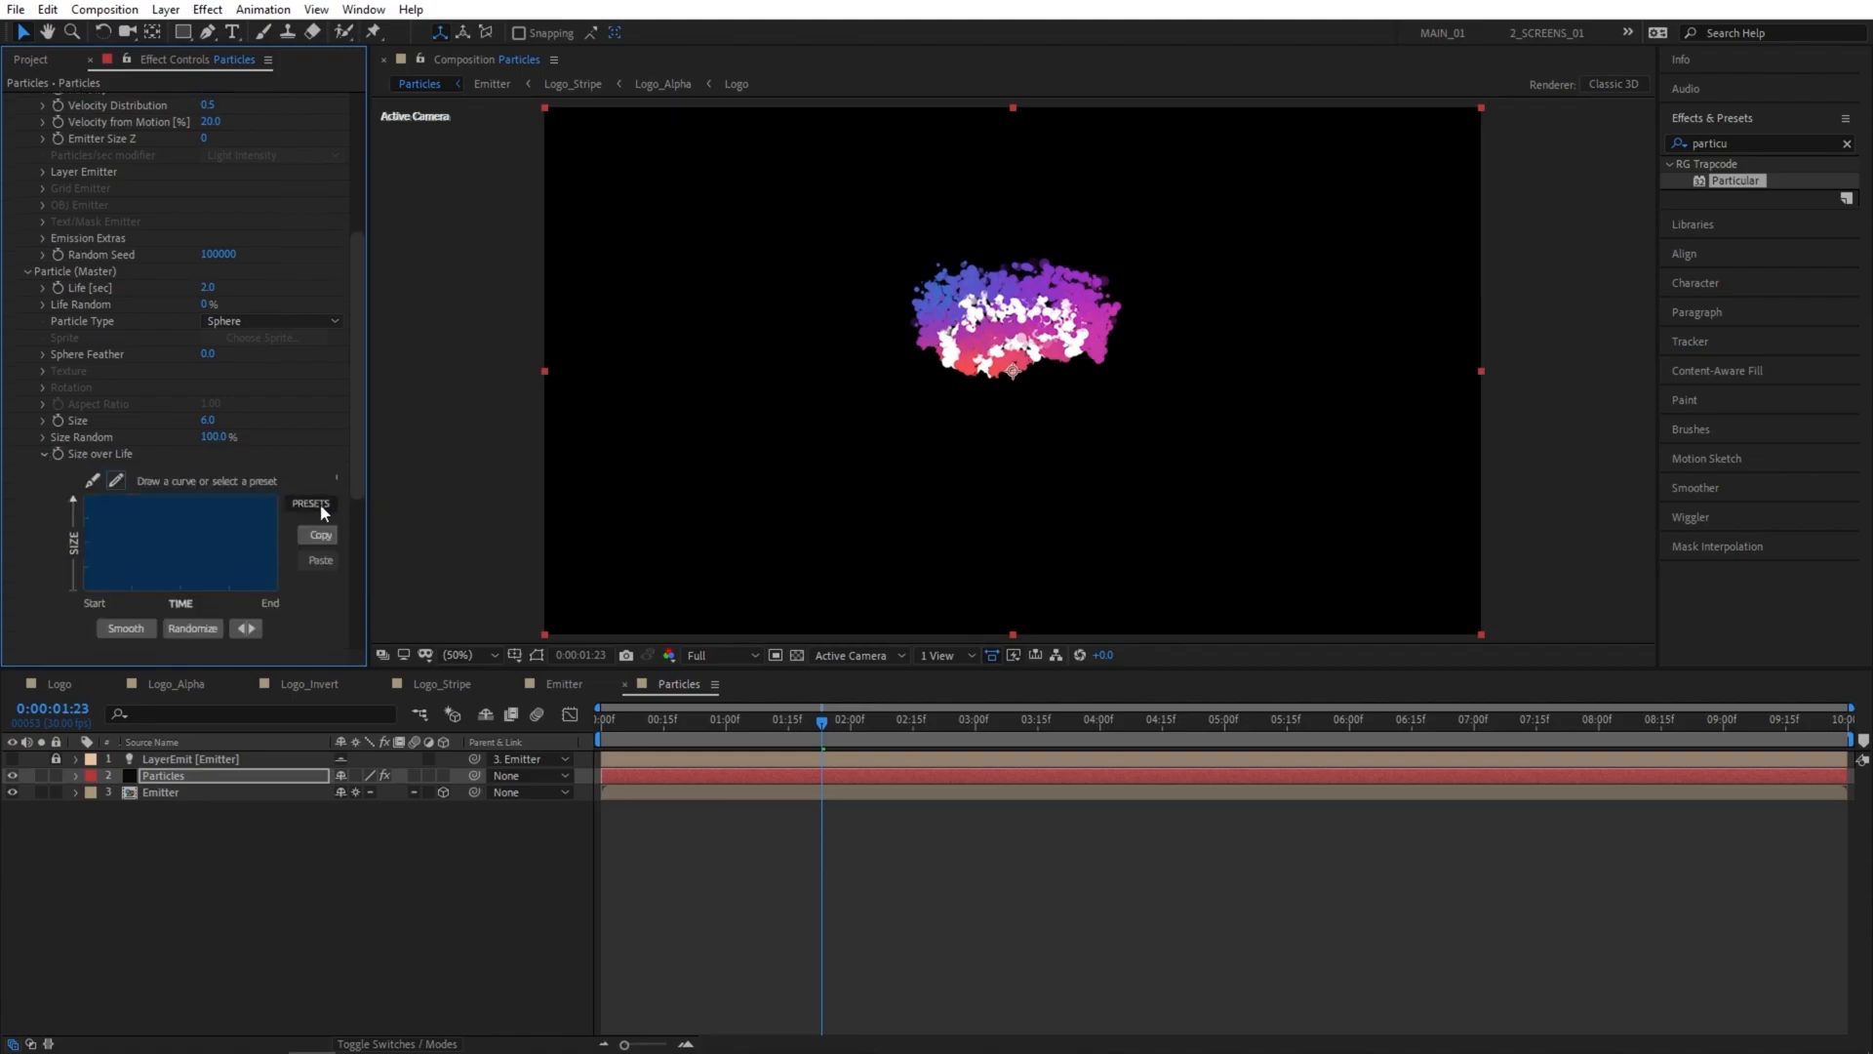
pyautogui.moveTo(320, 504)
pyautogui.moveTo(369, 556); pyautogui.dragTo(386, 554)
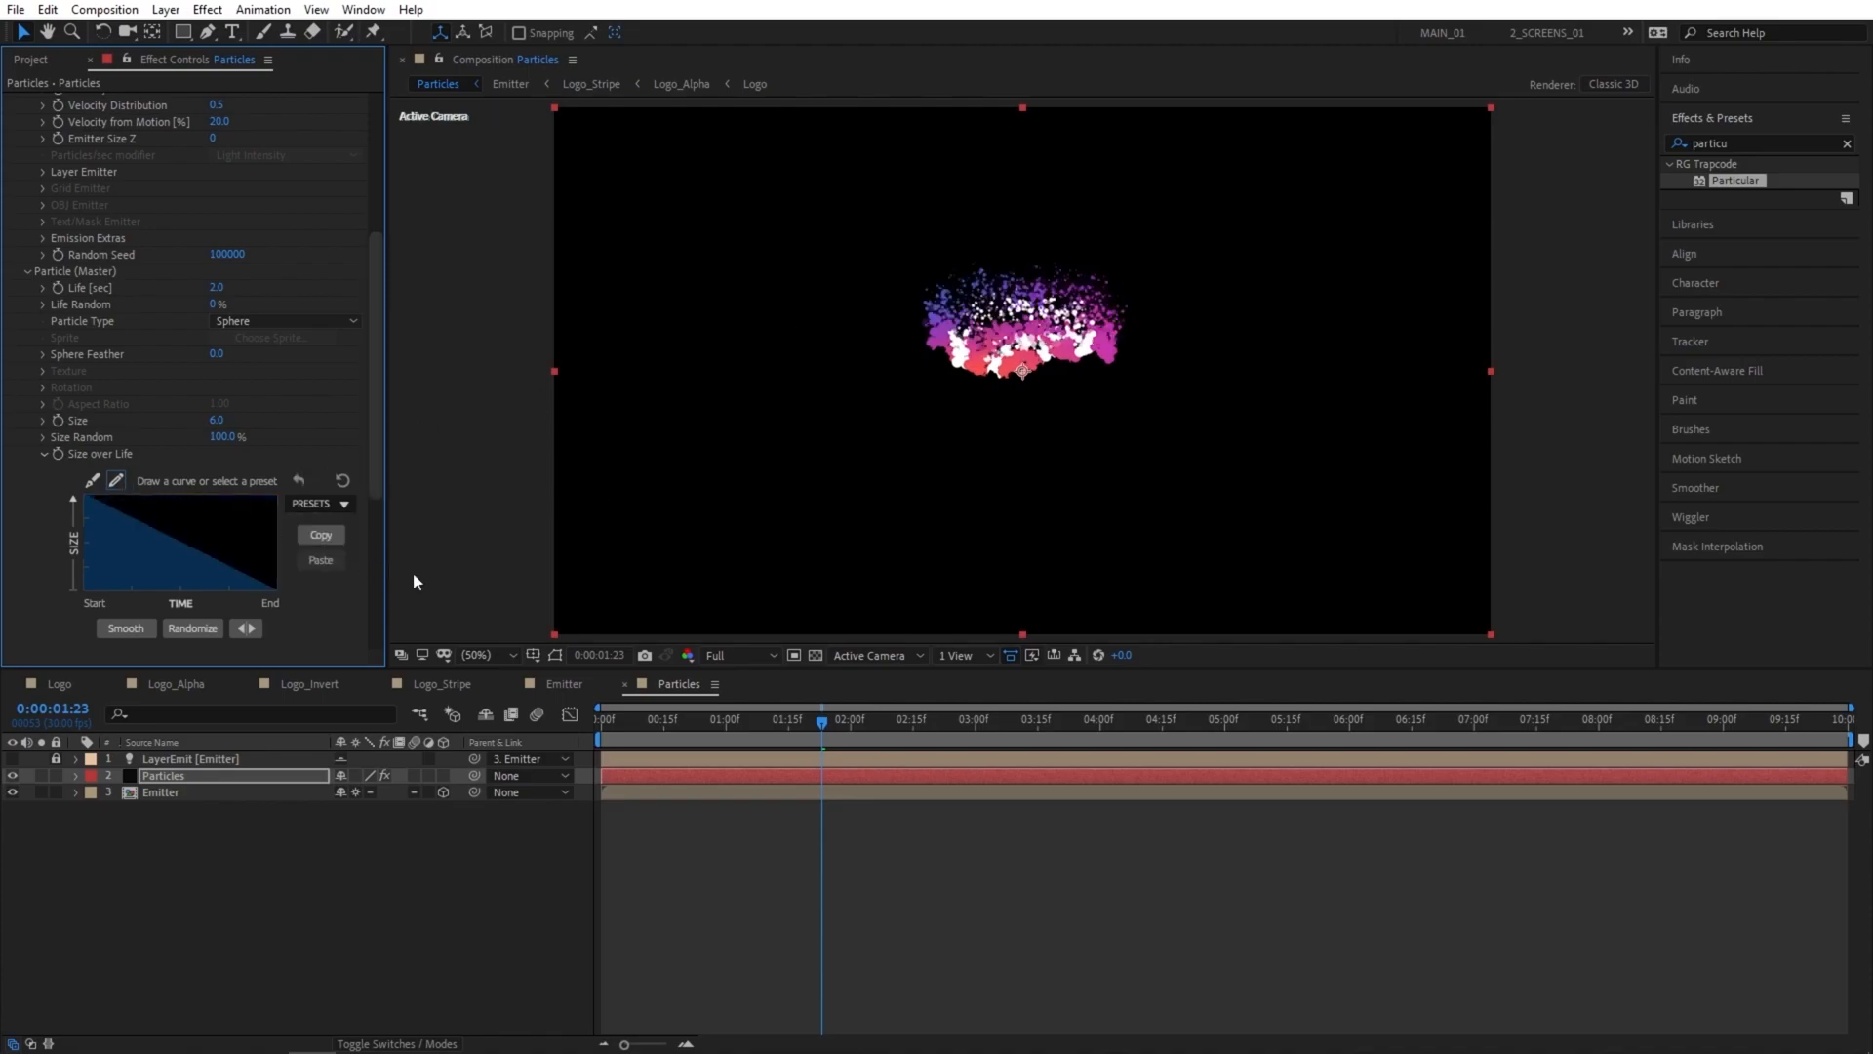
pyautogui.click(42, 454)
# In the Shading (Master) settings, switch on Shadowlet for Main and Shadowlet for Aux.
pyautogui.moveTo(383, 453); pyautogui.dragTo(386, 523)
pyautogui.click(26, 557)
pyautogui.scroll(-3, 304, 566)
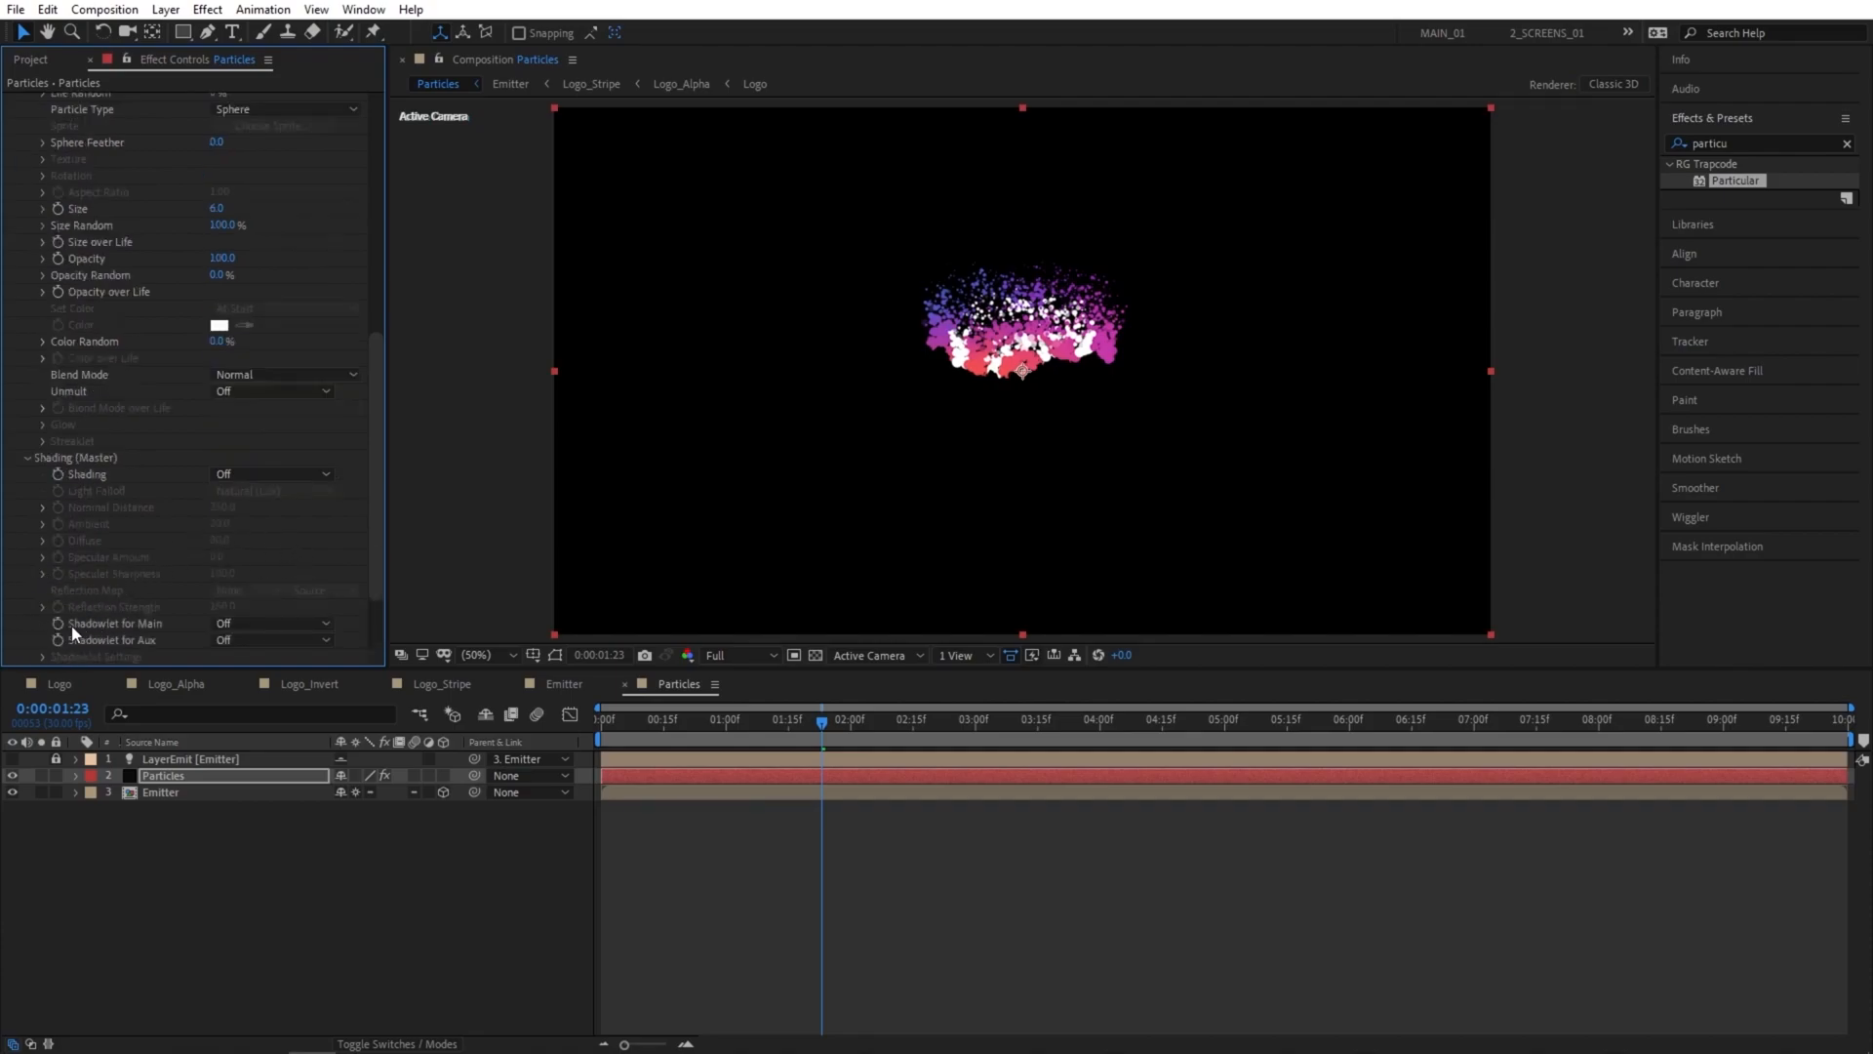
pyautogui.click(234, 624)
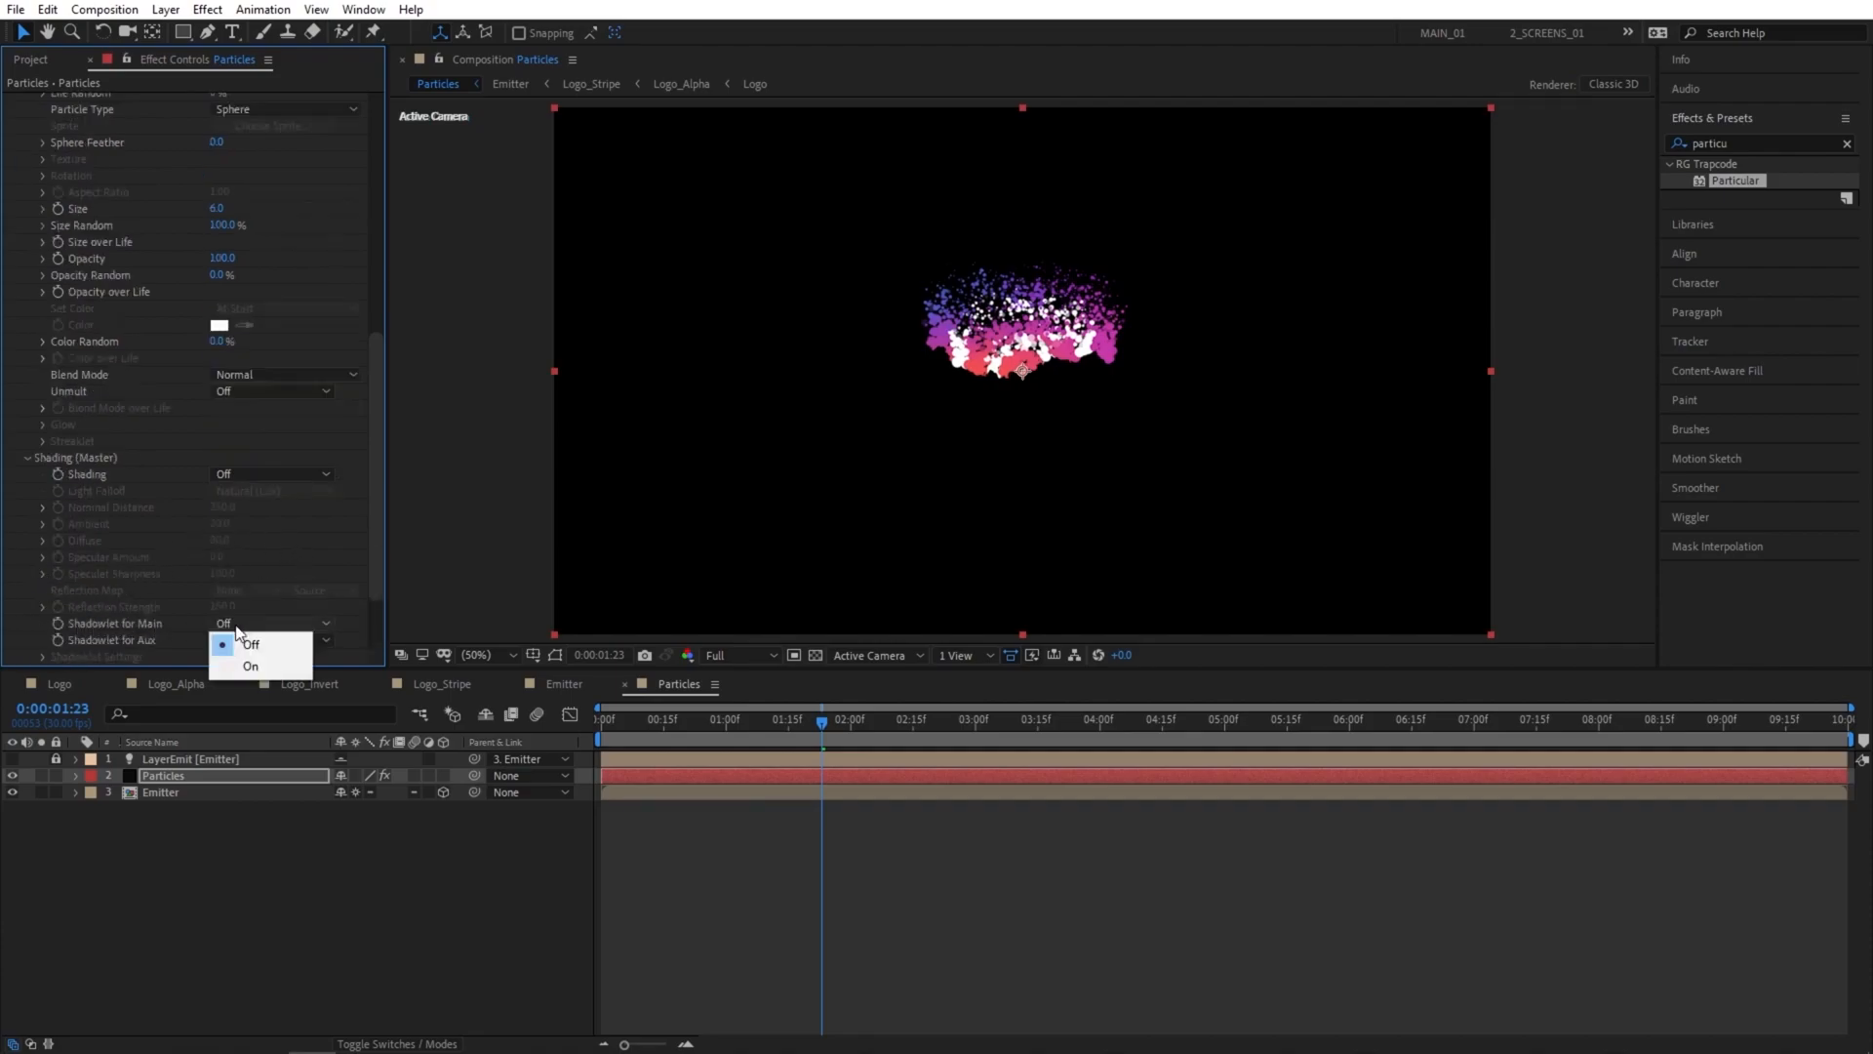
pyautogui.click(252, 666)
pyautogui.click(244, 641)
pyautogui.click(268, 681)
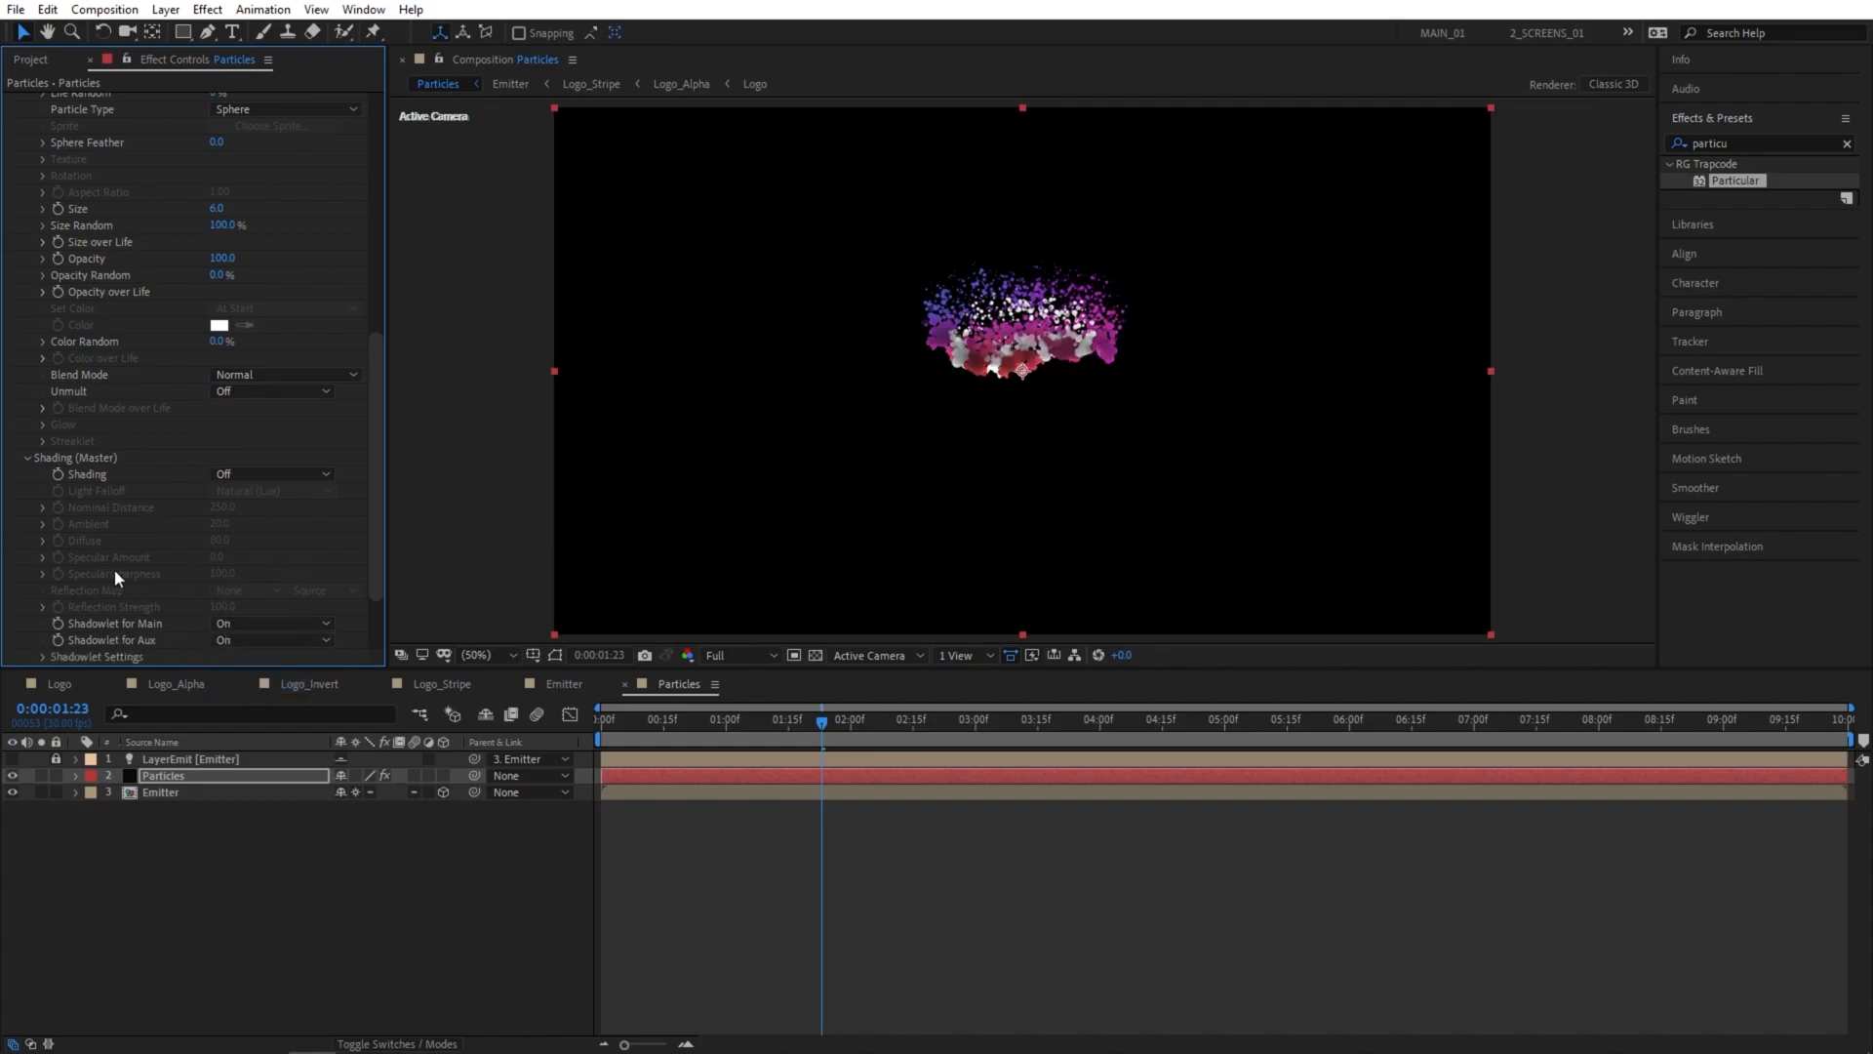
pyautogui.click(27, 457)
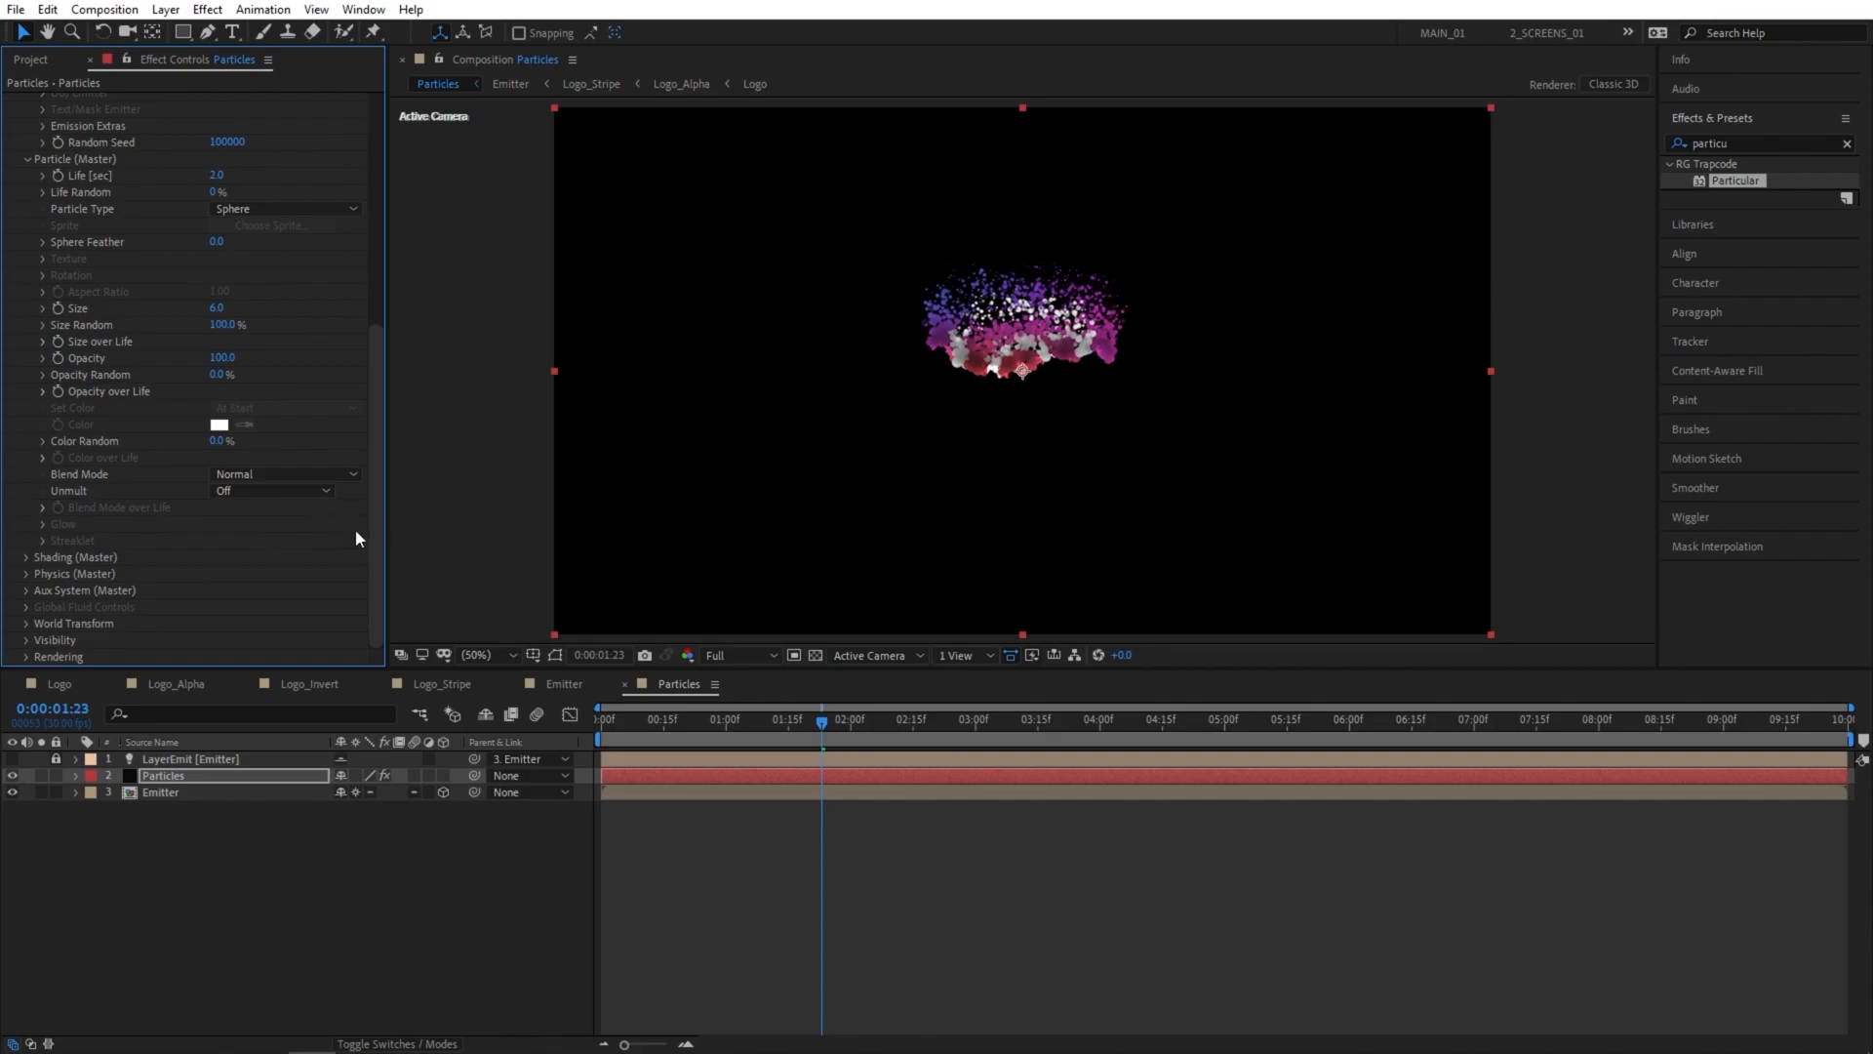
# Set Affect Position to 300 in the Turbulence Field of Particular's Air physics.
pyautogui.click(27, 574)
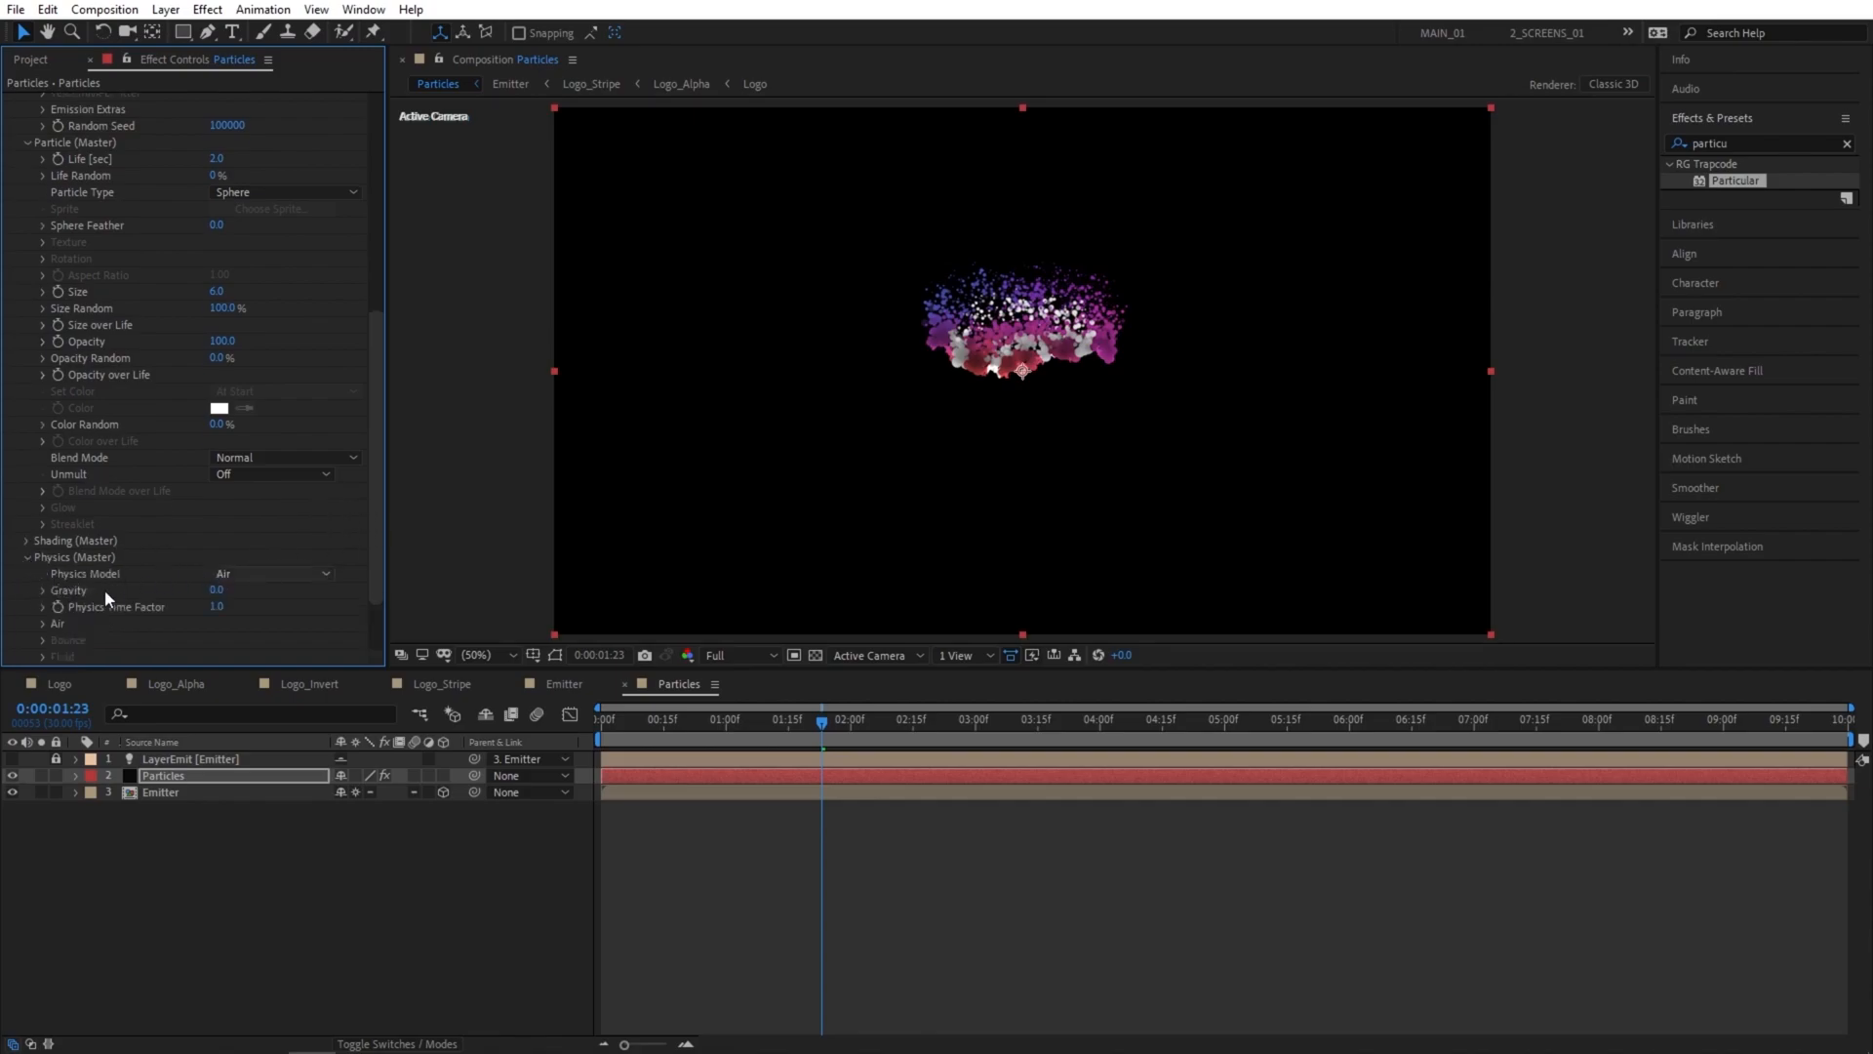
pyautogui.click(43, 623)
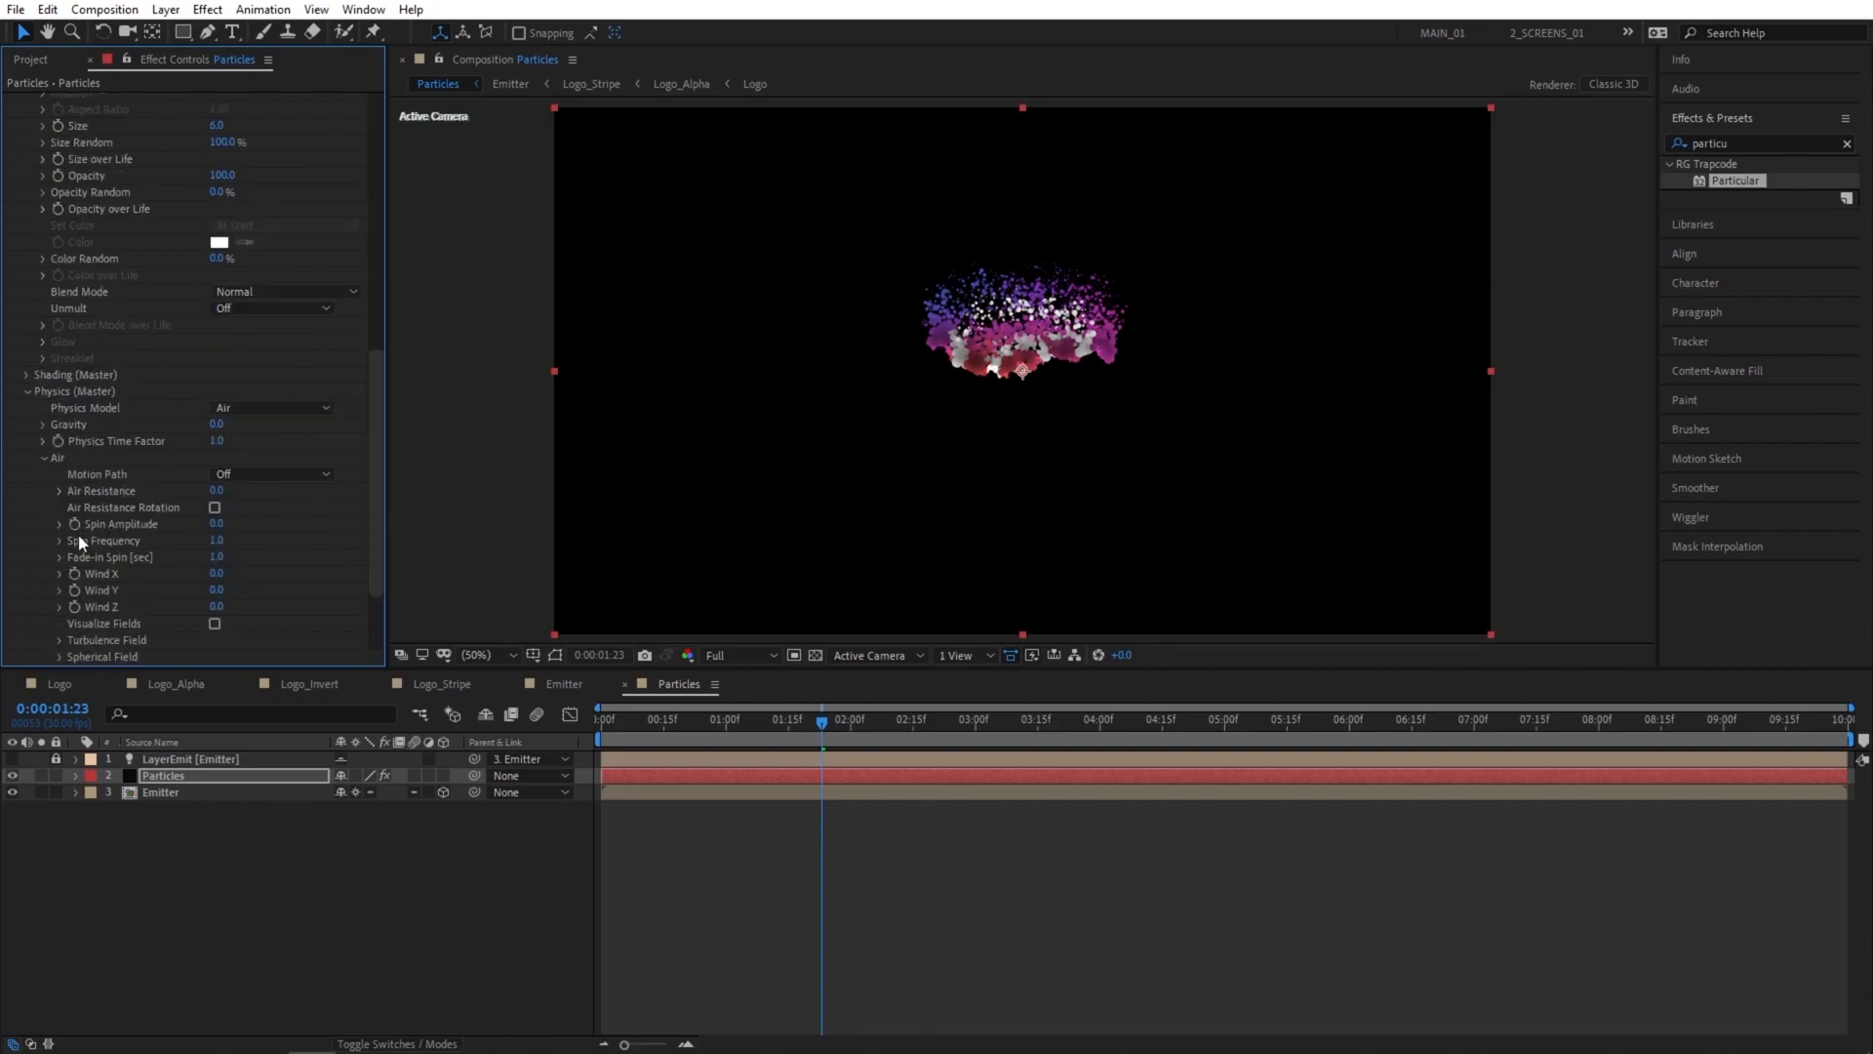
pyautogui.scroll(-2, 83, 552)
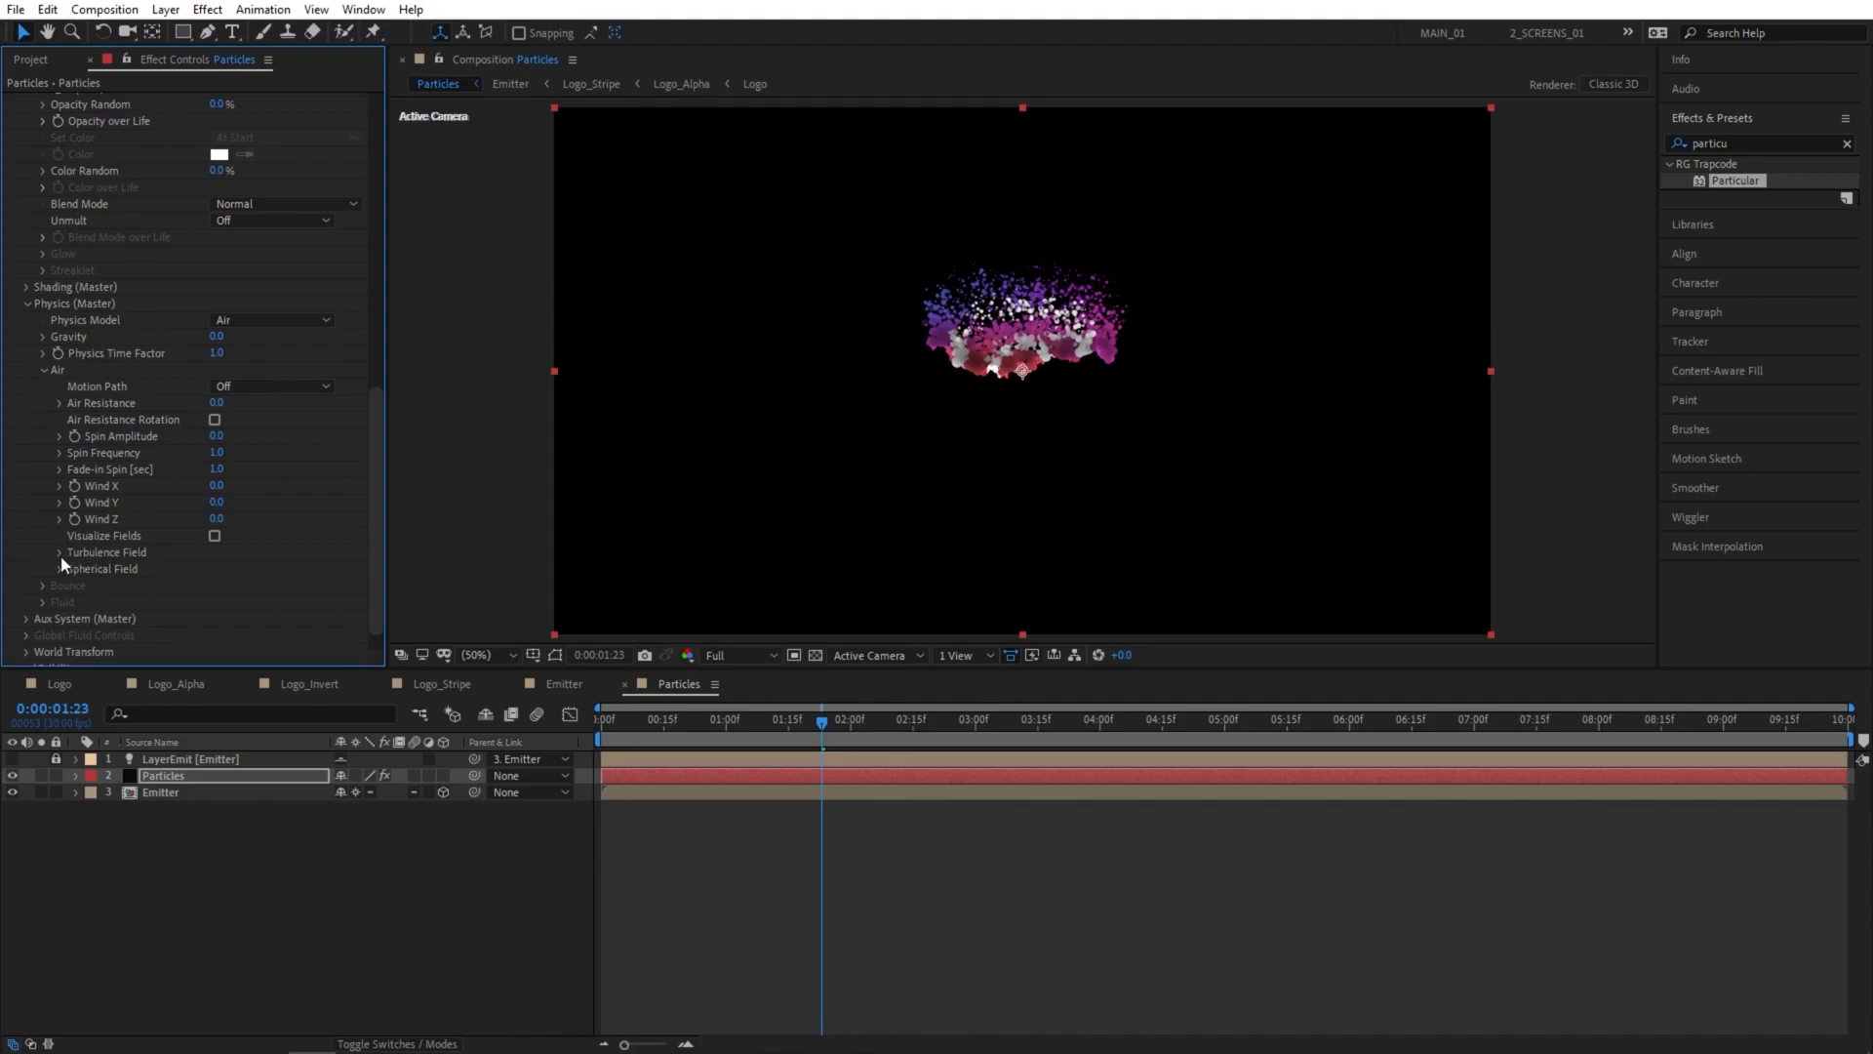
pyautogui.click(60, 553)
pyautogui.click(218, 457)
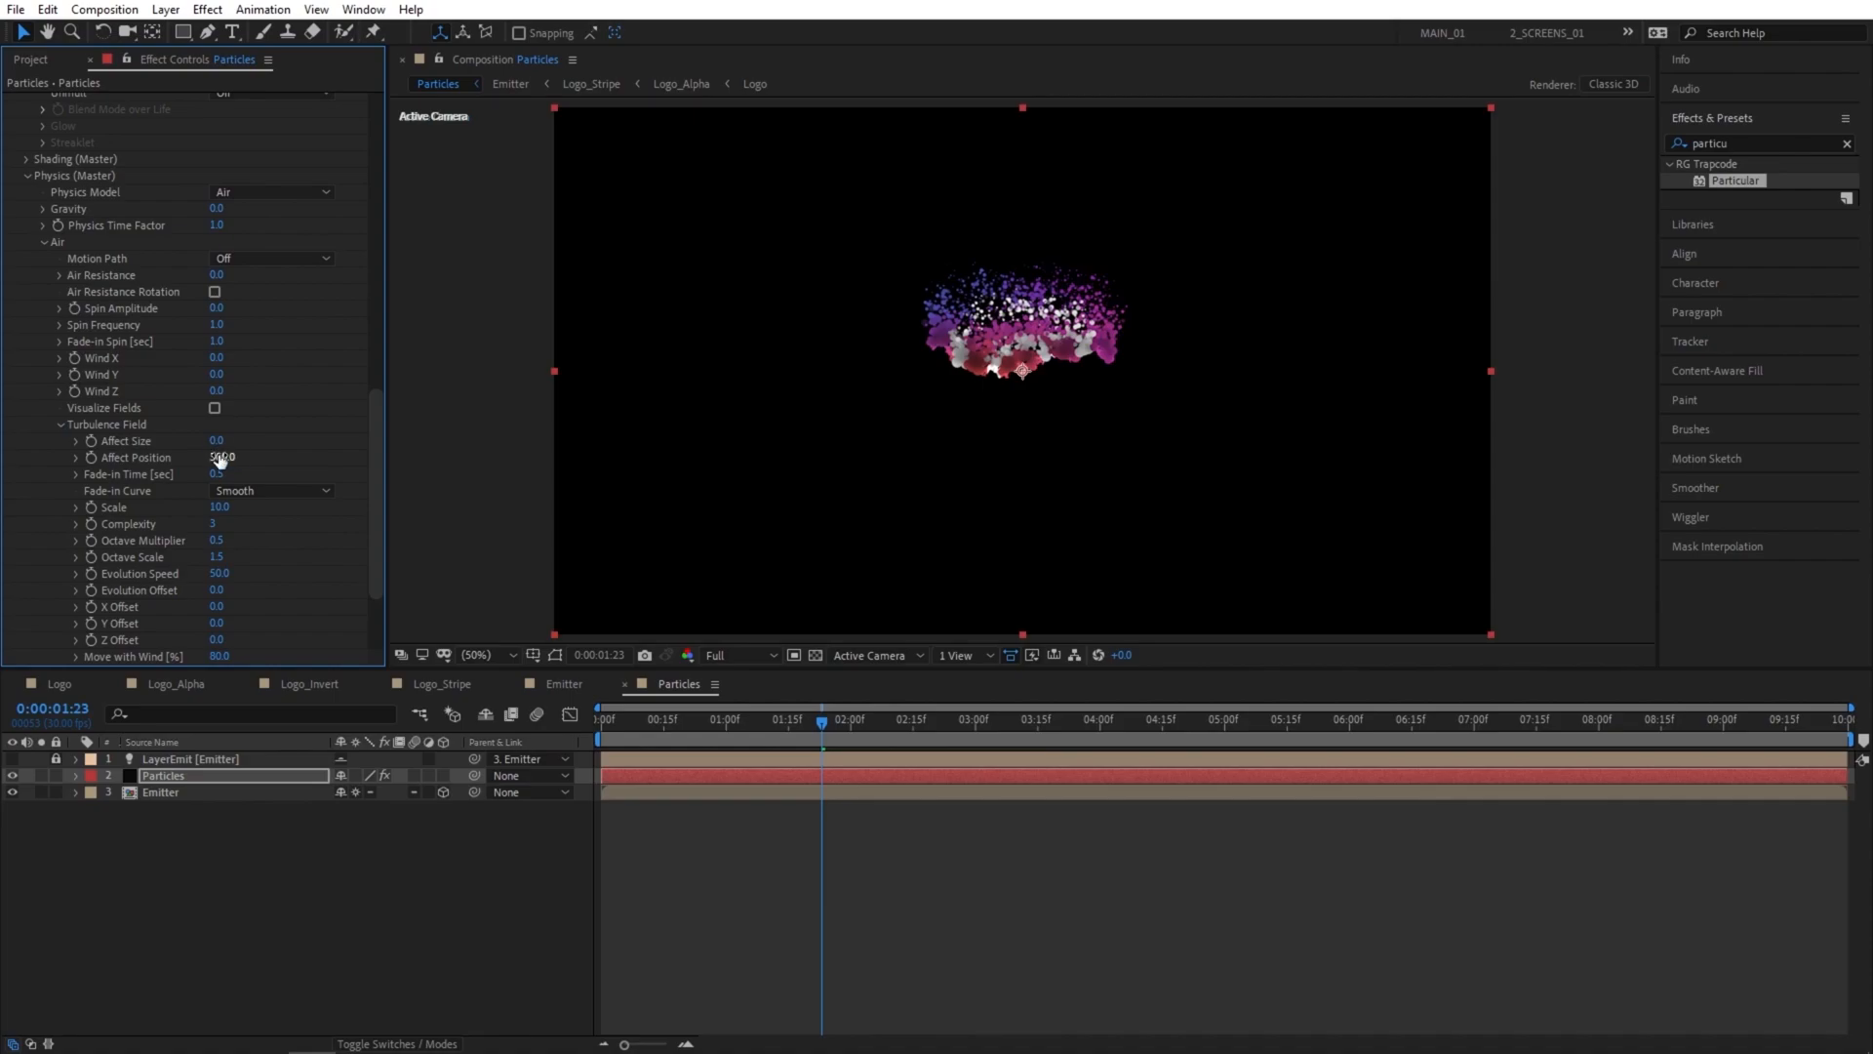
pyautogui.press('Return')
pyautogui.moveTo(373, 511); pyautogui.dragTo(375, 529)
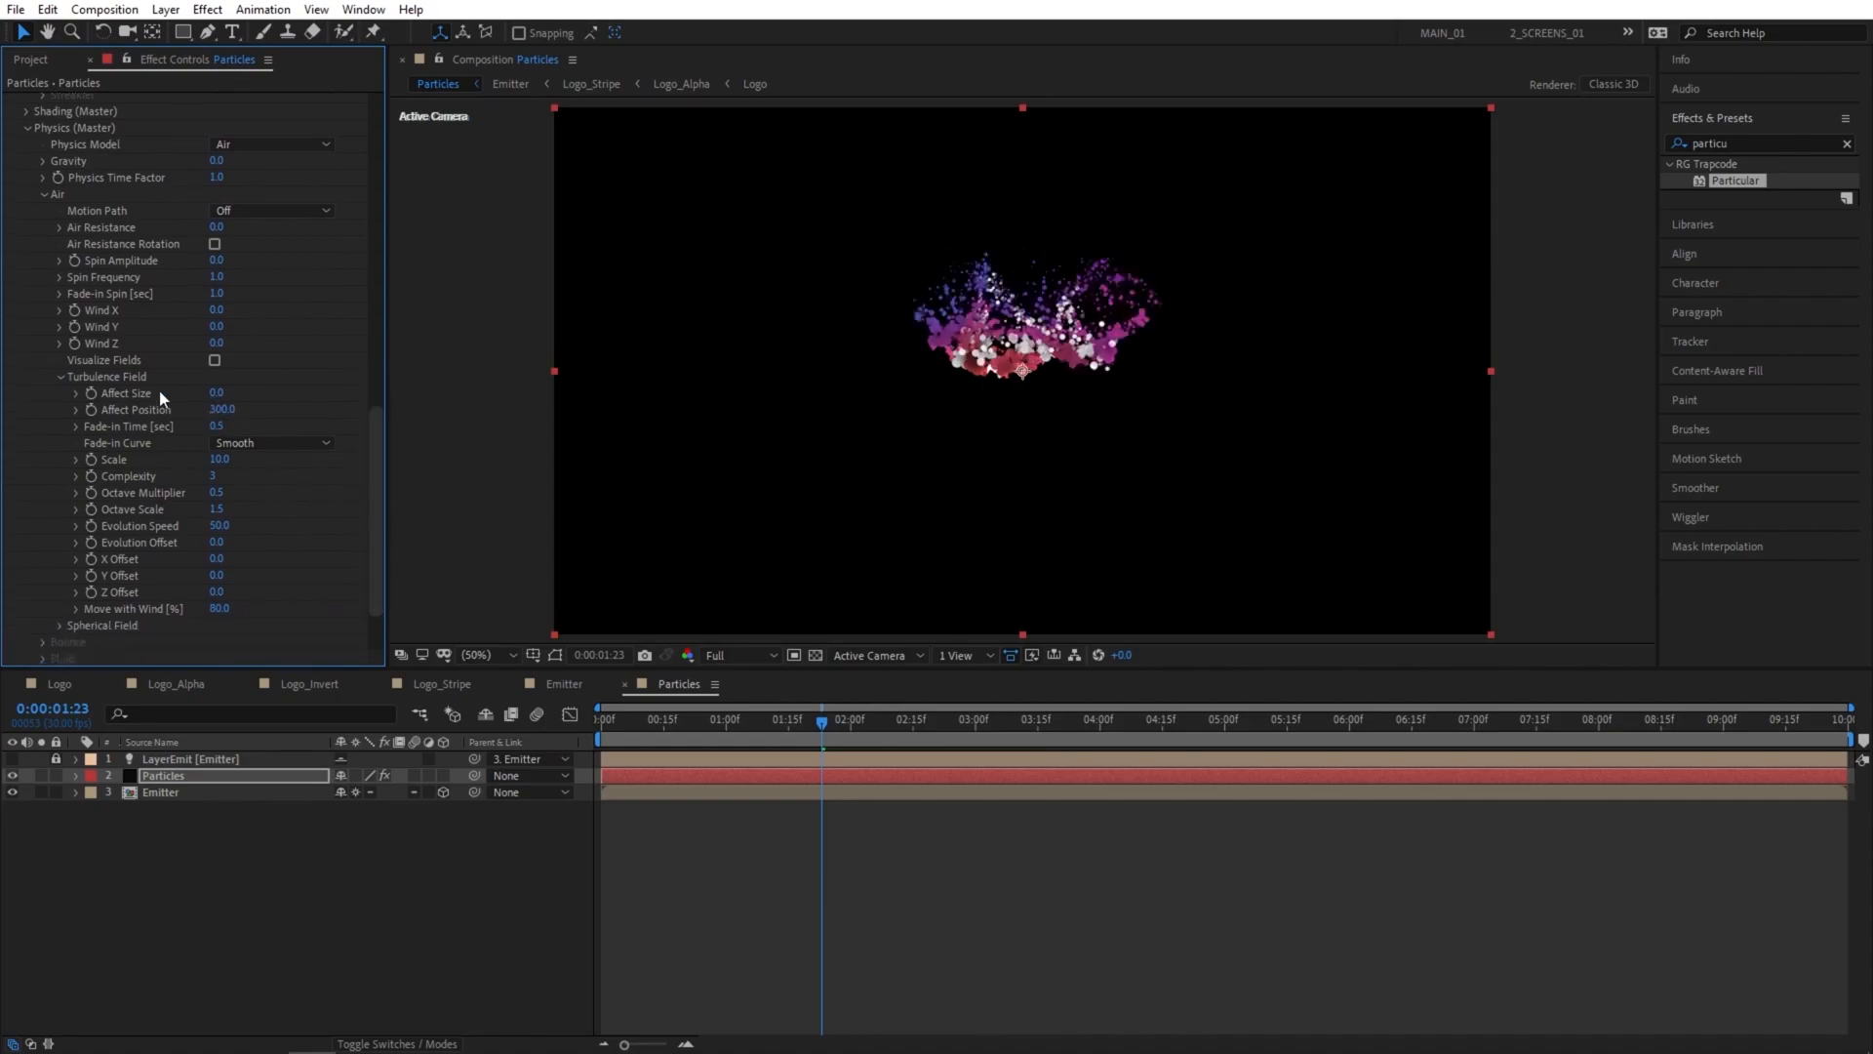
pyautogui.click(27, 128)
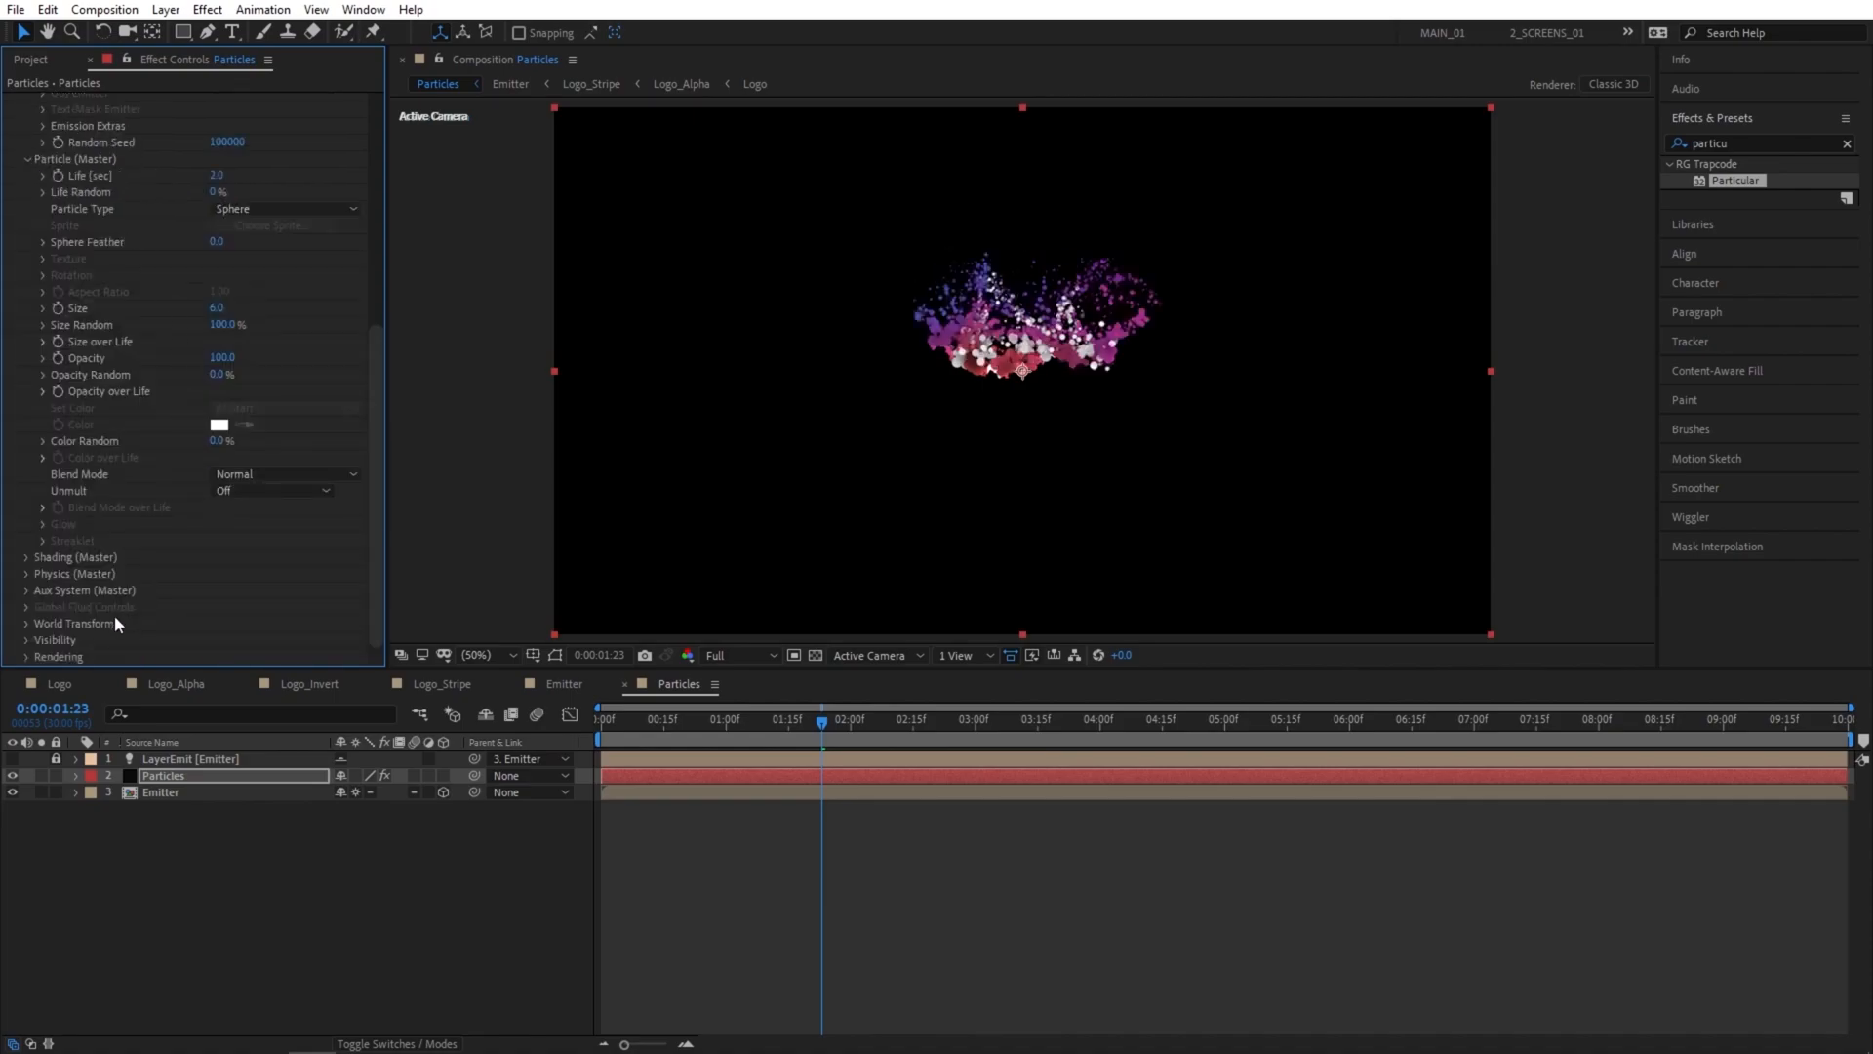
# Set Motion Blur to On in Particular's Rendering settings.
pyautogui.click(26, 655)
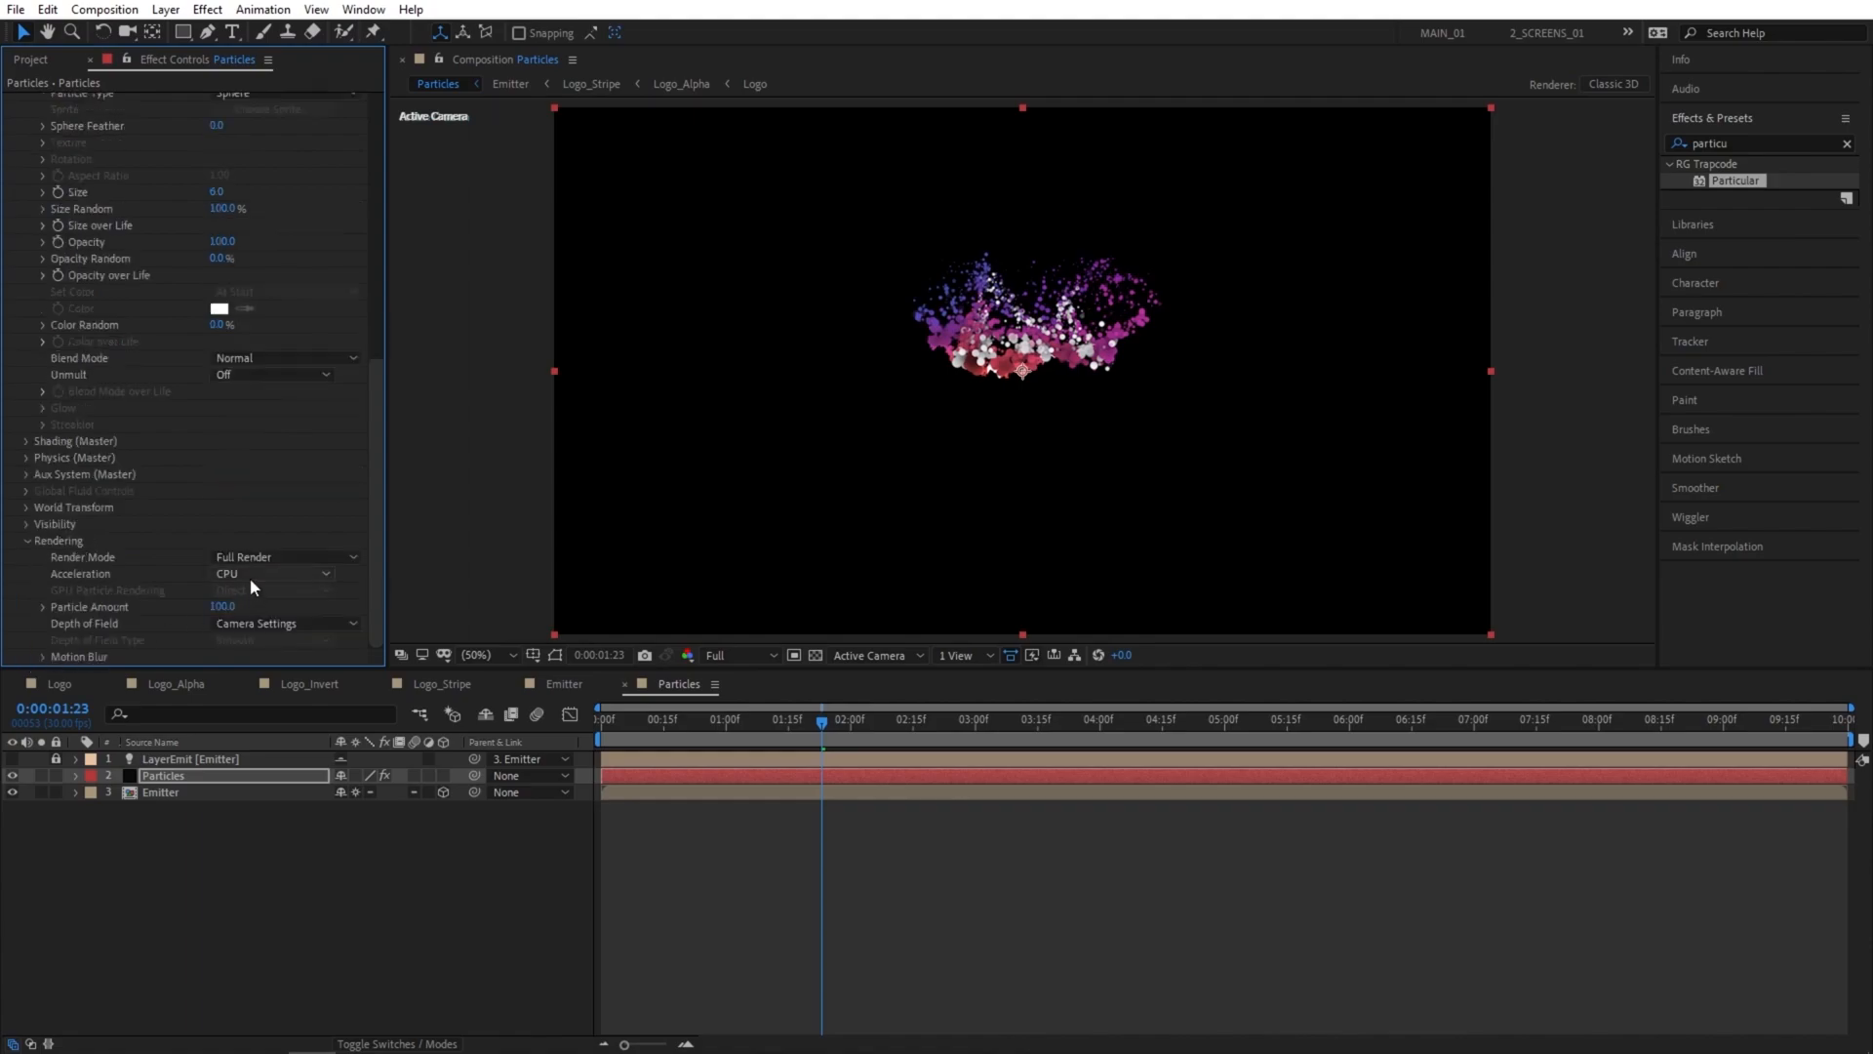
pyautogui.click(44, 658)
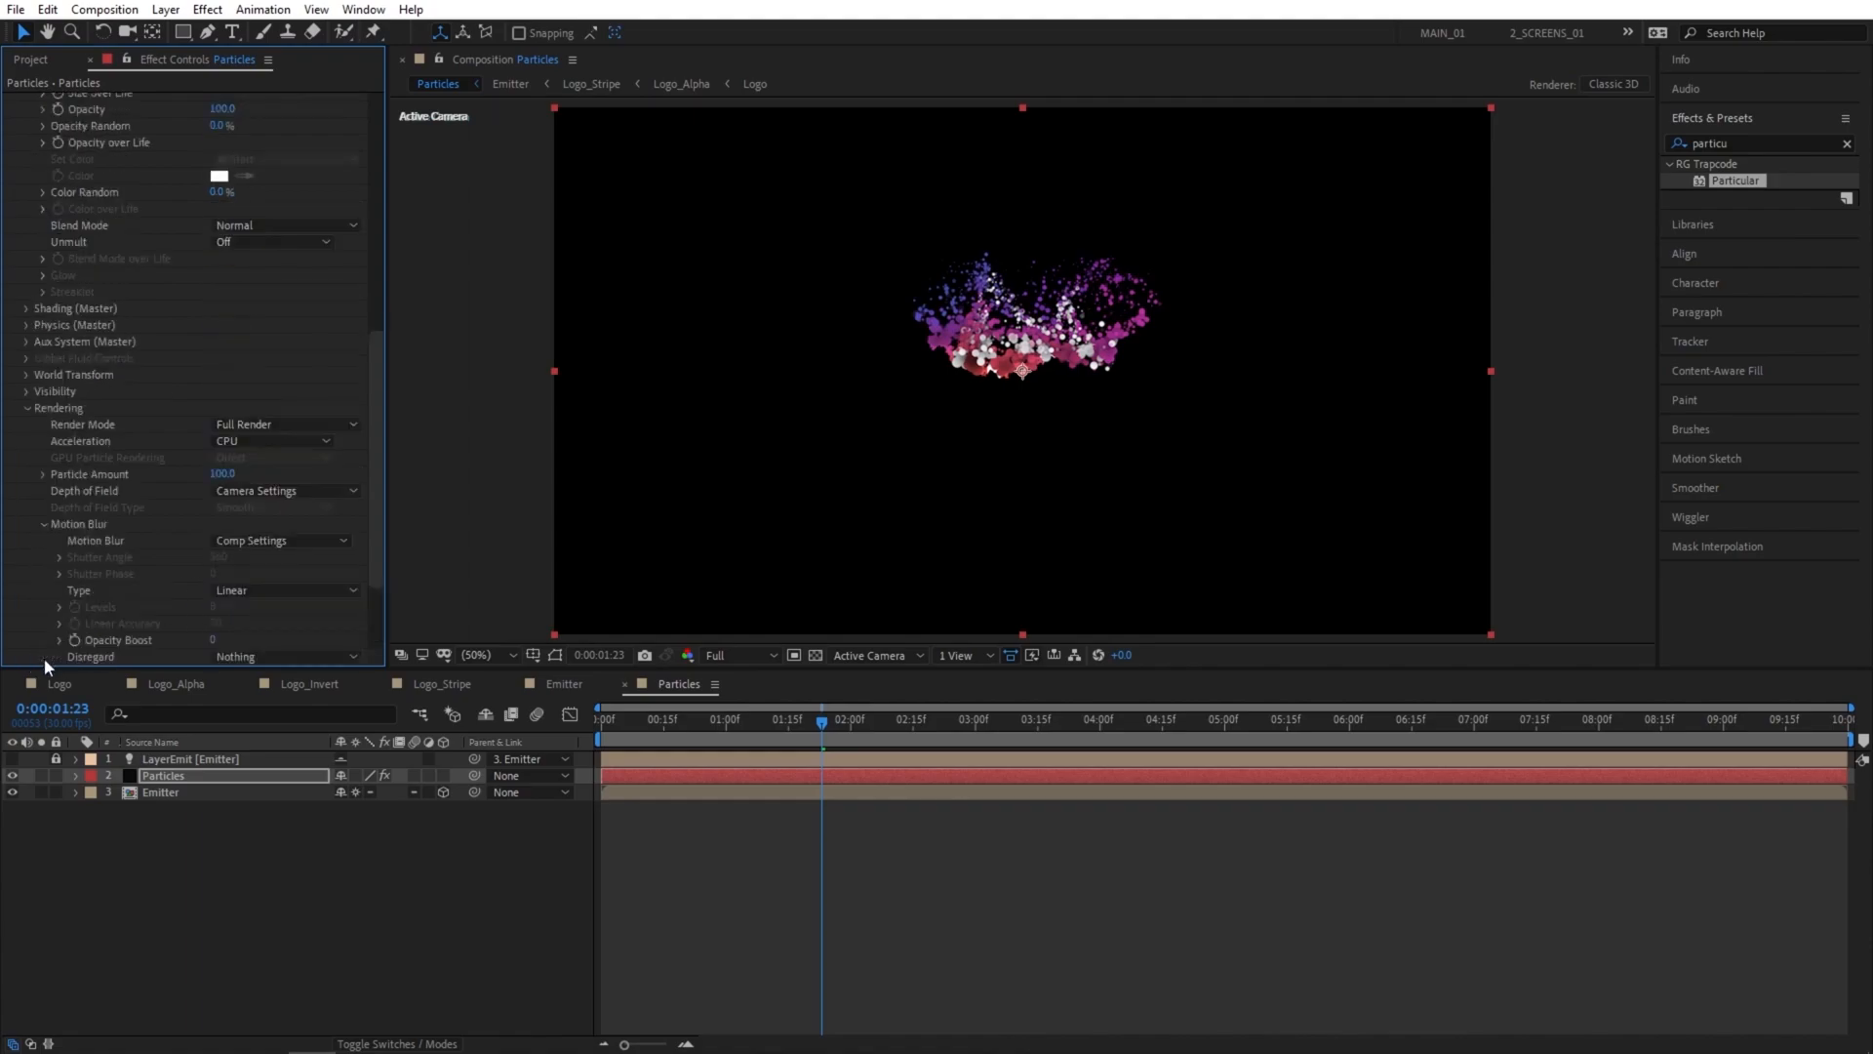
pyautogui.click(272, 543)
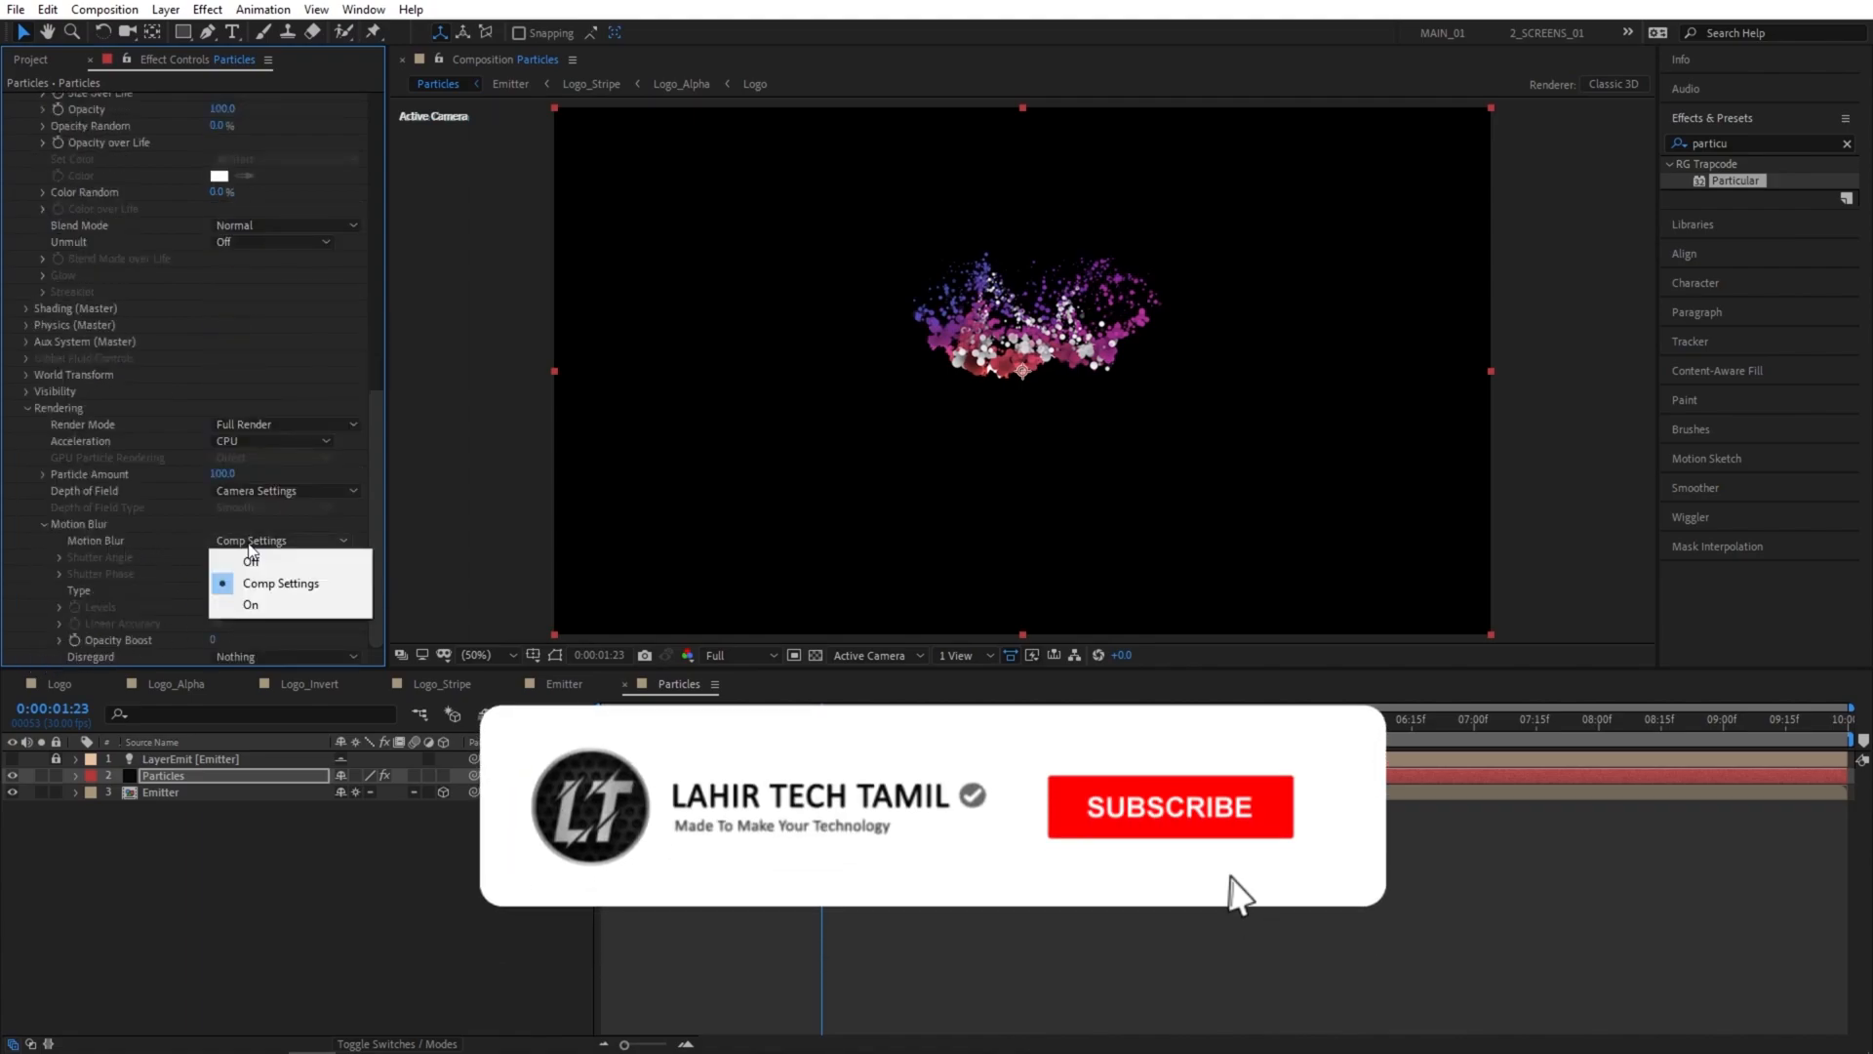
pyautogui.click(286, 607)
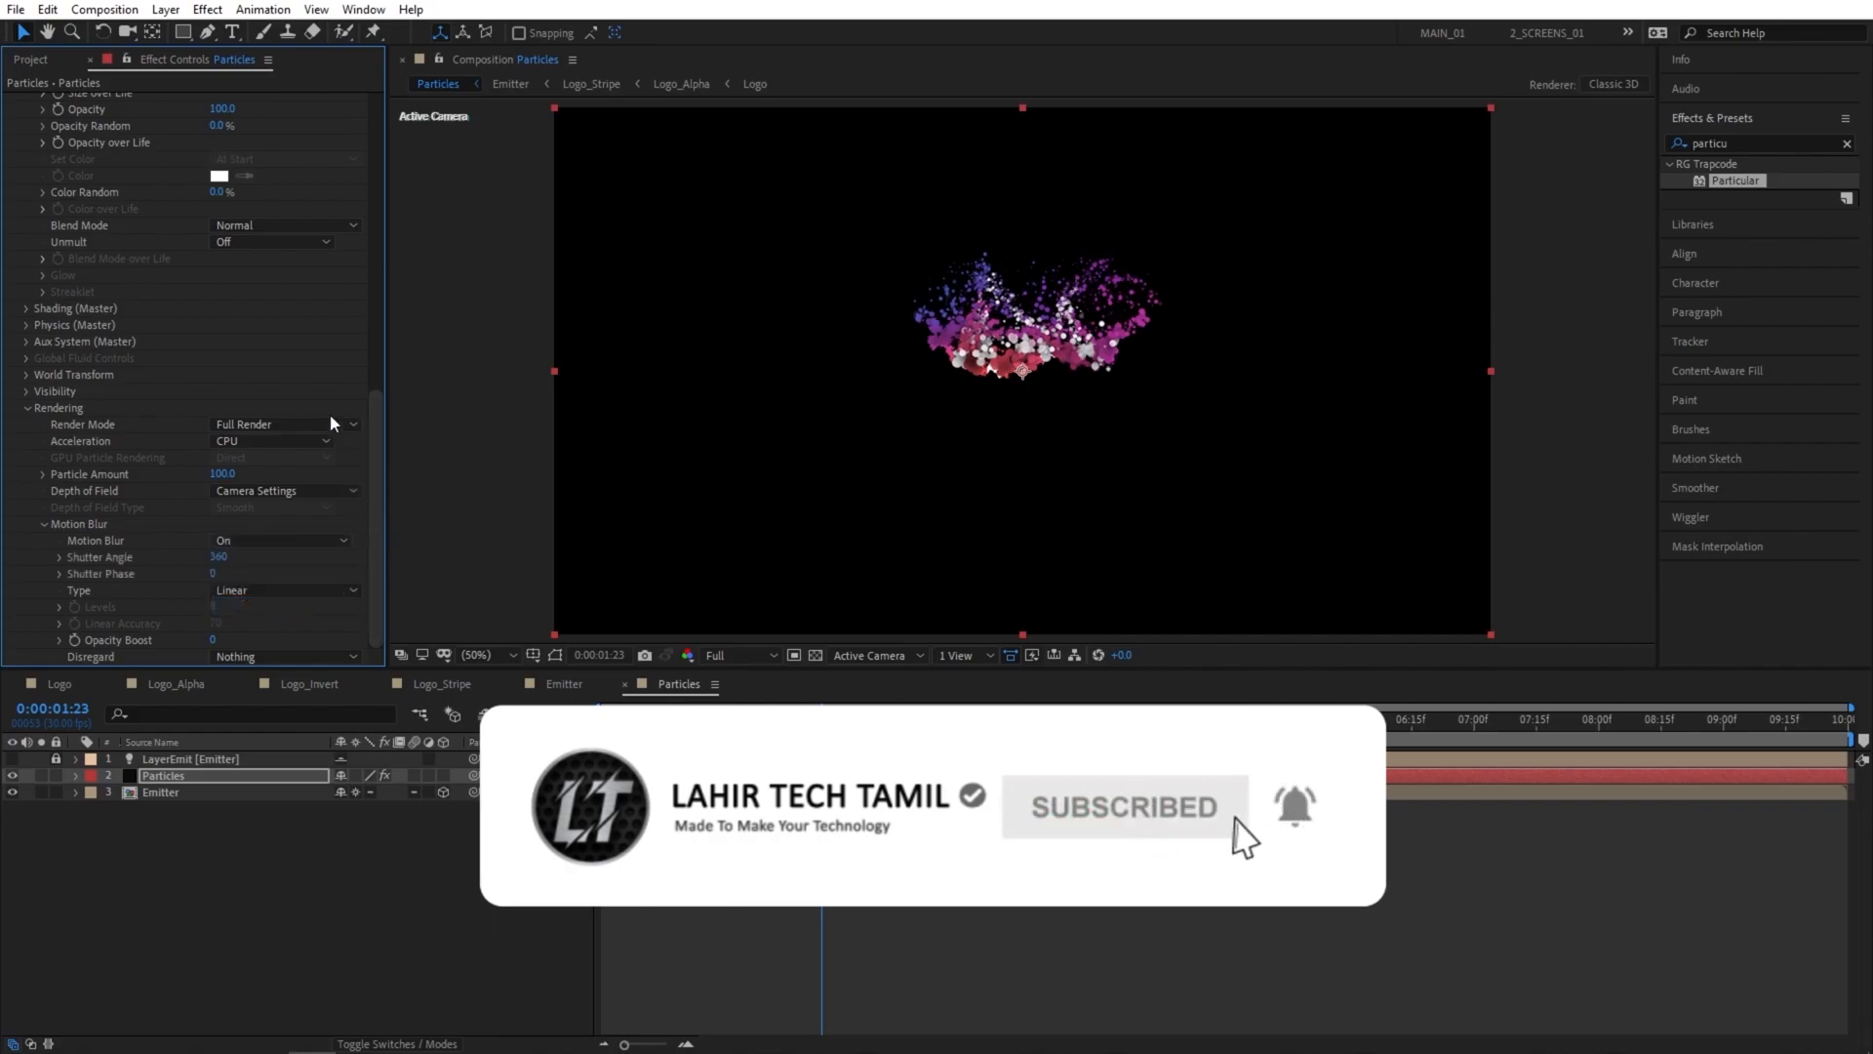
# Set Acceleration to GPU in Particular's Rendering settings.
pyautogui.moveTo(820, 728); pyautogui.dragTo(839, 734)
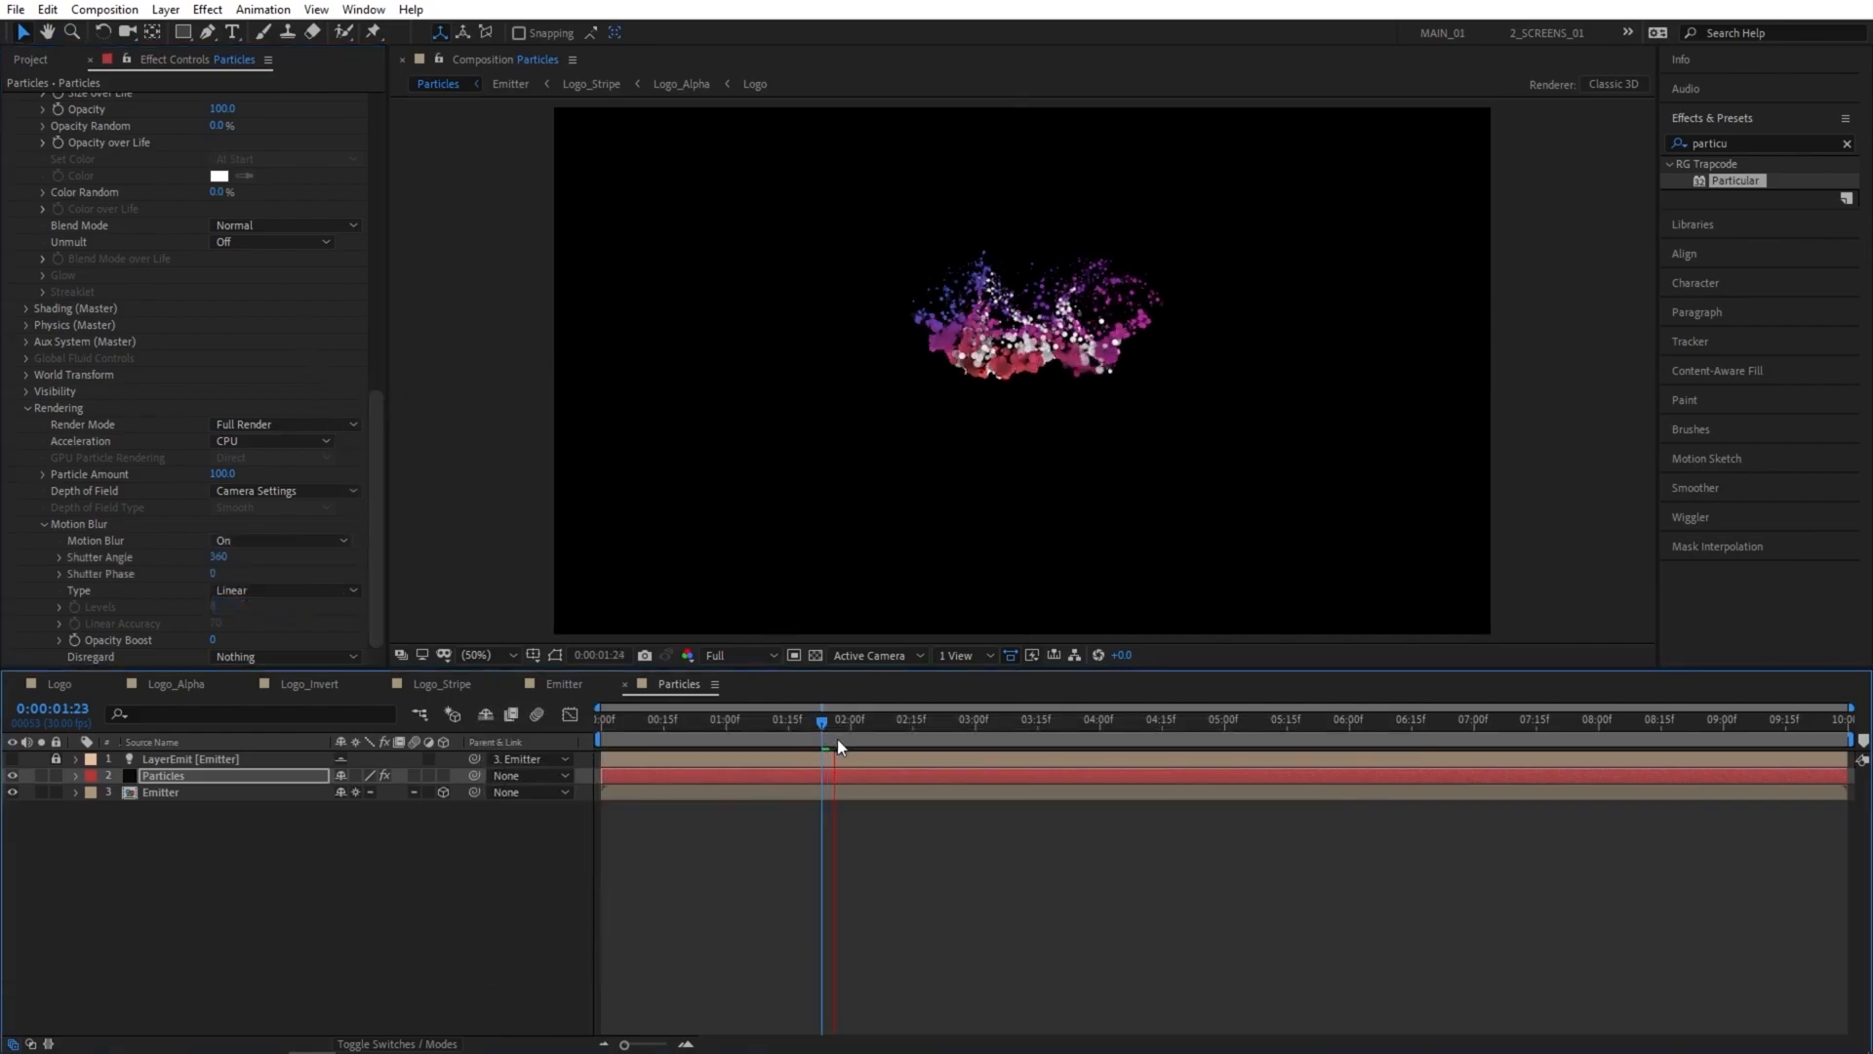
pyautogui.click(246, 441)
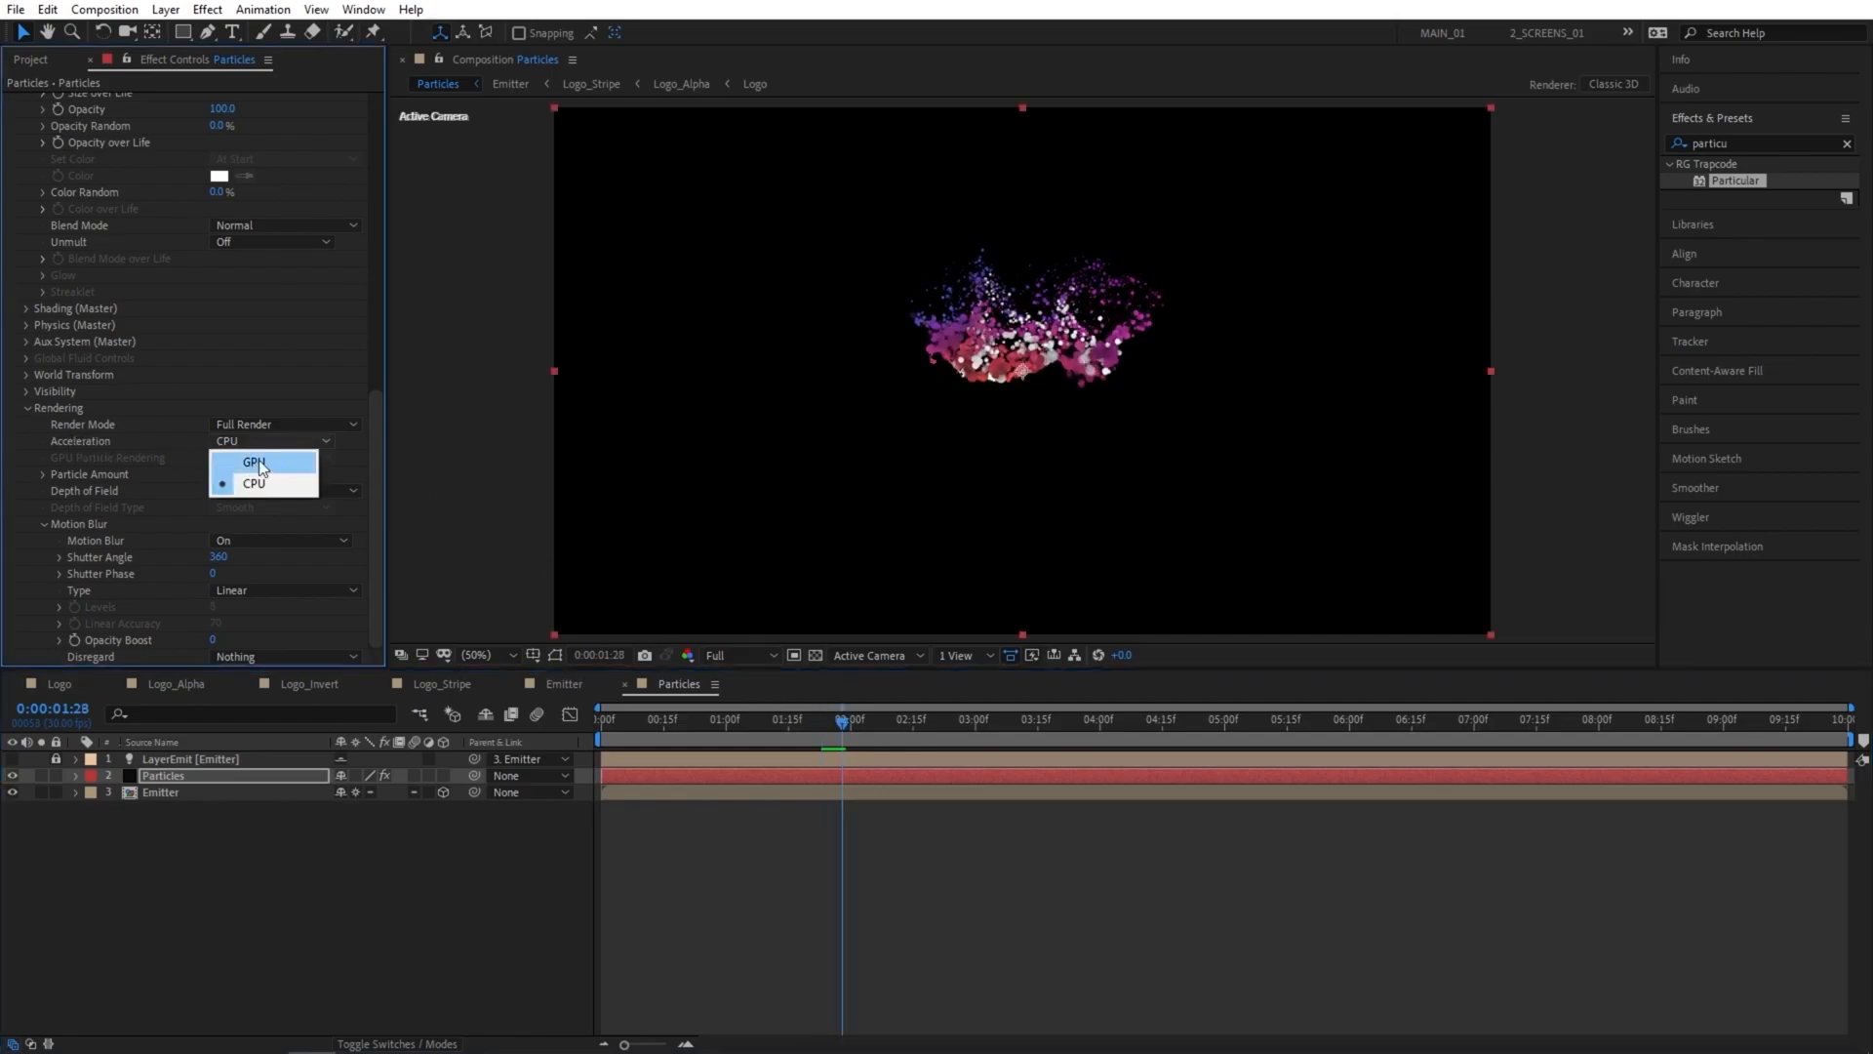
pyautogui.click(260, 459)
pyautogui.click(26, 408)
# Lower the composition preview resolution to Half and preview the particle animation.
pyautogui.moveTo(835, 723); pyautogui.dragTo(747, 720)
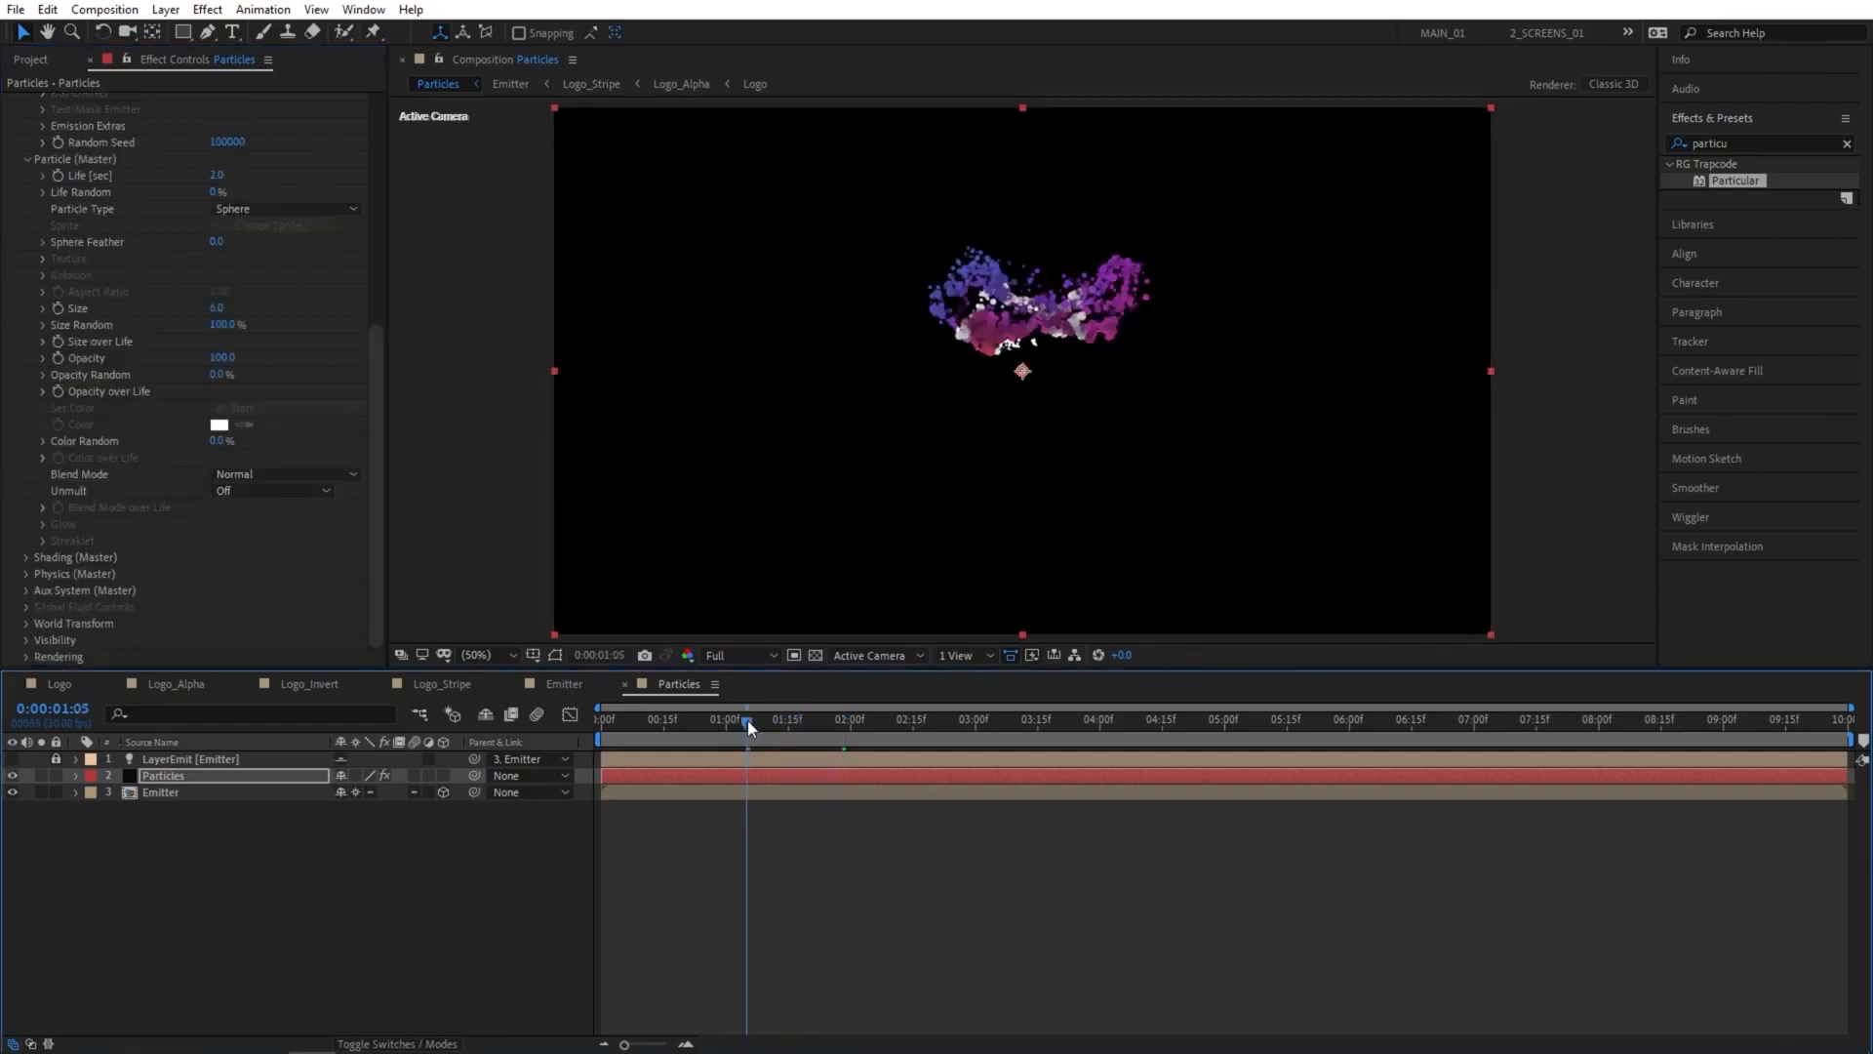
pyautogui.press('space')
pyautogui.click(739, 655)
pyautogui.click(741, 722)
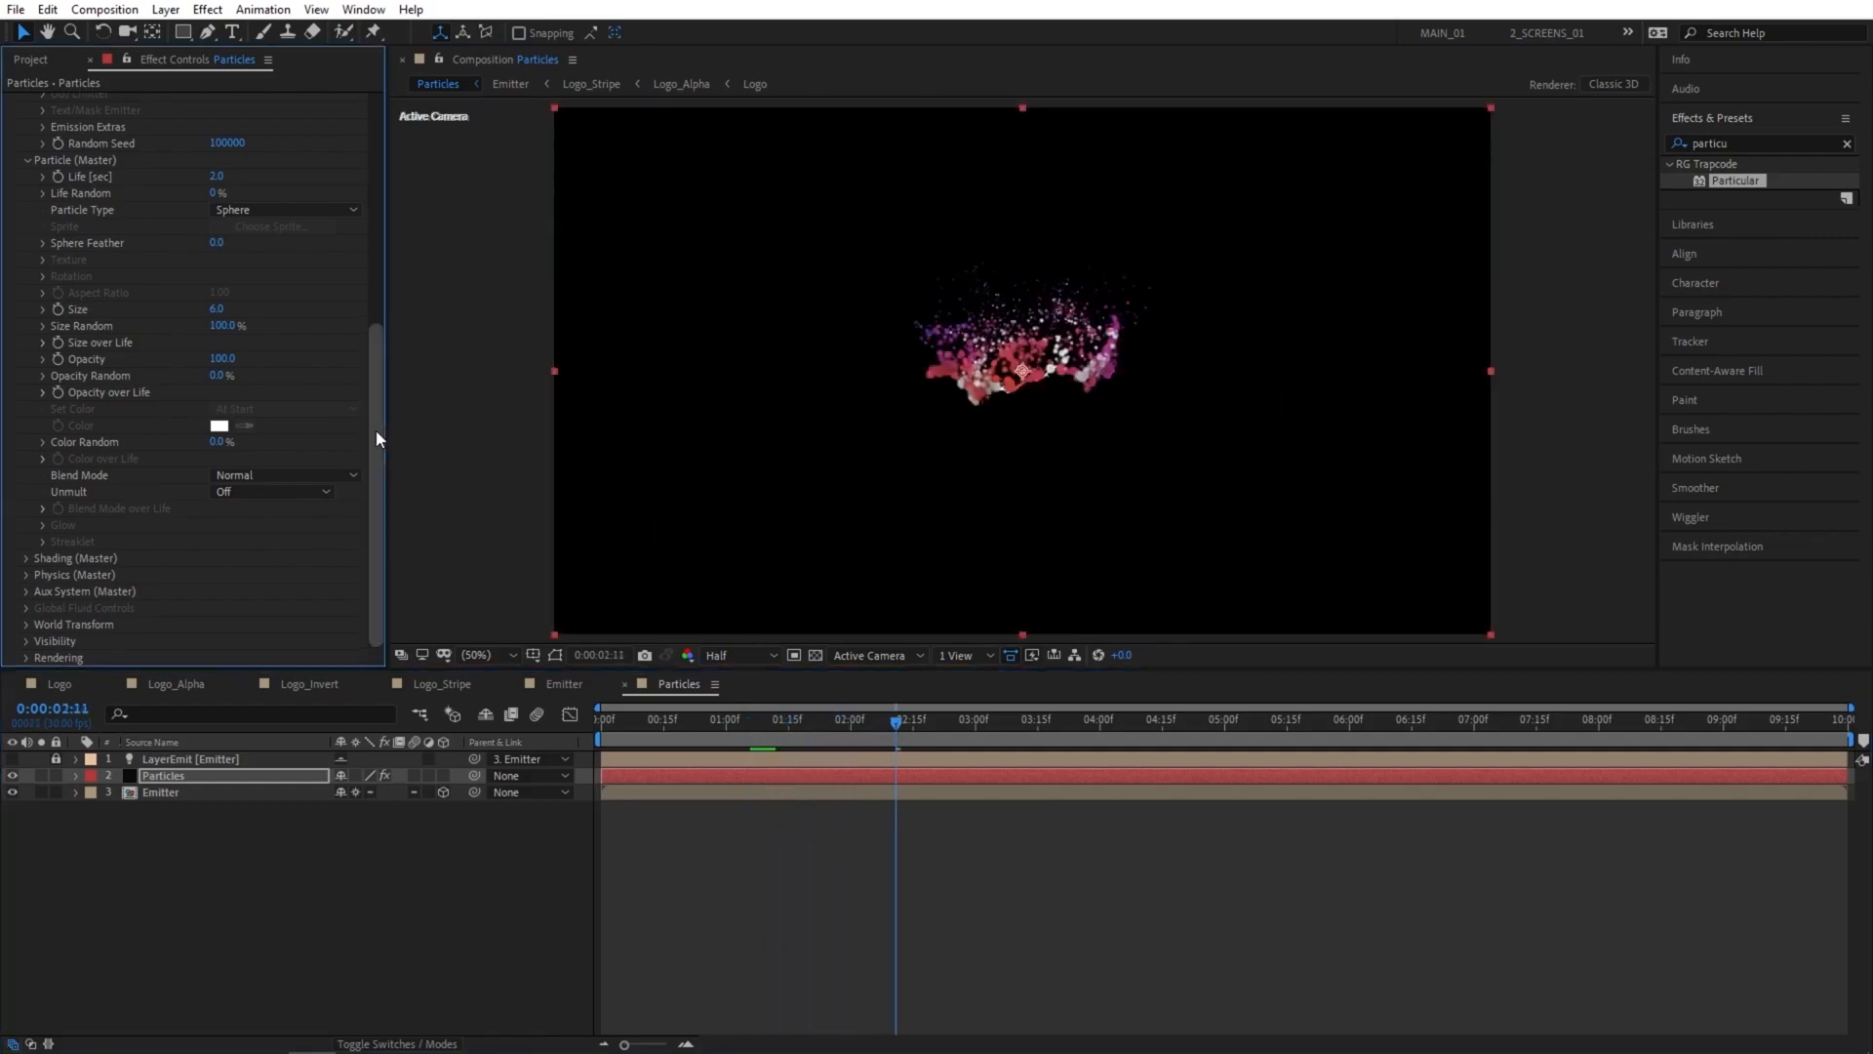
# Add the CC Vector Blur effect to the Particles layer after Particular.
pyautogui.scroll(10, 376, 451)
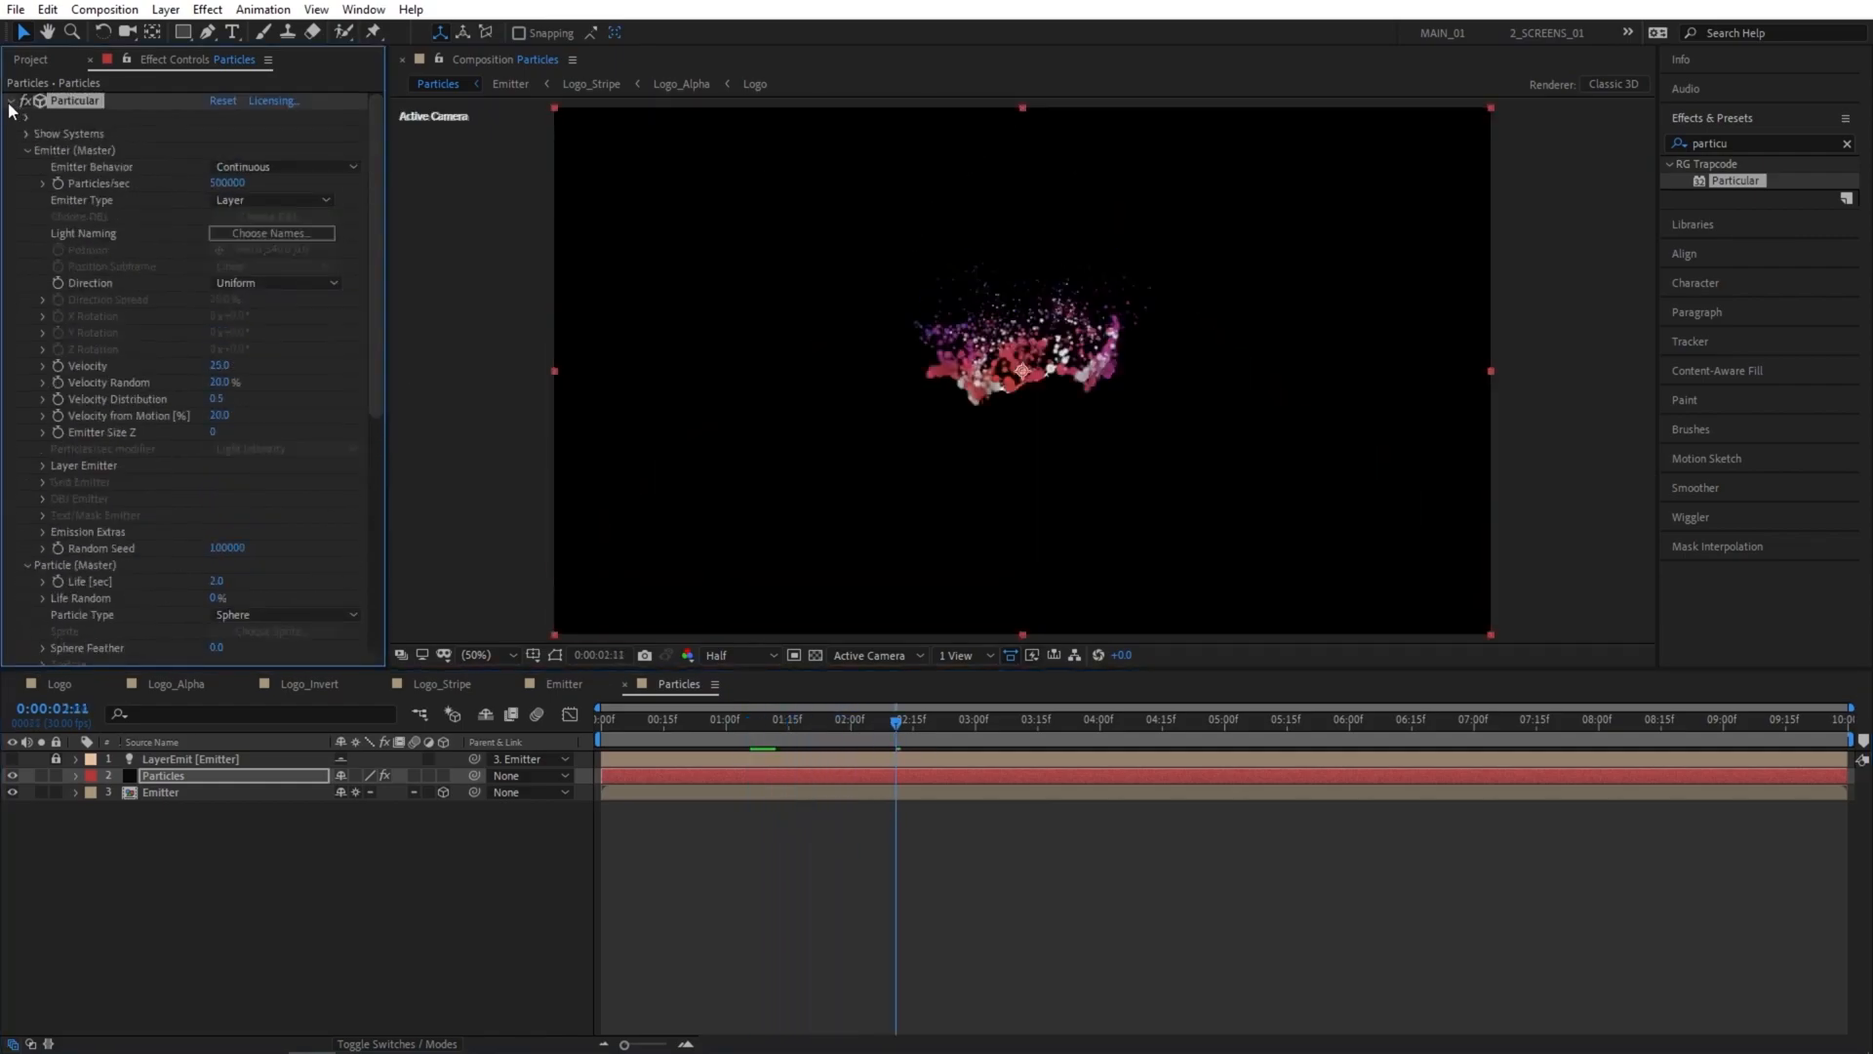
pyautogui.click(10, 102)
pyautogui.doubleClick(1745, 140)
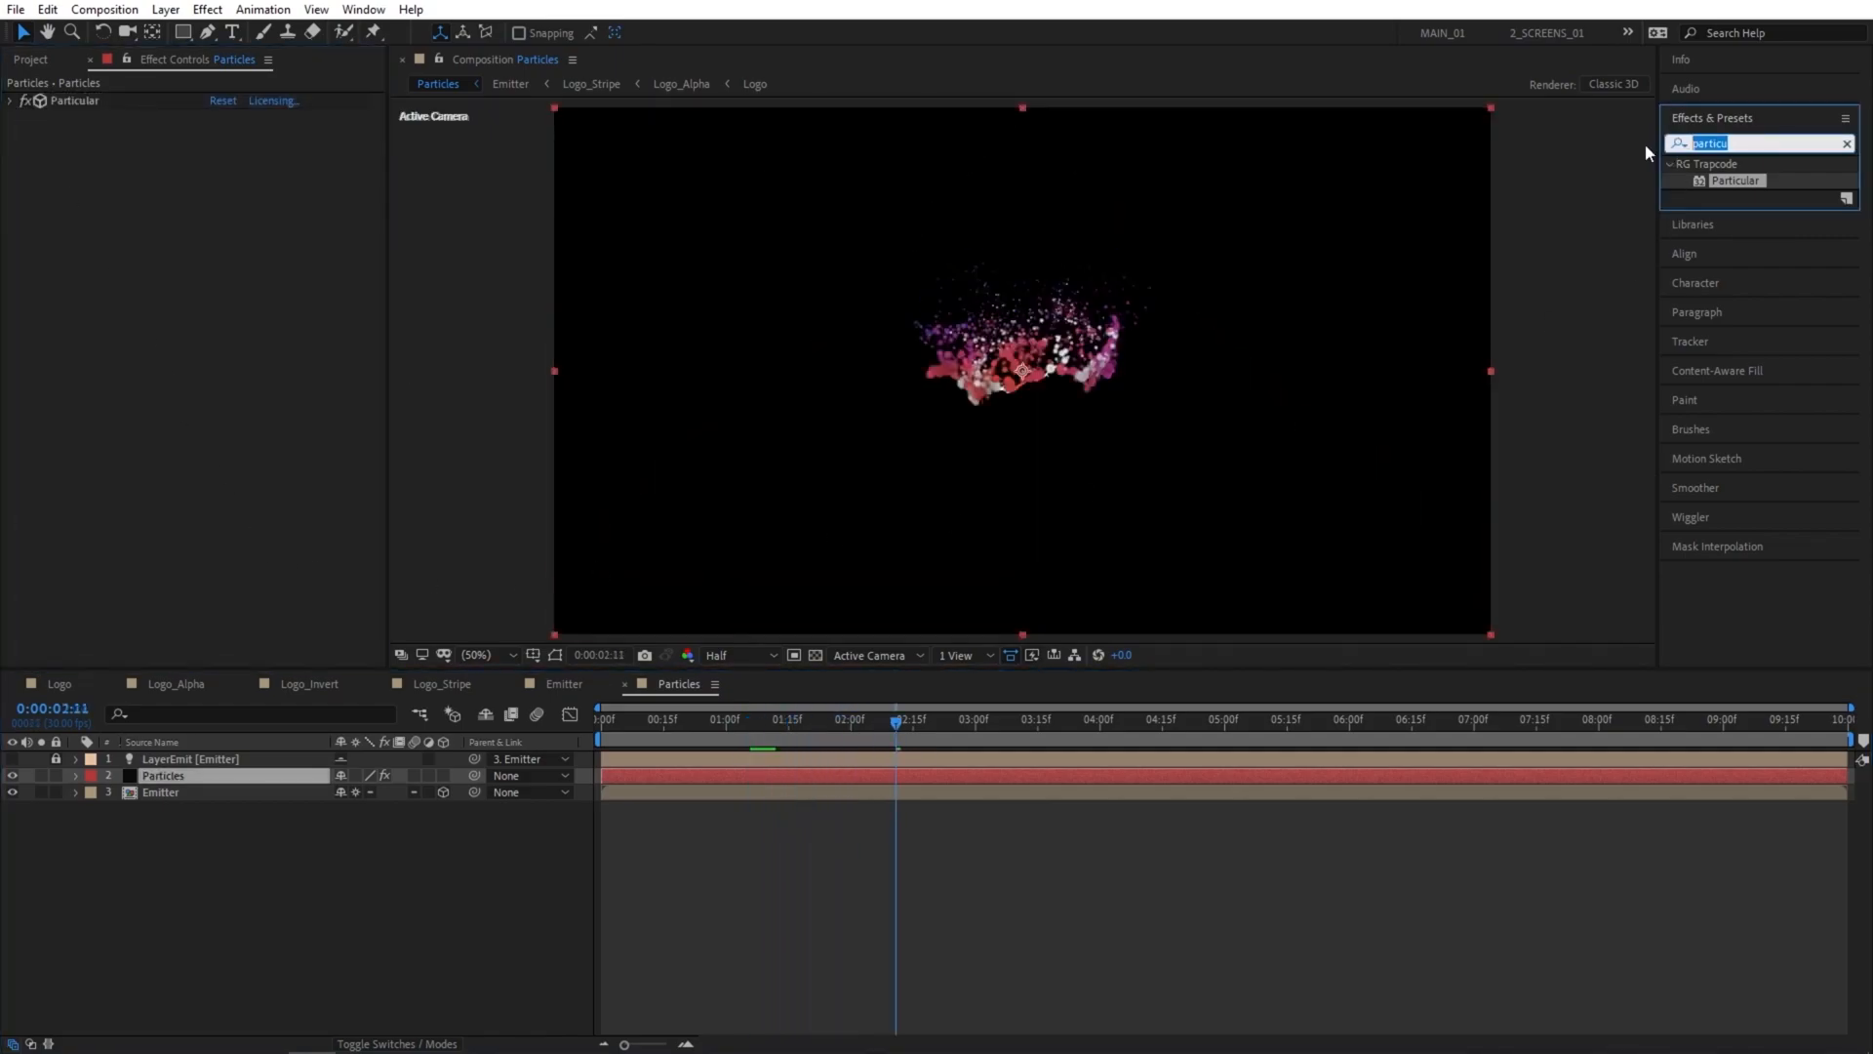
pyautogui.write('vecto')
pyautogui.moveTo(1745, 181); pyautogui.dragTo(242, 774)
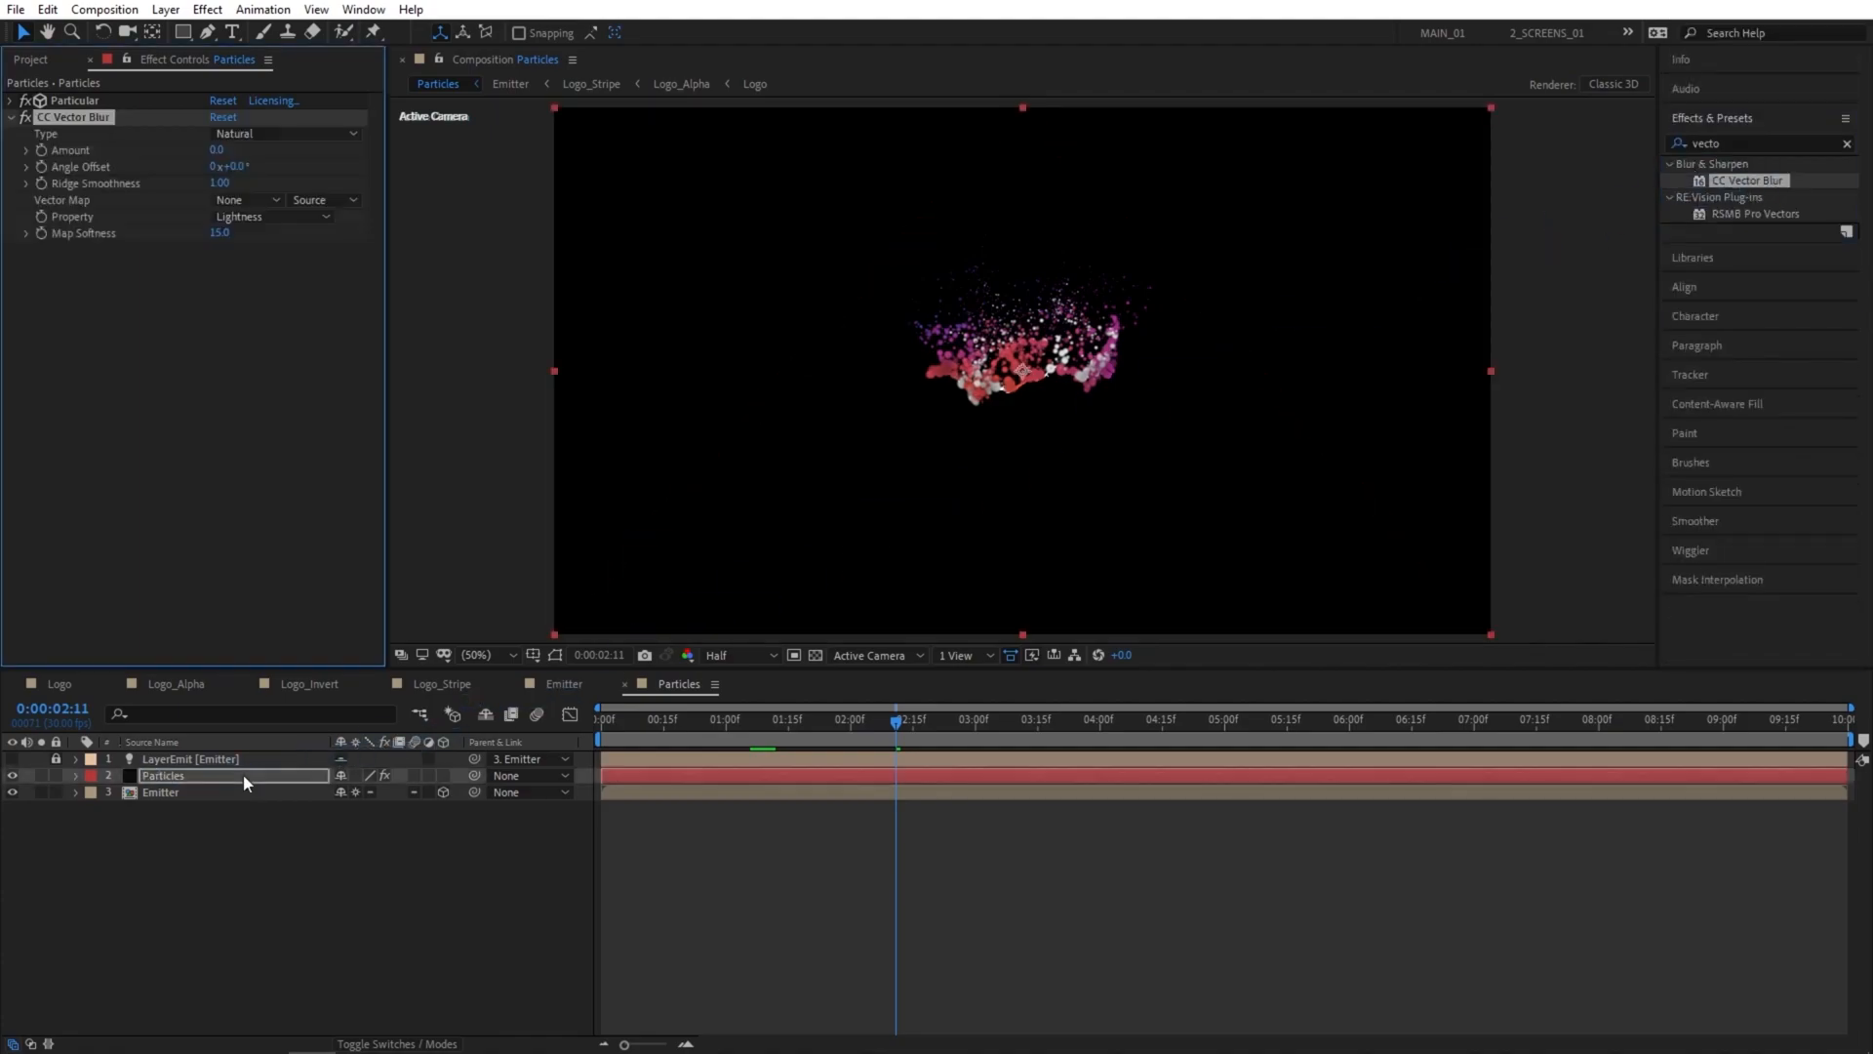
# Set CC Vector Blur's type to Perpendicular, its amount to 15 and its map softness to 20.
pyautogui.click(239, 134)
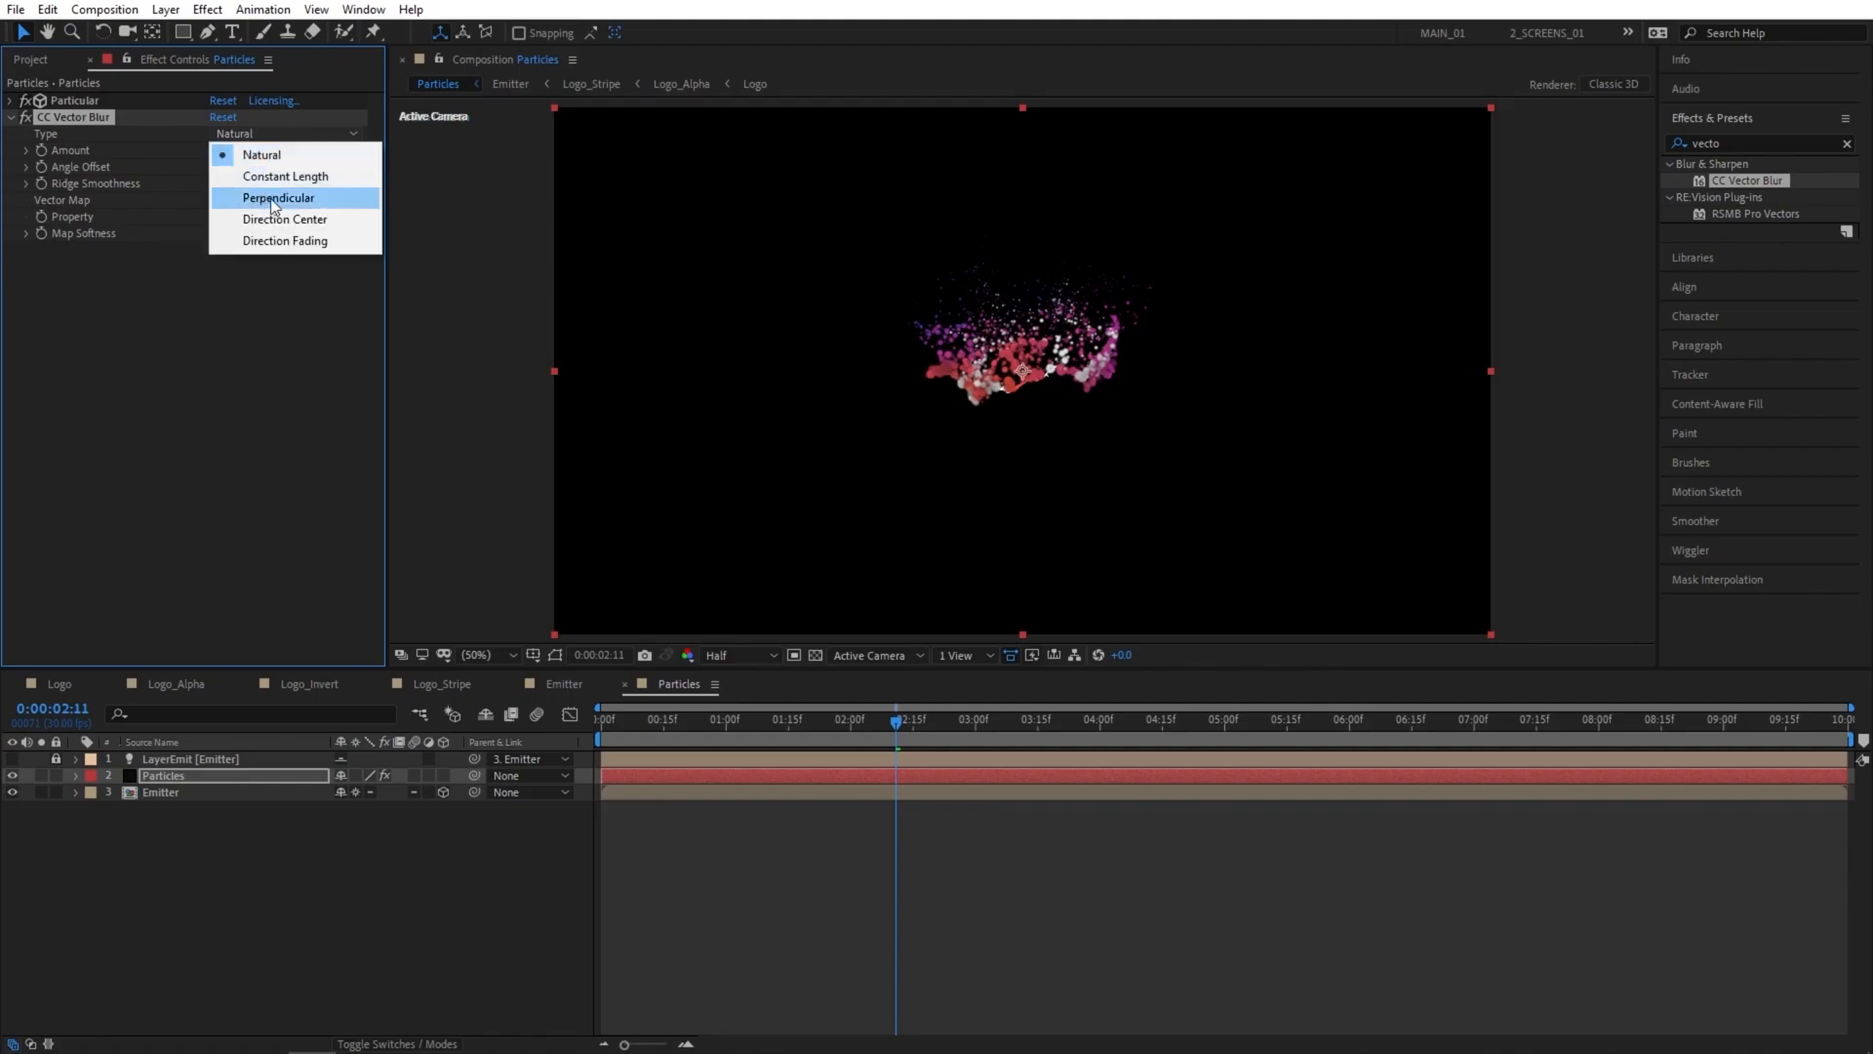
pyautogui.click(299, 200)
pyautogui.click(212, 152)
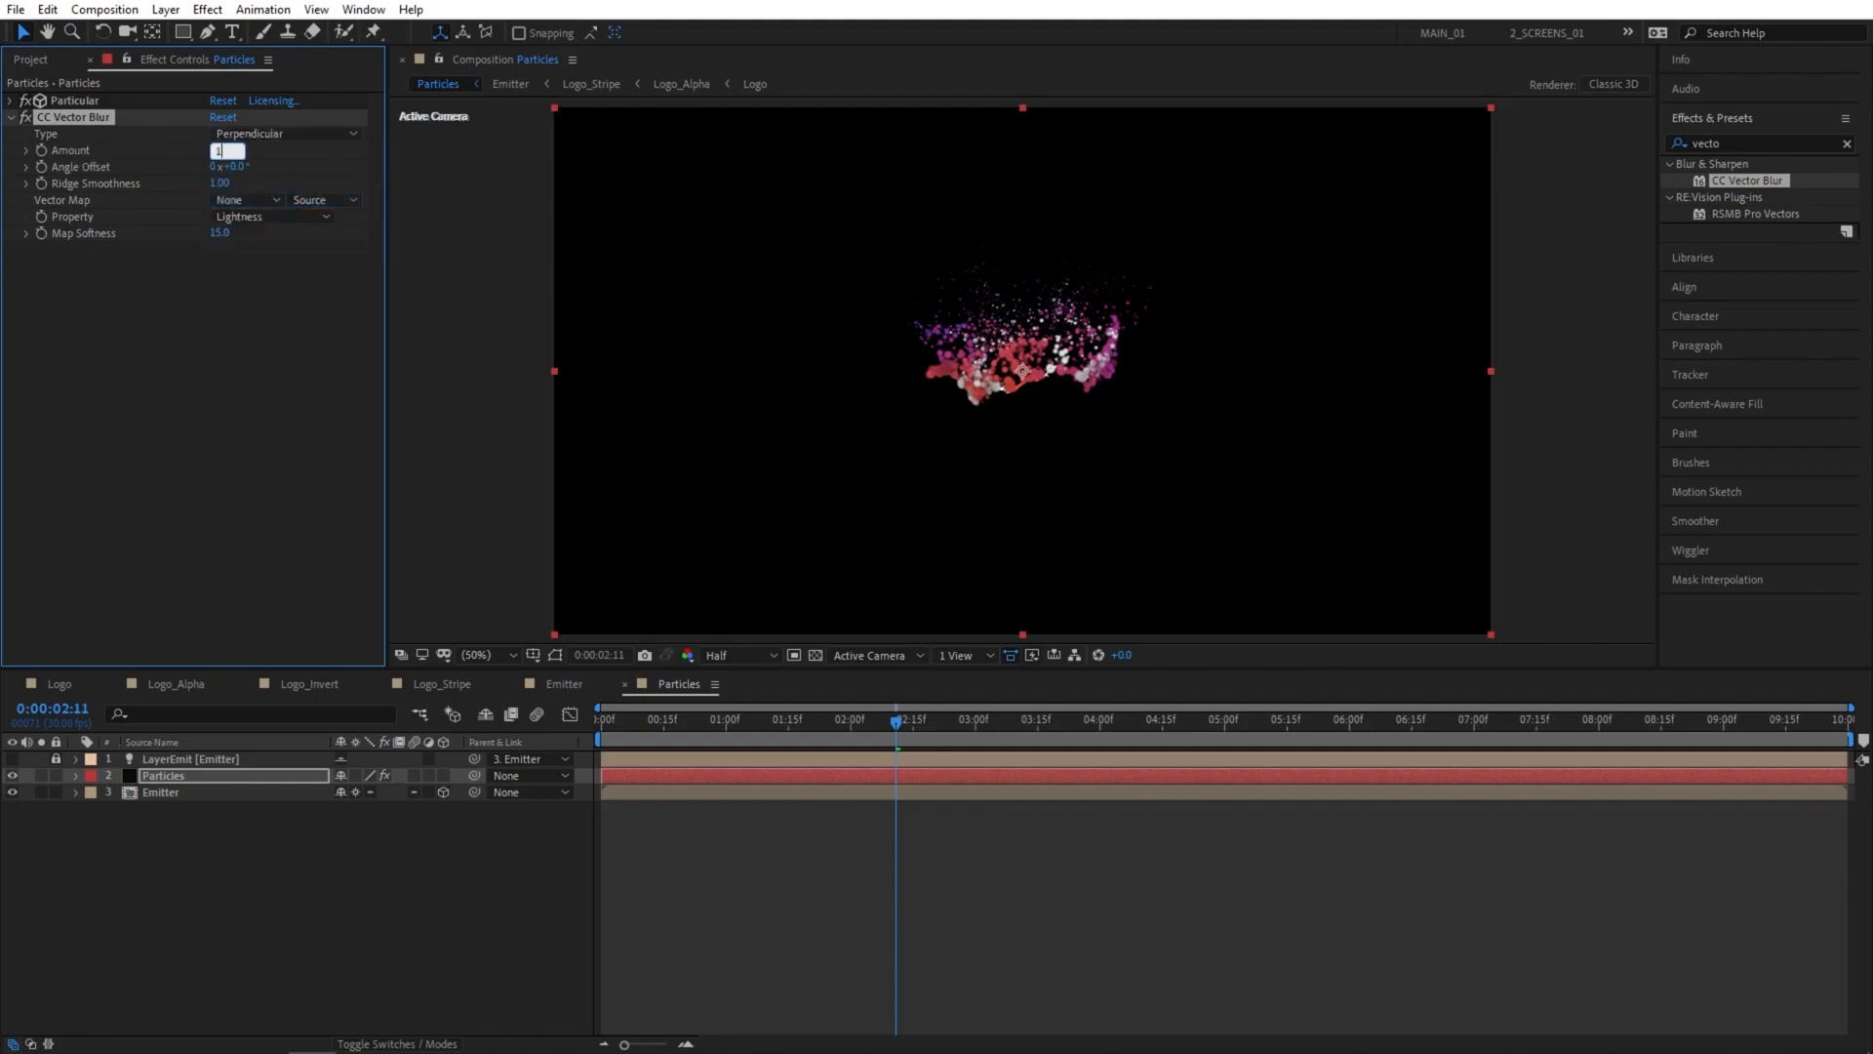
pyautogui.press('Return')
pyautogui.click(222, 234)
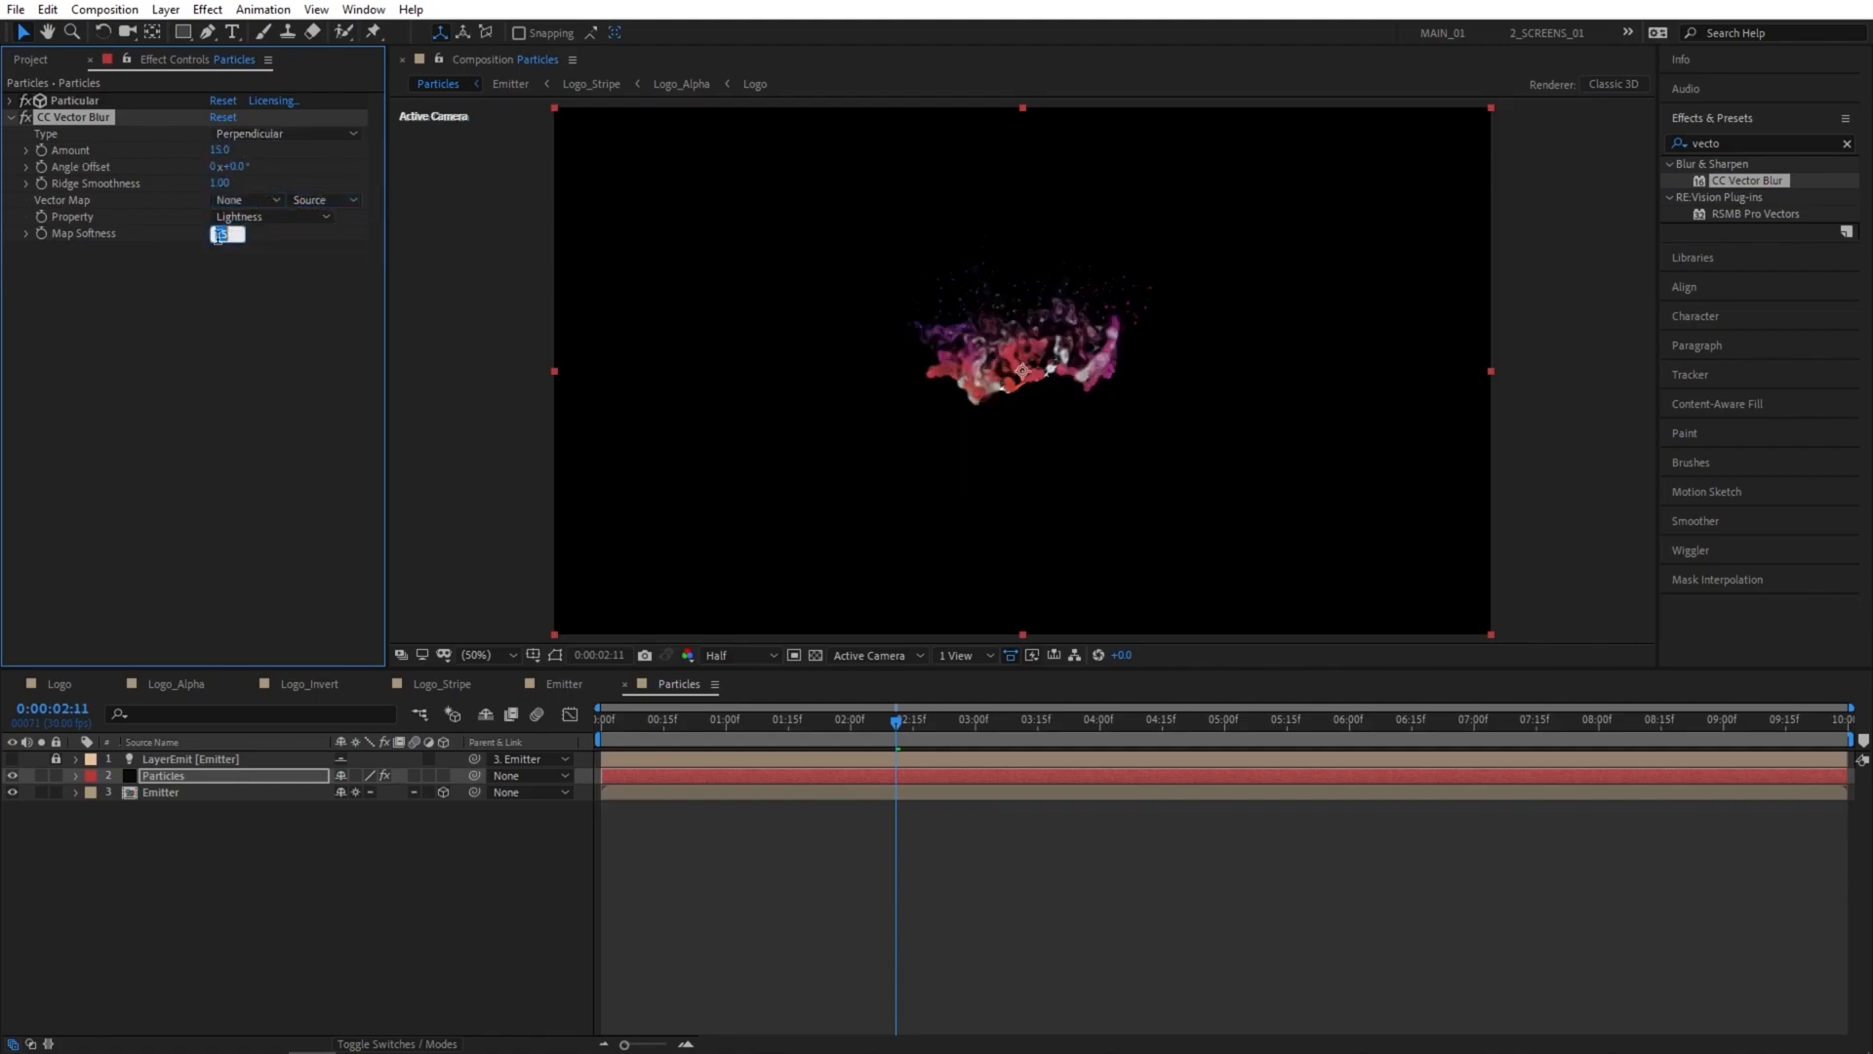
pyautogui.press('Return')
# Add a Sharpen effect to the Particles layer with a sharpen amount of 100.
pyautogui.moveTo(1731, 144); pyautogui.dragTo(1630, 158)
pyautogui.write('sharpe')
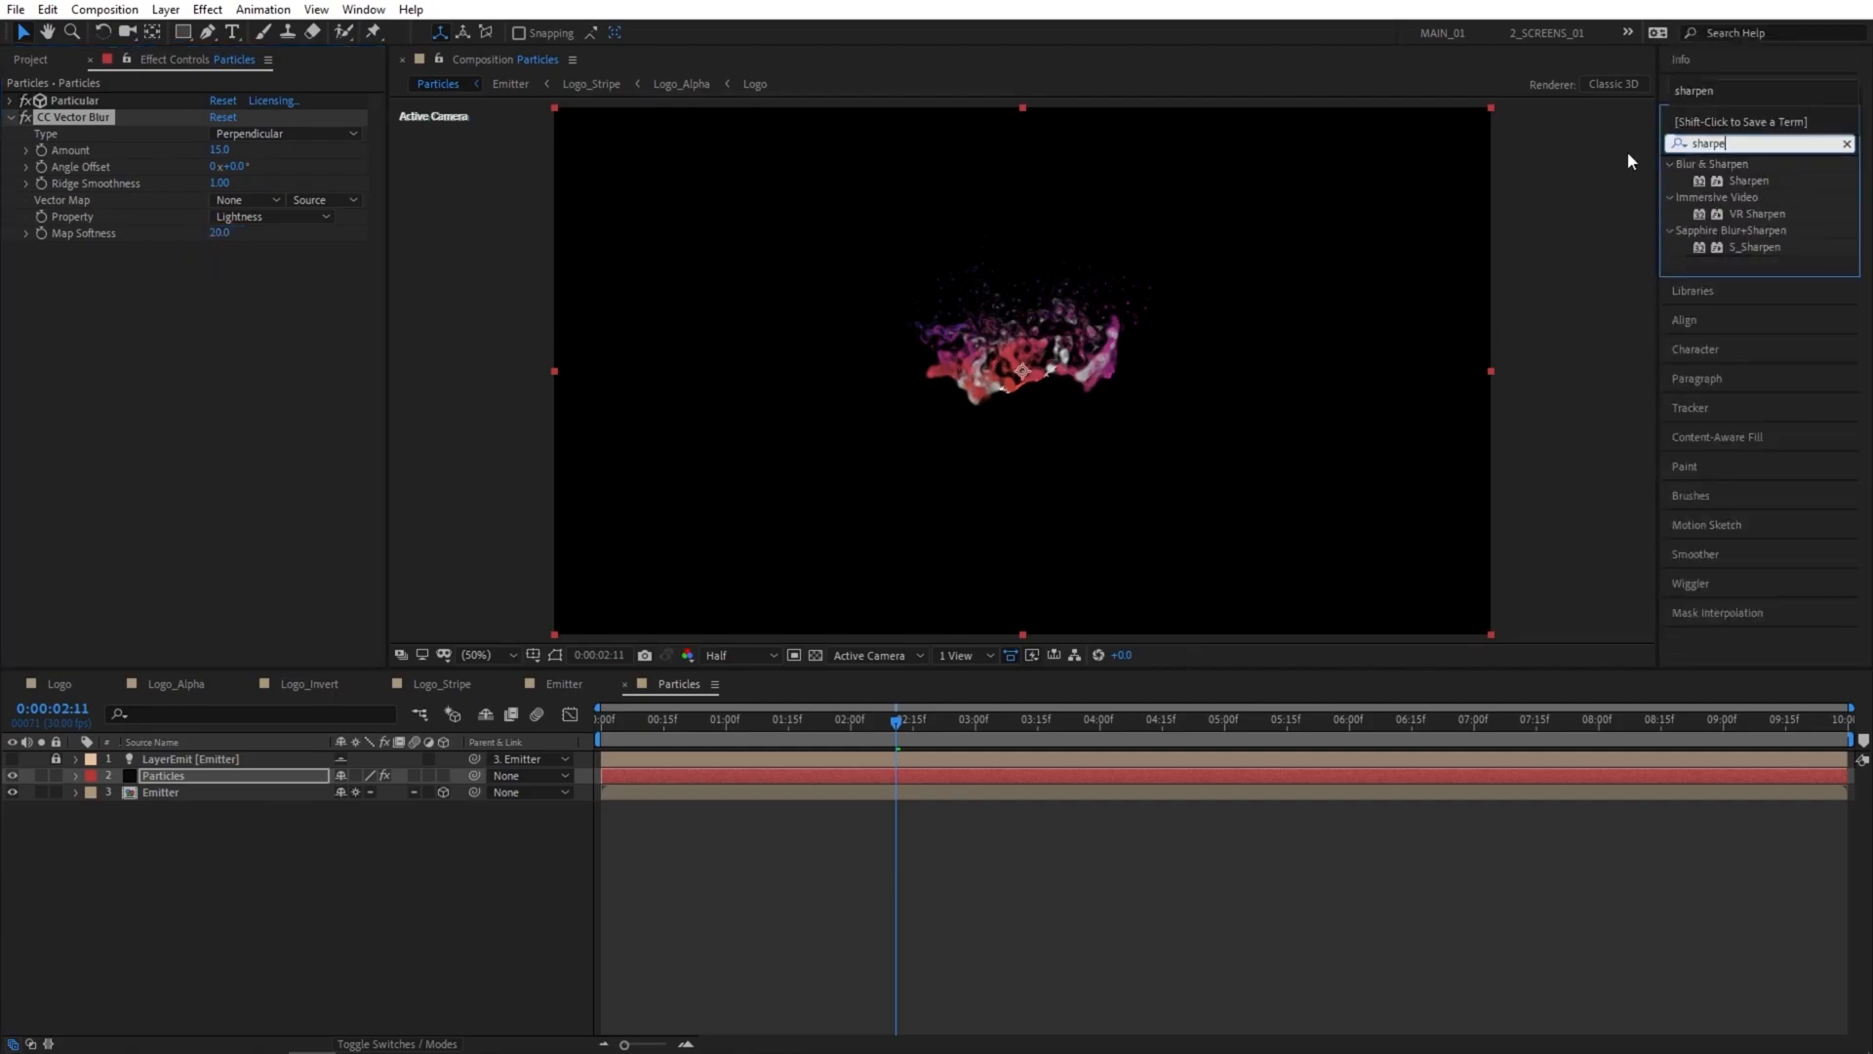
pyautogui.moveTo(1765, 178); pyautogui.dragTo(238, 775)
pyautogui.click(215, 267)
pyautogui.write('100')
pyautogui.press('Return')
# Add the Stylize Glow effect to the Particles layer with a glow radius of 50.
pyautogui.doubleClick(1716, 143)
pyautogui.write('glow')
pyautogui.moveTo(1742, 562); pyautogui.dragTo(166, 776)
pyautogui.click(219, 332)
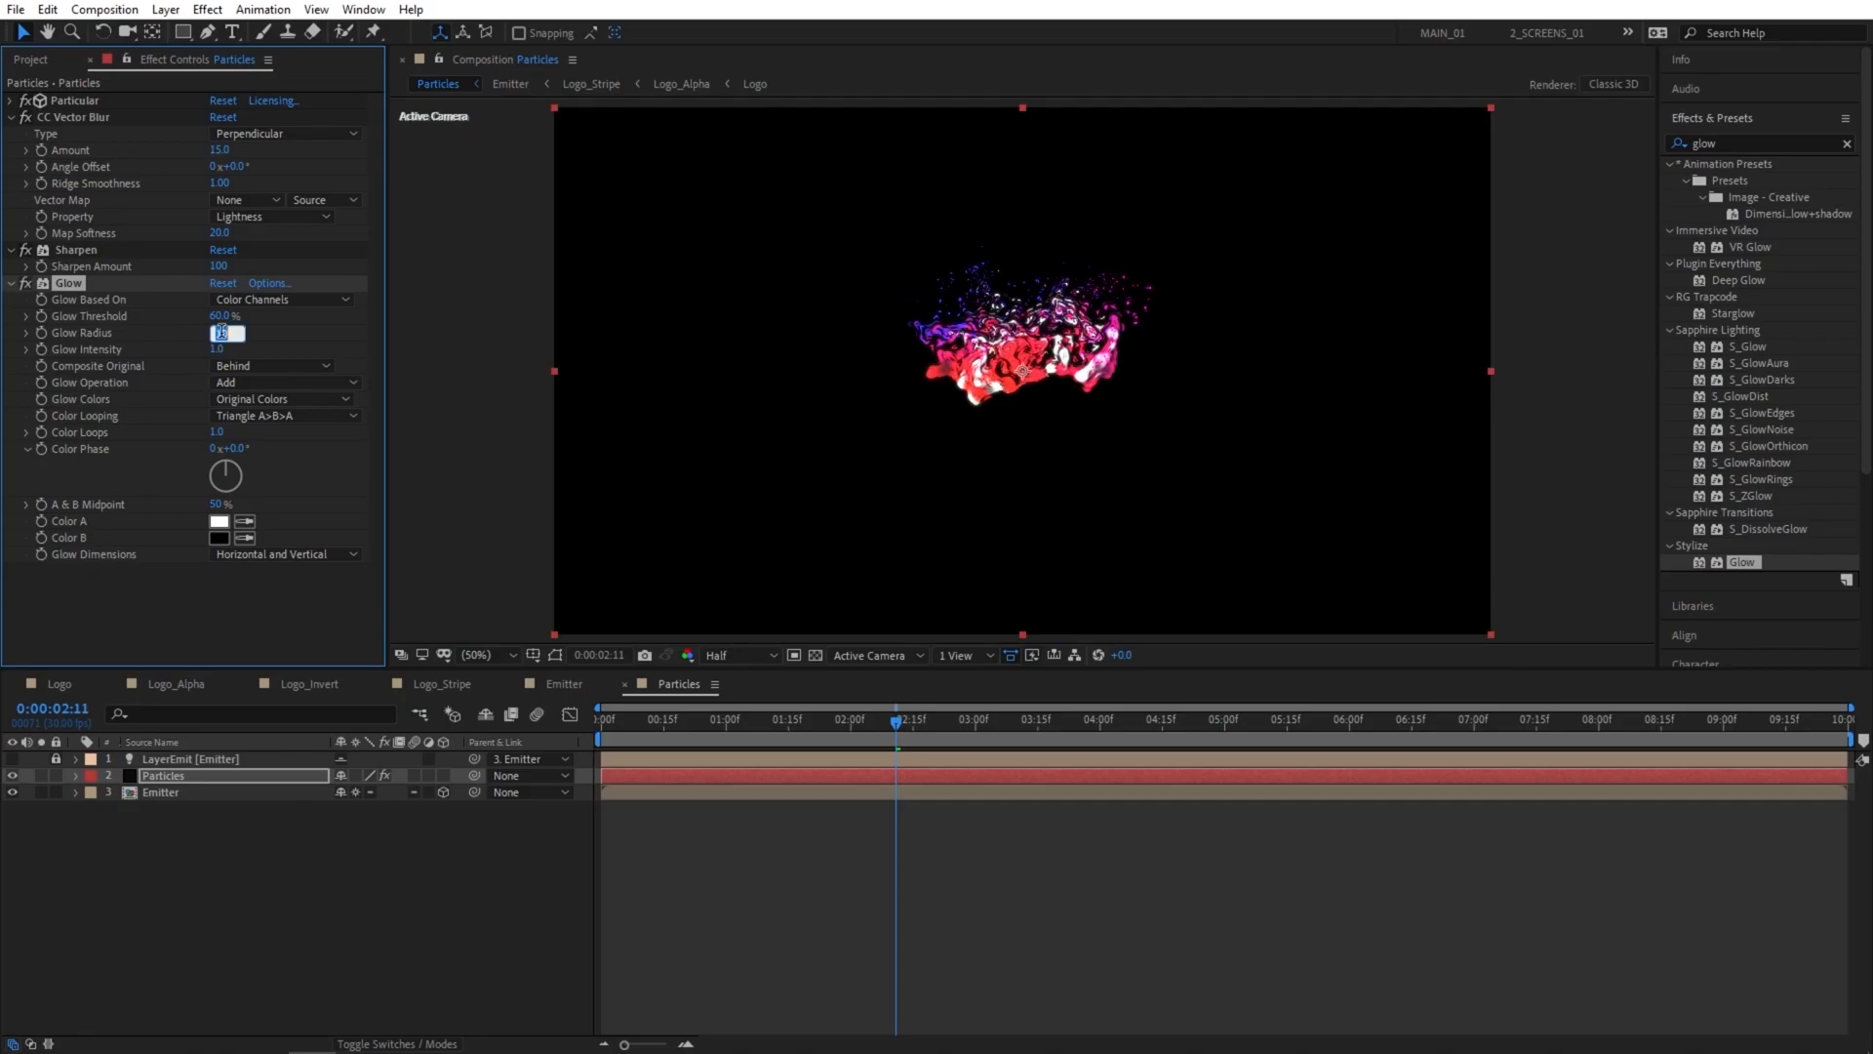
pyautogui.write('50')
pyautogui.press('Return')
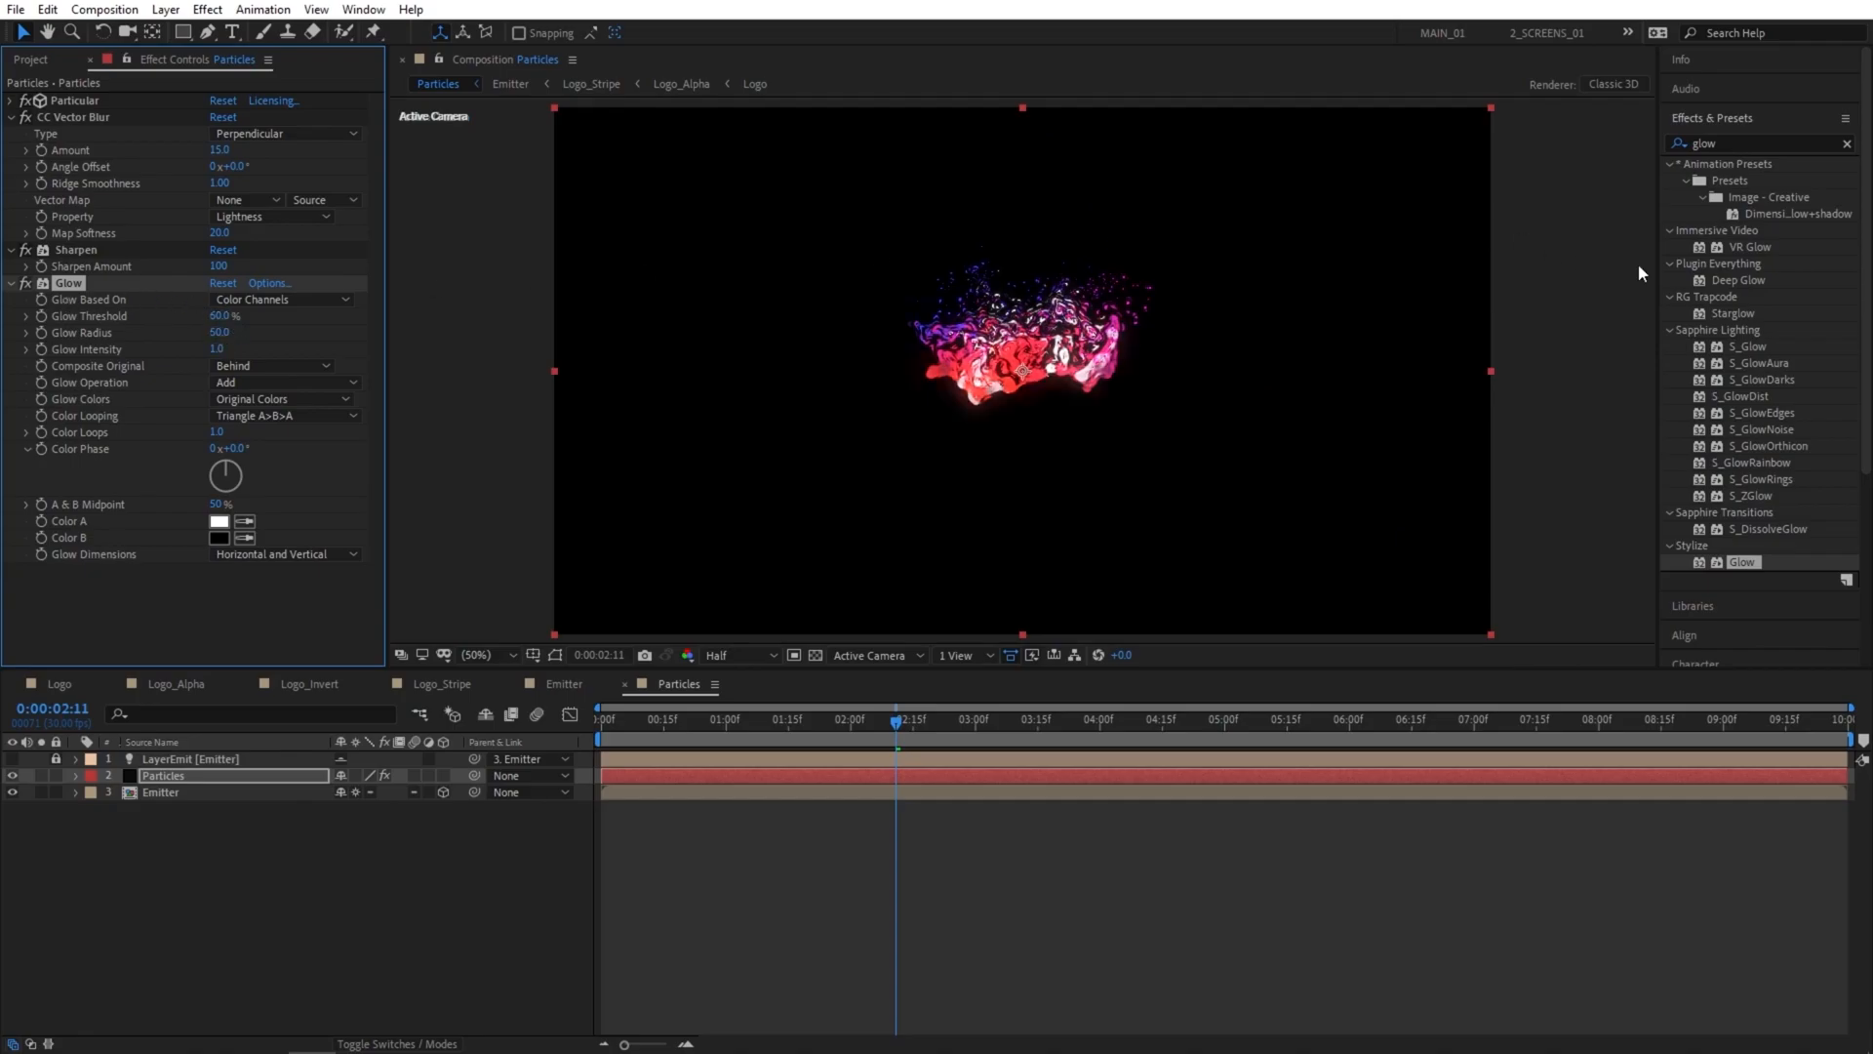
# Add a Glow effect to the Emitter layer with radius 20 and intensity 2, and preview the animation.
pyautogui.moveTo(1742, 562); pyautogui.dragTo(168, 793)
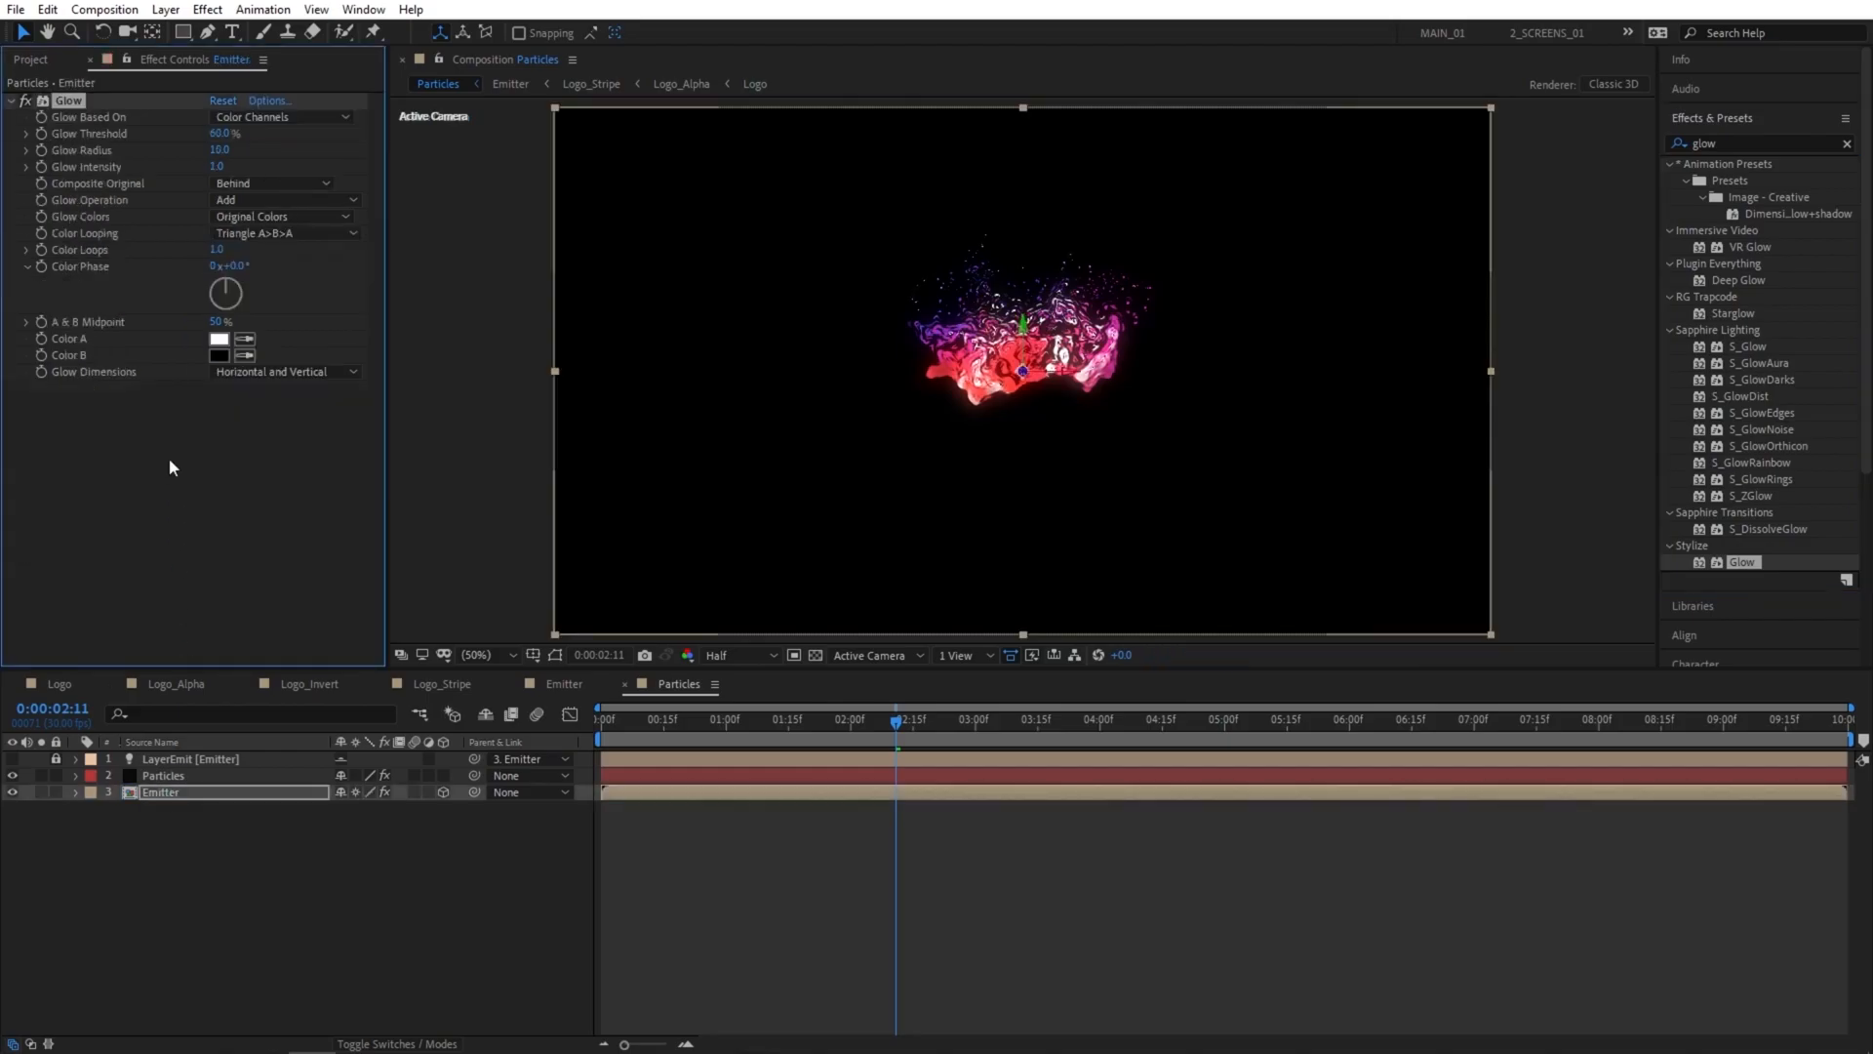
pyautogui.click(218, 152)
pyautogui.write('20')
pyautogui.press('Return')
pyautogui.write('2')
pyautogui.press('Return')
pyautogui.click(629, 730)
pyautogui.press('space')
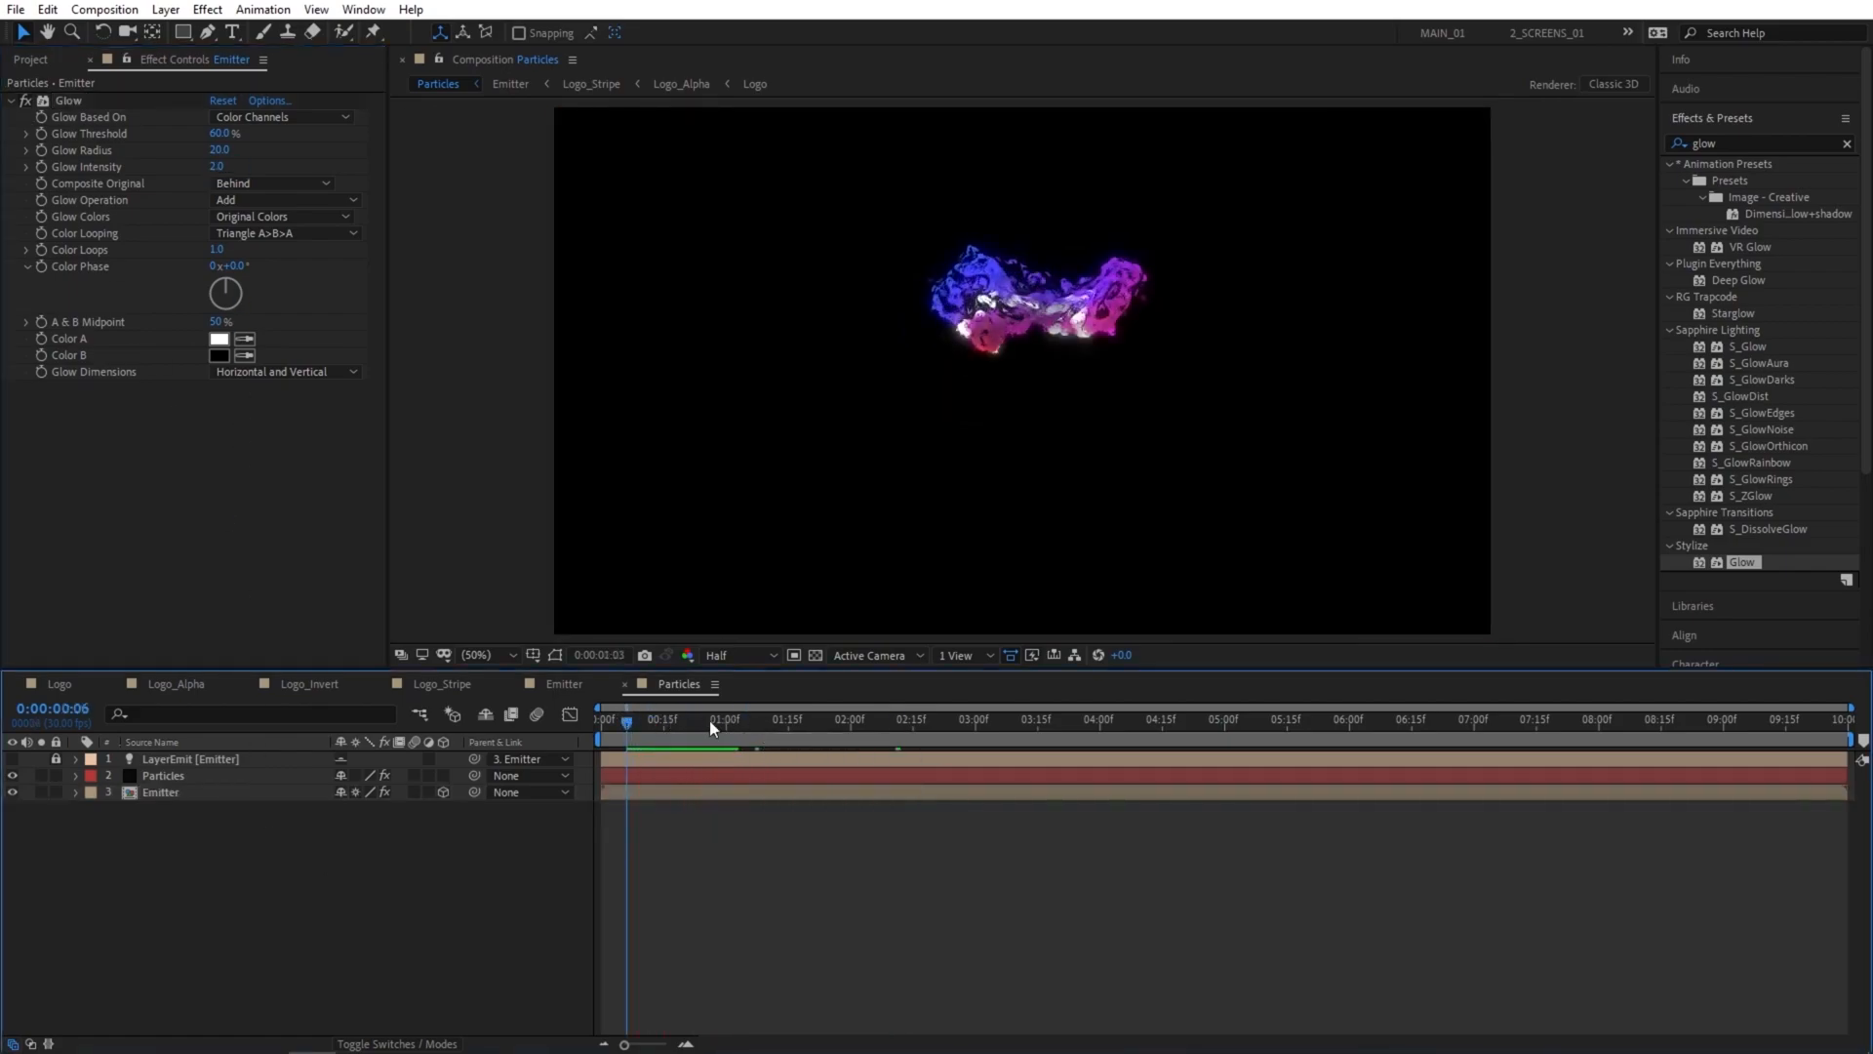
pyautogui.click(968, 730)
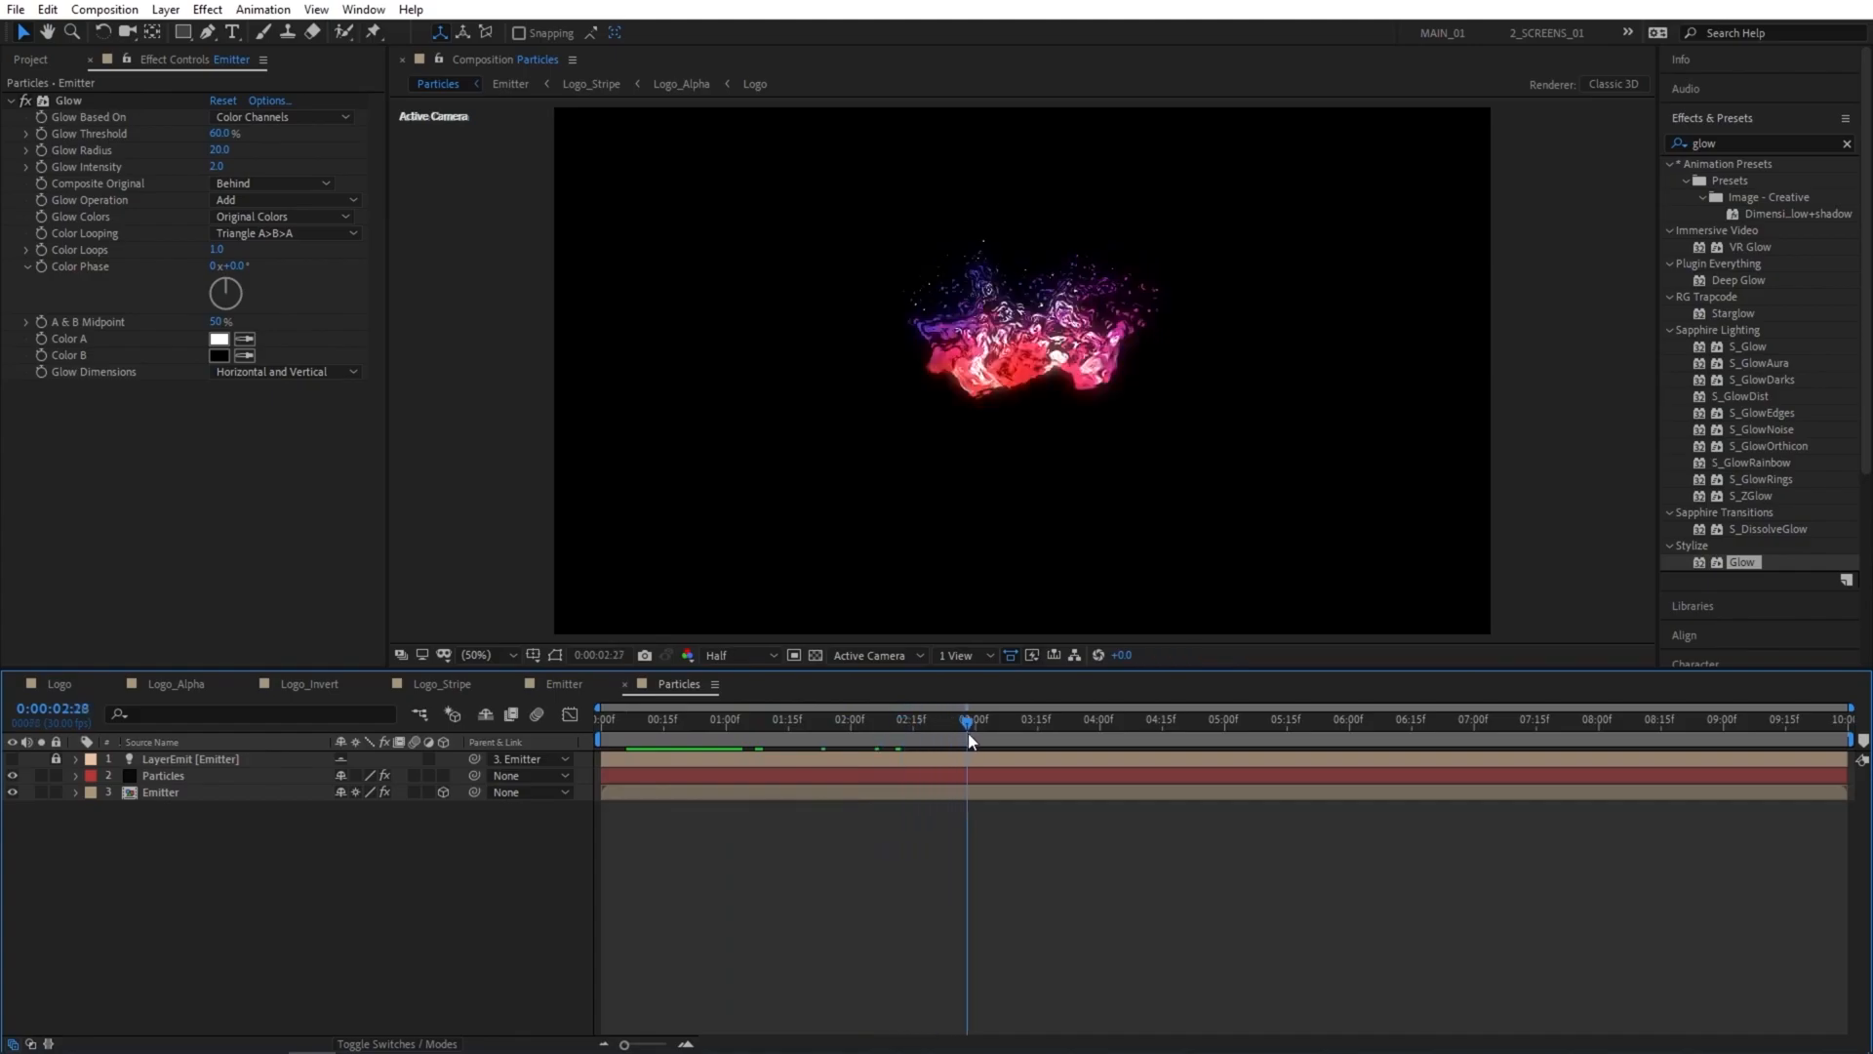
# Create a new composition named Animation and place the Particles composition in it.
pyautogui.click(31, 65)
pyautogui.click(61, 657)
pyautogui.write('Animation')
pyautogui.press('Return')
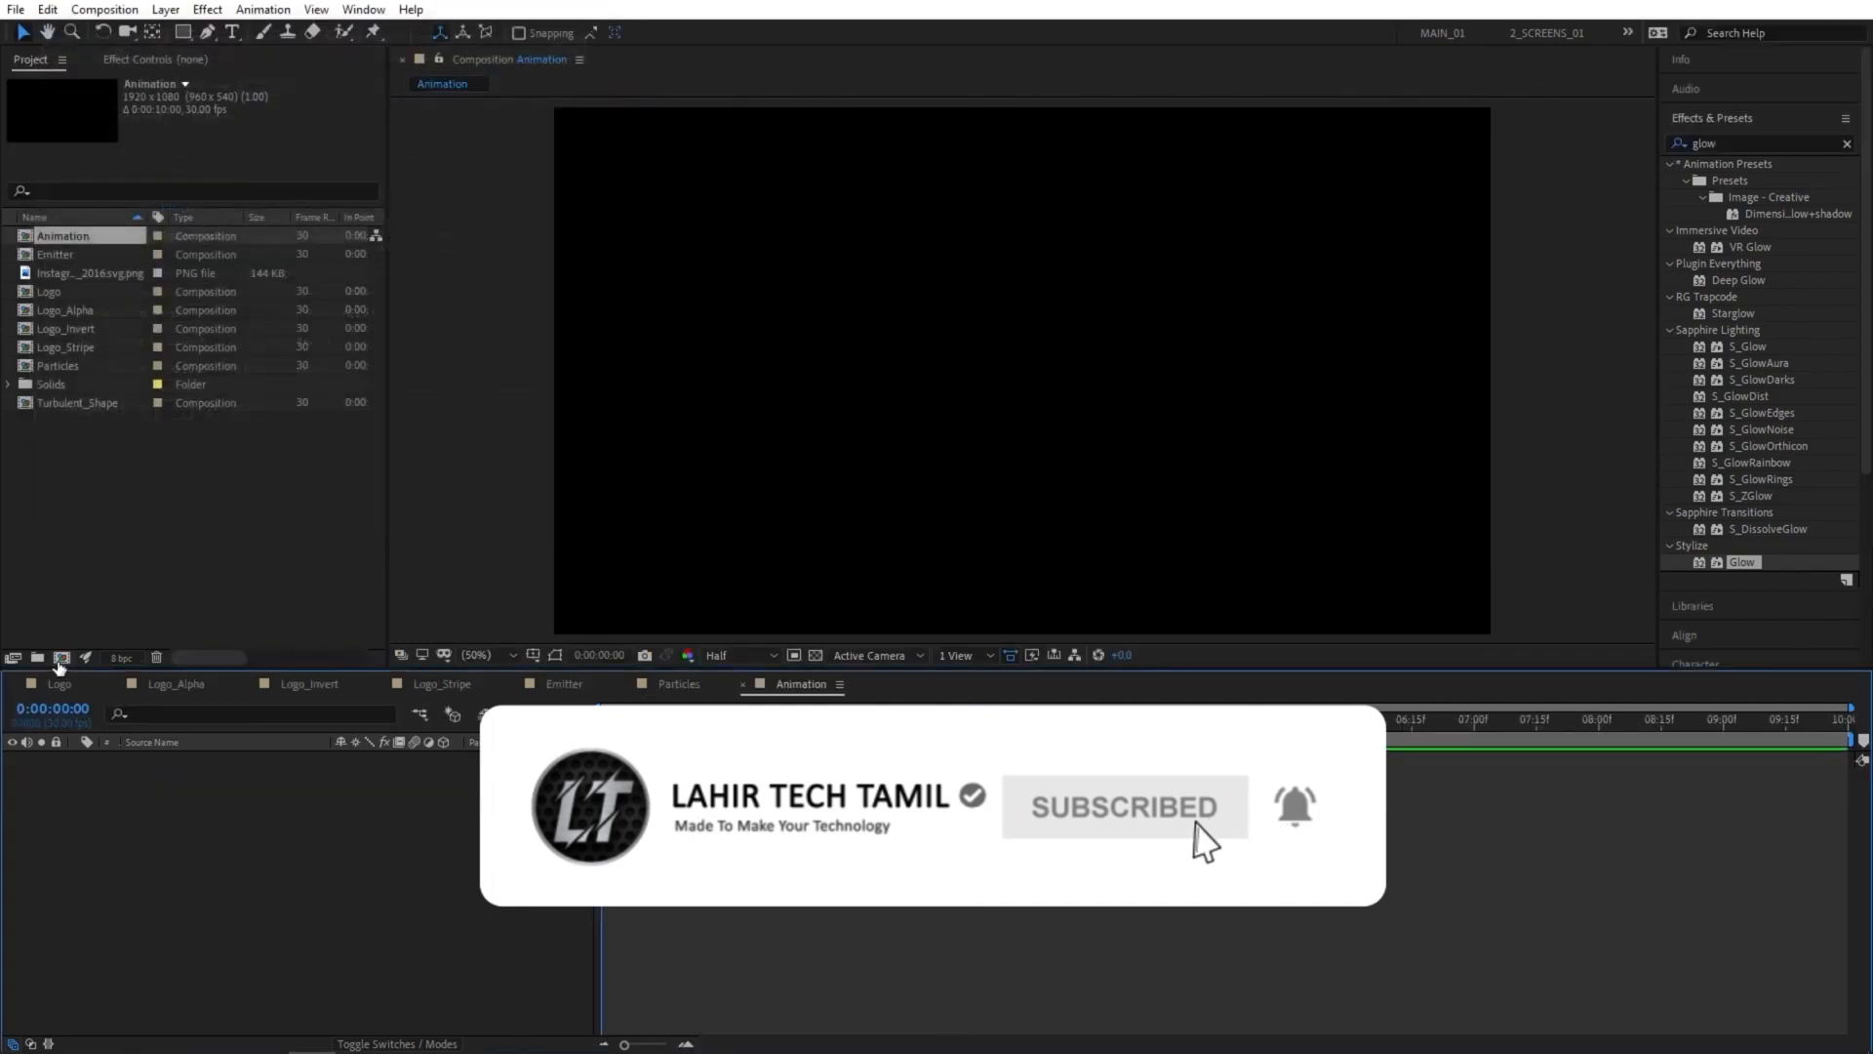
pyautogui.moveTo(58, 366); pyautogui.dragTo(156, 817)
pyautogui.moveTo(663, 735); pyautogui.dragTo(874, 729)
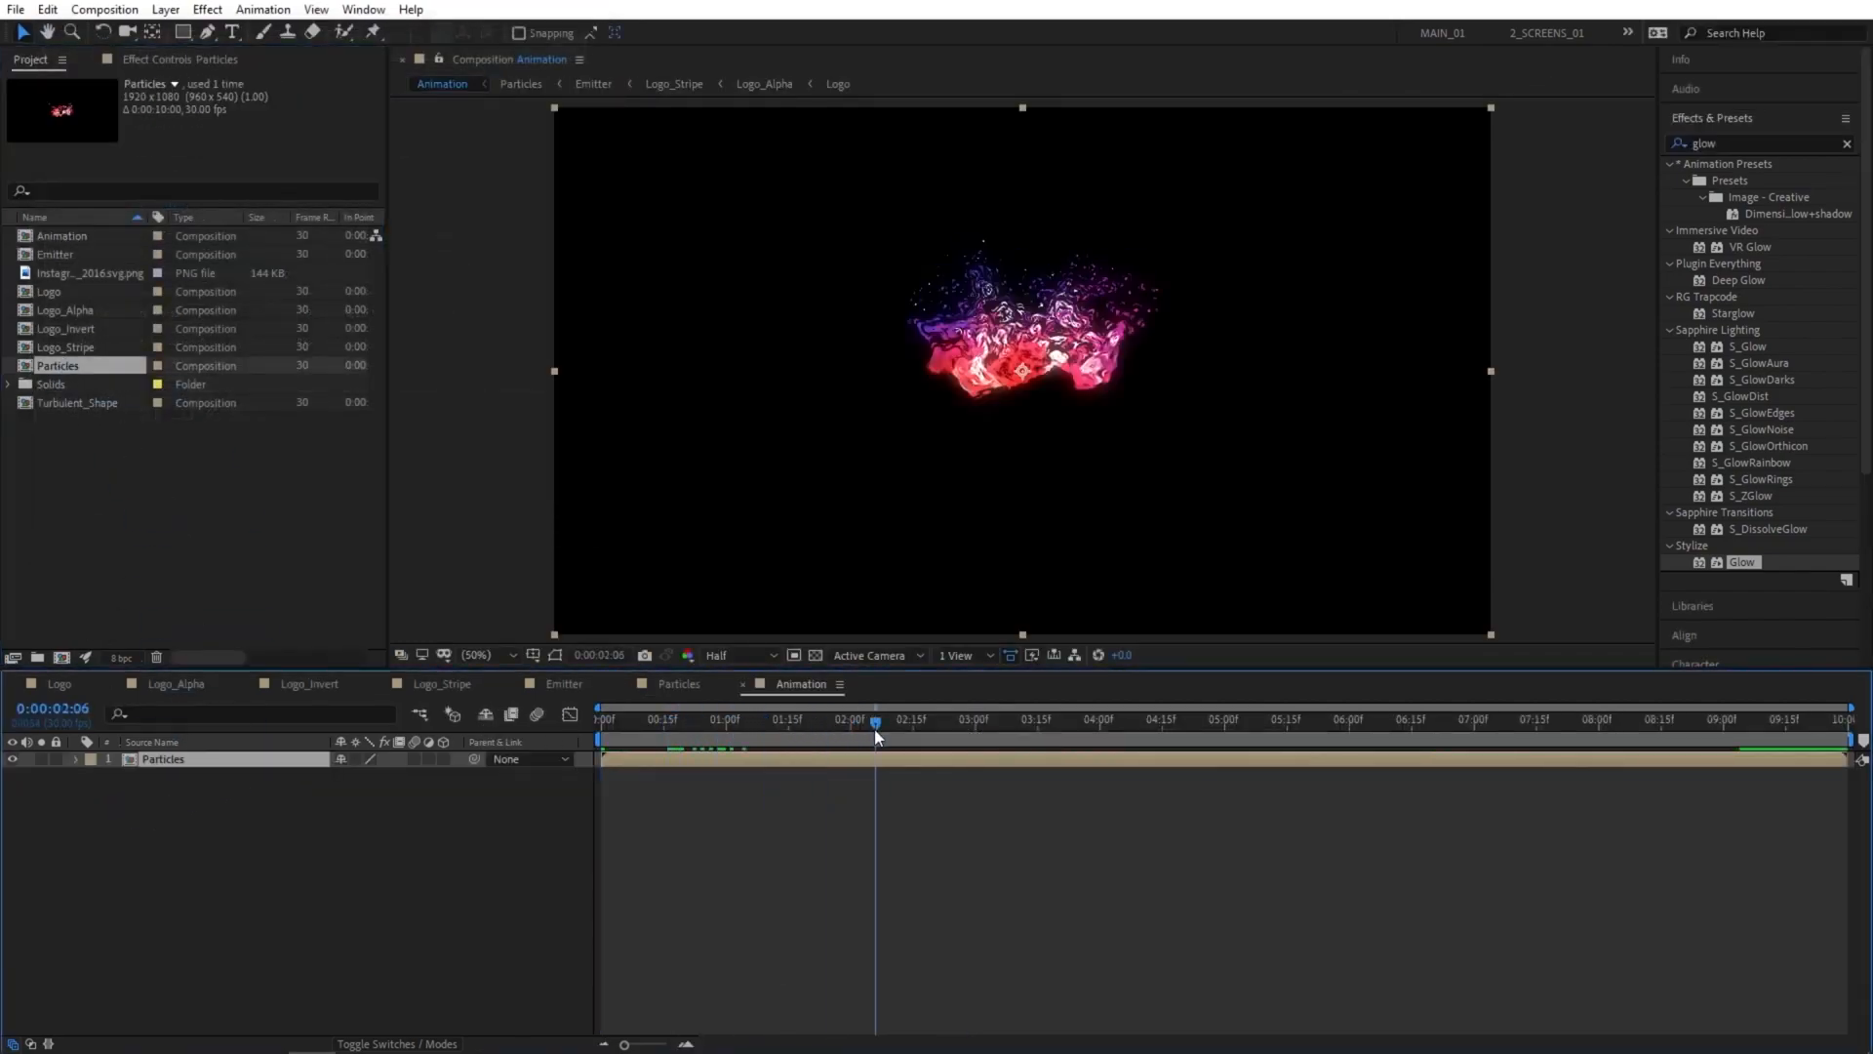
# Create a black 1920 x 1080 px solid named Floor in the Animation composition.
pyautogui.click(203, 534)
pyautogui.rightClick(162, 826)
pyautogui.moveTo(214, 845)
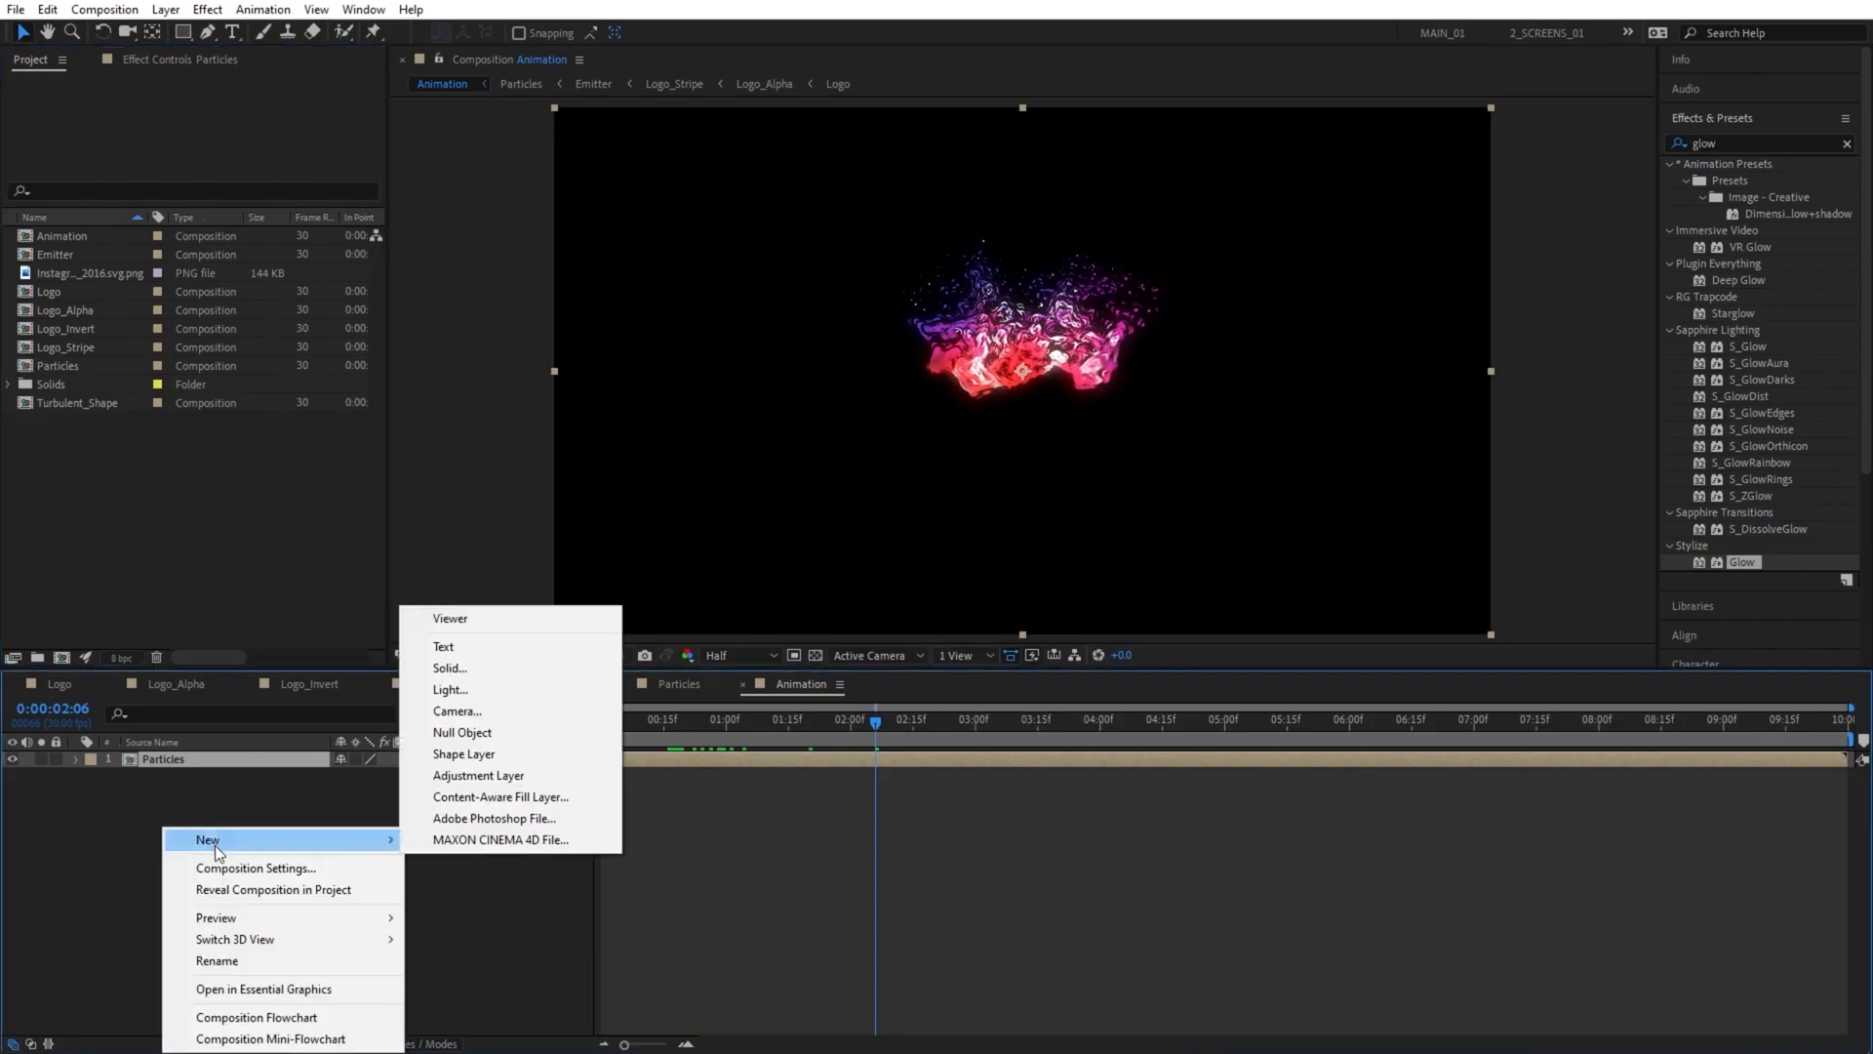
pyautogui.click(447, 669)
pyautogui.write('Fl')
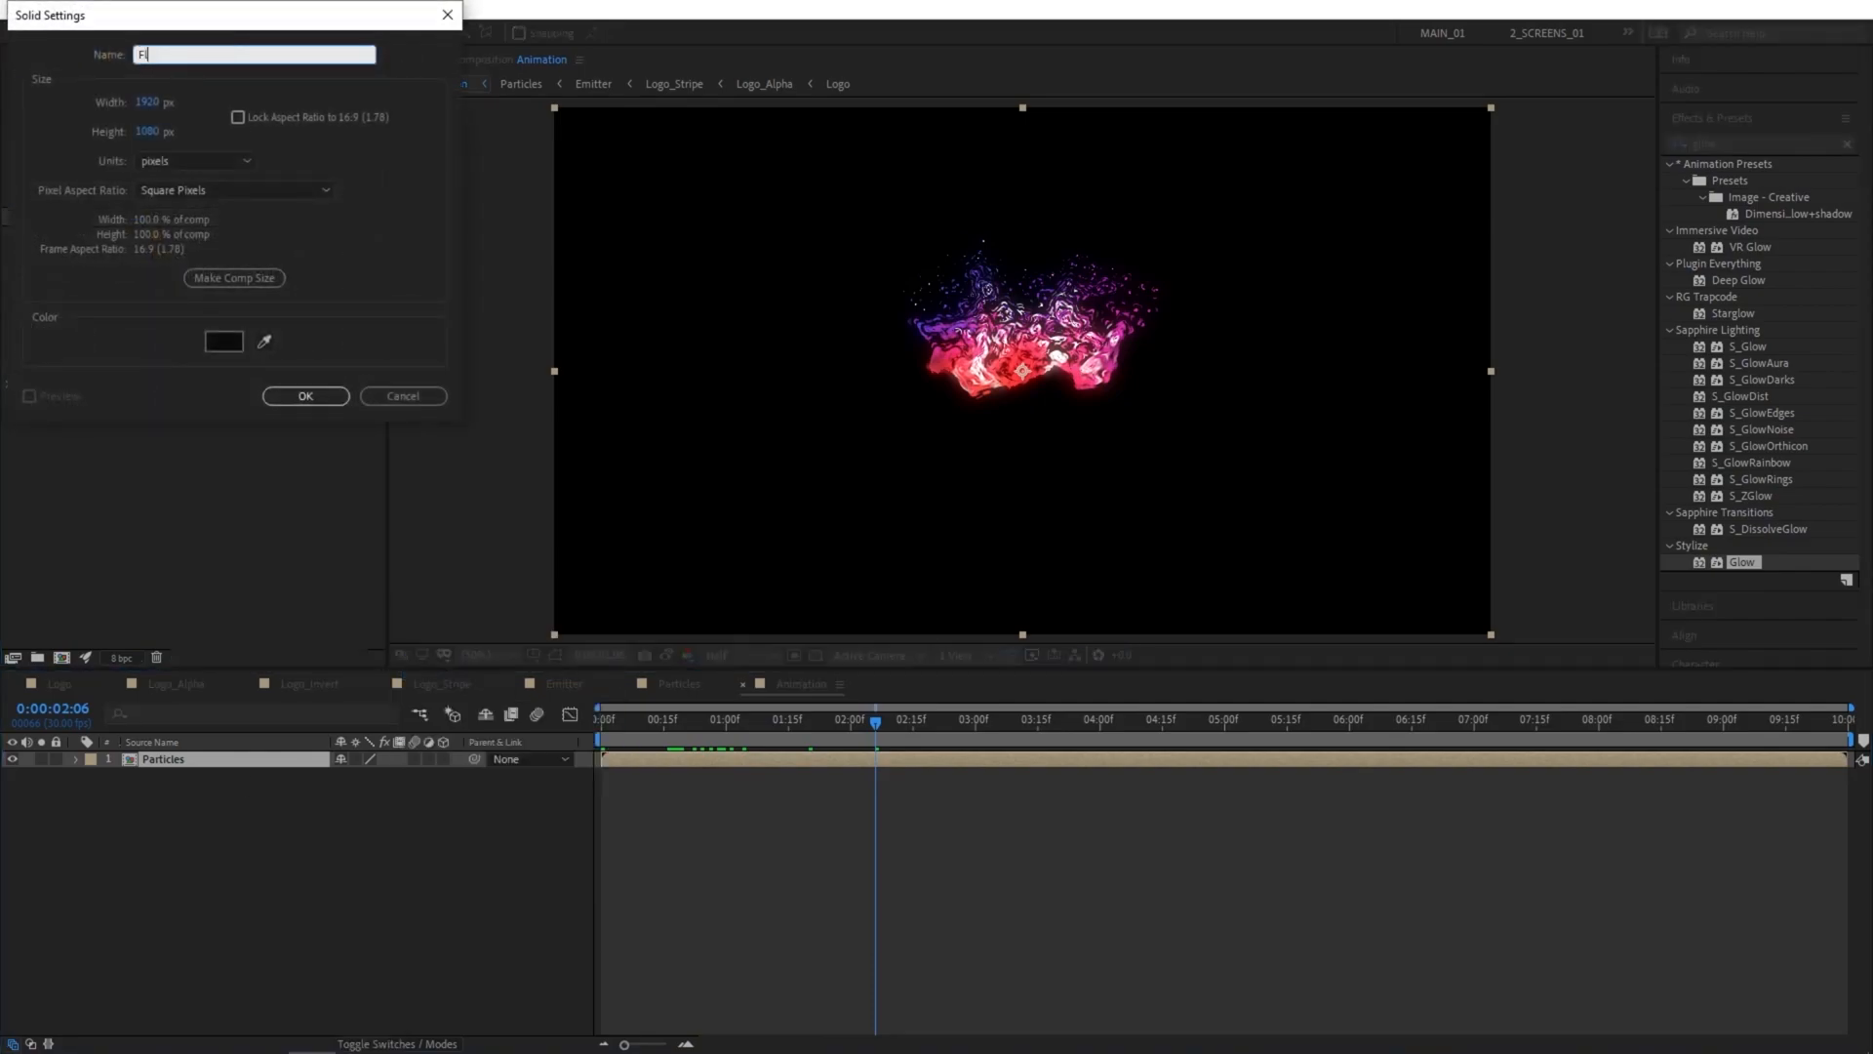
pyautogui.write('oor')
pyautogui.press('Return')
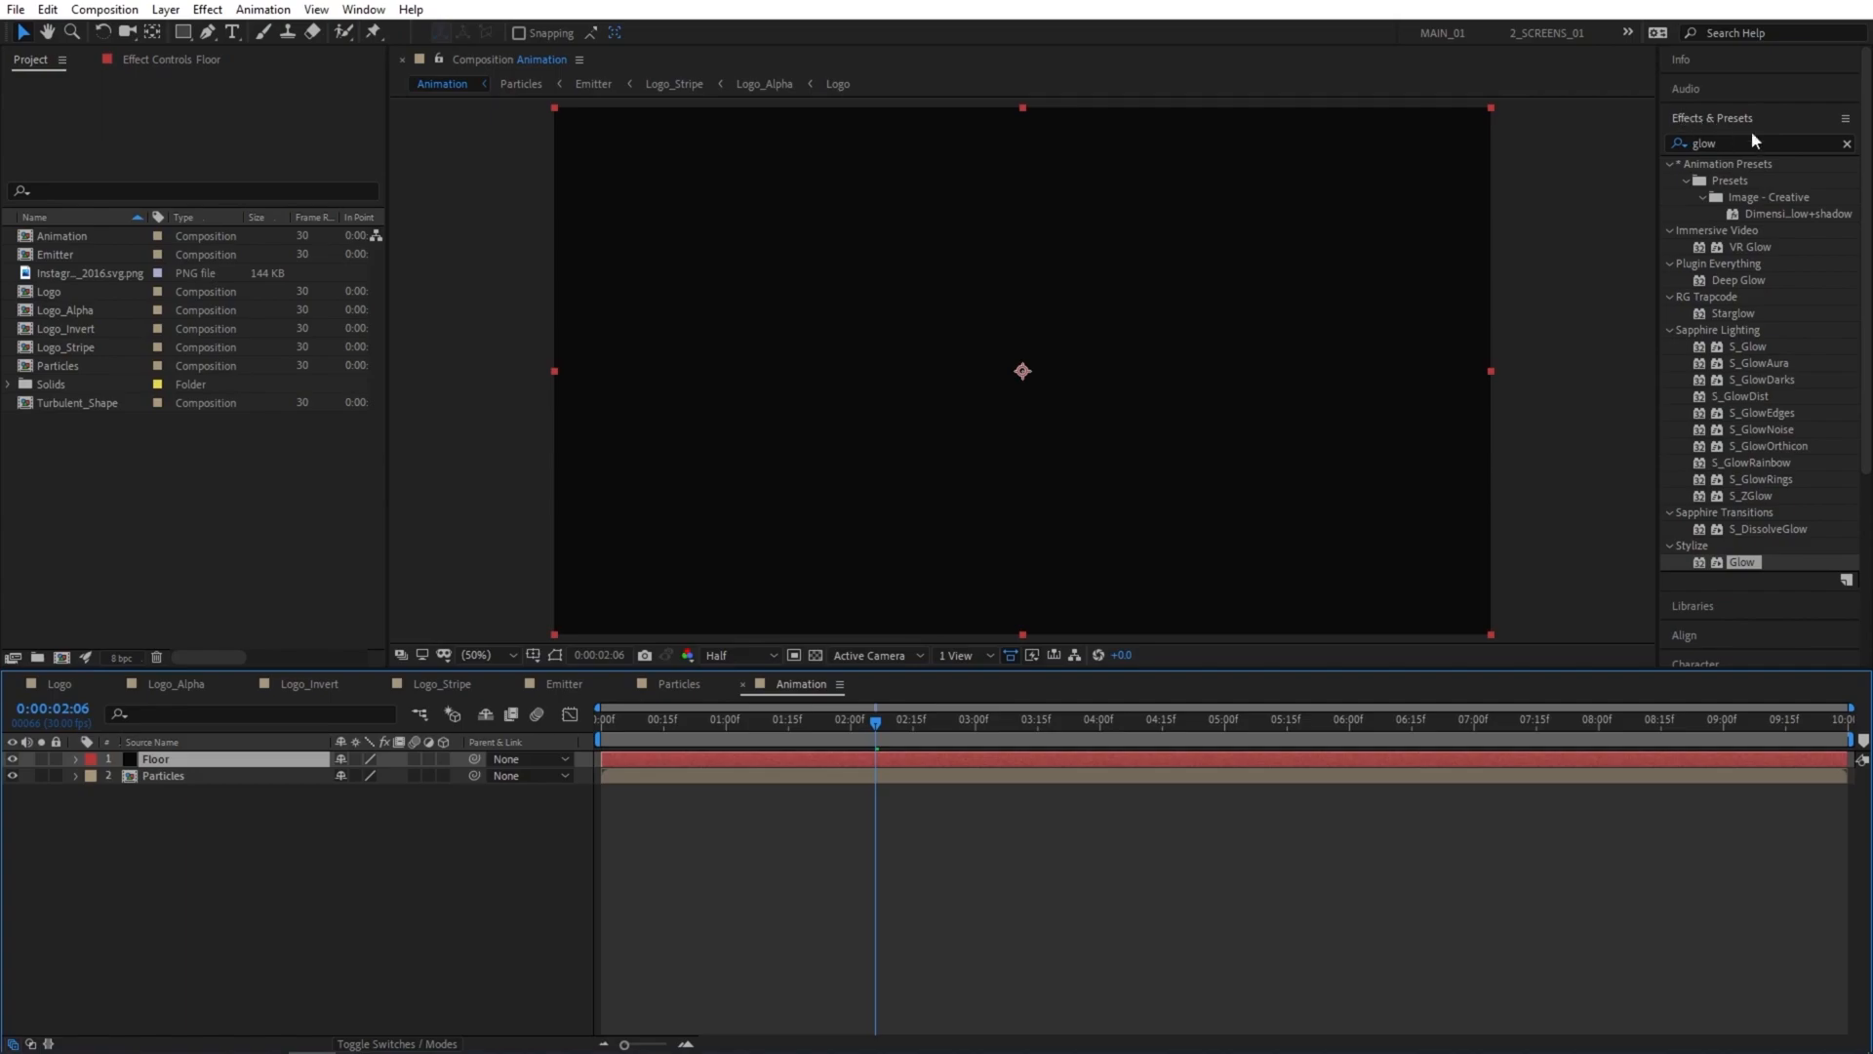
# Add the Fractal Noise effect to the Floor solid.
pyautogui.click(1717, 143)
pyautogui.write('fracta')
pyautogui.moveTo(1720, 249); pyautogui.dragTo(199, 760)
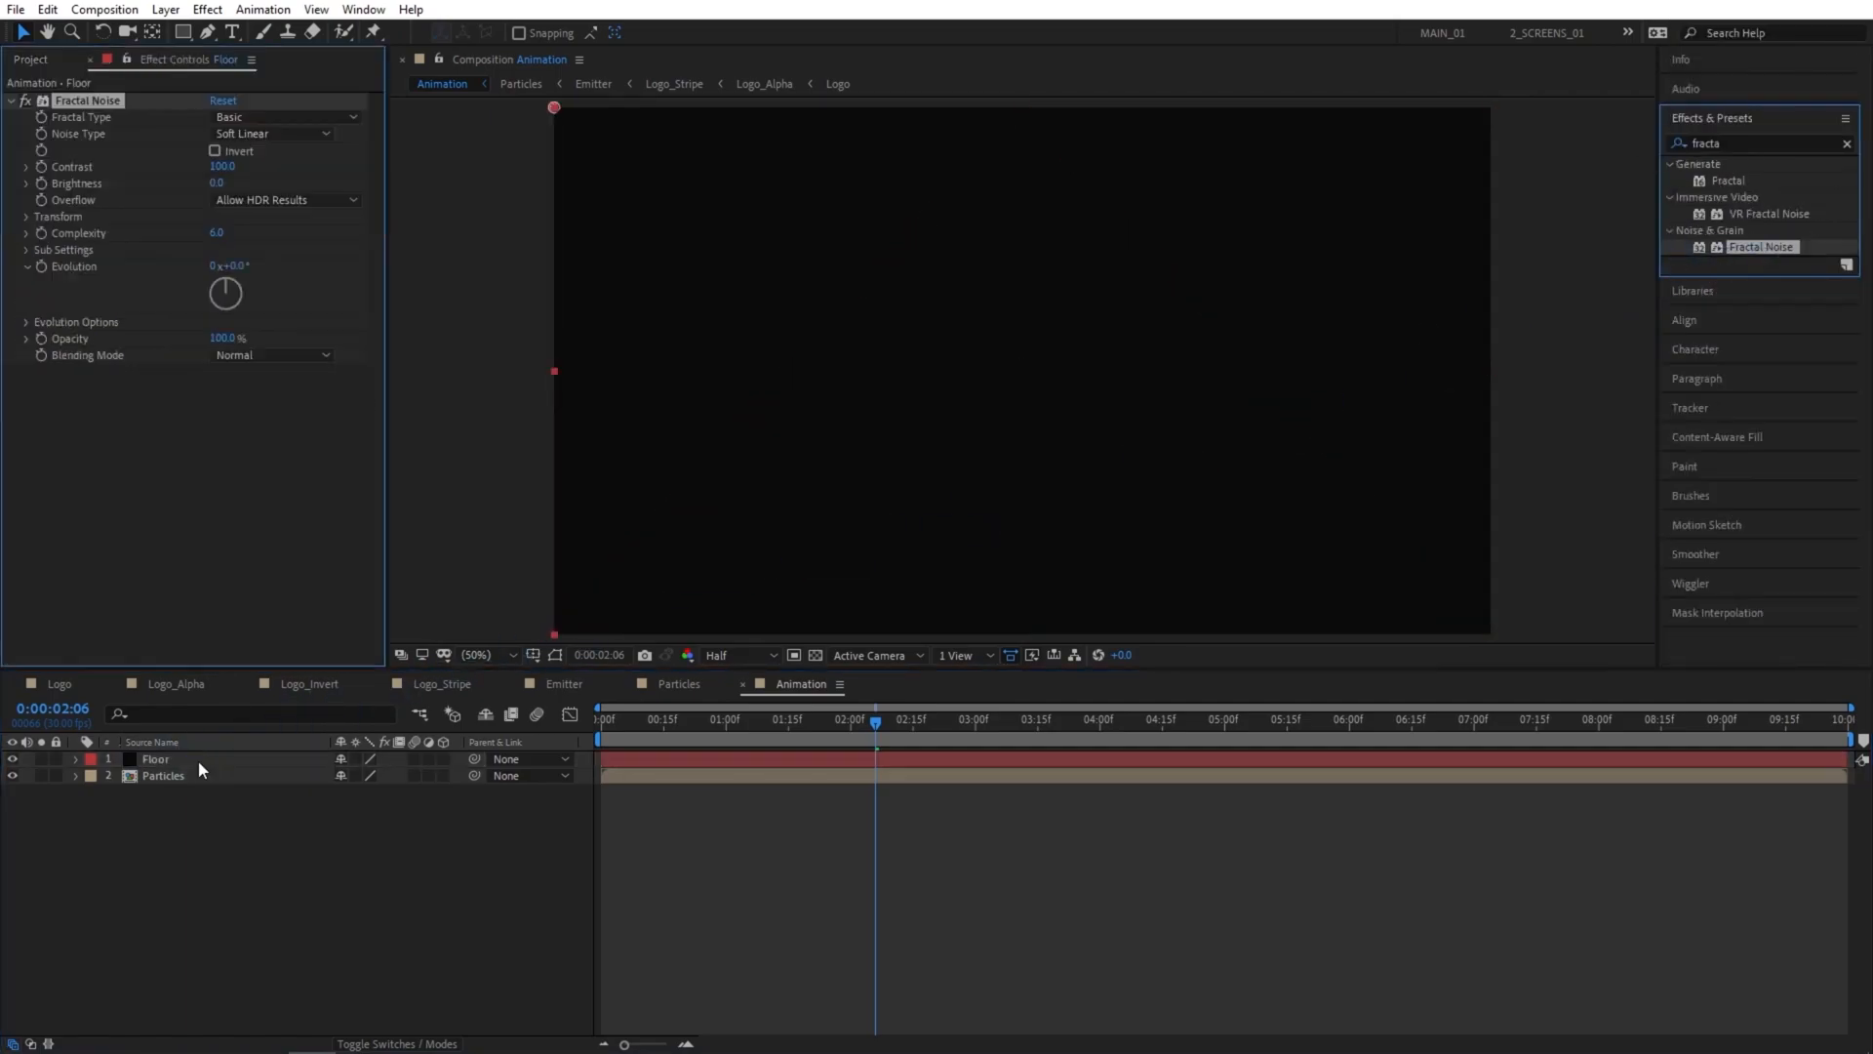
# Make the Floor layer 3D and set its X Rotation to -90°.
pyautogui.click(443, 758)
pyautogui.press('r')
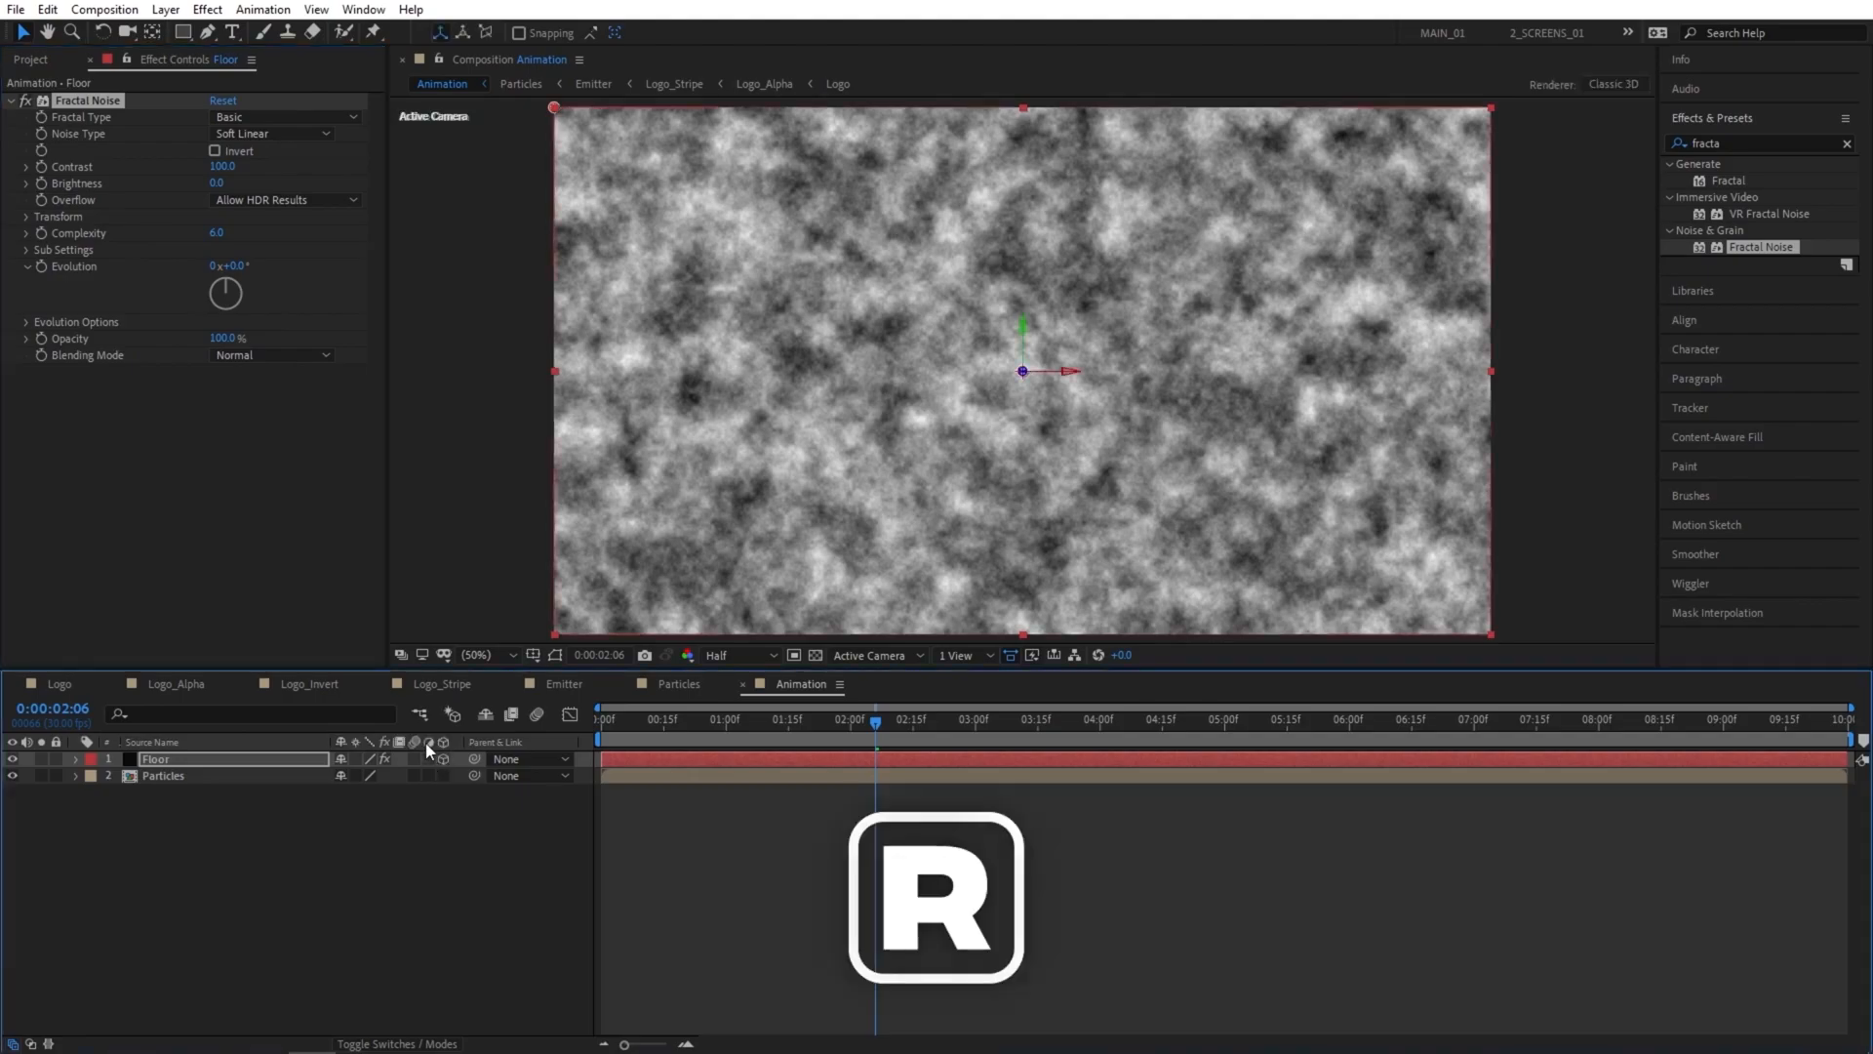
pyautogui.moveTo(369, 797); pyautogui.dragTo(362, 796)
pyautogui.click(362, 795)
pyautogui.write('-90')
pyautogui.press('Return')
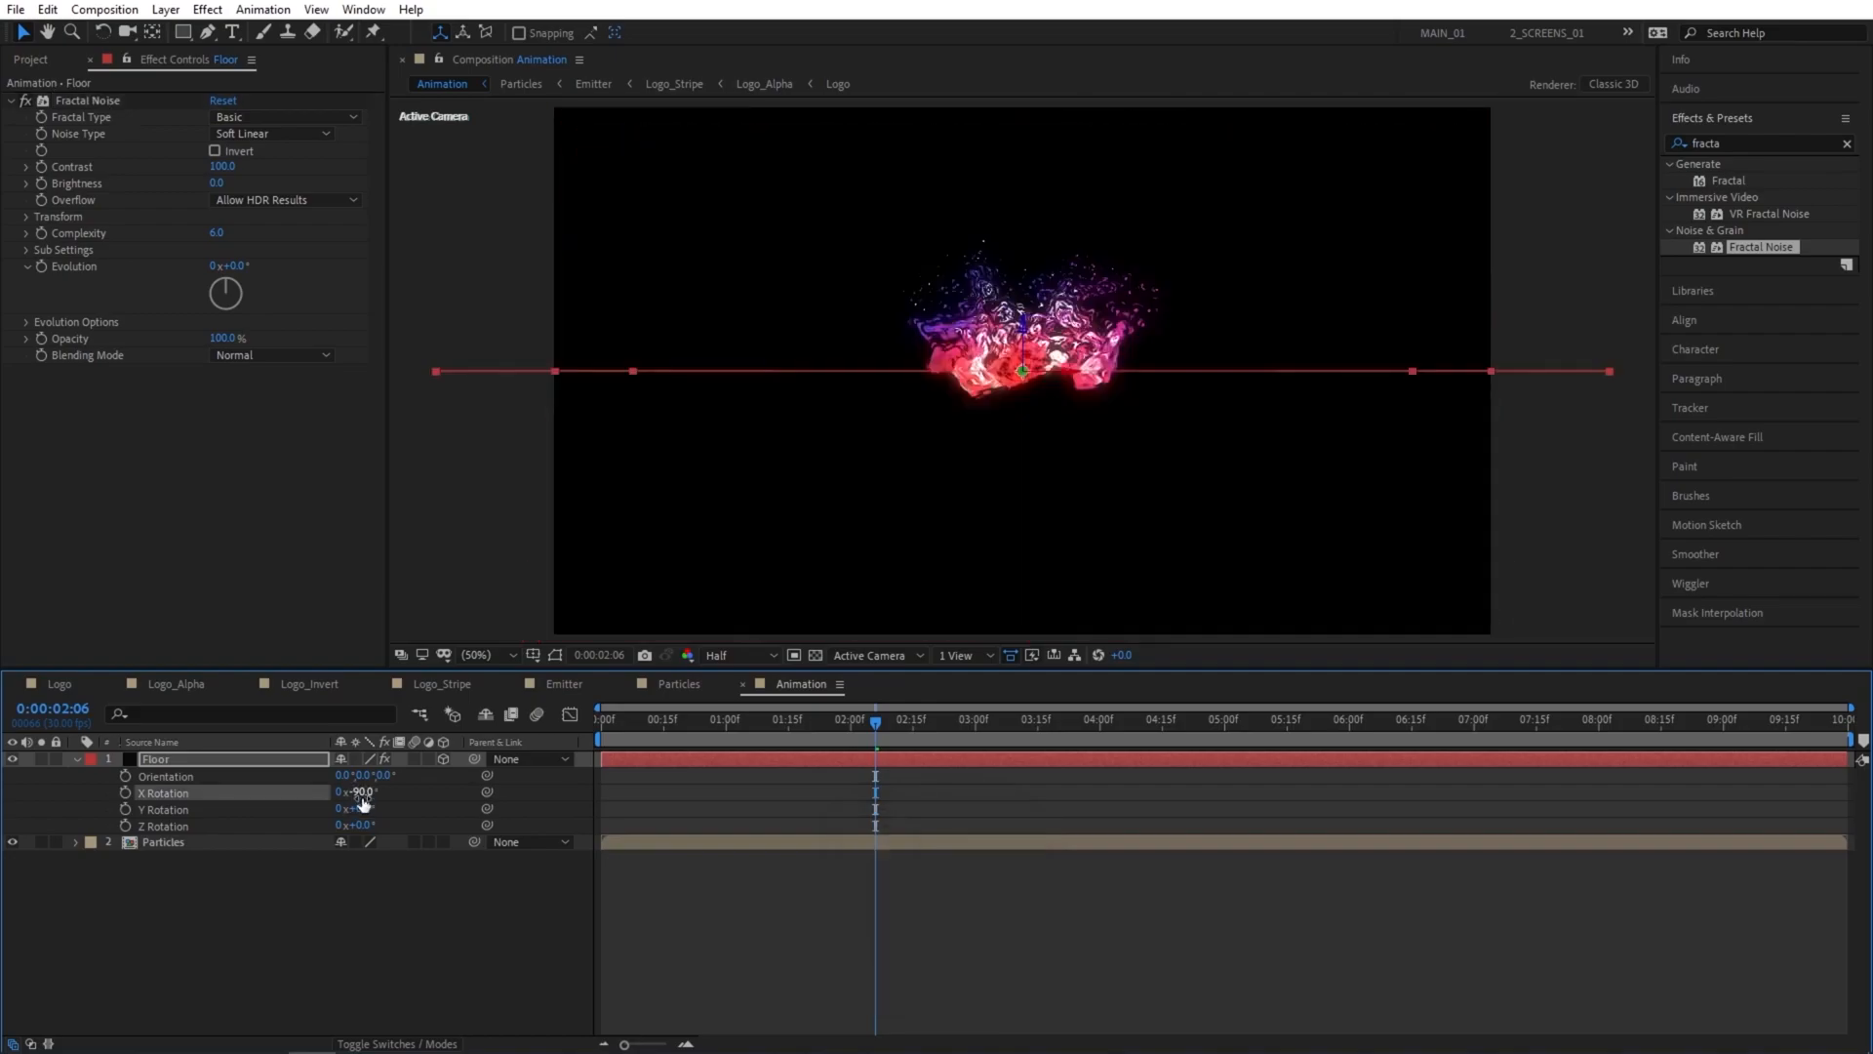
# Move the Floor layer down below the particles and scale it up to 224%.
pyautogui.click(1025, 328)
pyautogui.moveTo(1025, 329); pyautogui.dragTo(1032, 540)
pyautogui.press('s')
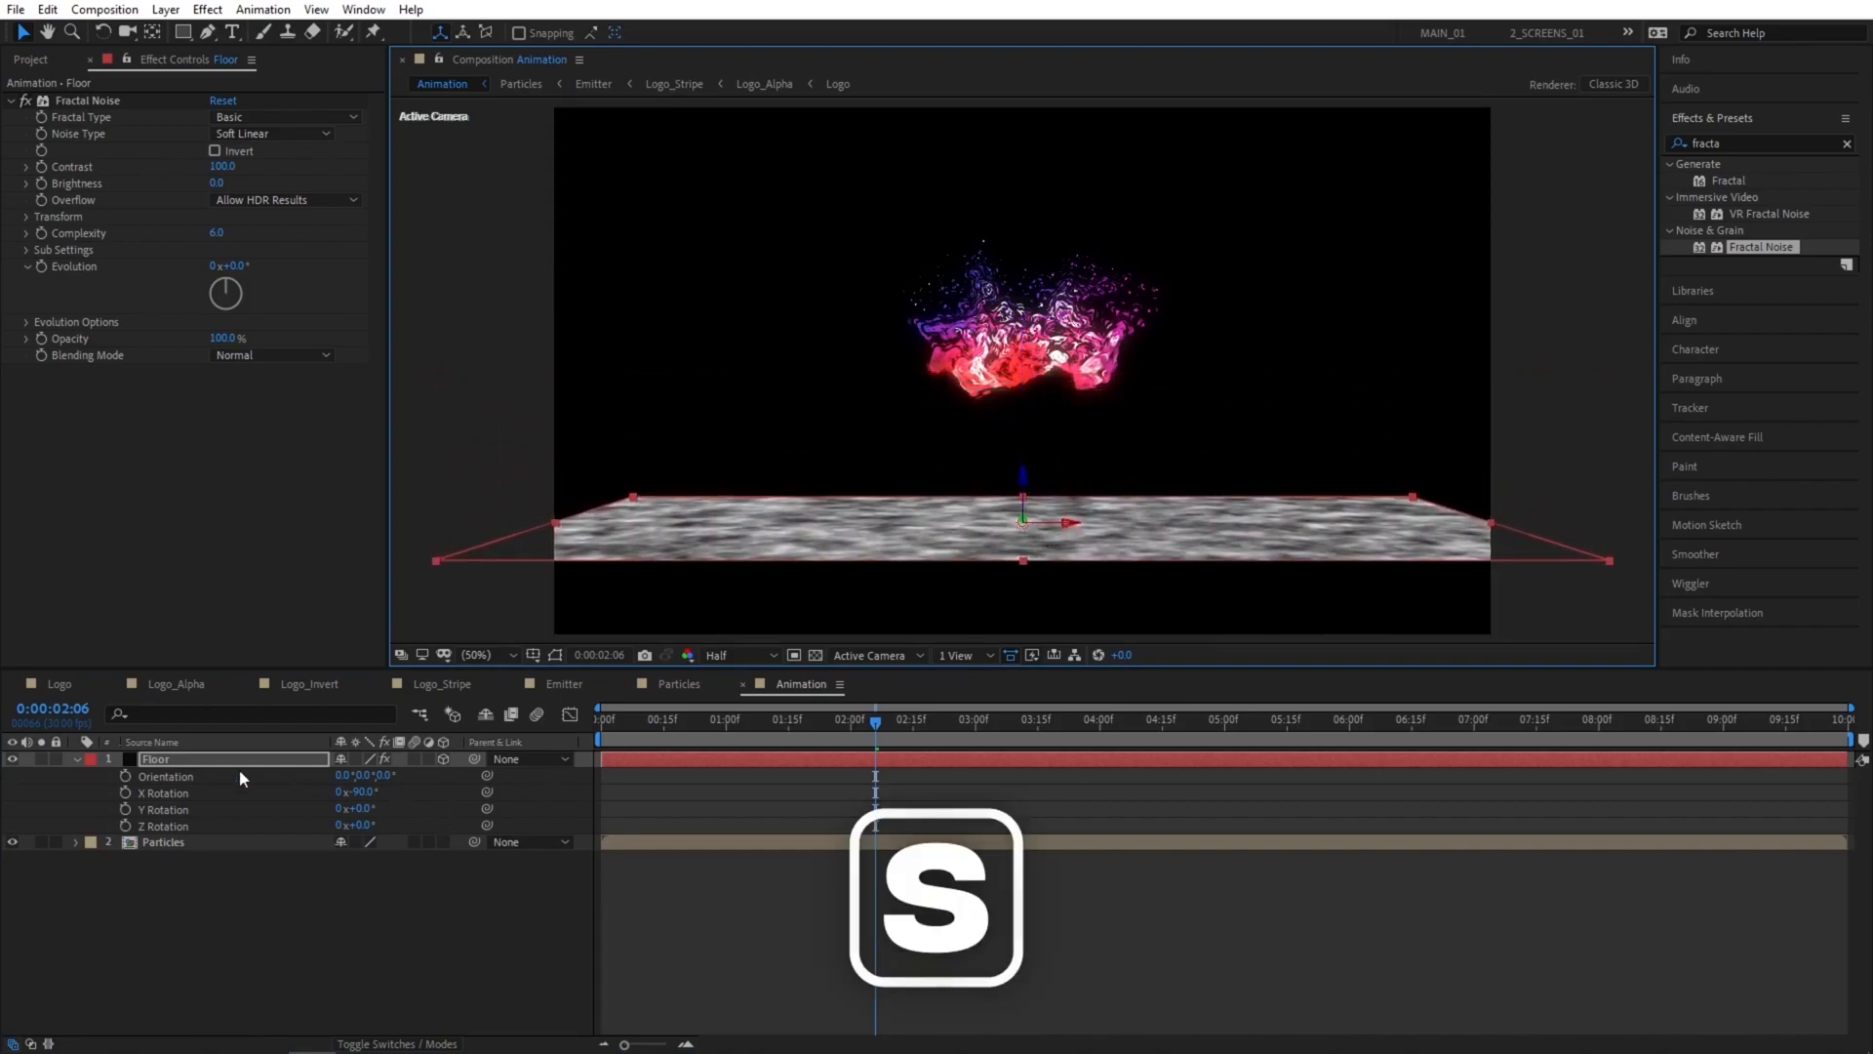
pyautogui.moveTo(390, 776); pyautogui.dragTo(485, 787)
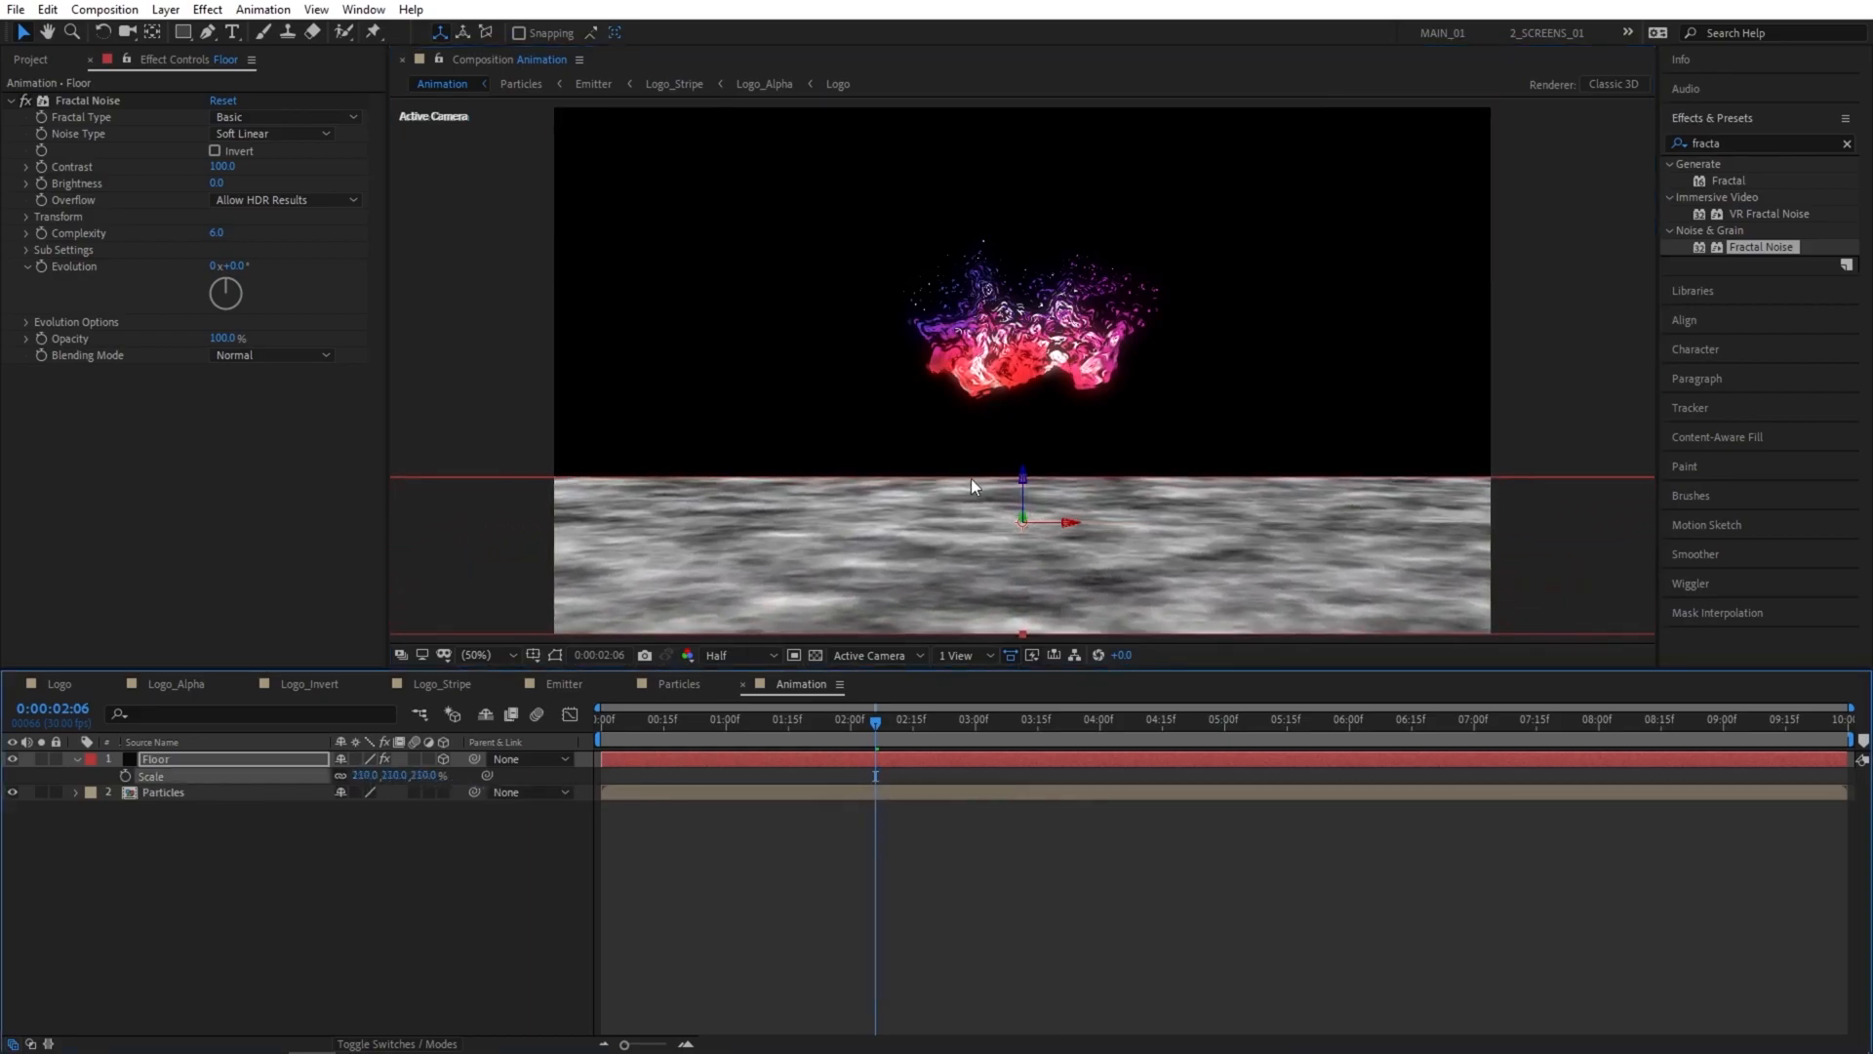
pyautogui.moveTo(1022, 478); pyautogui.dragTo(1022, 472)
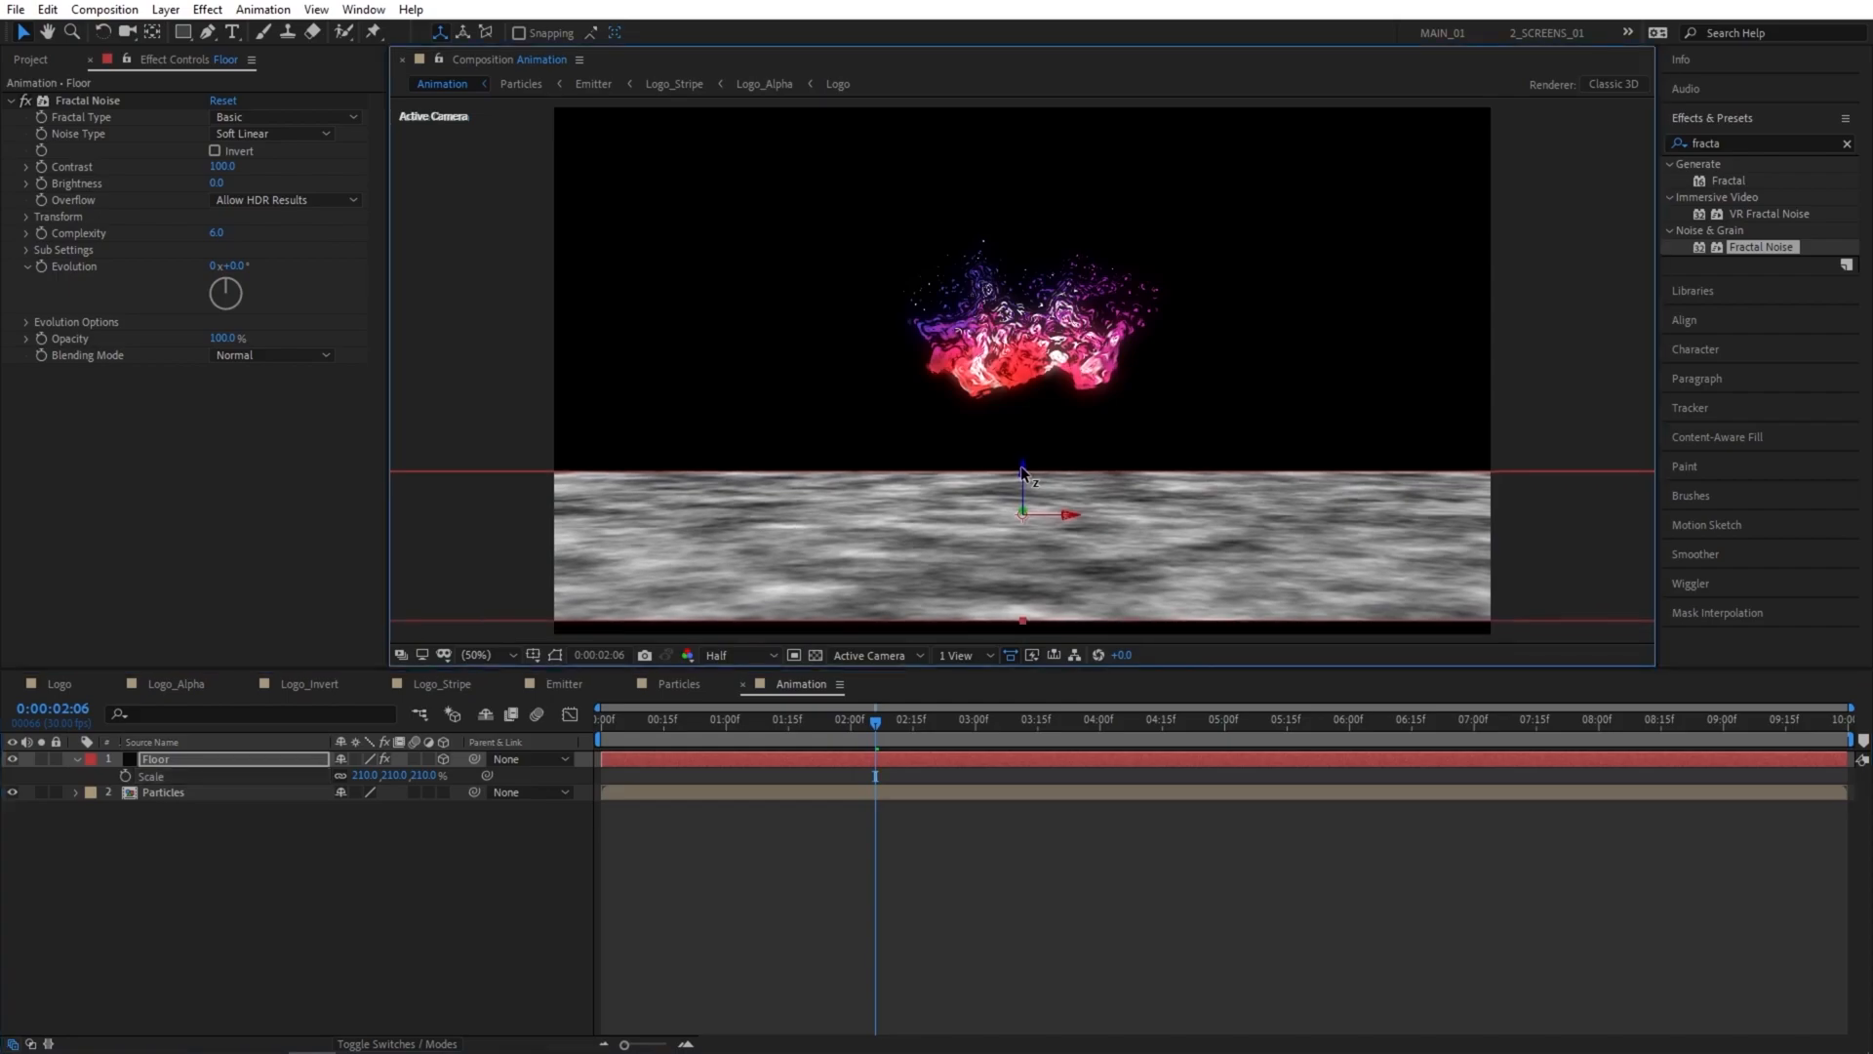
pyautogui.moveTo(394, 774); pyautogui.dragTo(404, 774)
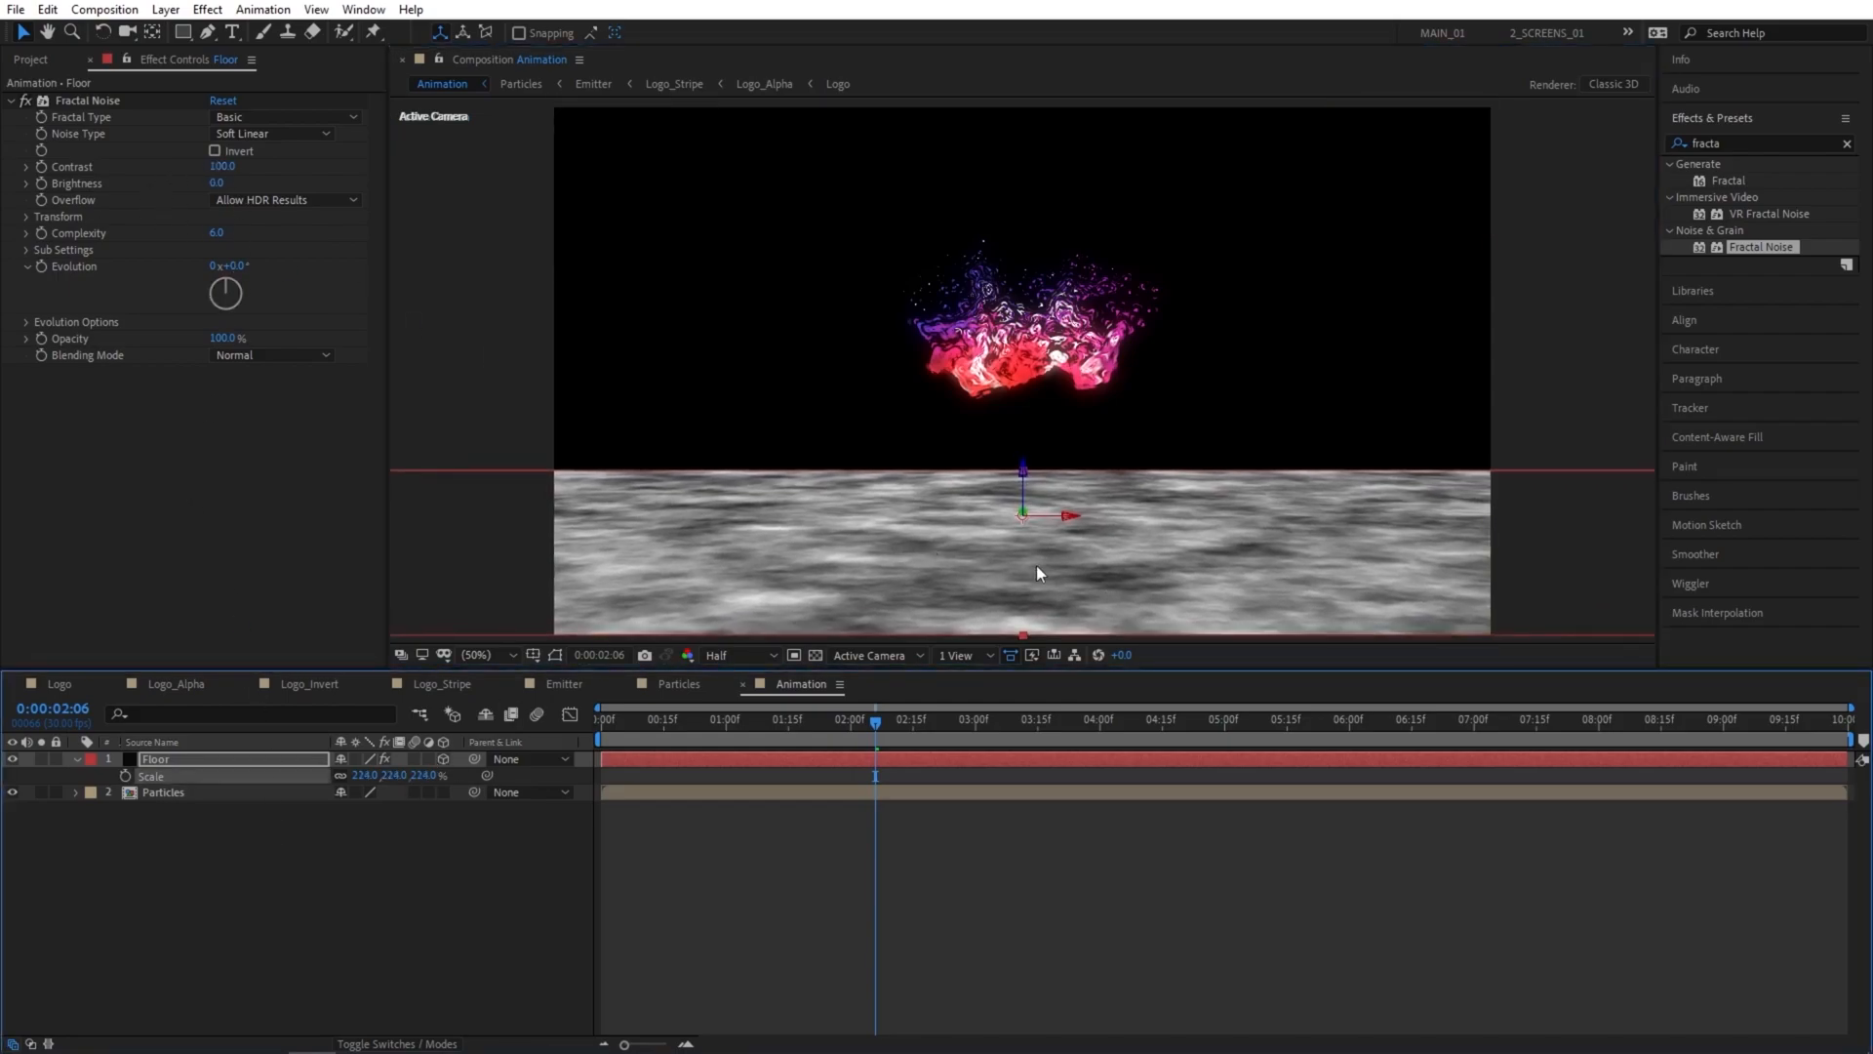
# Set the floor's Fractal Noise to the Block noise type with a contrast of 200.
pyautogui.click(224, 140)
pyautogui.click(262, 153)
pyautogui.click(220, 166)
pyautogui.write('200')
pyautogui.press('Return')
# Set the floor's Fractal Noise brightness to -20 and its complexity to 3.
pyautogui.click(218, 183)
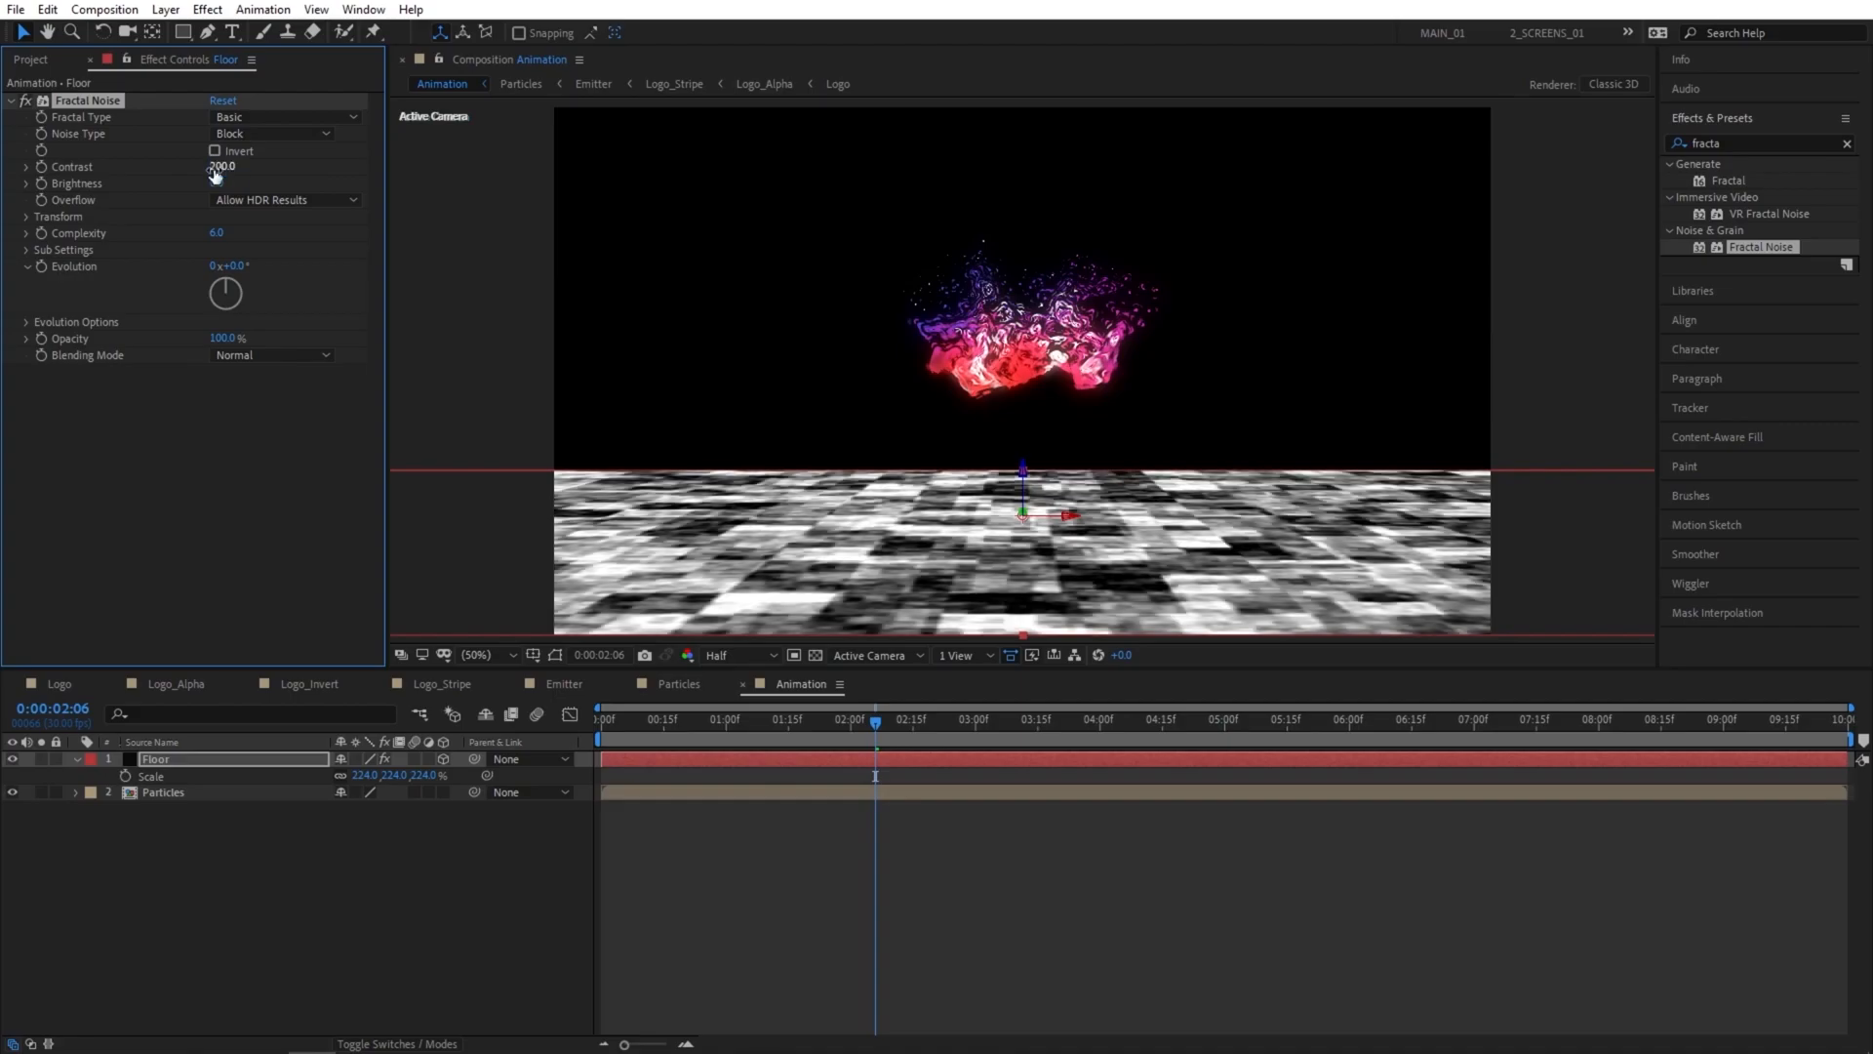
pyautogui.write('-14')
pyautogui.press('Return')
pyautogui.click(222, 183)
pyautogui.write('-20')
pyautogui.press('Return')
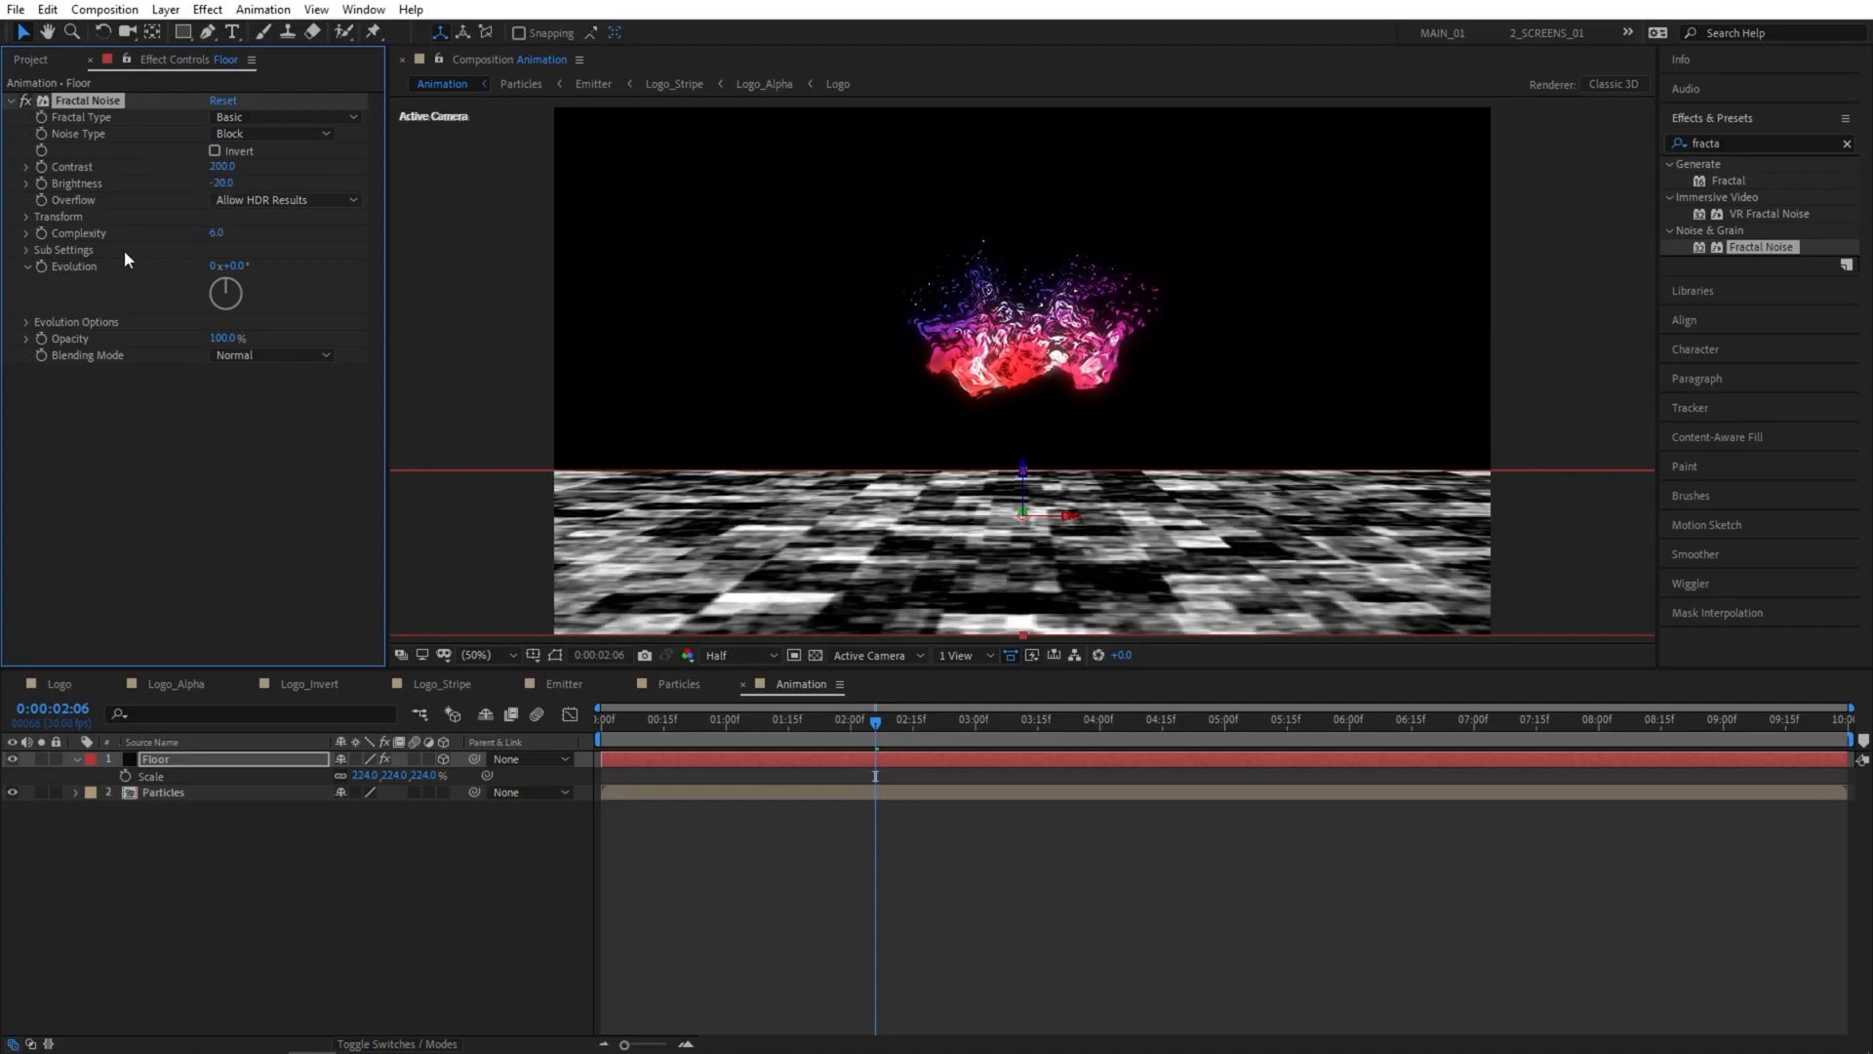
pyautogui.click(218, 234)
pyautogui.write('3')
pyautogui.press('Return')
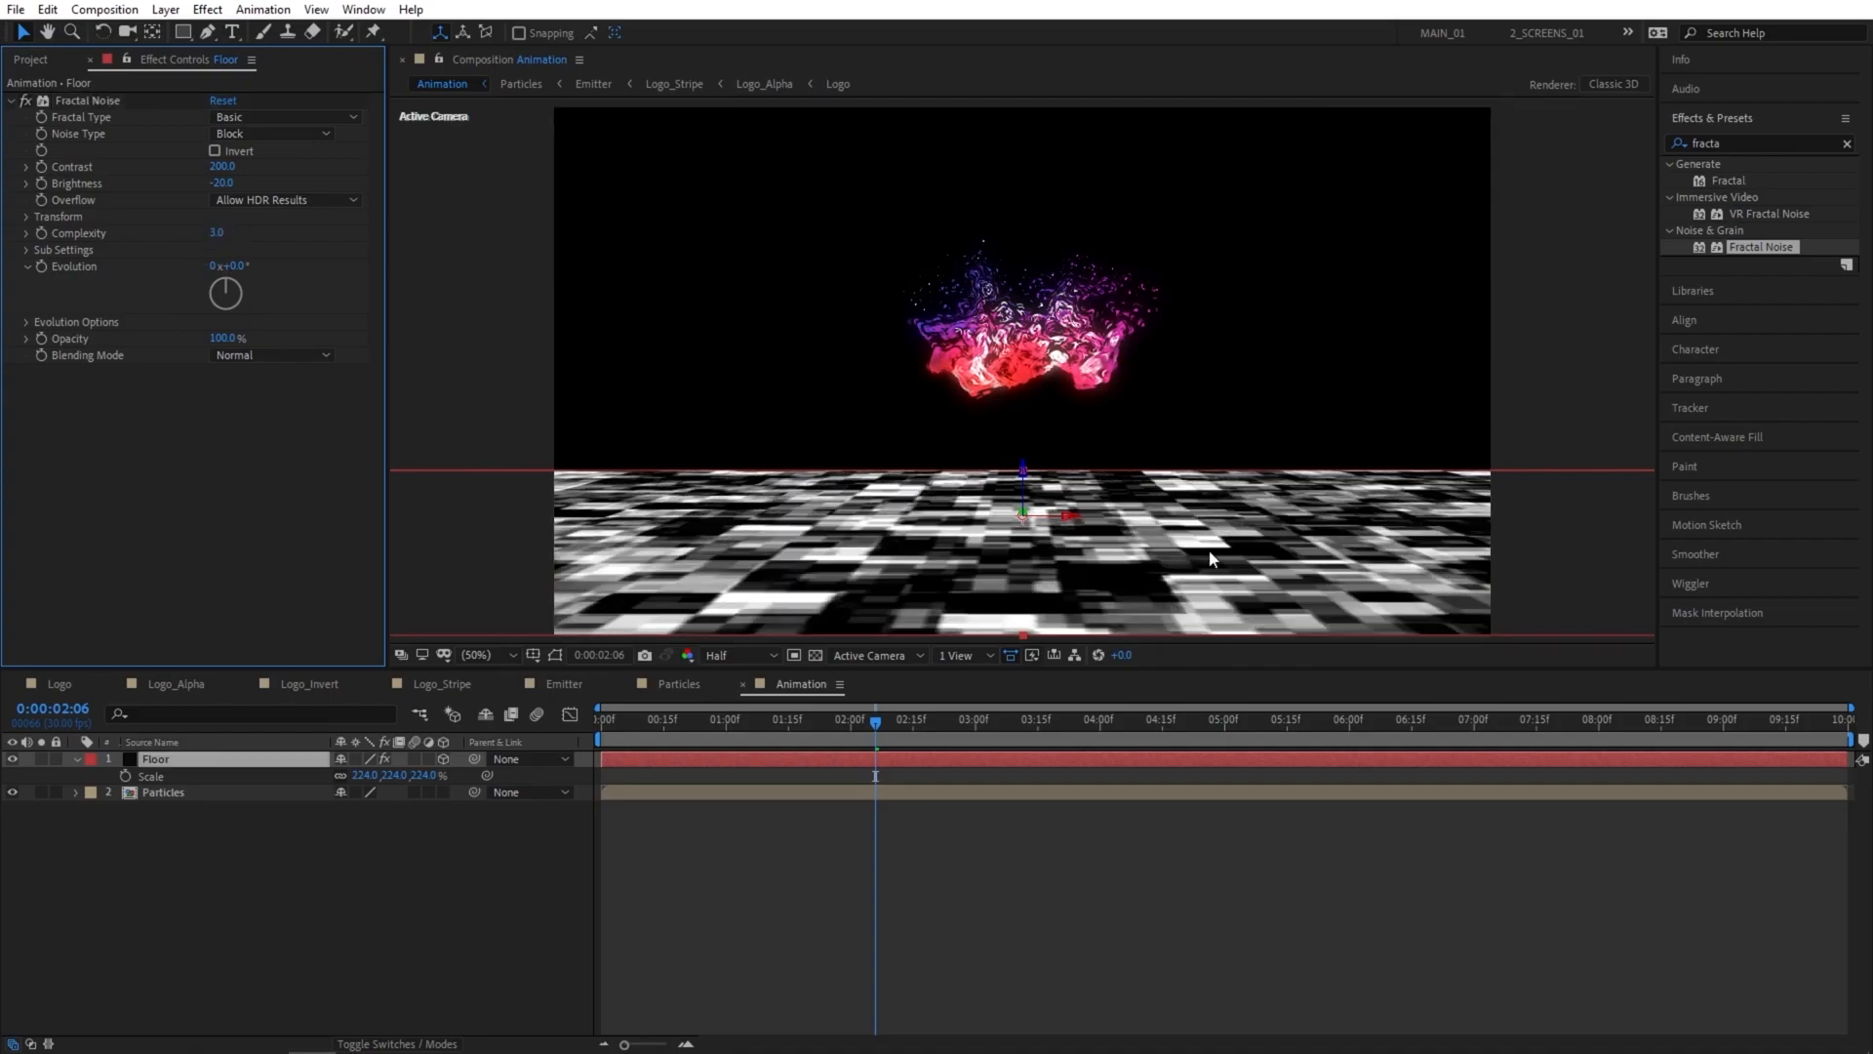
# Pre-compose the Floor layer as a composition named Floor, moving all attributes into the new composition.
pyautogui.rightClick(176, 763)
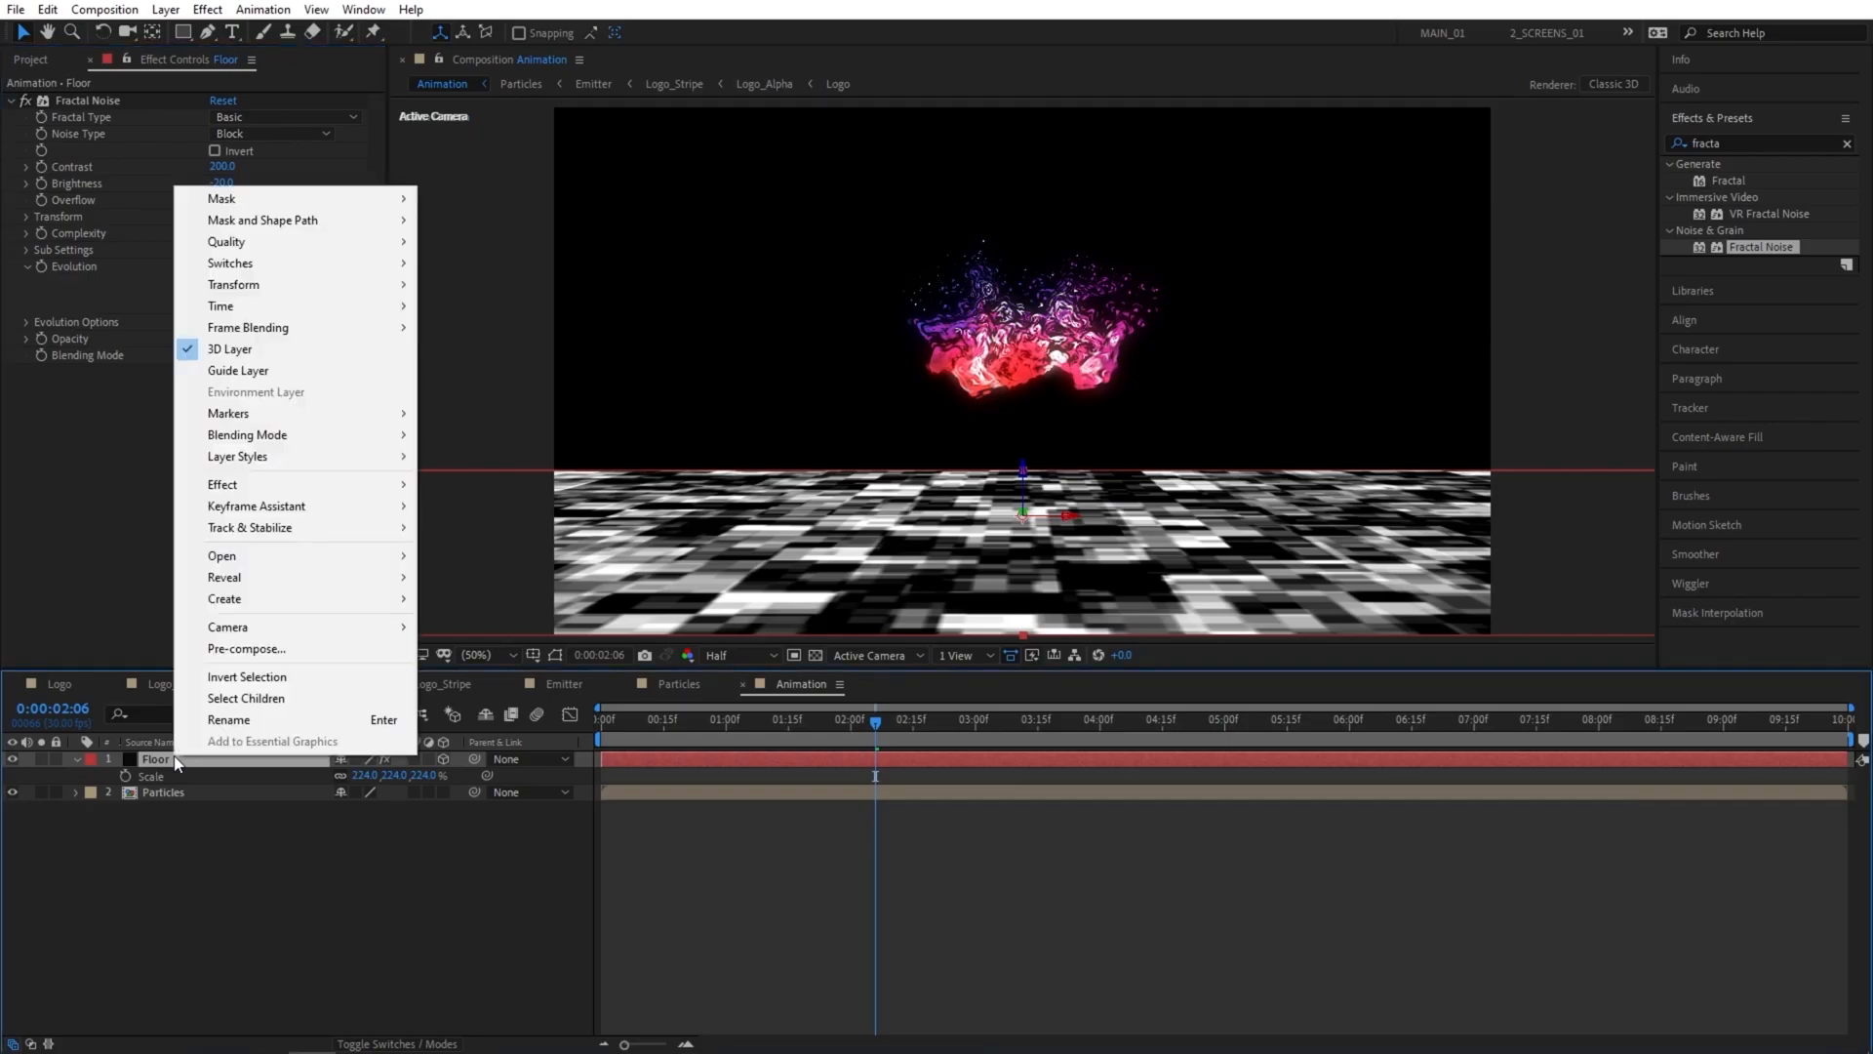
pyautogui.click(271, 649)
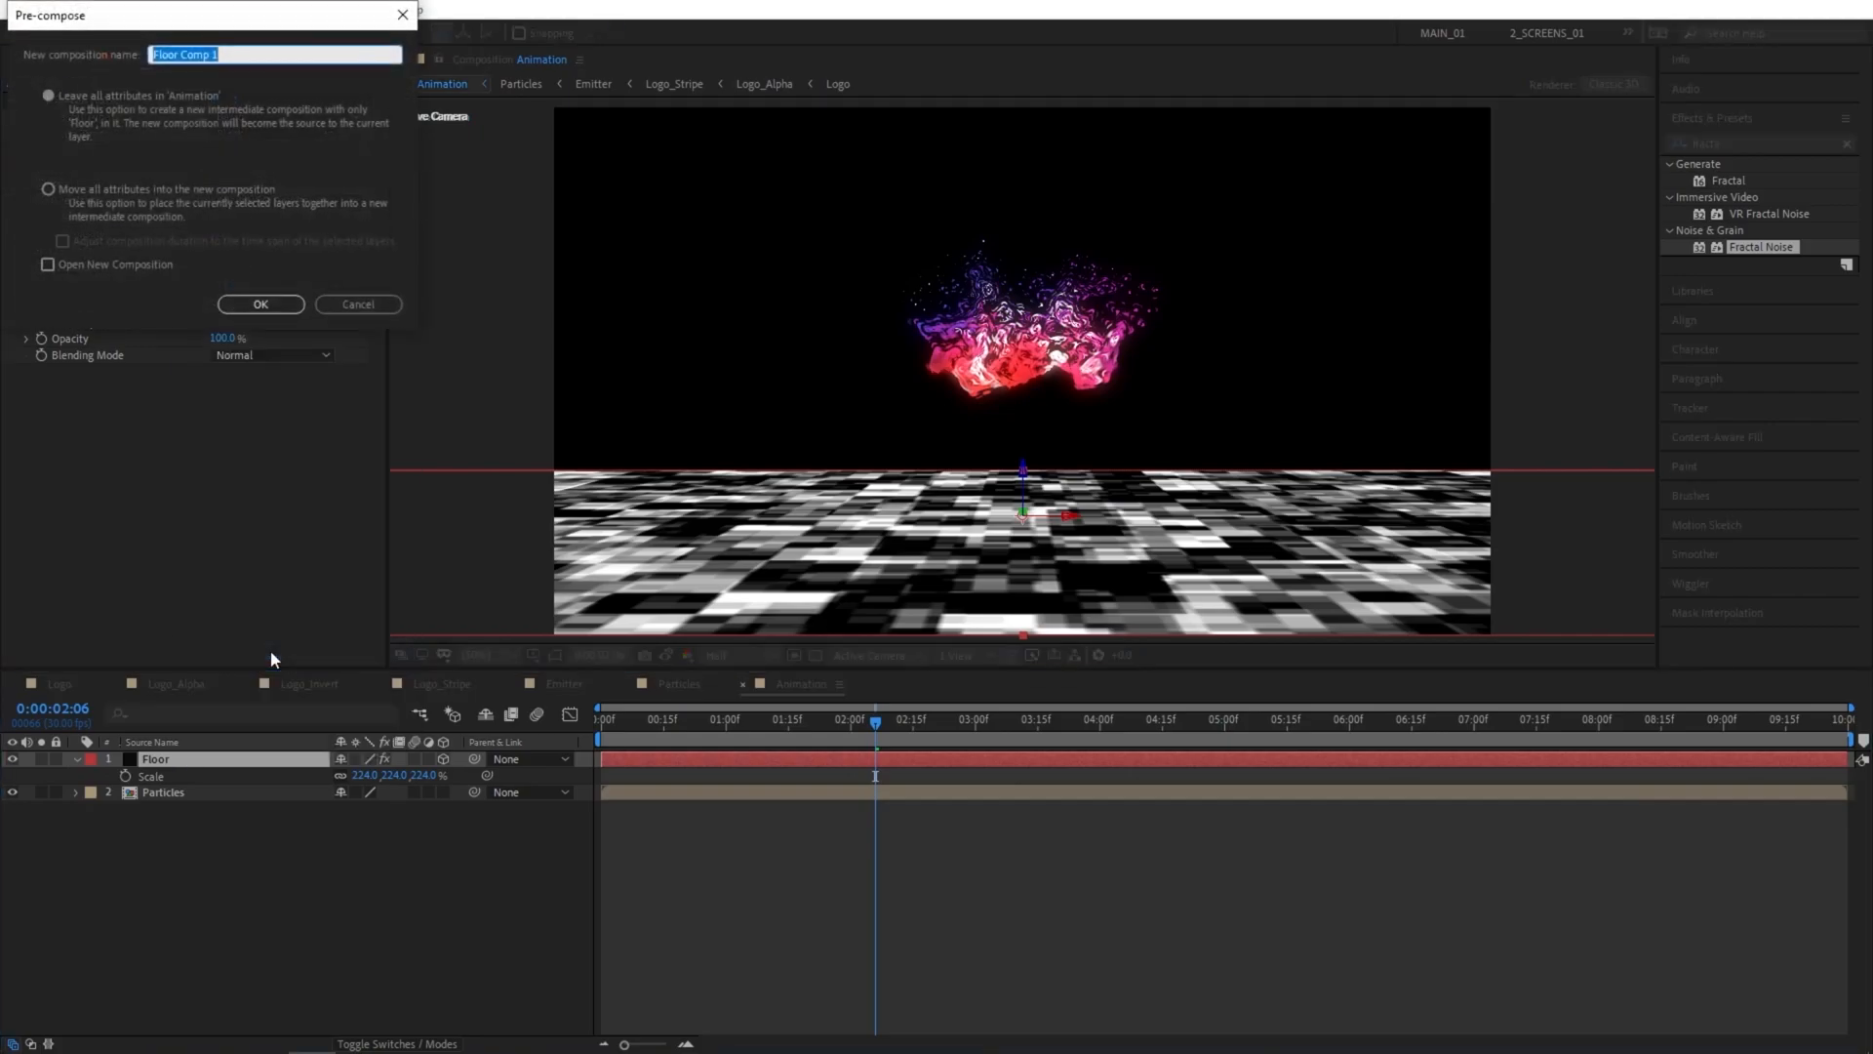
pyautogui.click(53, 189)
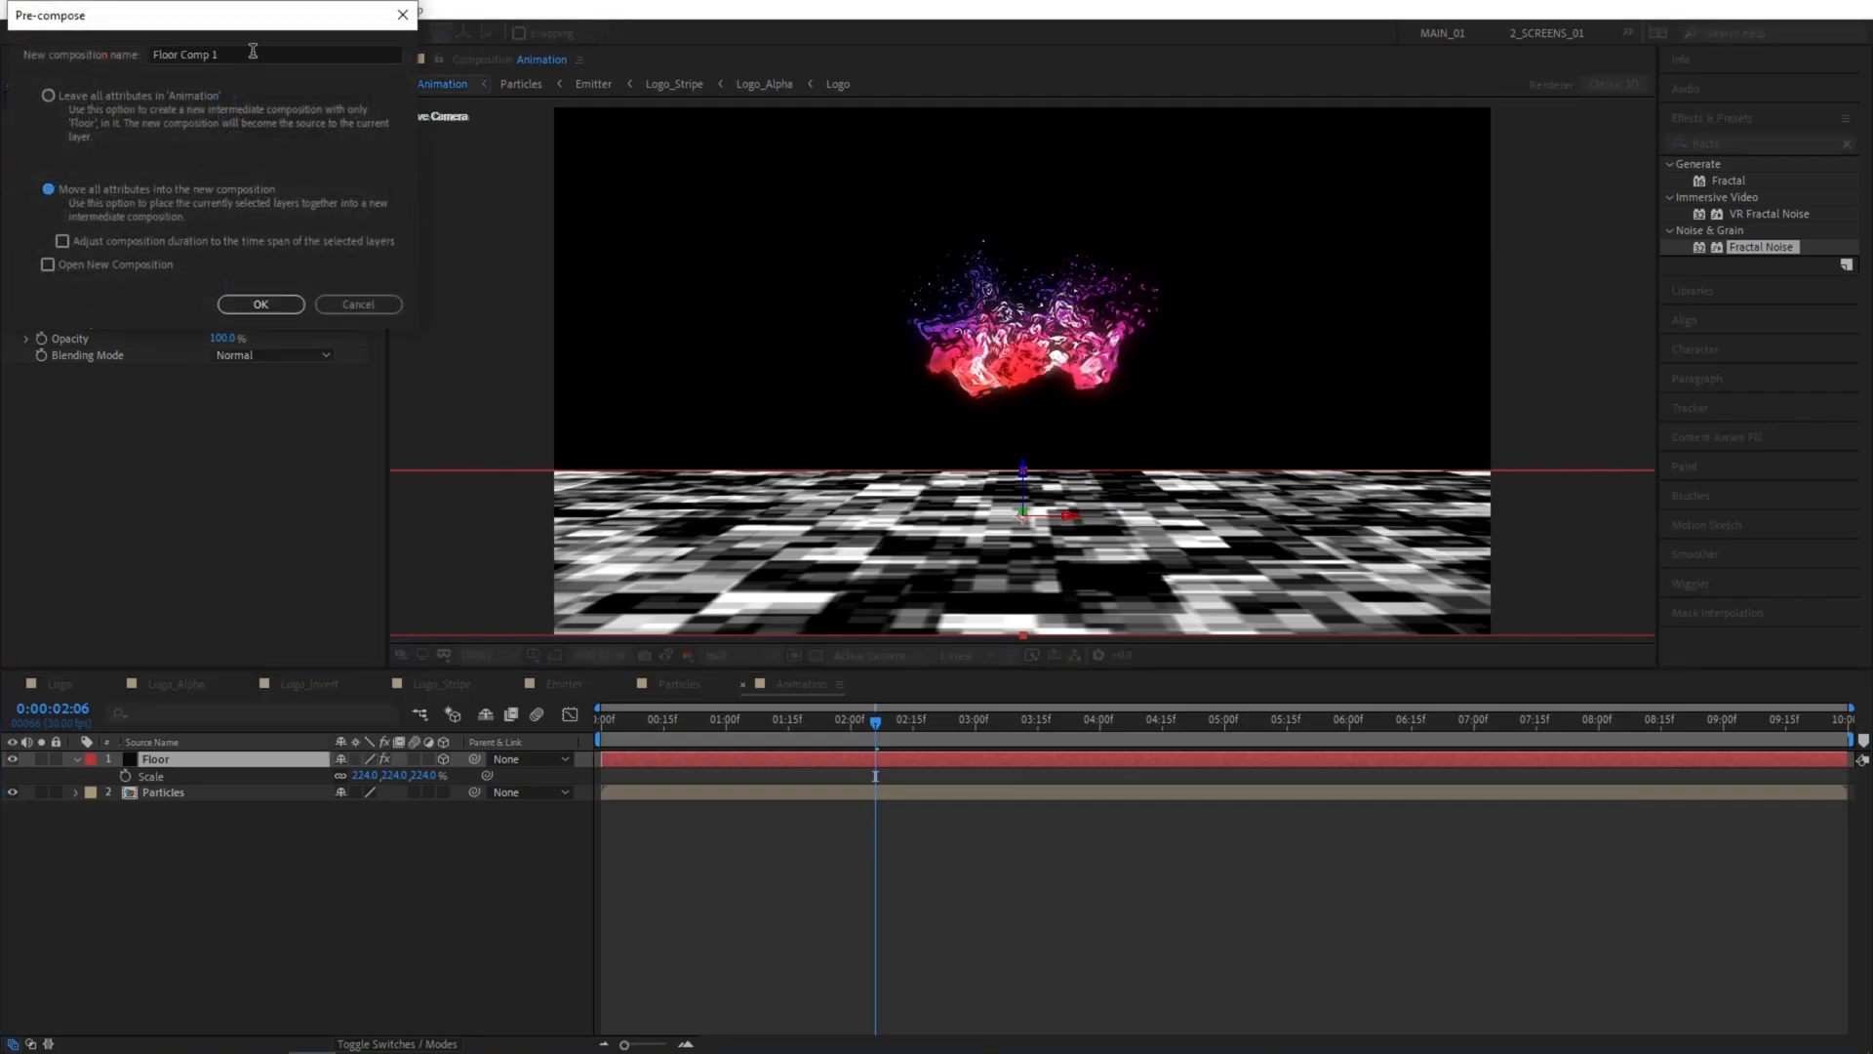
pyautogui.moveTo(251, 52); pyautogui.dragTo(180, 57)
pyautogui.press('BackSpace')
pyautogui.click(261, 304)
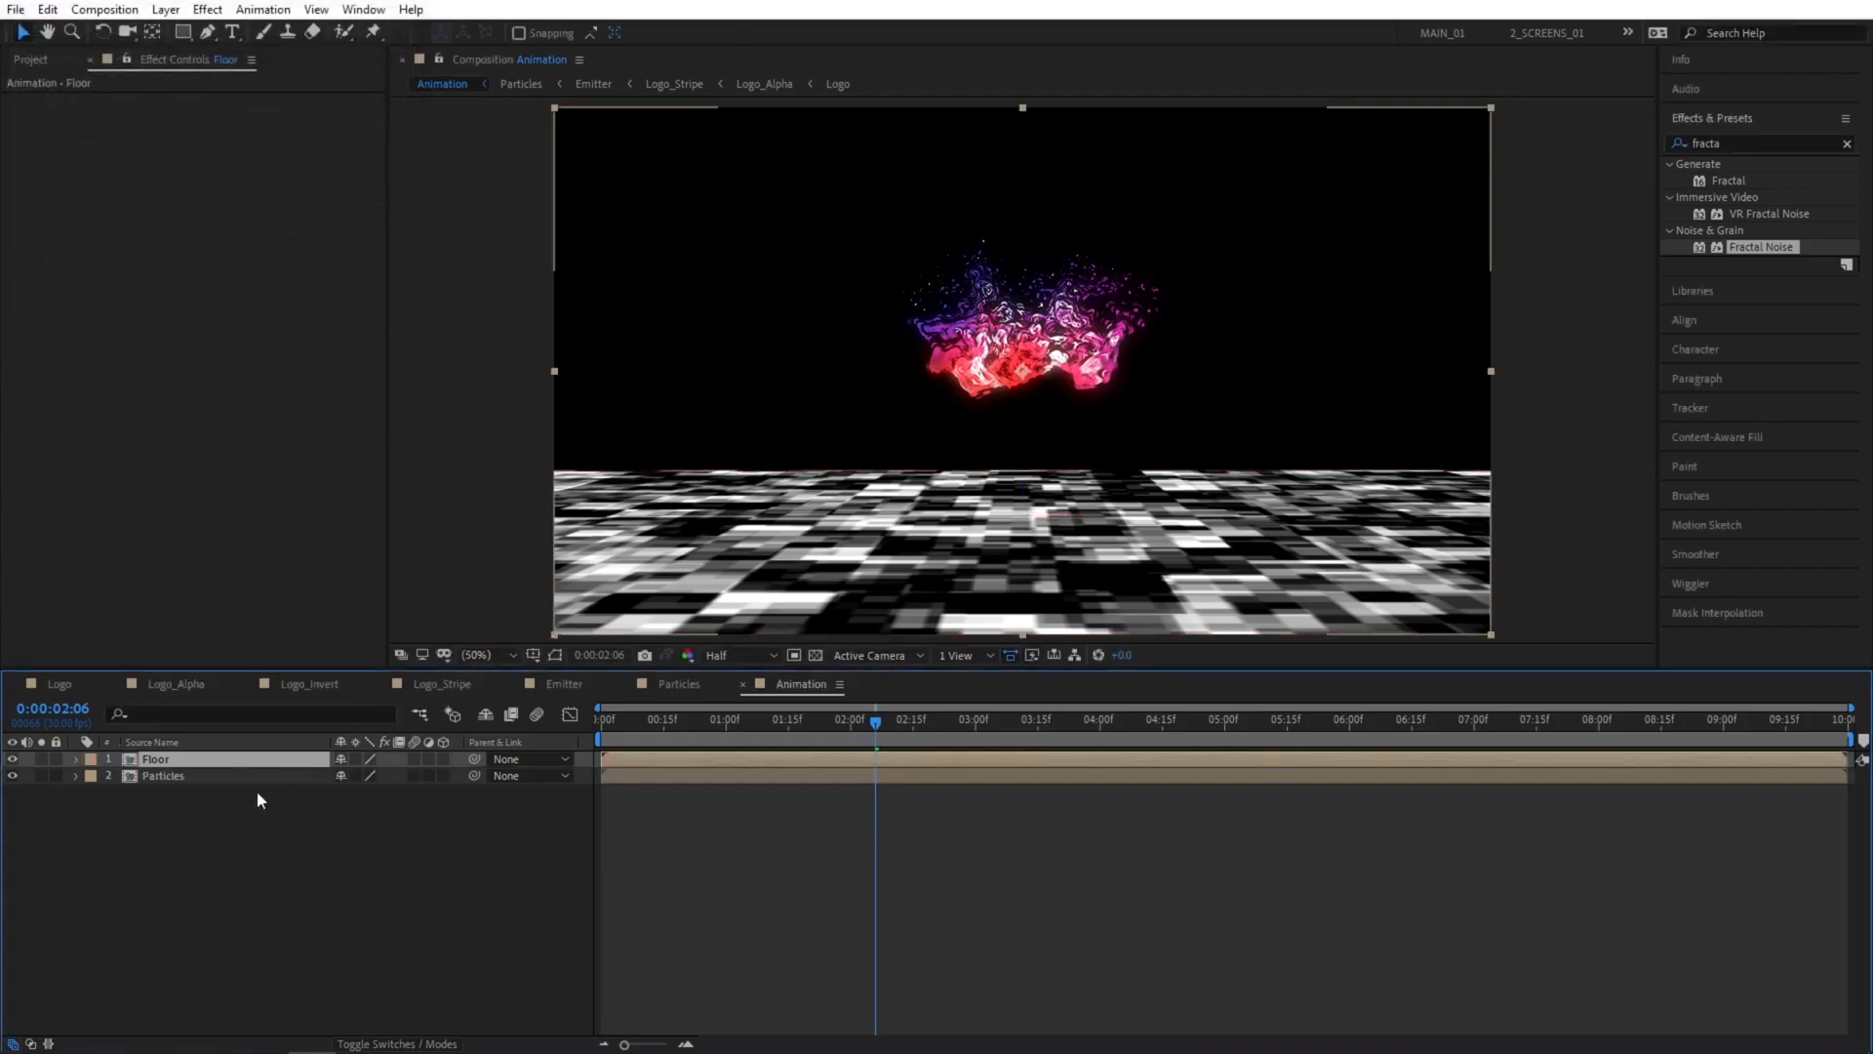
# Move the Floor layer below the Particles layer and hide it, with the current time at 0:00:03:16.
pyautogui.click(174, 763)
pyautogui.moveTo(174, 763); pyautogui.dragTo(260, 794)
pyautogui.moveTo(878, 723); pyautogui.dragTo(1044, 730)
pyautogui.click(12, 776)
pyautogui.click(229, 837)
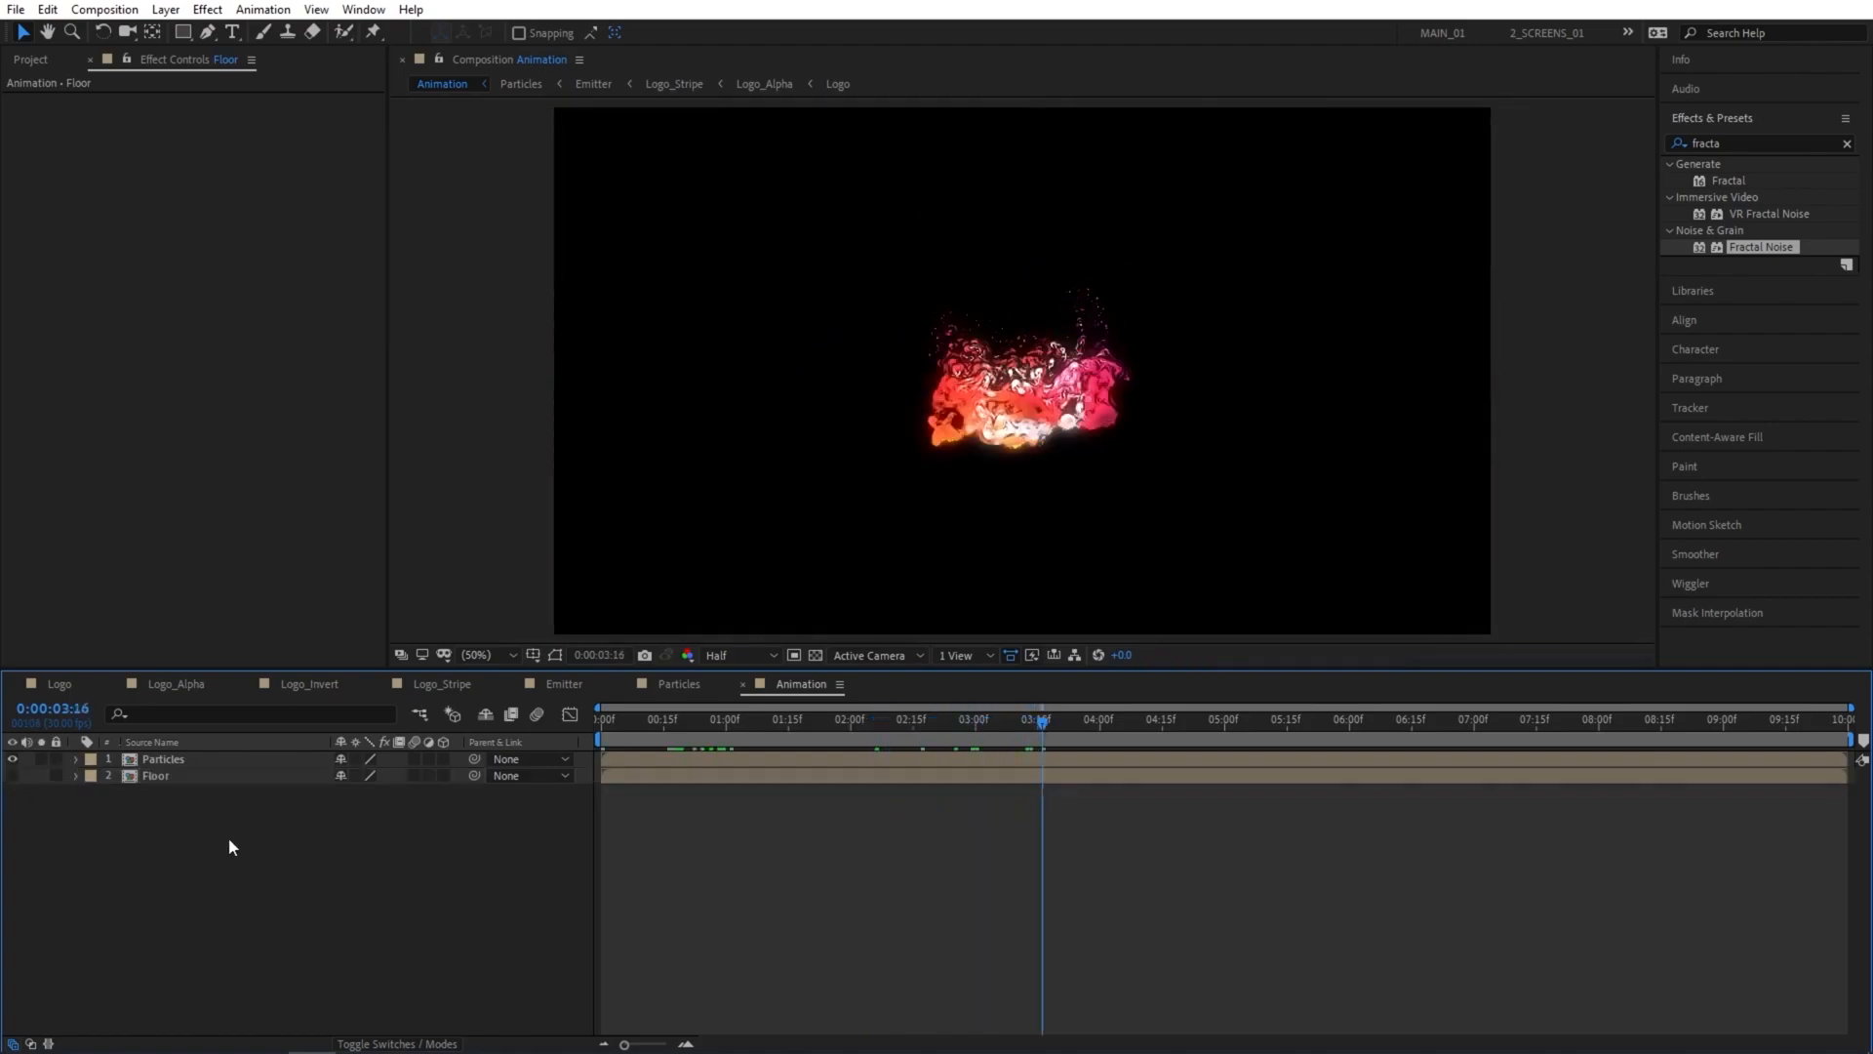
# Duplicate the Particles layer and rename the lower copy Reflection.
pyautogui.click(162, 759)
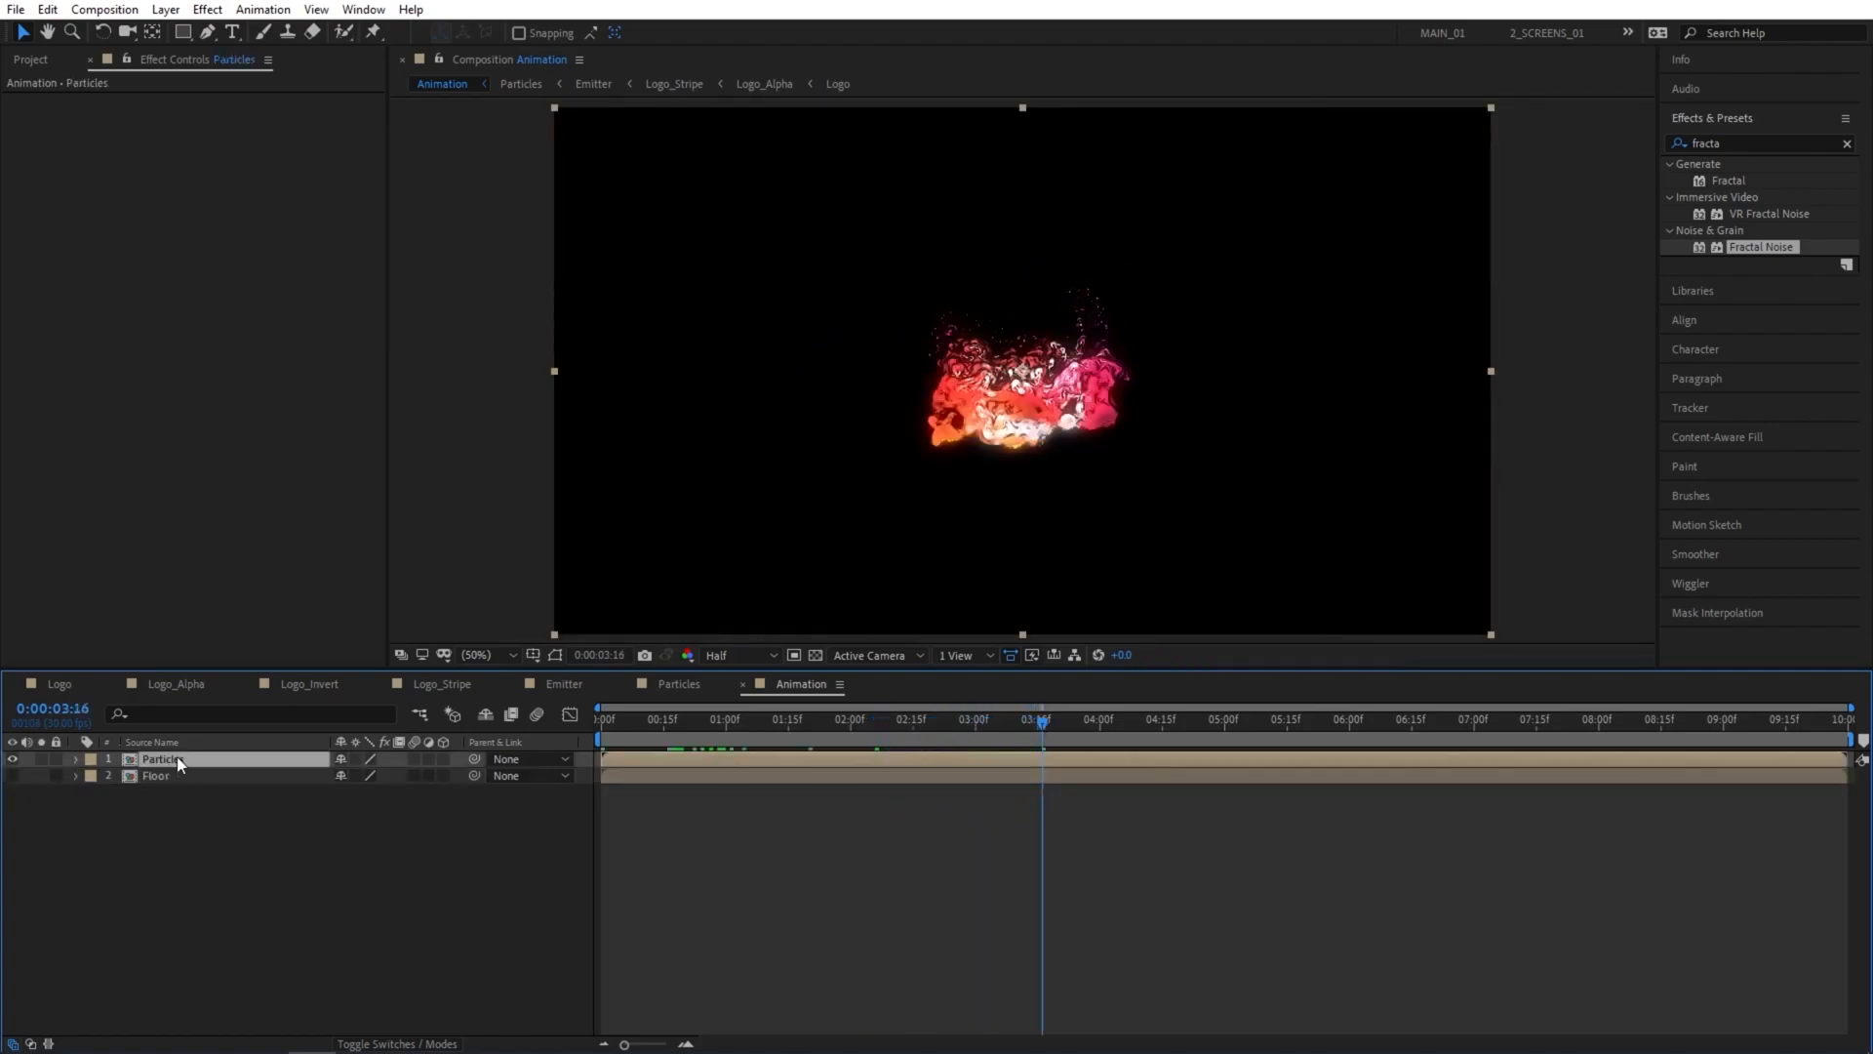
pyautogui.hotkey('ctrl', 'd')
pyautogui.click(171, 775)
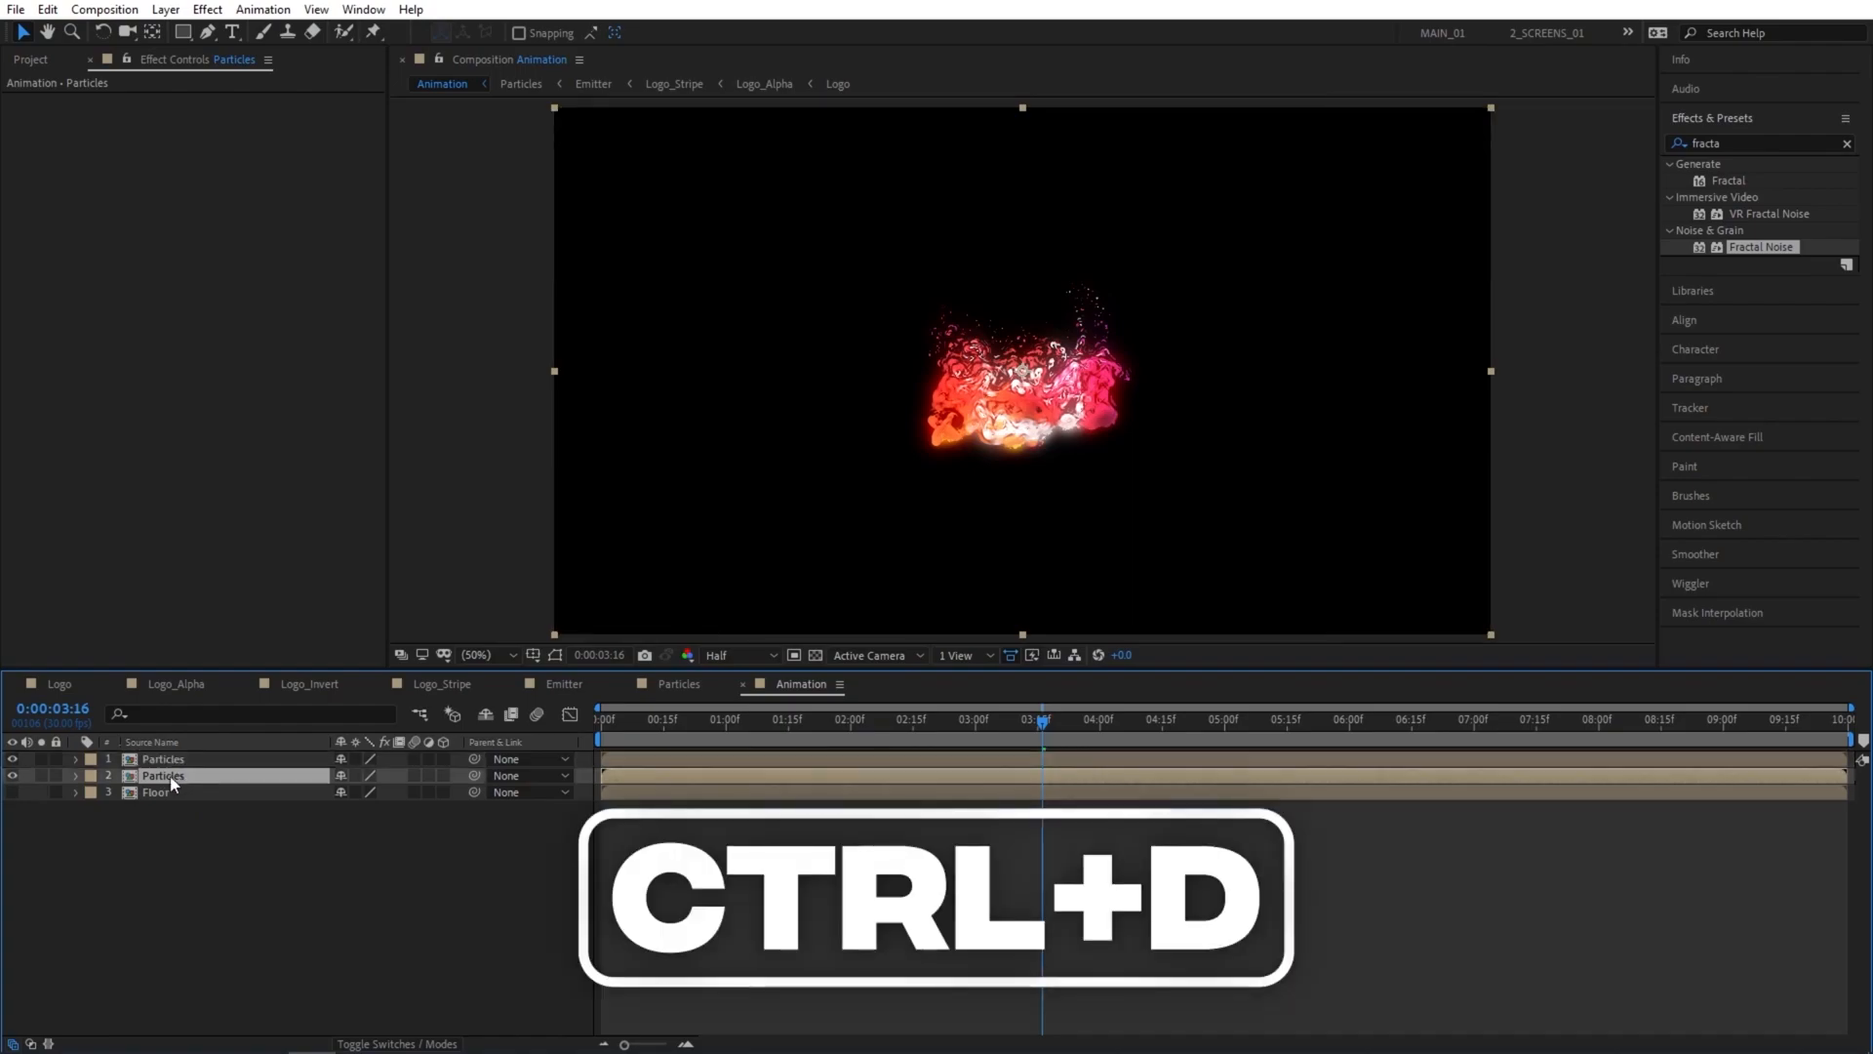
pyautogui.press('Return')
pyautogui.write('Reflection')
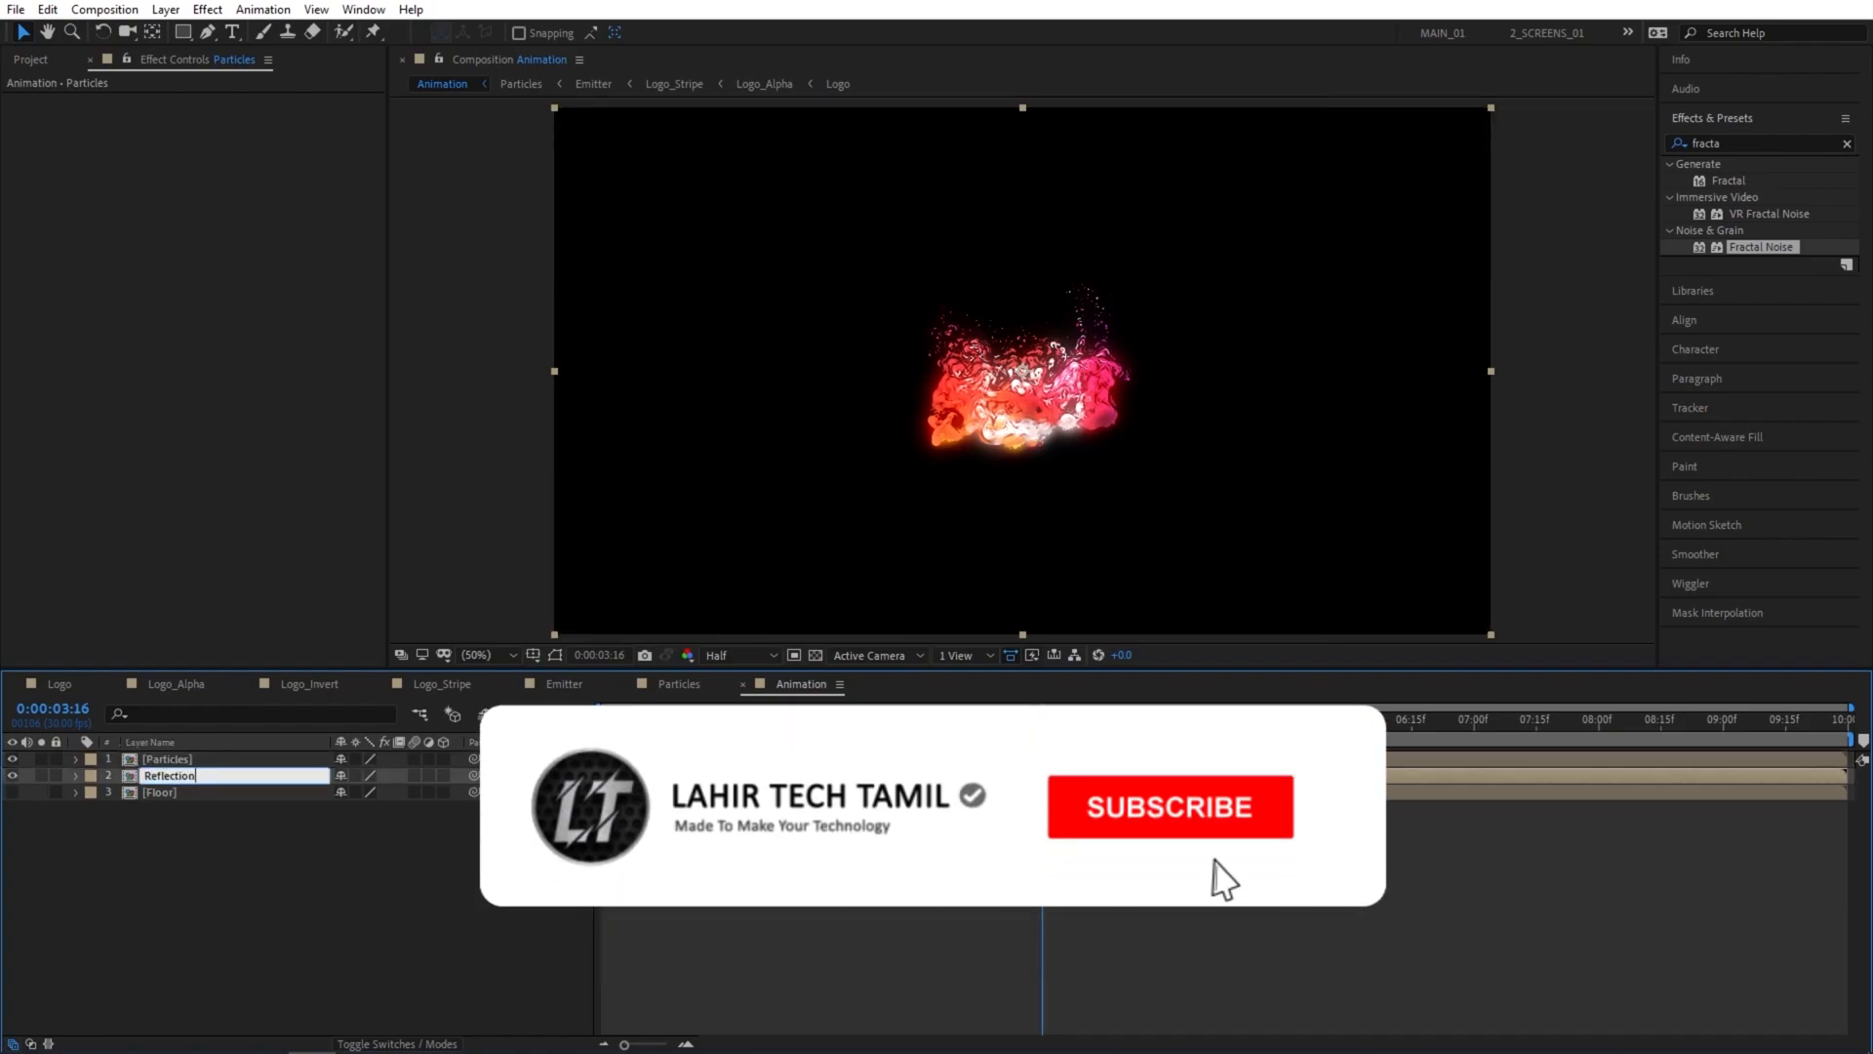
pyautogui.press('Return')
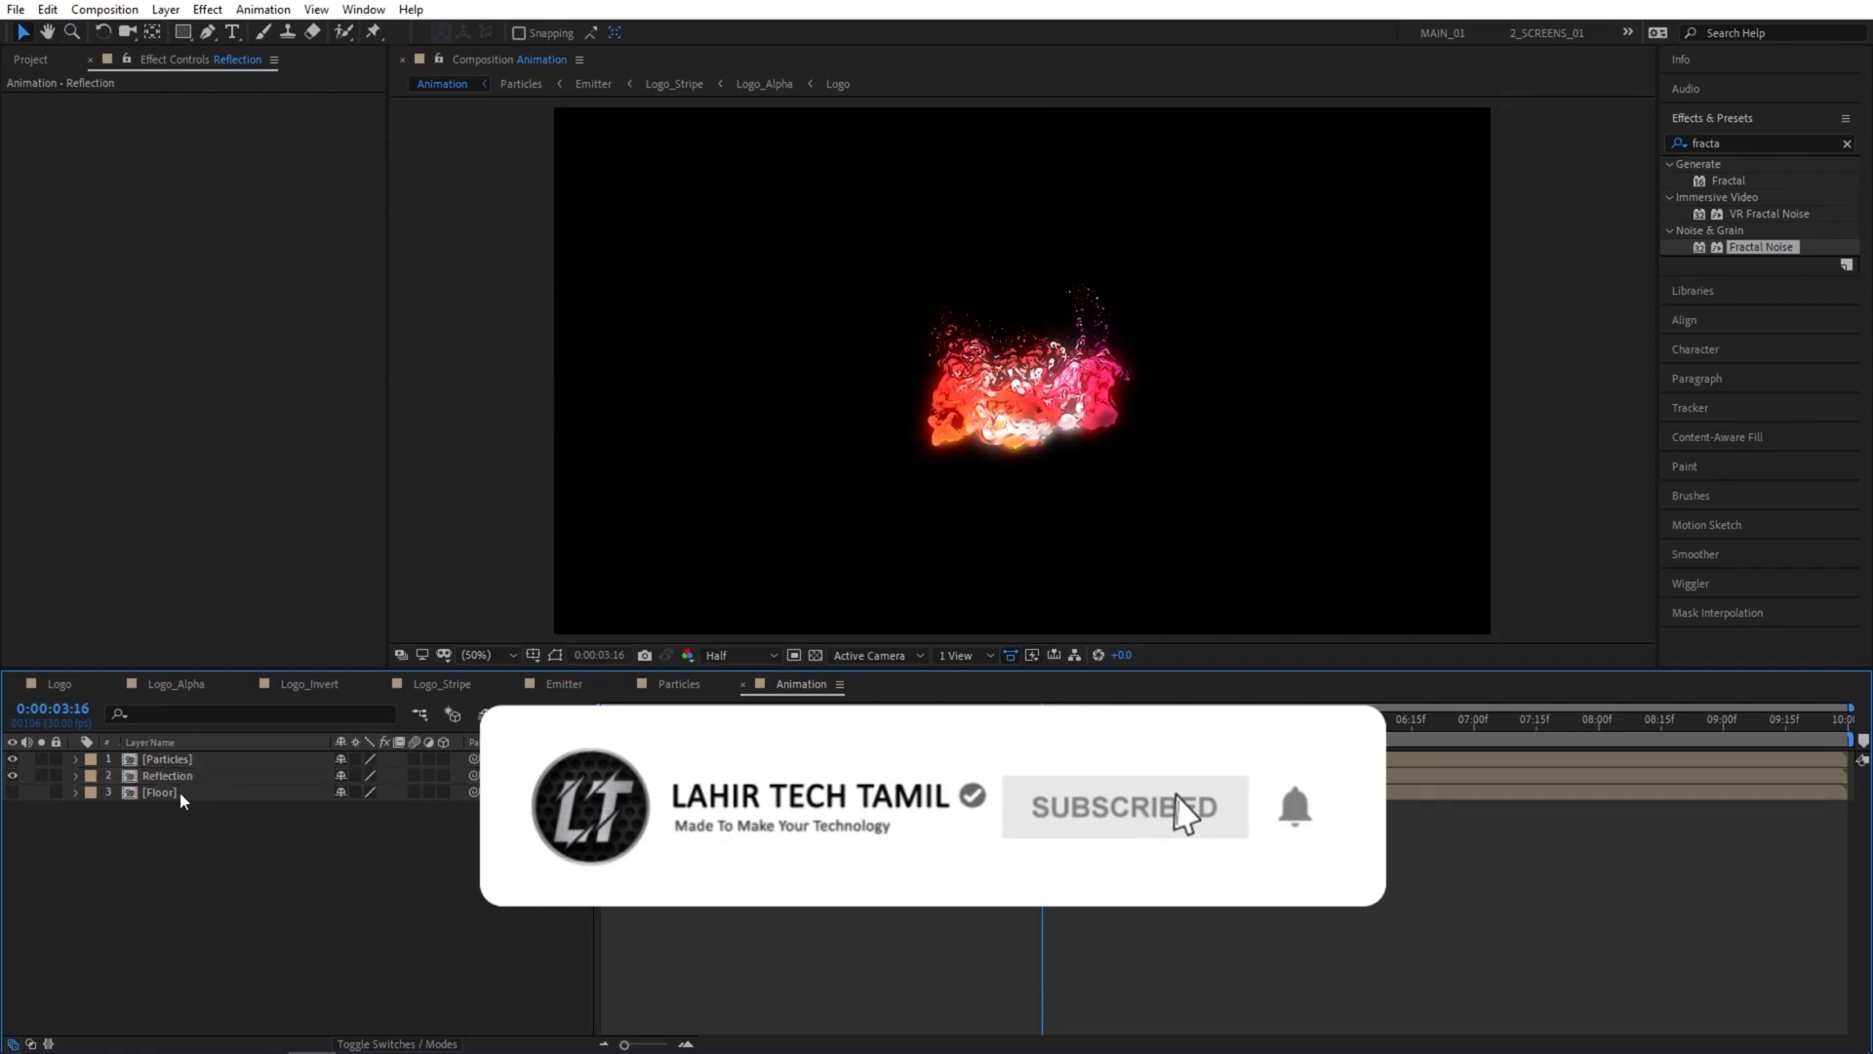
# Flip the Reflection layer vertically and move it straight down so it mirrors the particles from below.
pyautogui.click(180, 776)
pyautogui.rightClick(180, 775)
pyautogui.moveTo(266, 306)
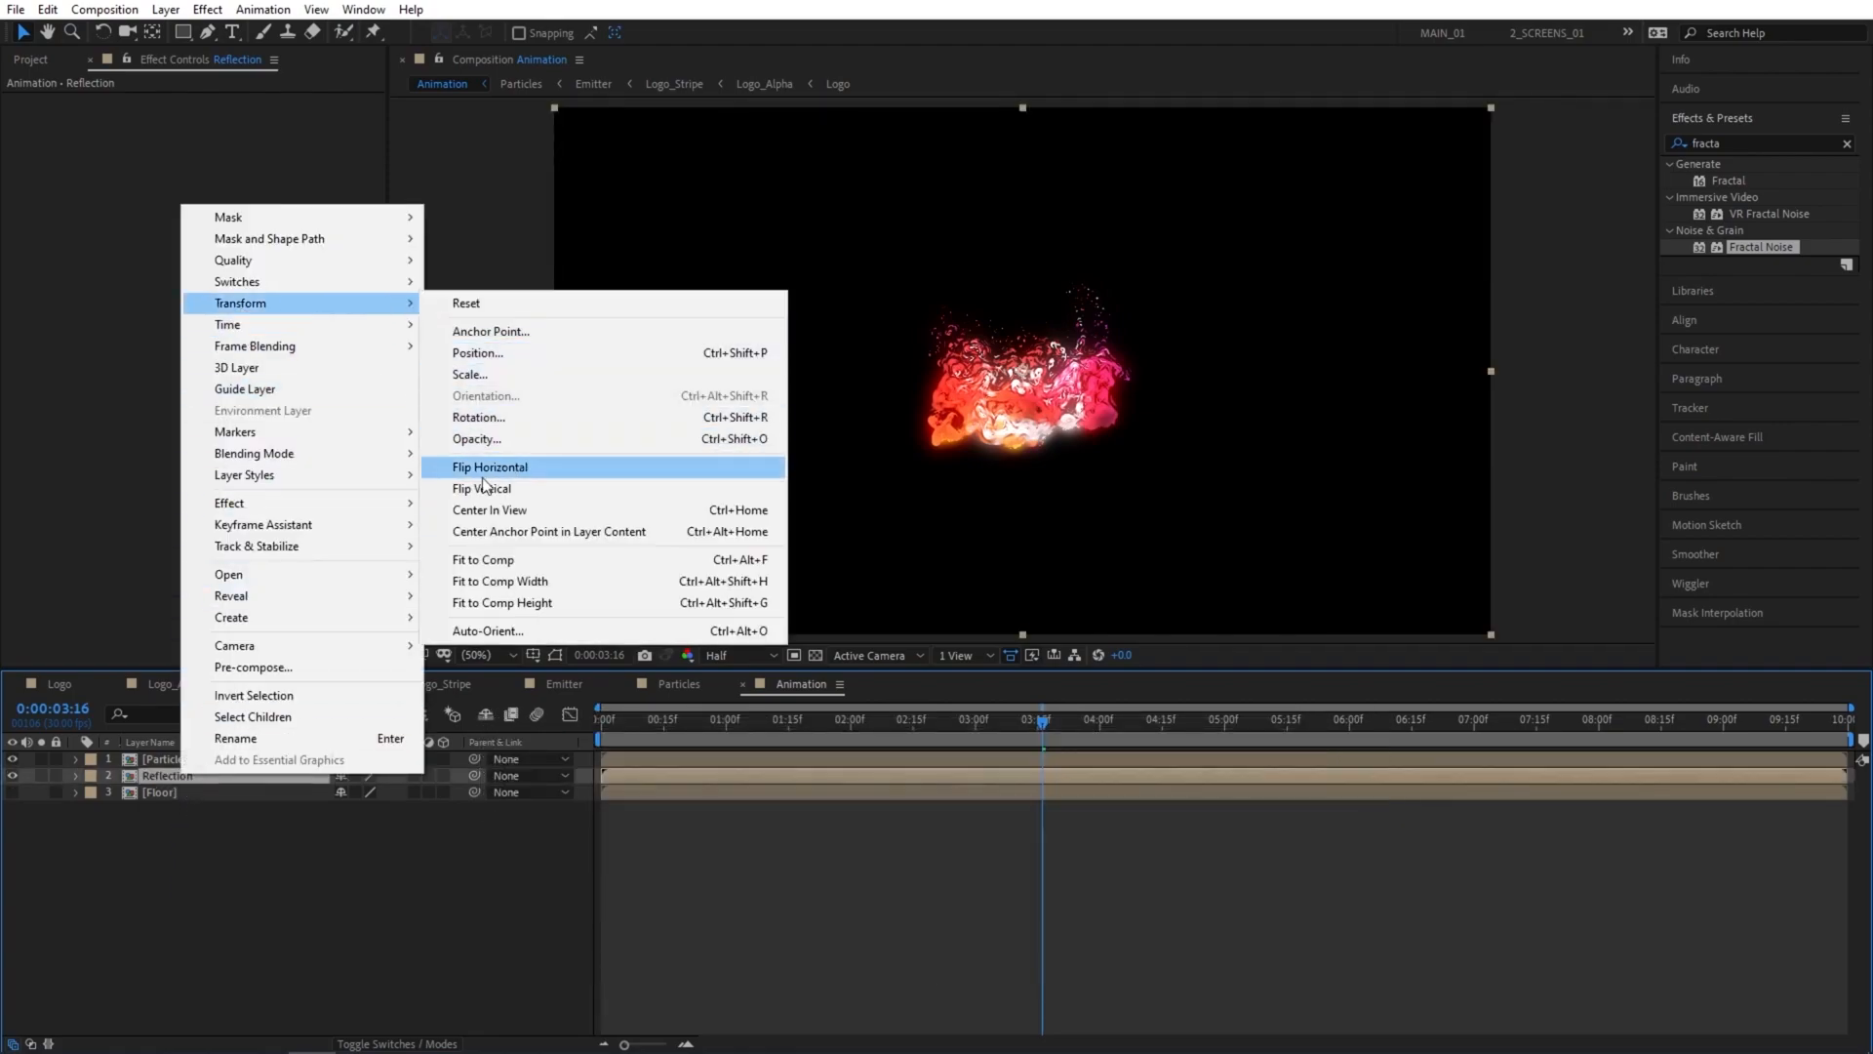
pyautogui.click(511, 489)
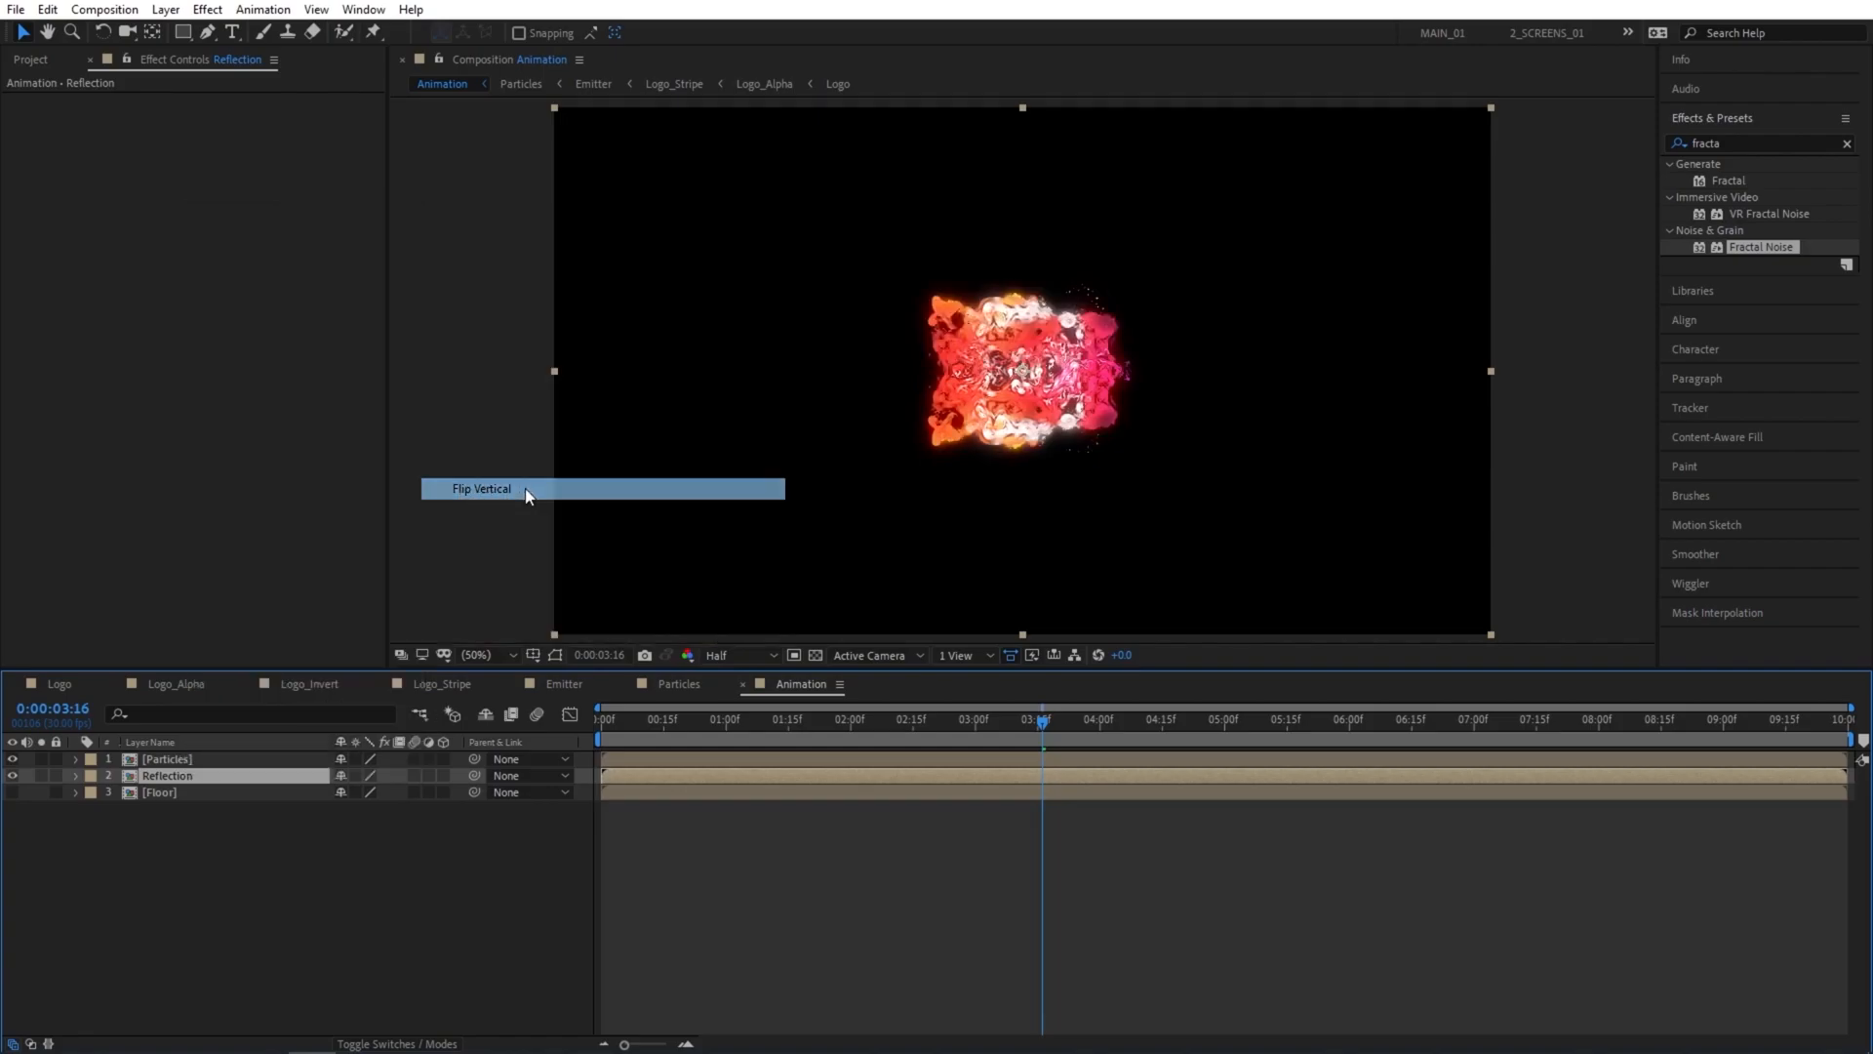
pyautogui.moveTo(1066, 375); pyautogui.dragTo(1076, 450)
pyautogui.moveTo(1077, 480); pyautogui.dragTo(1080, 527)
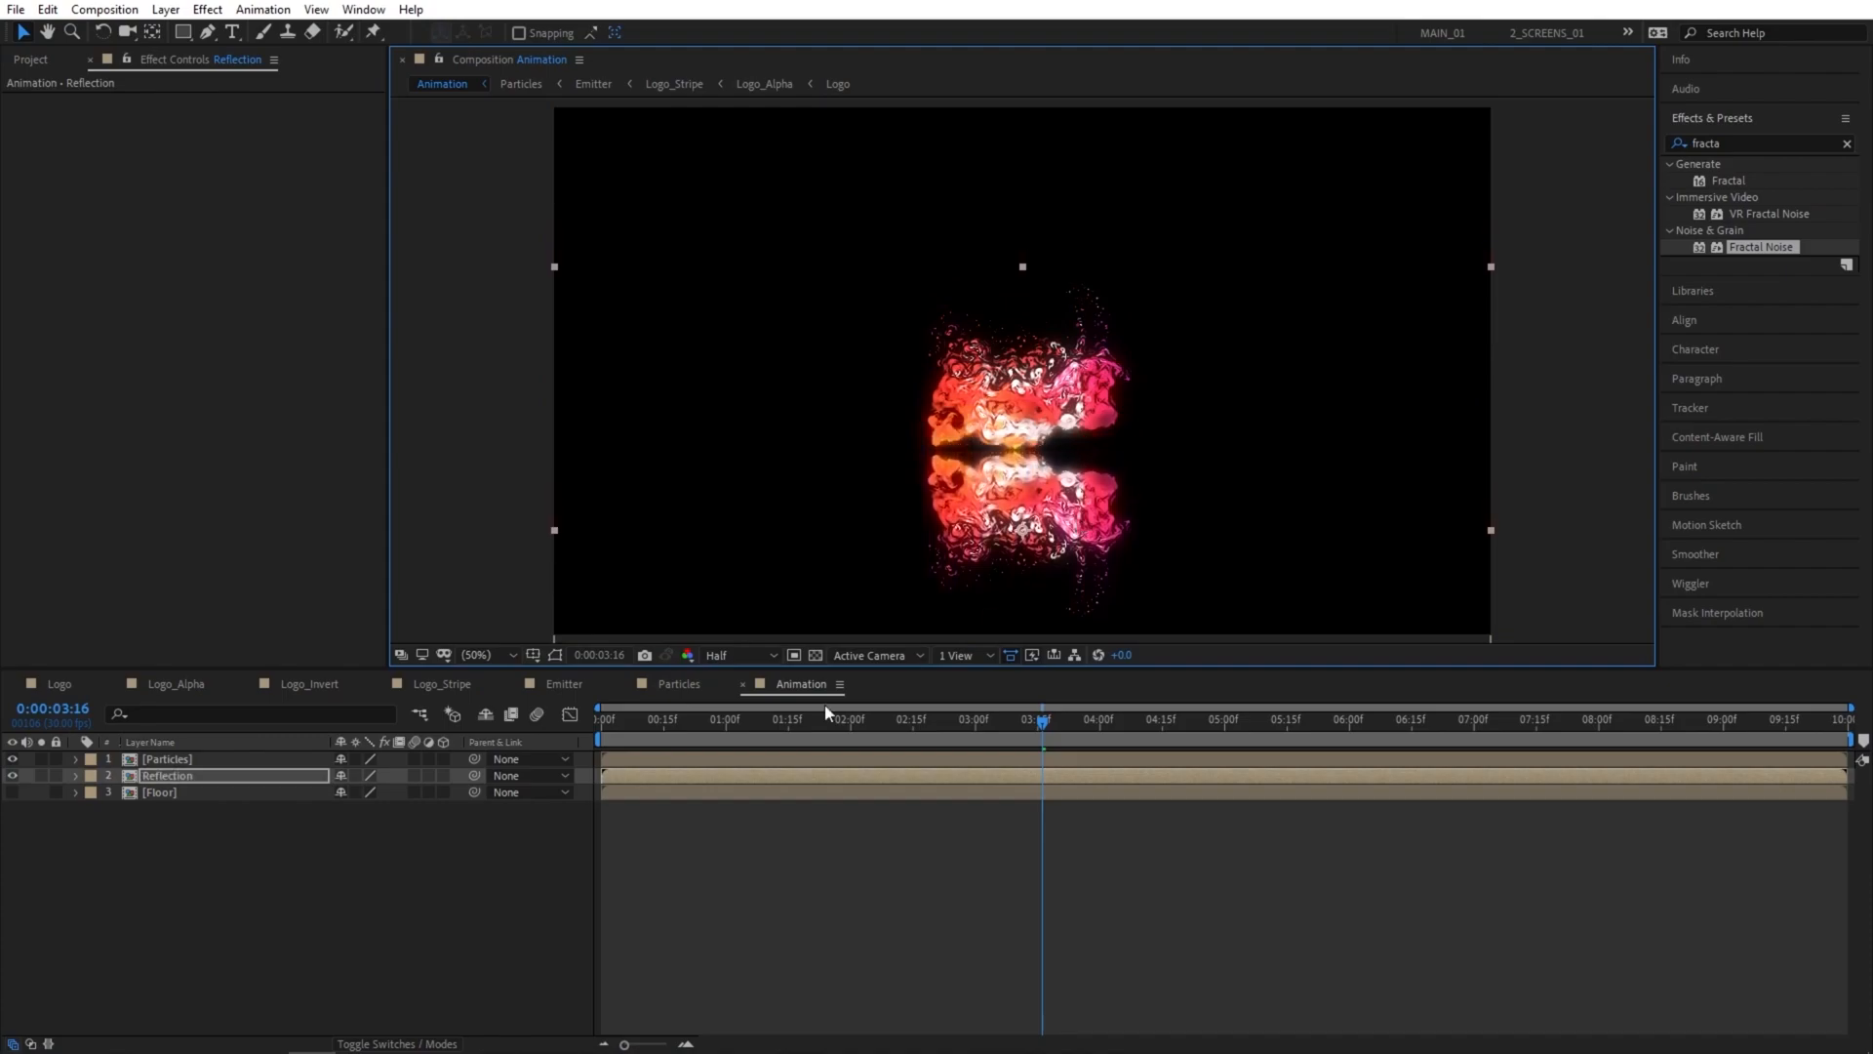
pyautogui.moveTo(1043, 732)
pyautogui.mouseDown()
pyautogui.moveTo(1099, 732)
pyautogui.moveTo(1044, 734)
pyautogui.mouseUp()
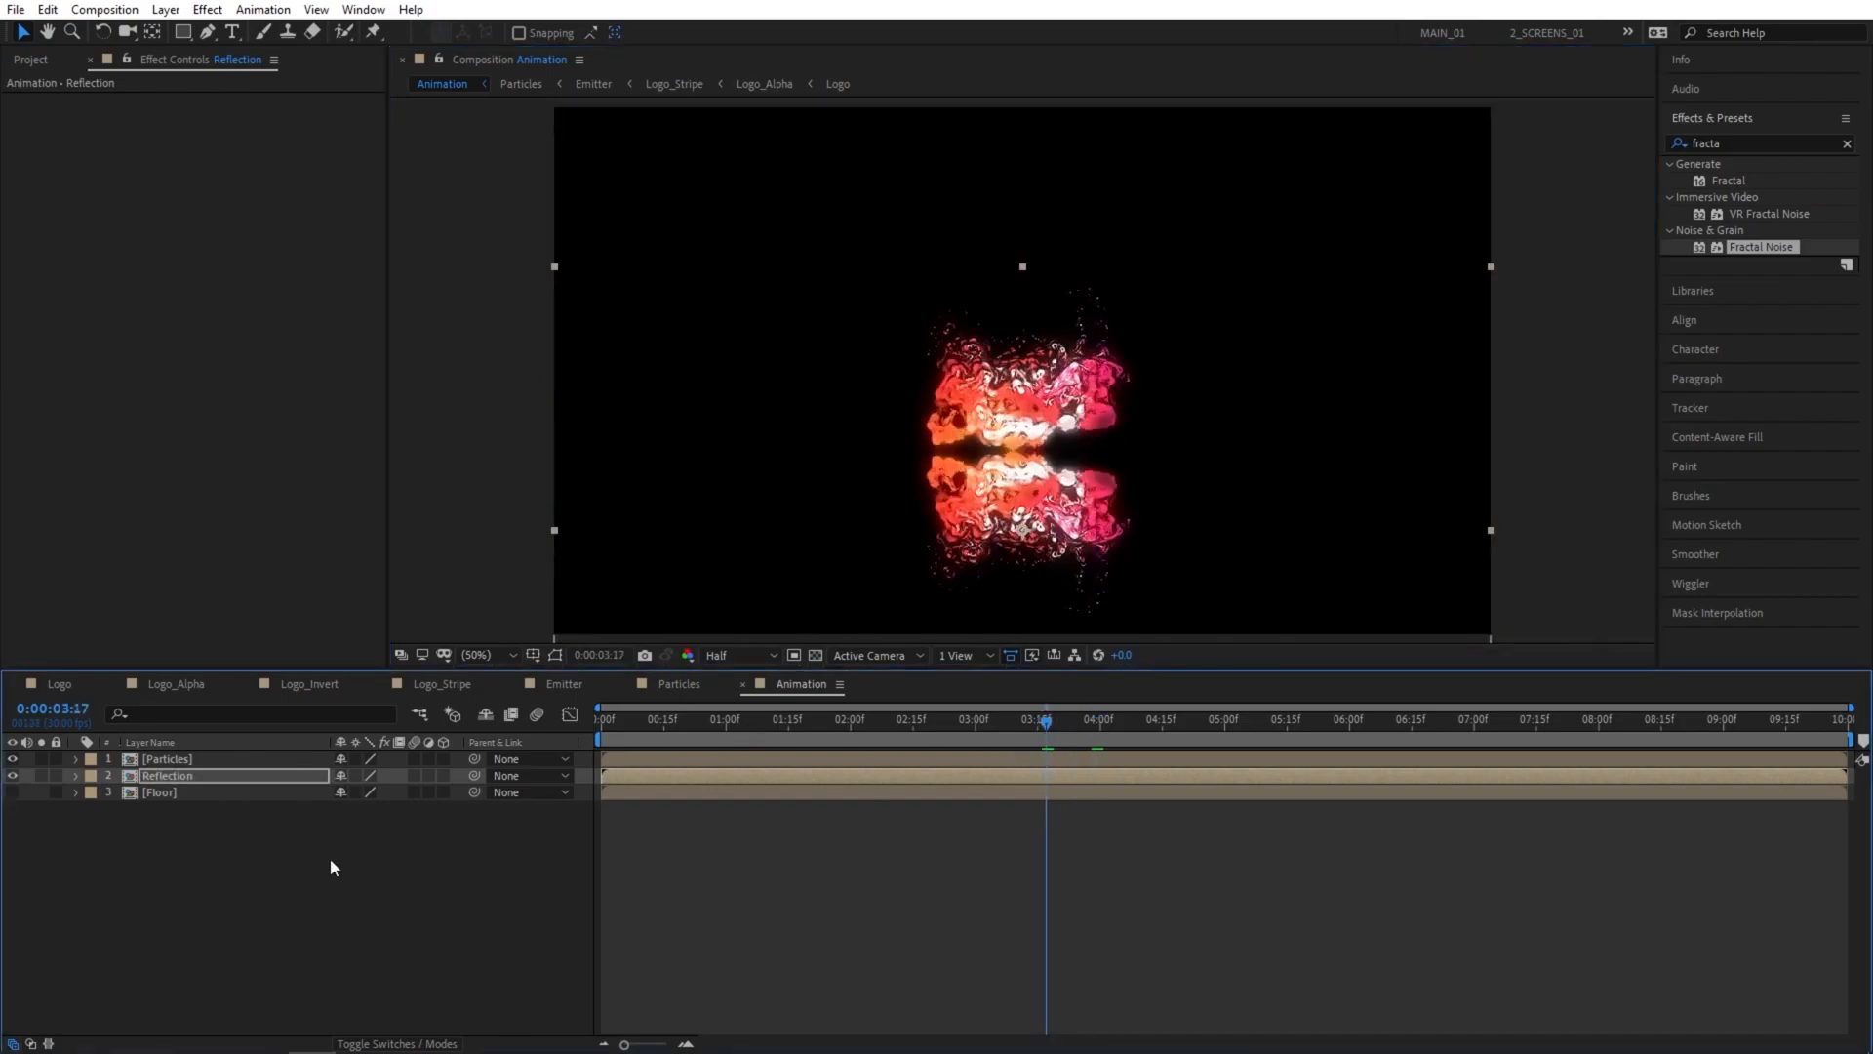
pyautogui.click(502, 846)
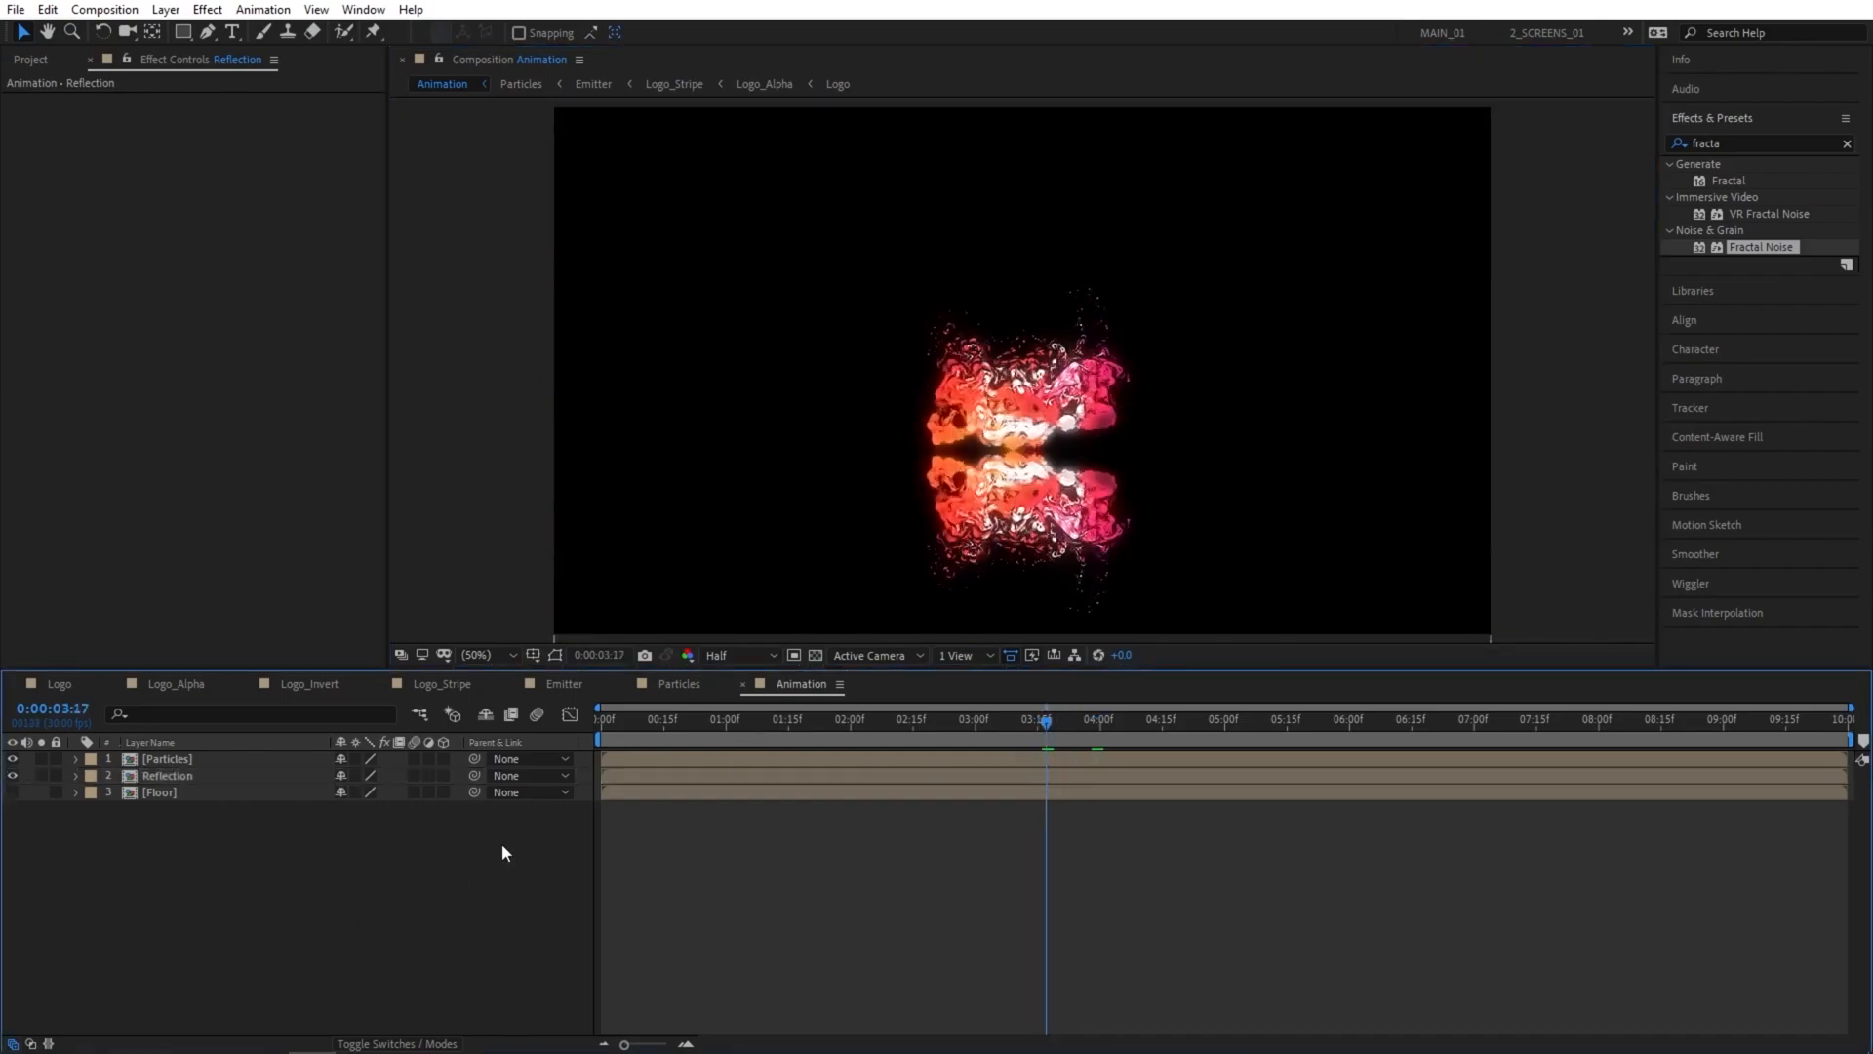
# Add the Logo_Invert composition as the lowest layer of the Particles composition, beneath Emitter.
pyautogui.click(672, 683)
pyautogui.click(37, 61)
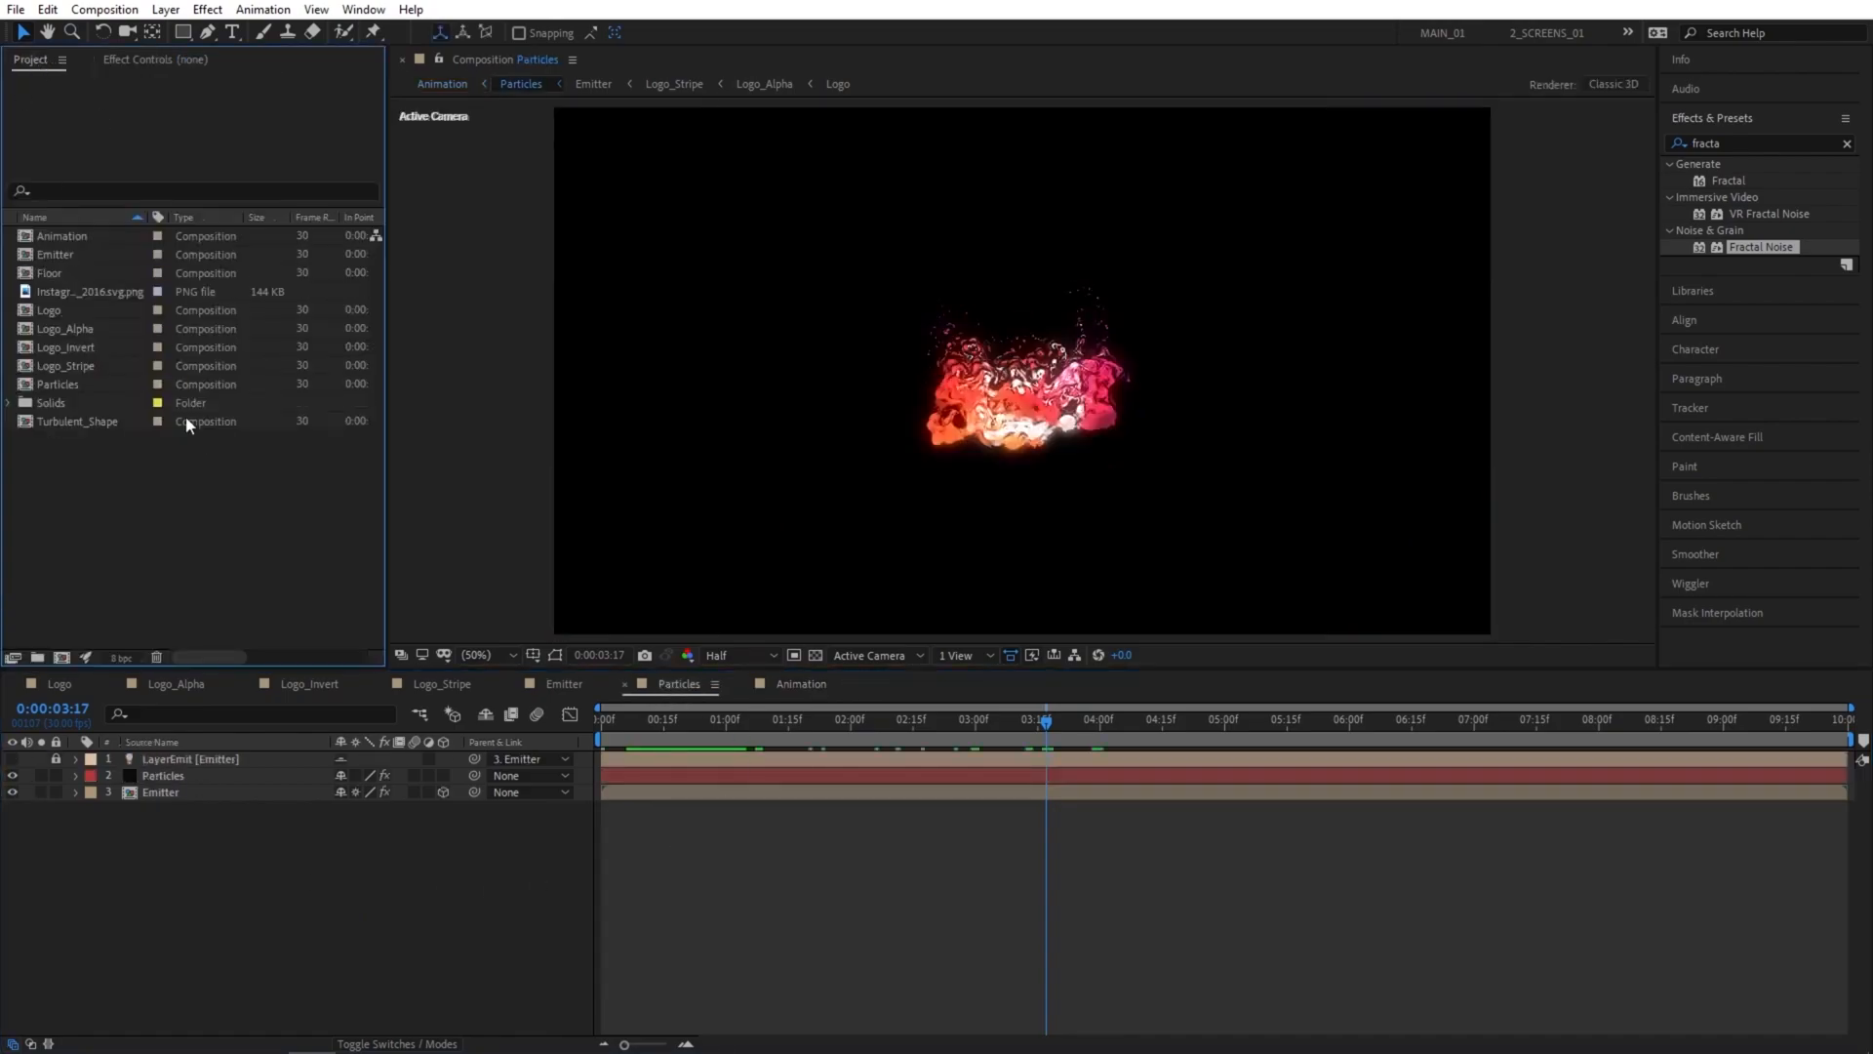
pyautogui.moveTo(74, 350); pyautogui.dragTo(138, 816)
pyautogui.moveTo(962, 740); pyautogui.dragTo(1050, 729)
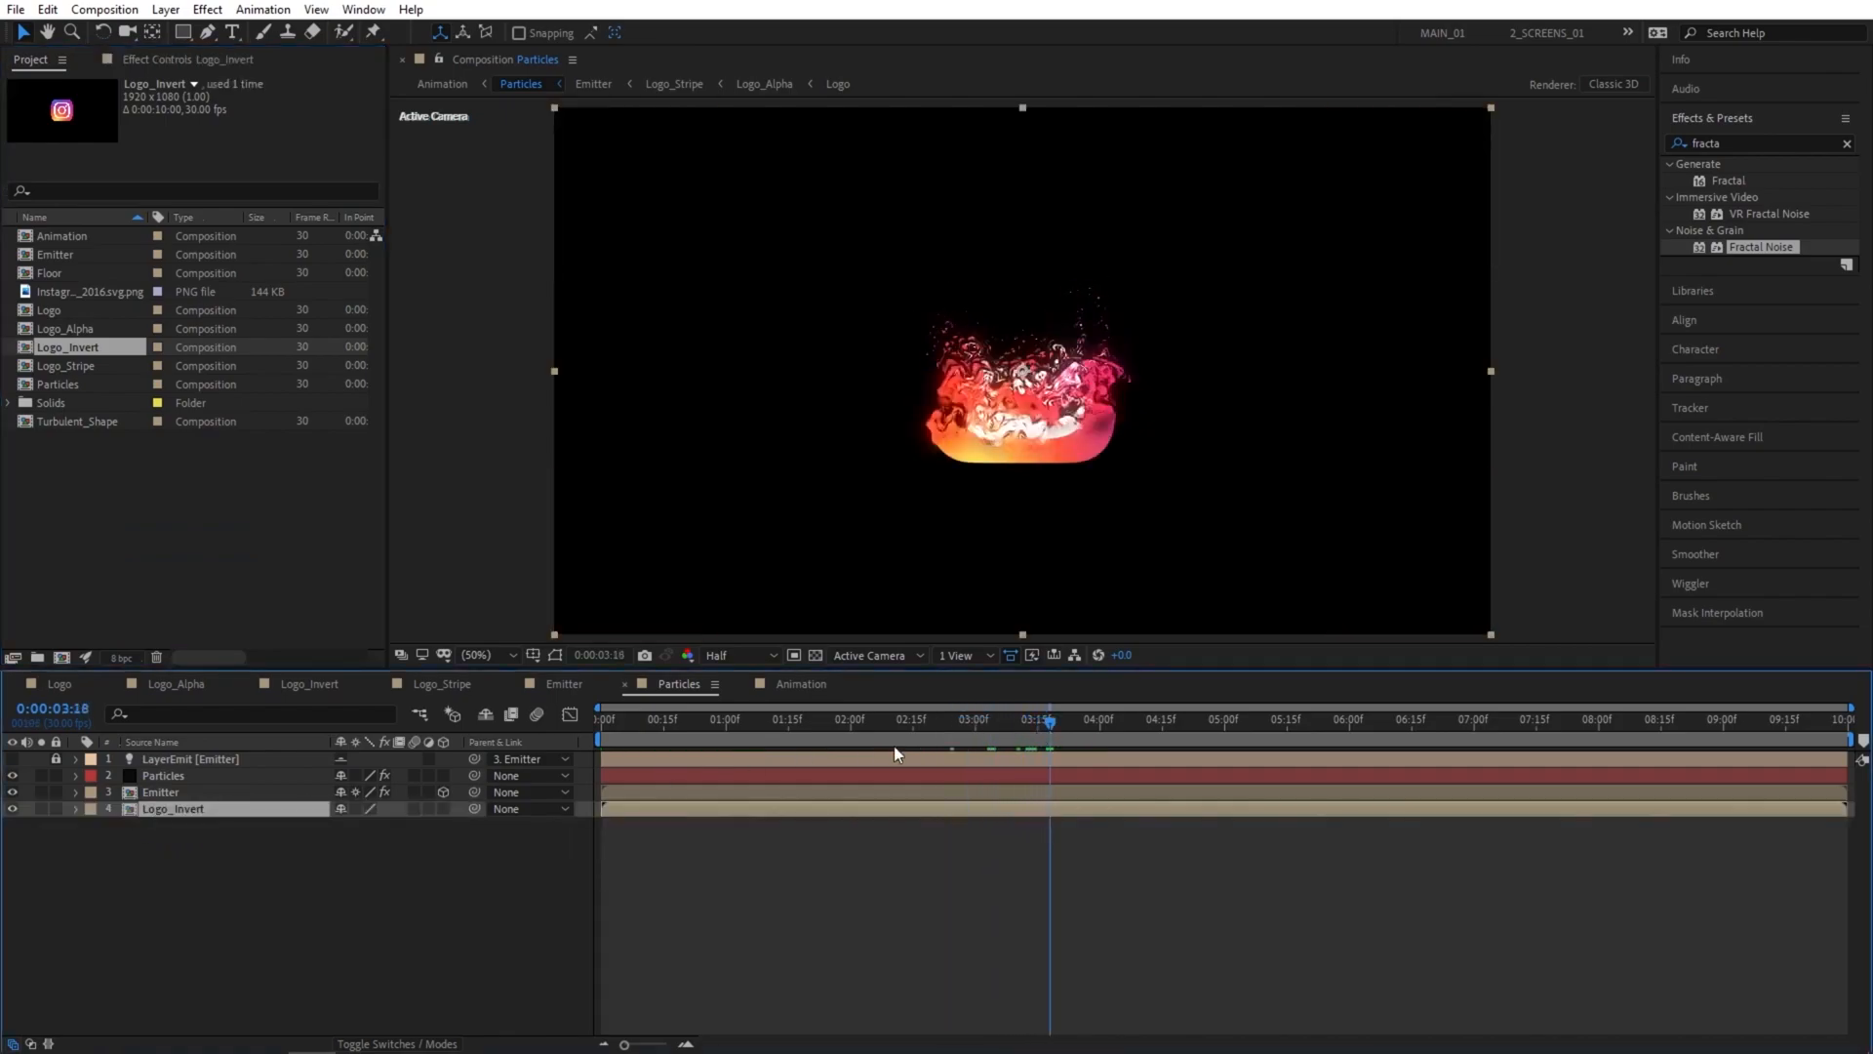
# In the Animation composition, move the Reflection layer further down so it starts just beneath the logo's lower edge.
pyautogui.click(800, 684)
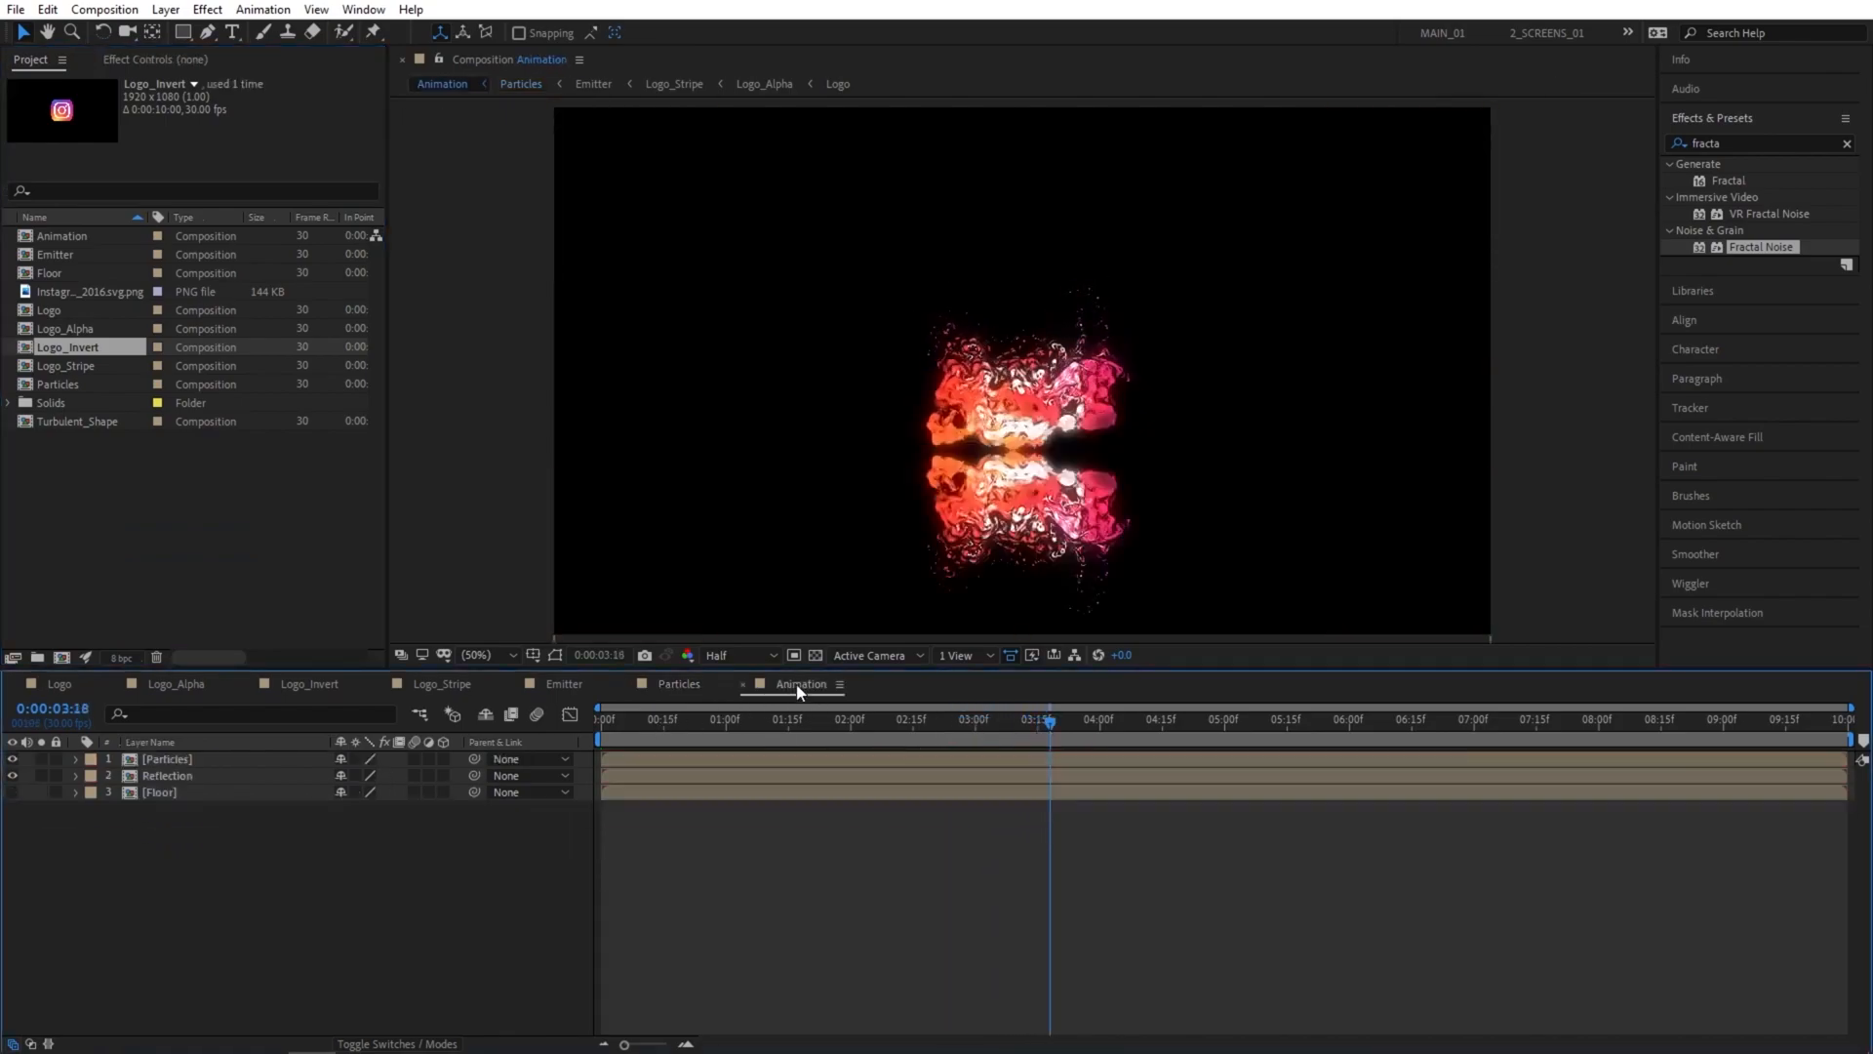
pyautogui.click(195, 777)
pyautogui.moveTo(1068, 531); pyautogui.dragTo(1074, 555)
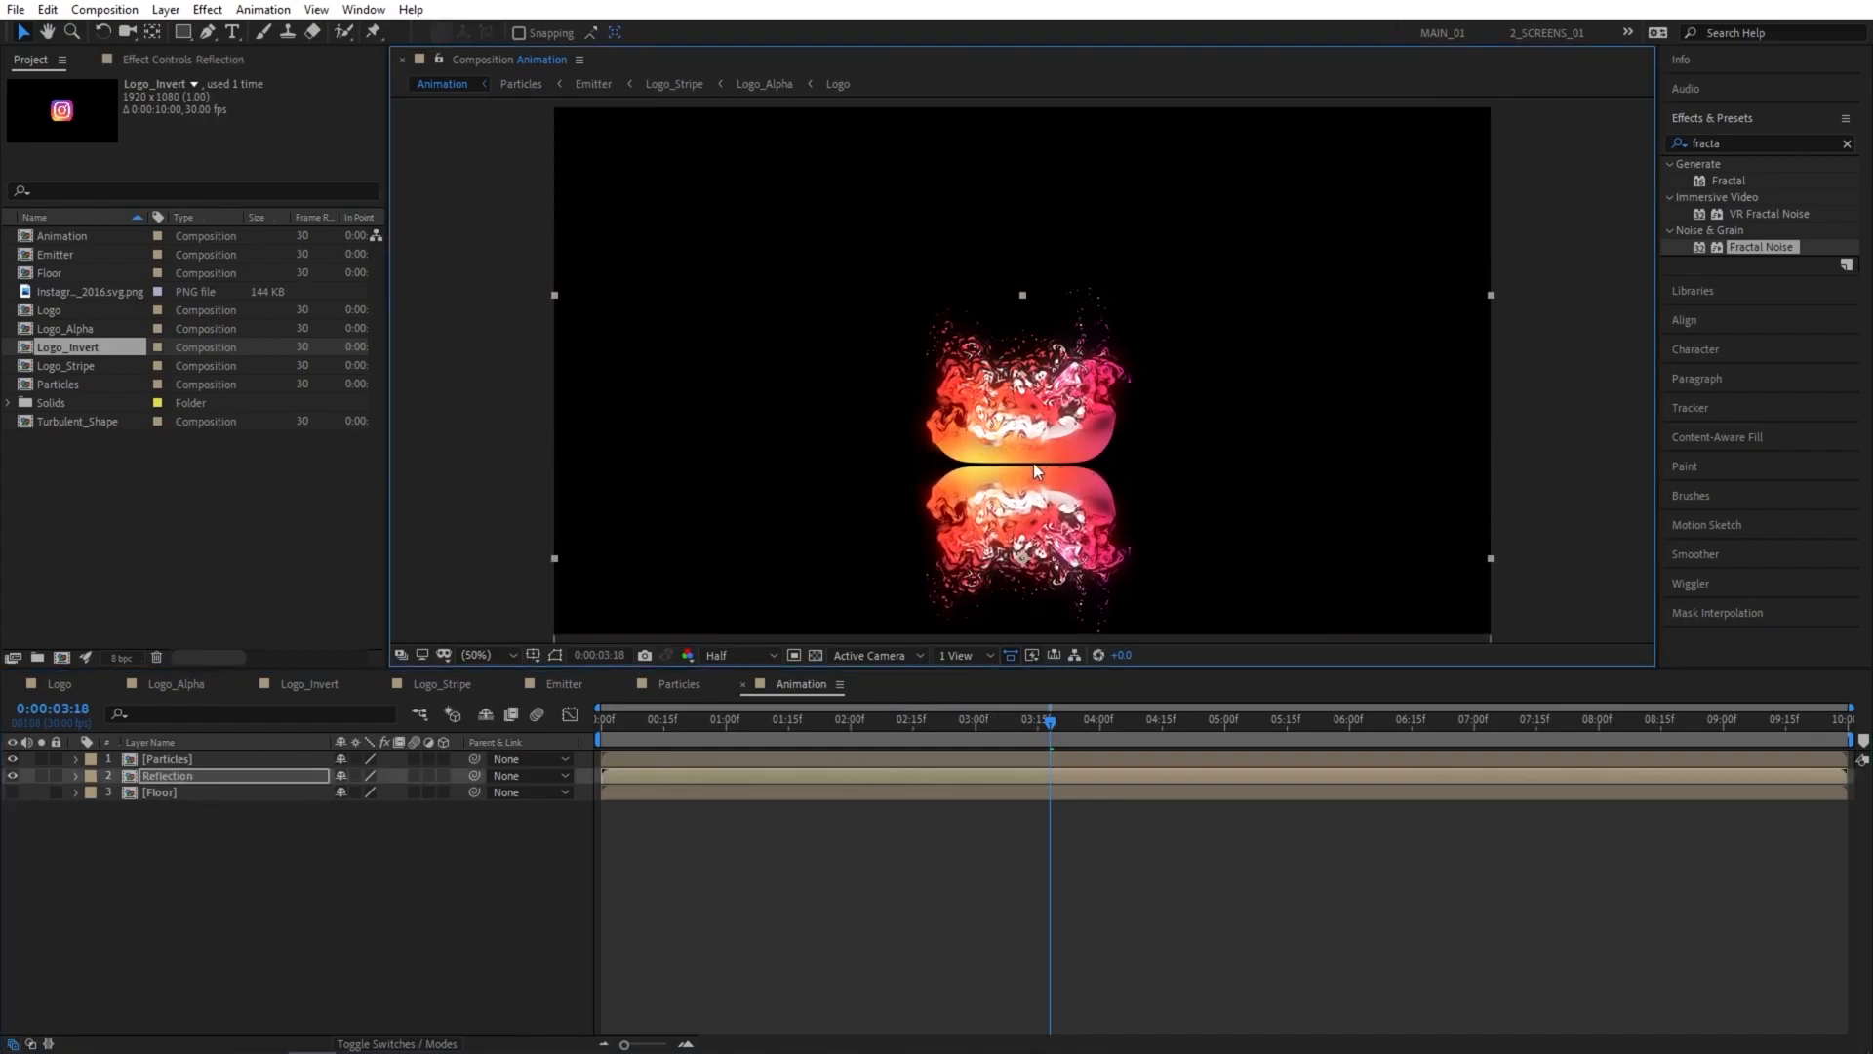
pyautogui.click(1074, 726)
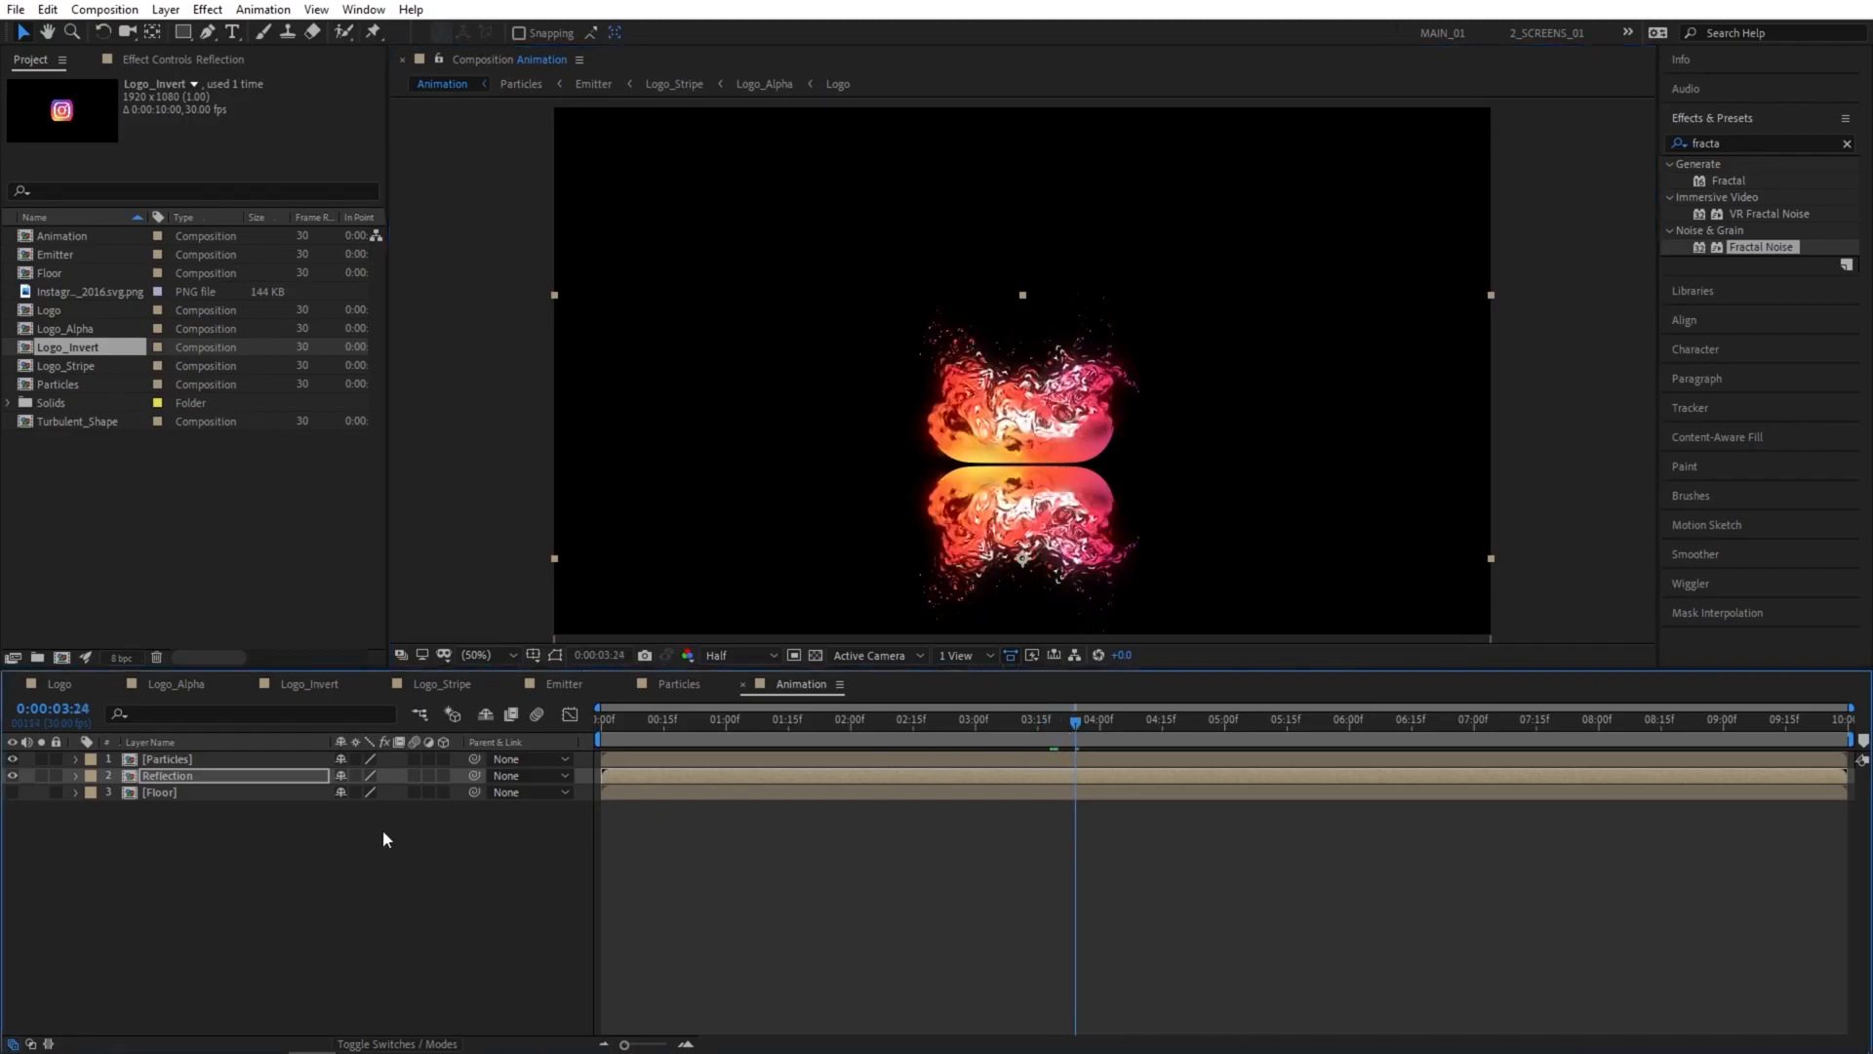
pyautogui.click(245, 864)
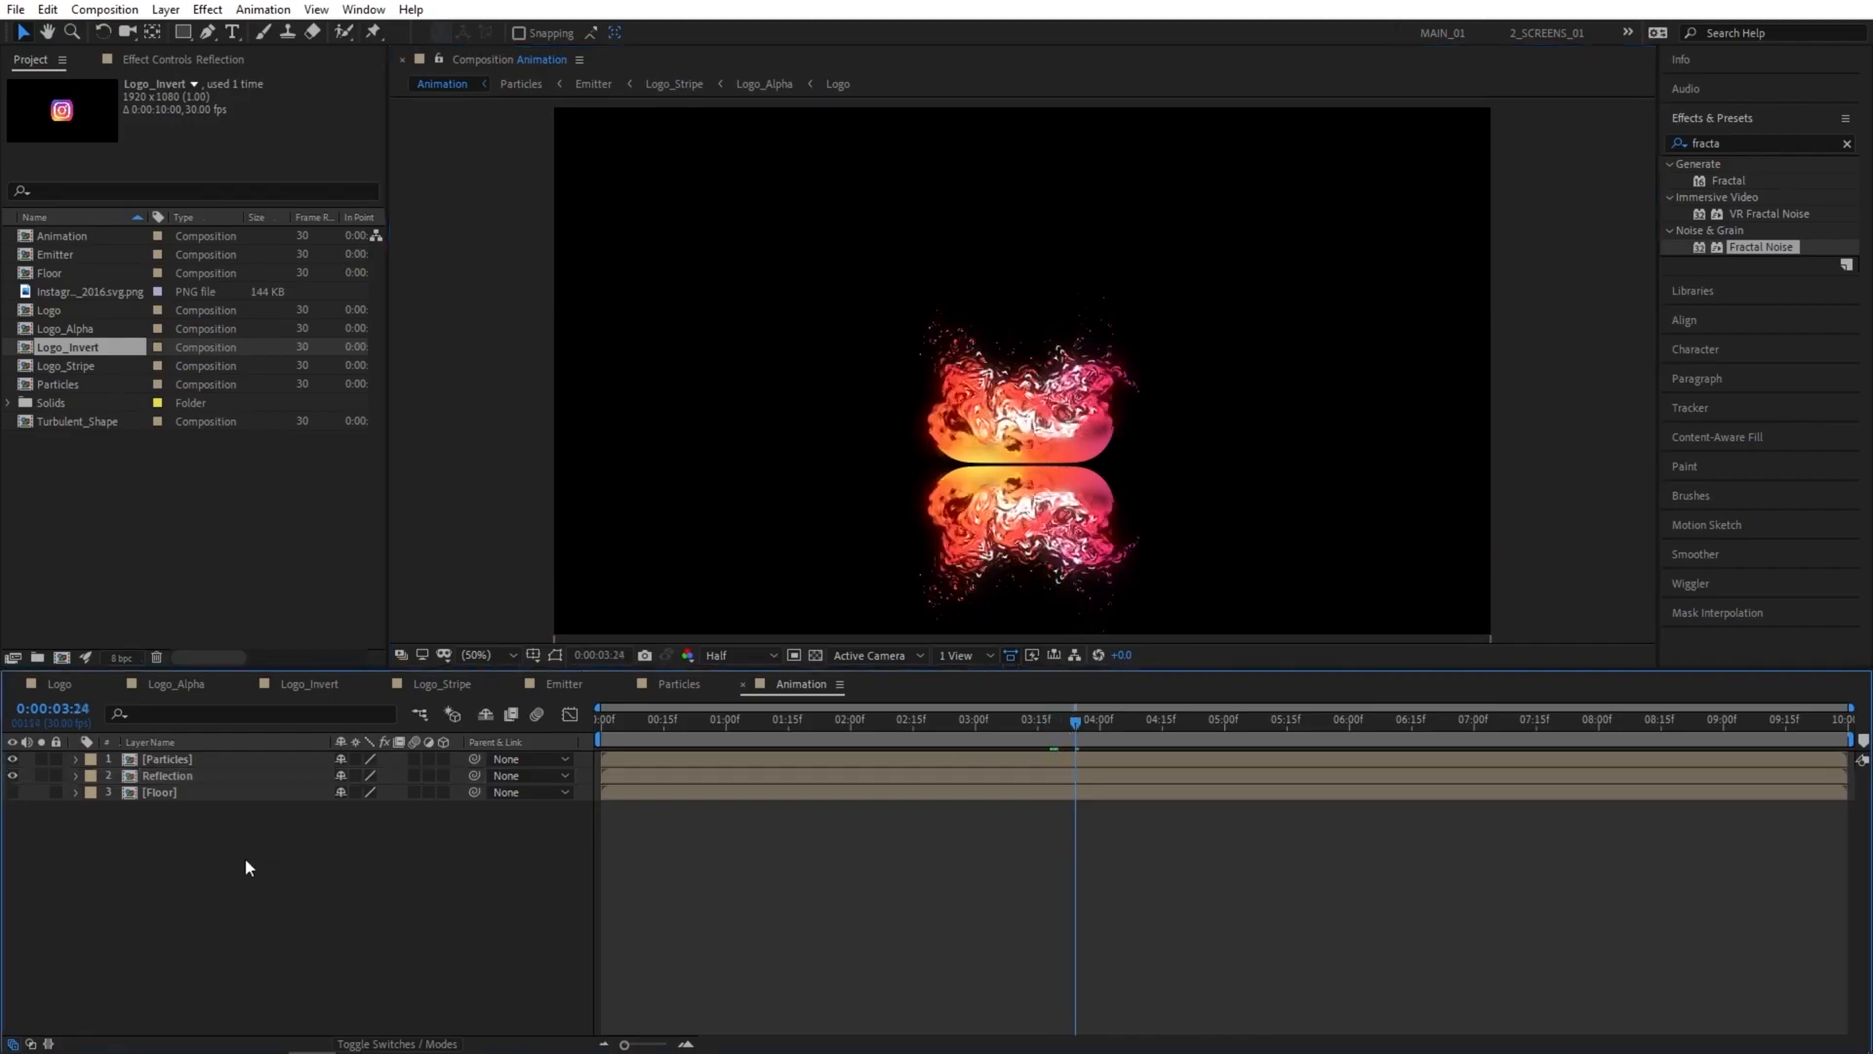
# Nudge the Reflection layer slightly down to line up with the temporarily shown Floor layer, leaving the floor hidden.
pyautogui.click(12, 791)
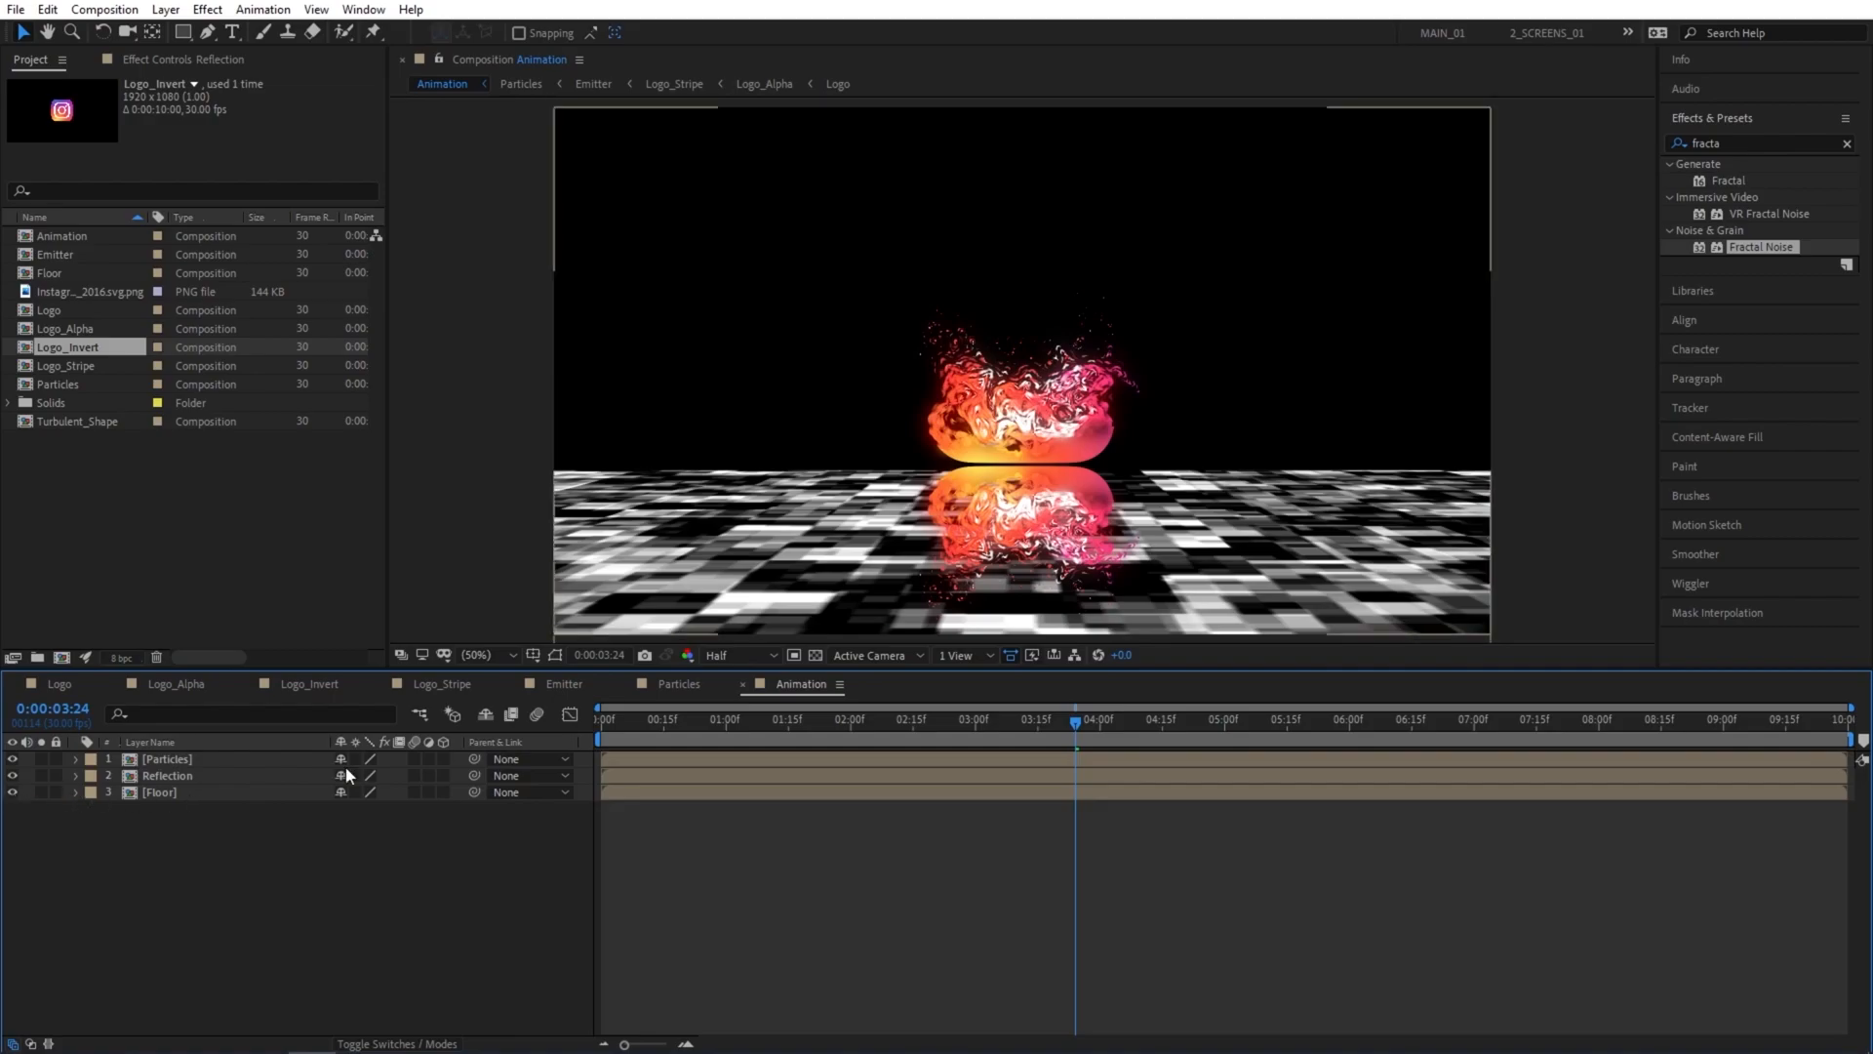
pyautogui.click(1067, 499)
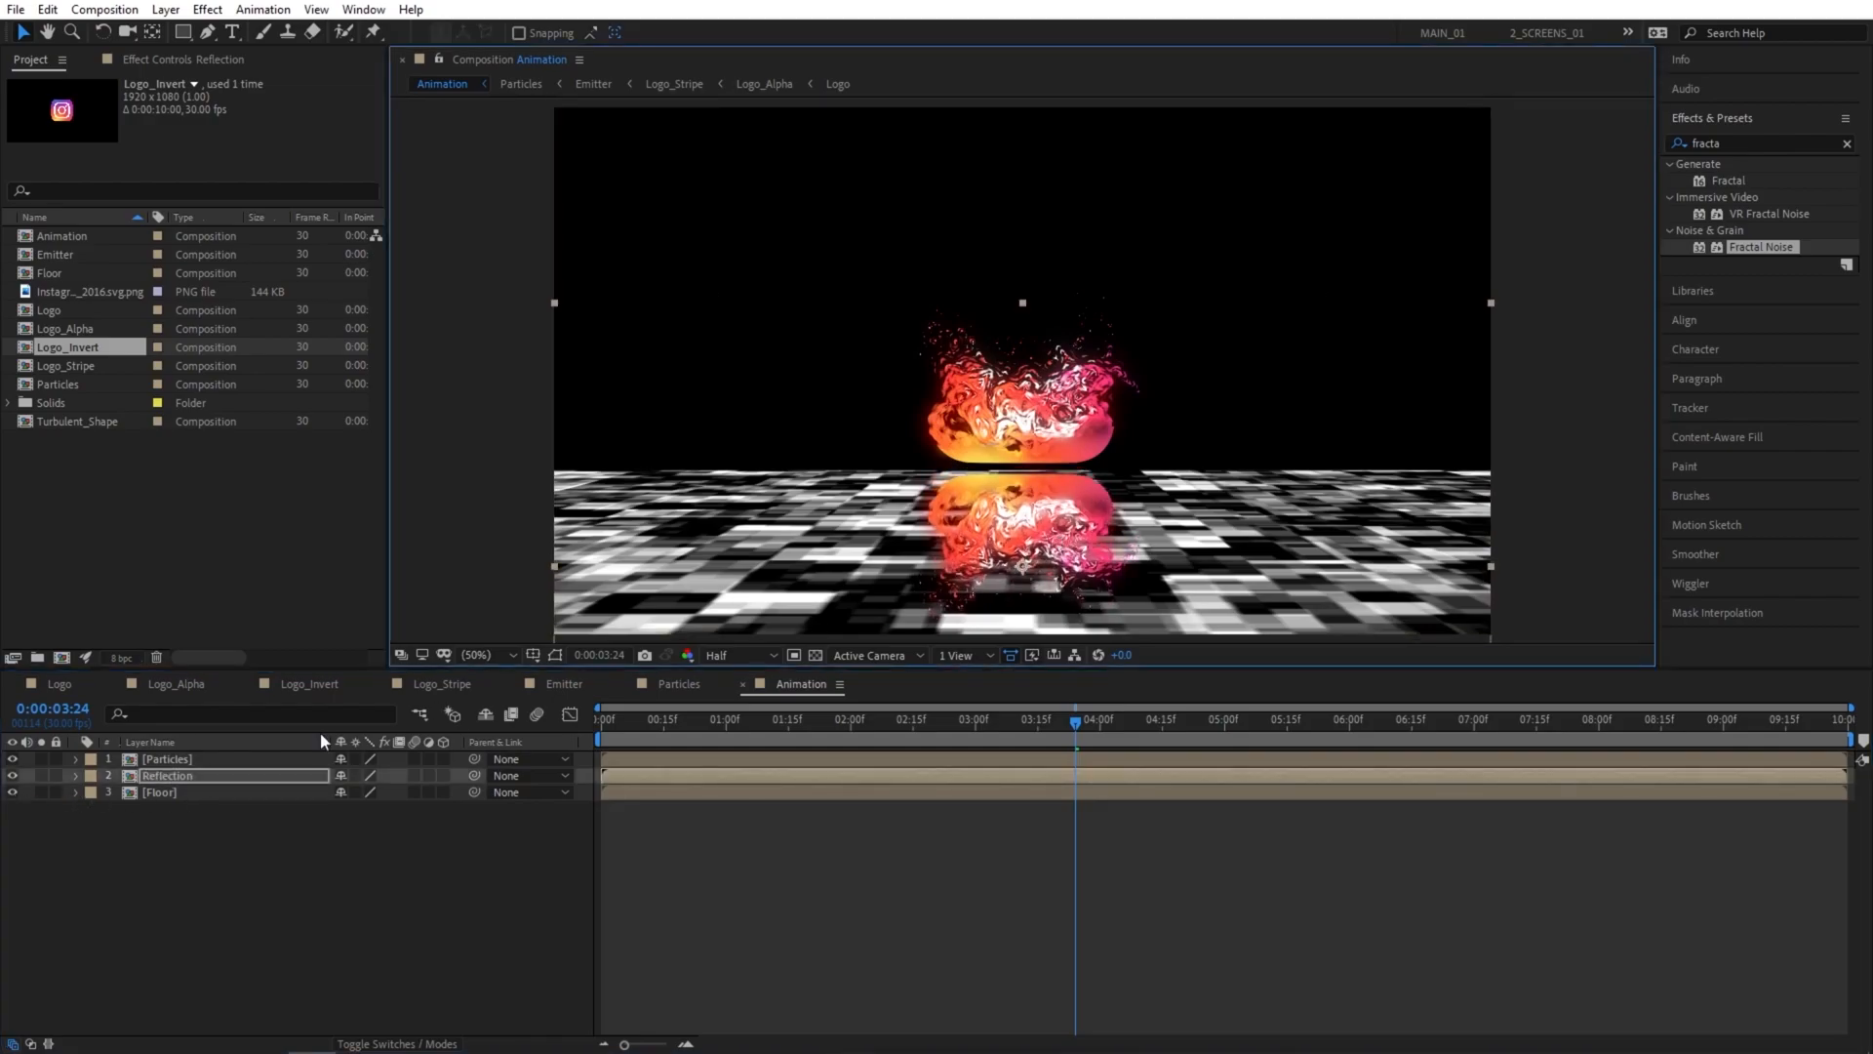
pyautogui.click(13, 791)
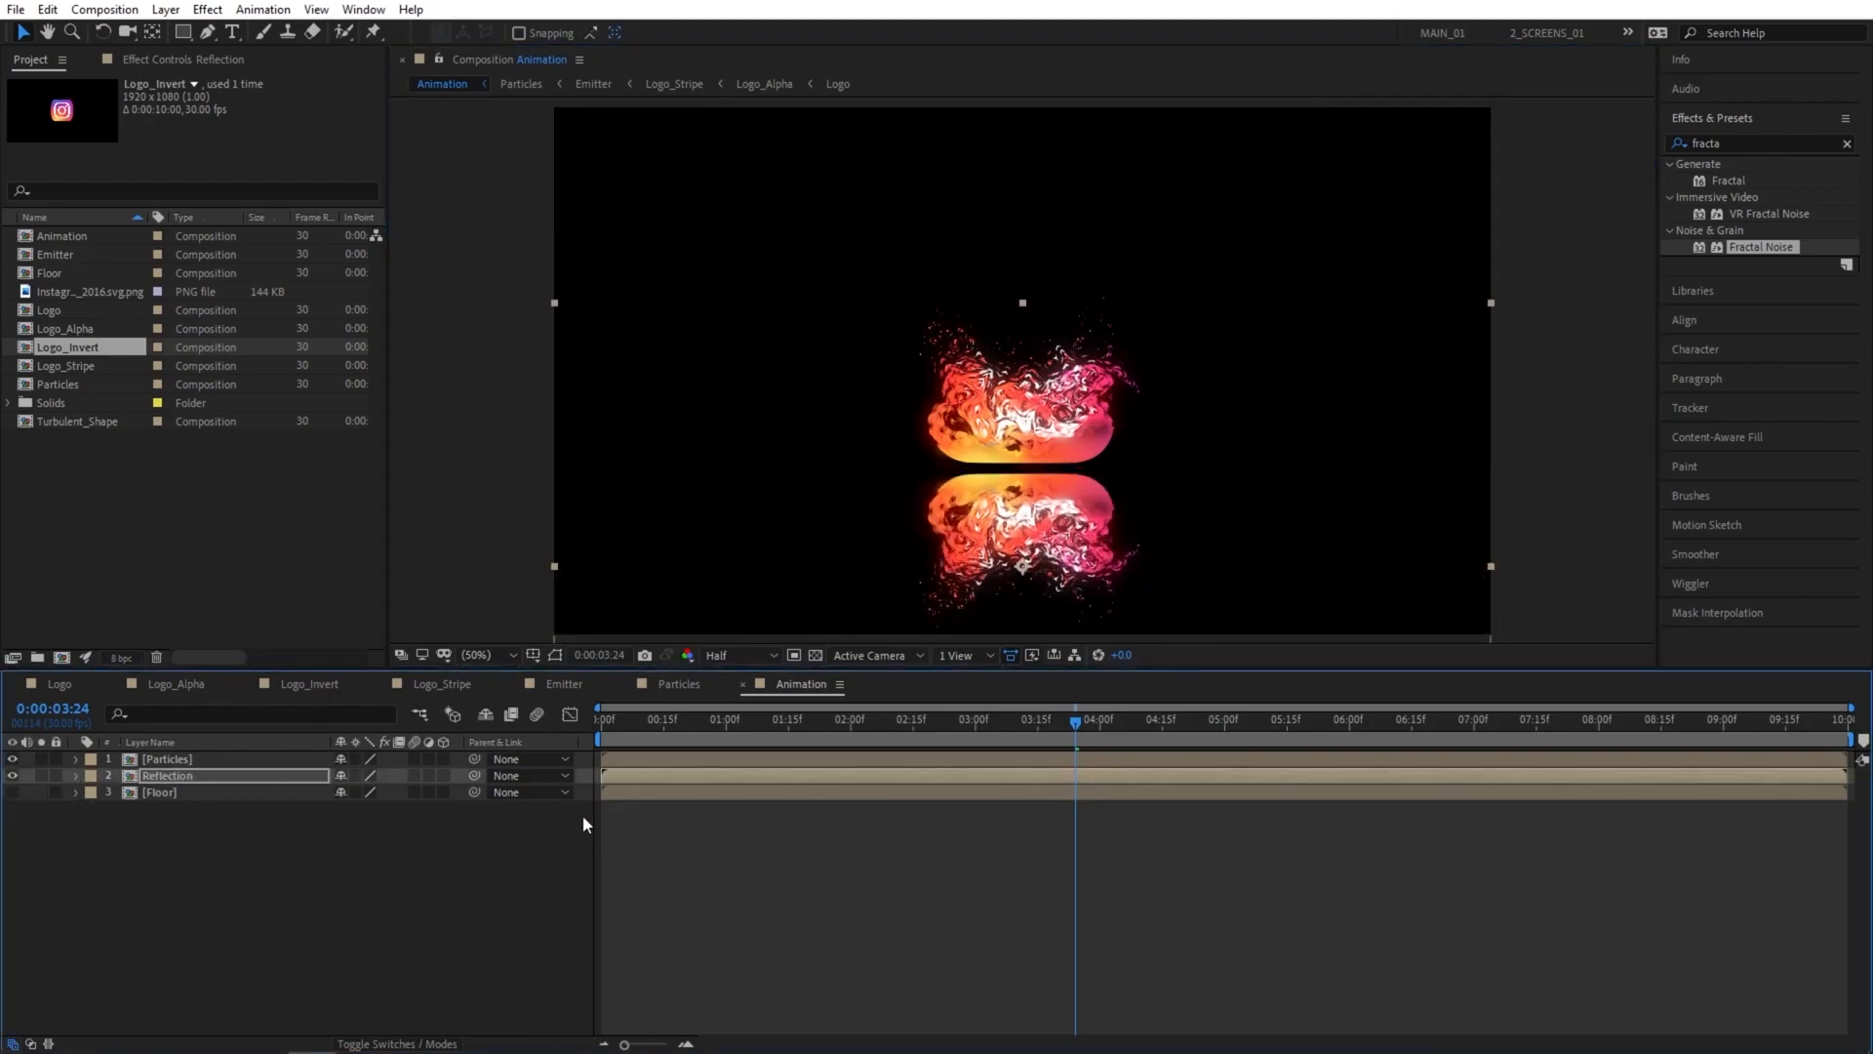
pyautogui.click(162, 802)
# Set the Reflection layer's opacity to 70%.
pyautogui.click(176, 778)
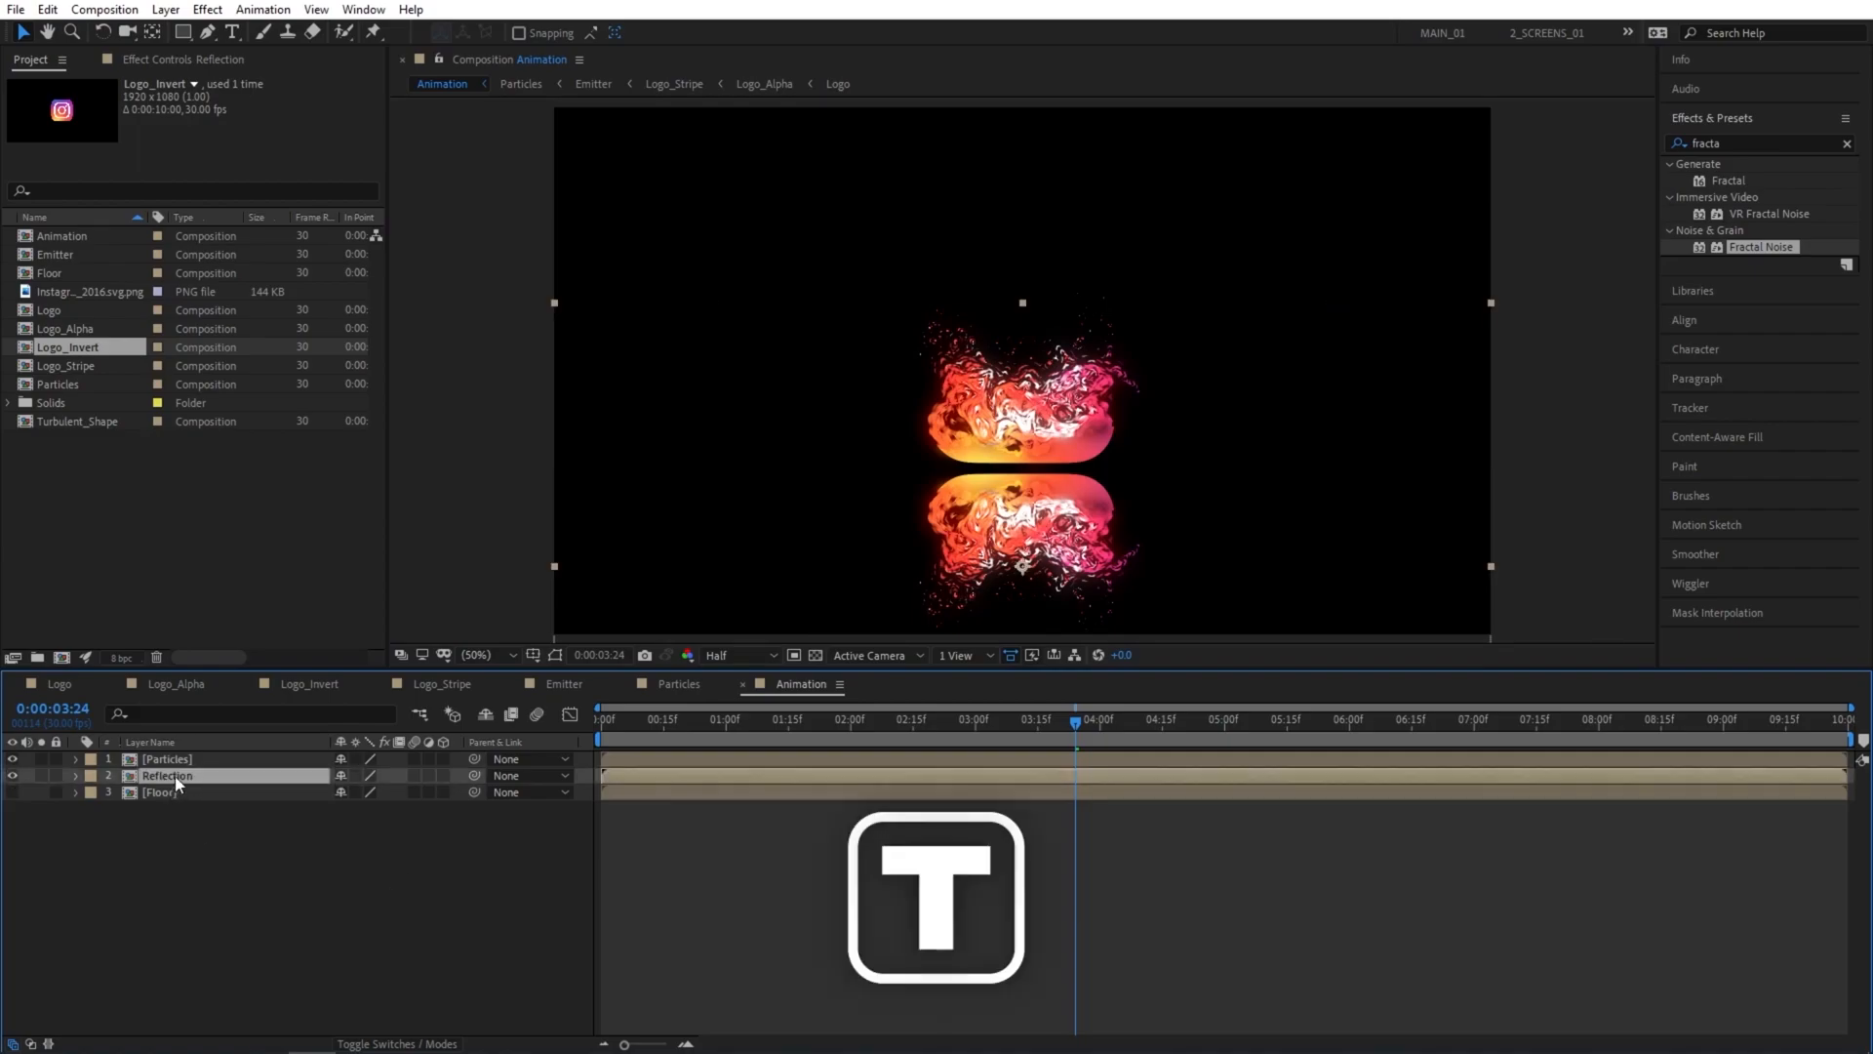
pyautogui.press('t')
pyautogui.click(350, 791)
pyautogui.write('7')
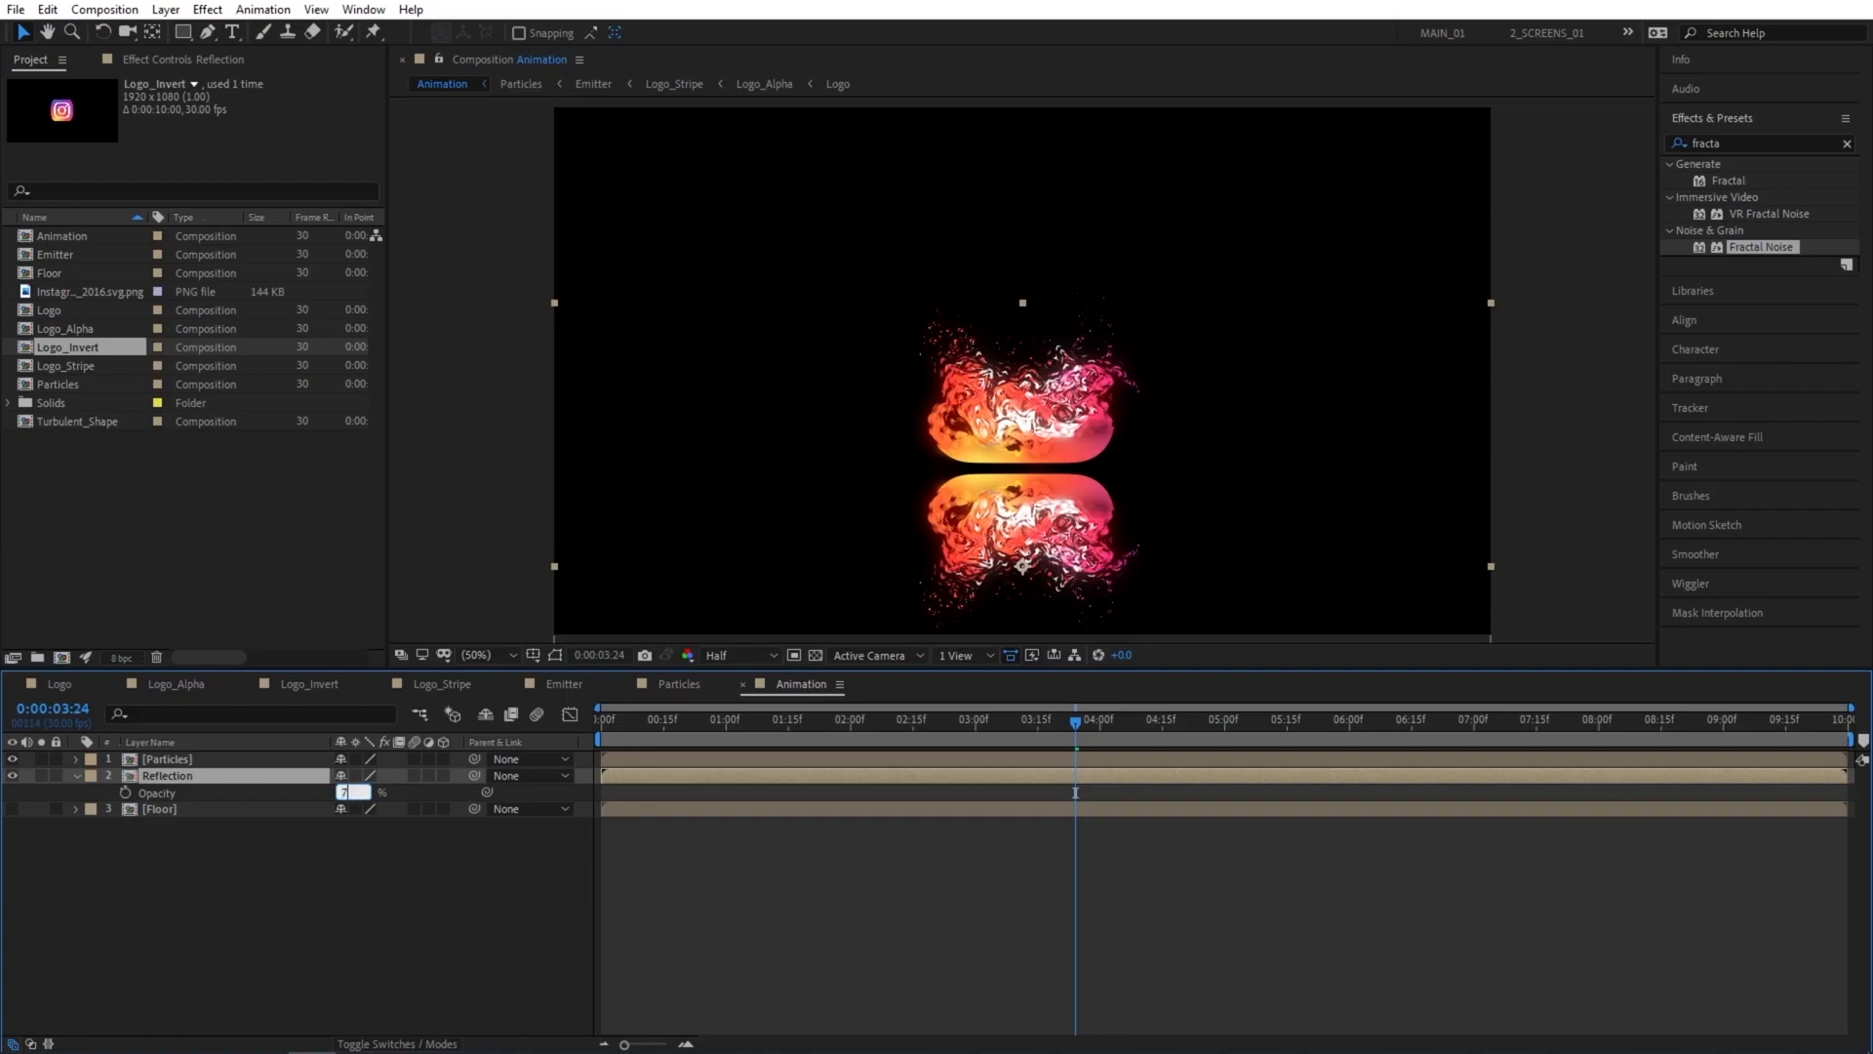
pyautogui.write('0')
pyautogui.press('Return')
# Set the Reflection layer's vertical scale to -75% with its horizontal scale at 100%, and move the layer back up closer to the logo.
pyautogui.press('s')
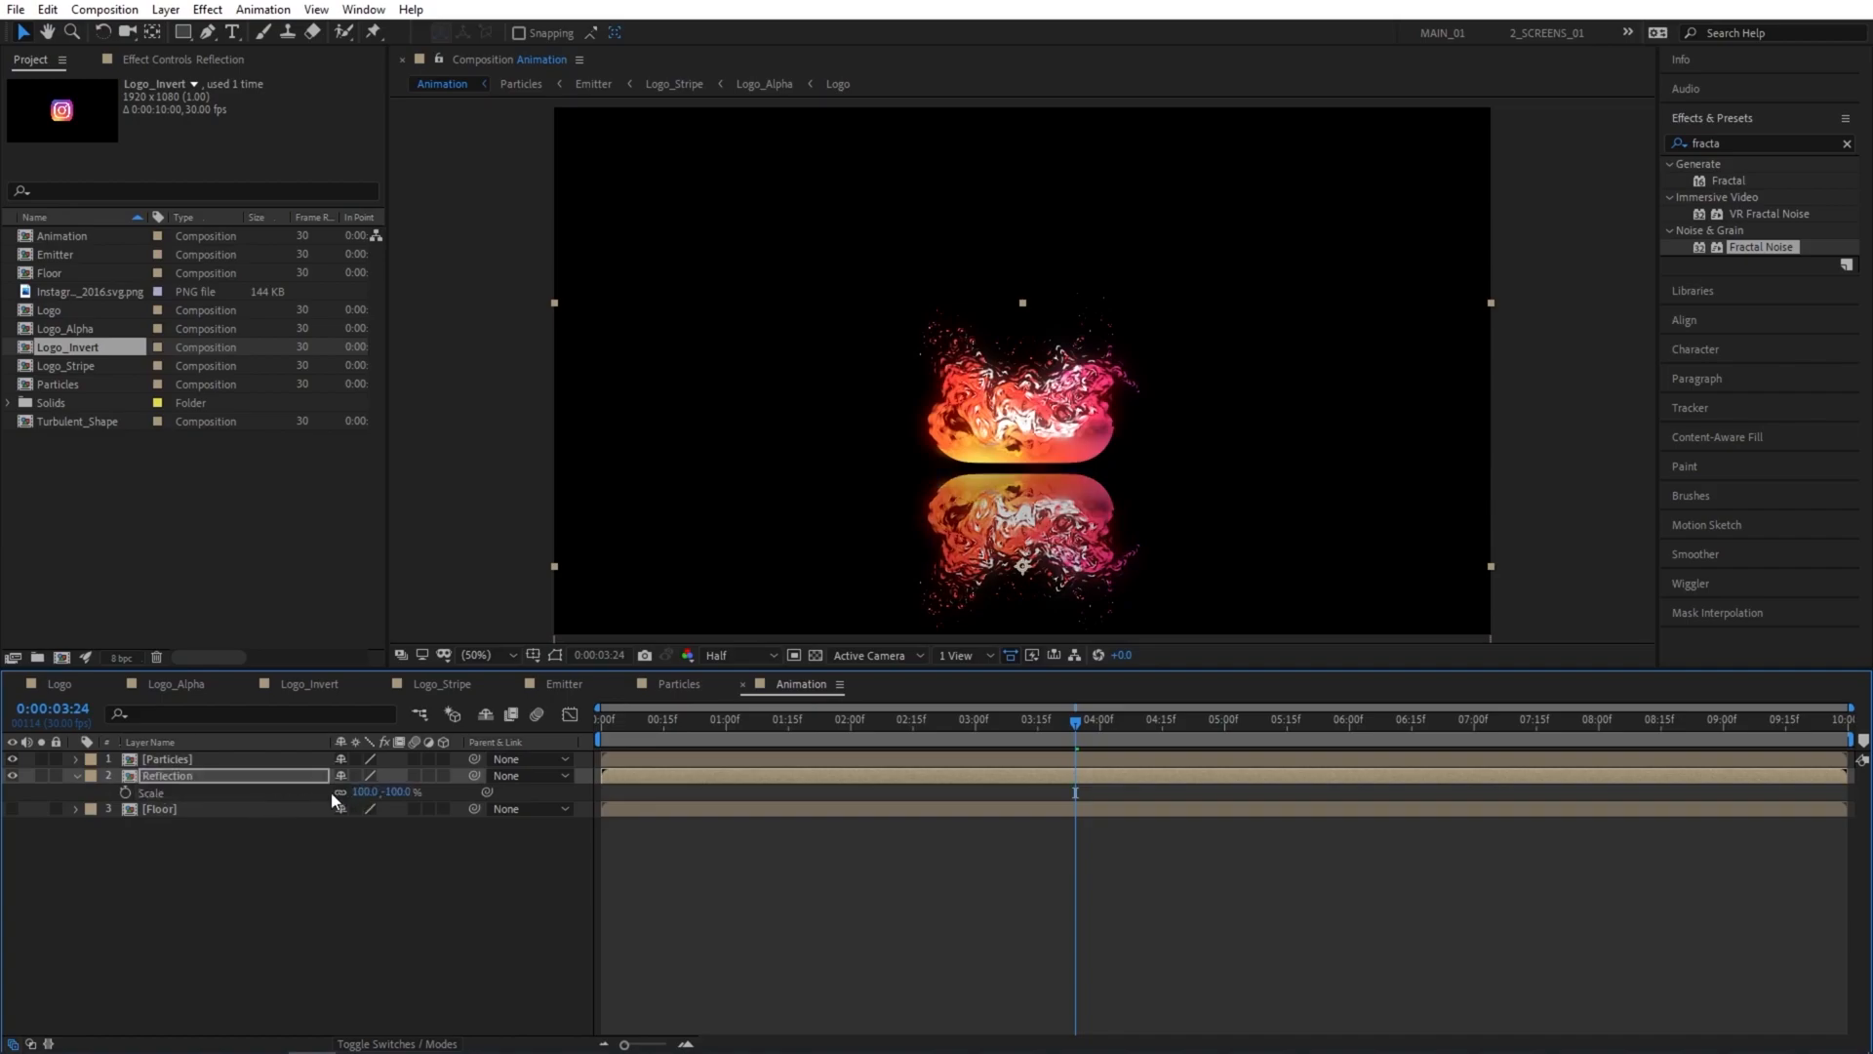
pyautogui.moveTo(405, 791); pyautogui.dragTo(415, 791)
pyautogui.click(400, 791)
pyautogui.write('-70')
pyautogui.press('Return')
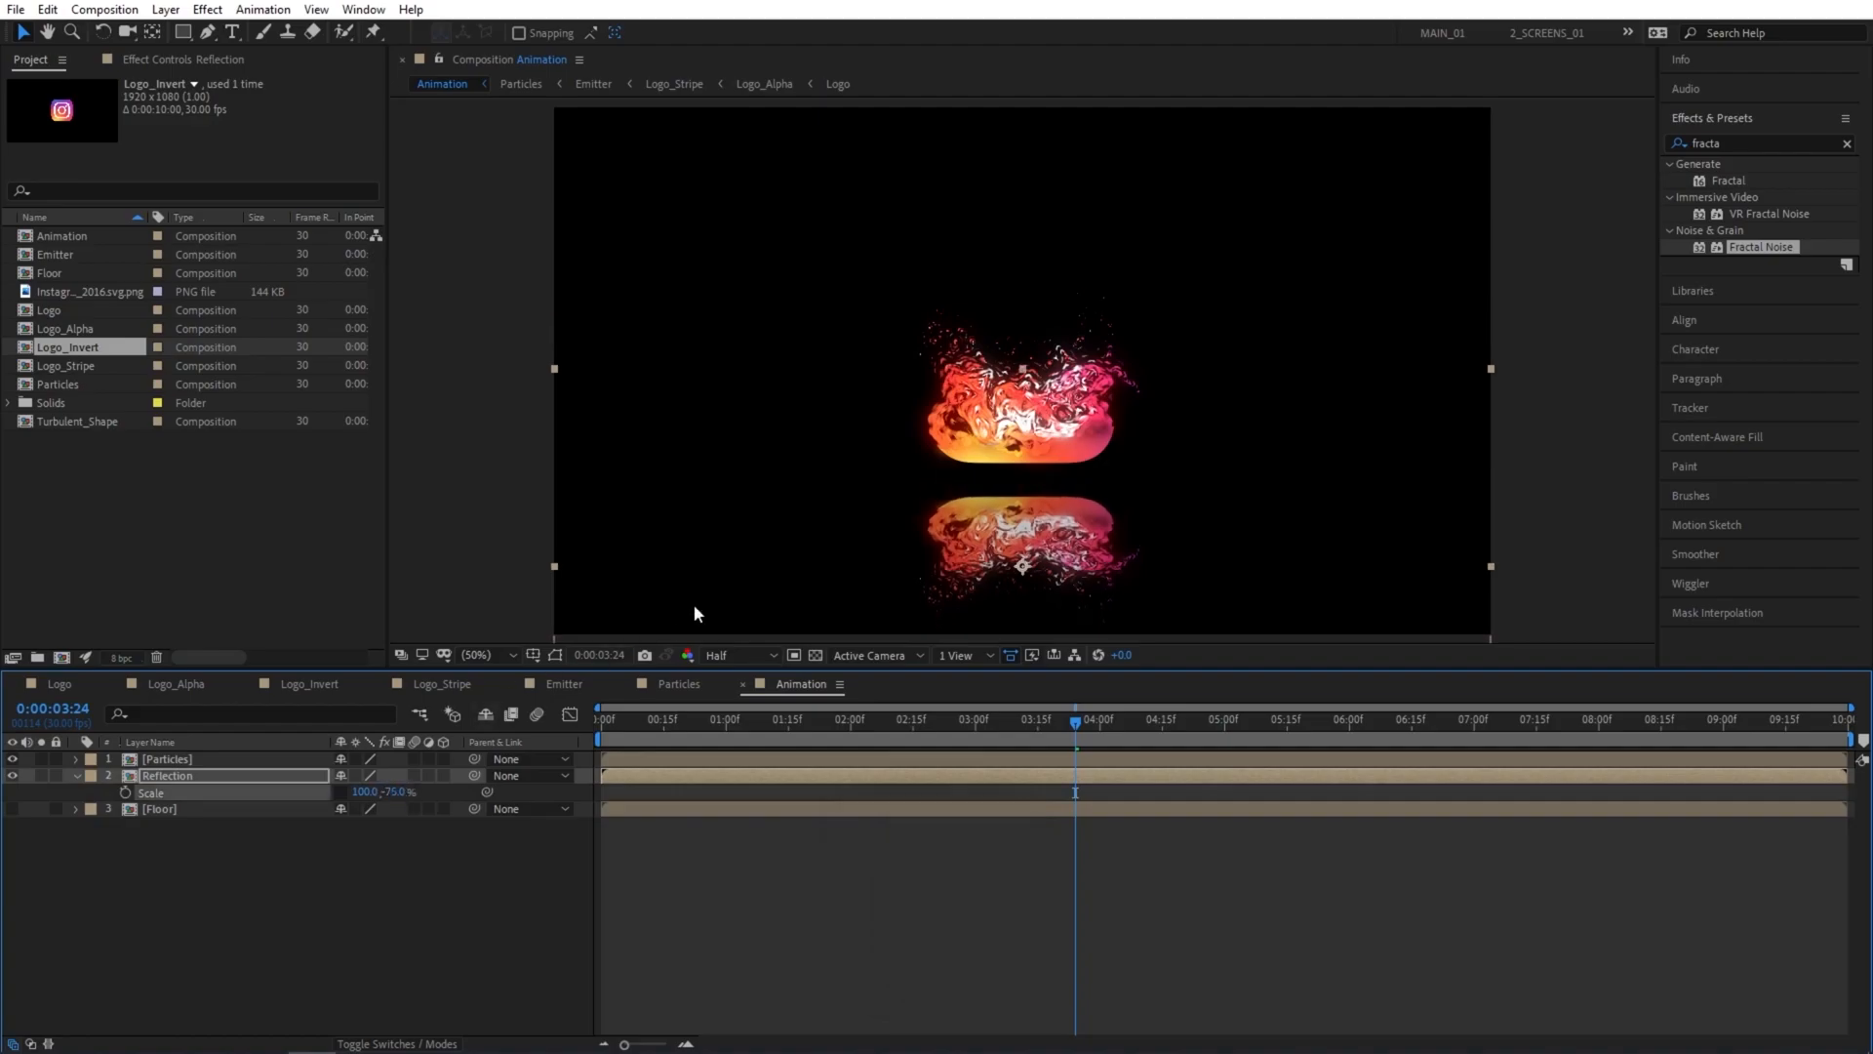
pyautogui.click(168, 860)
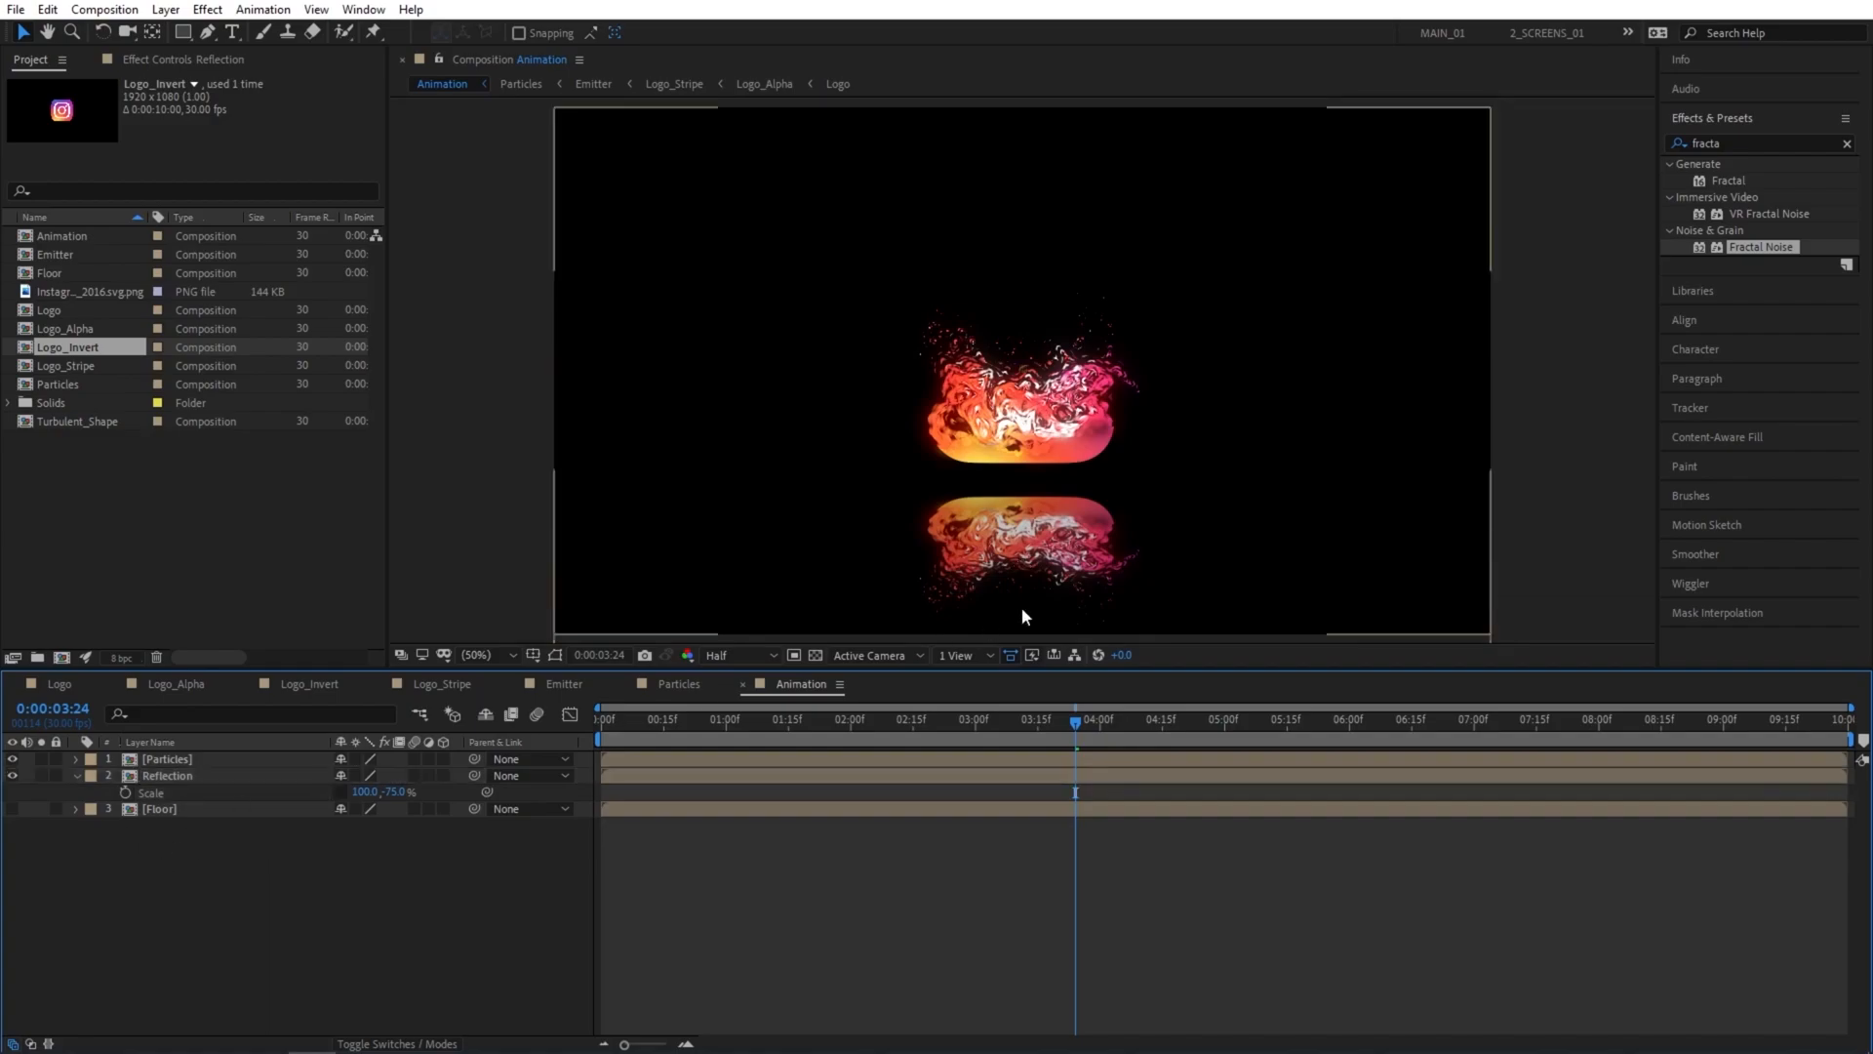
pyautogui.click(197, 771)
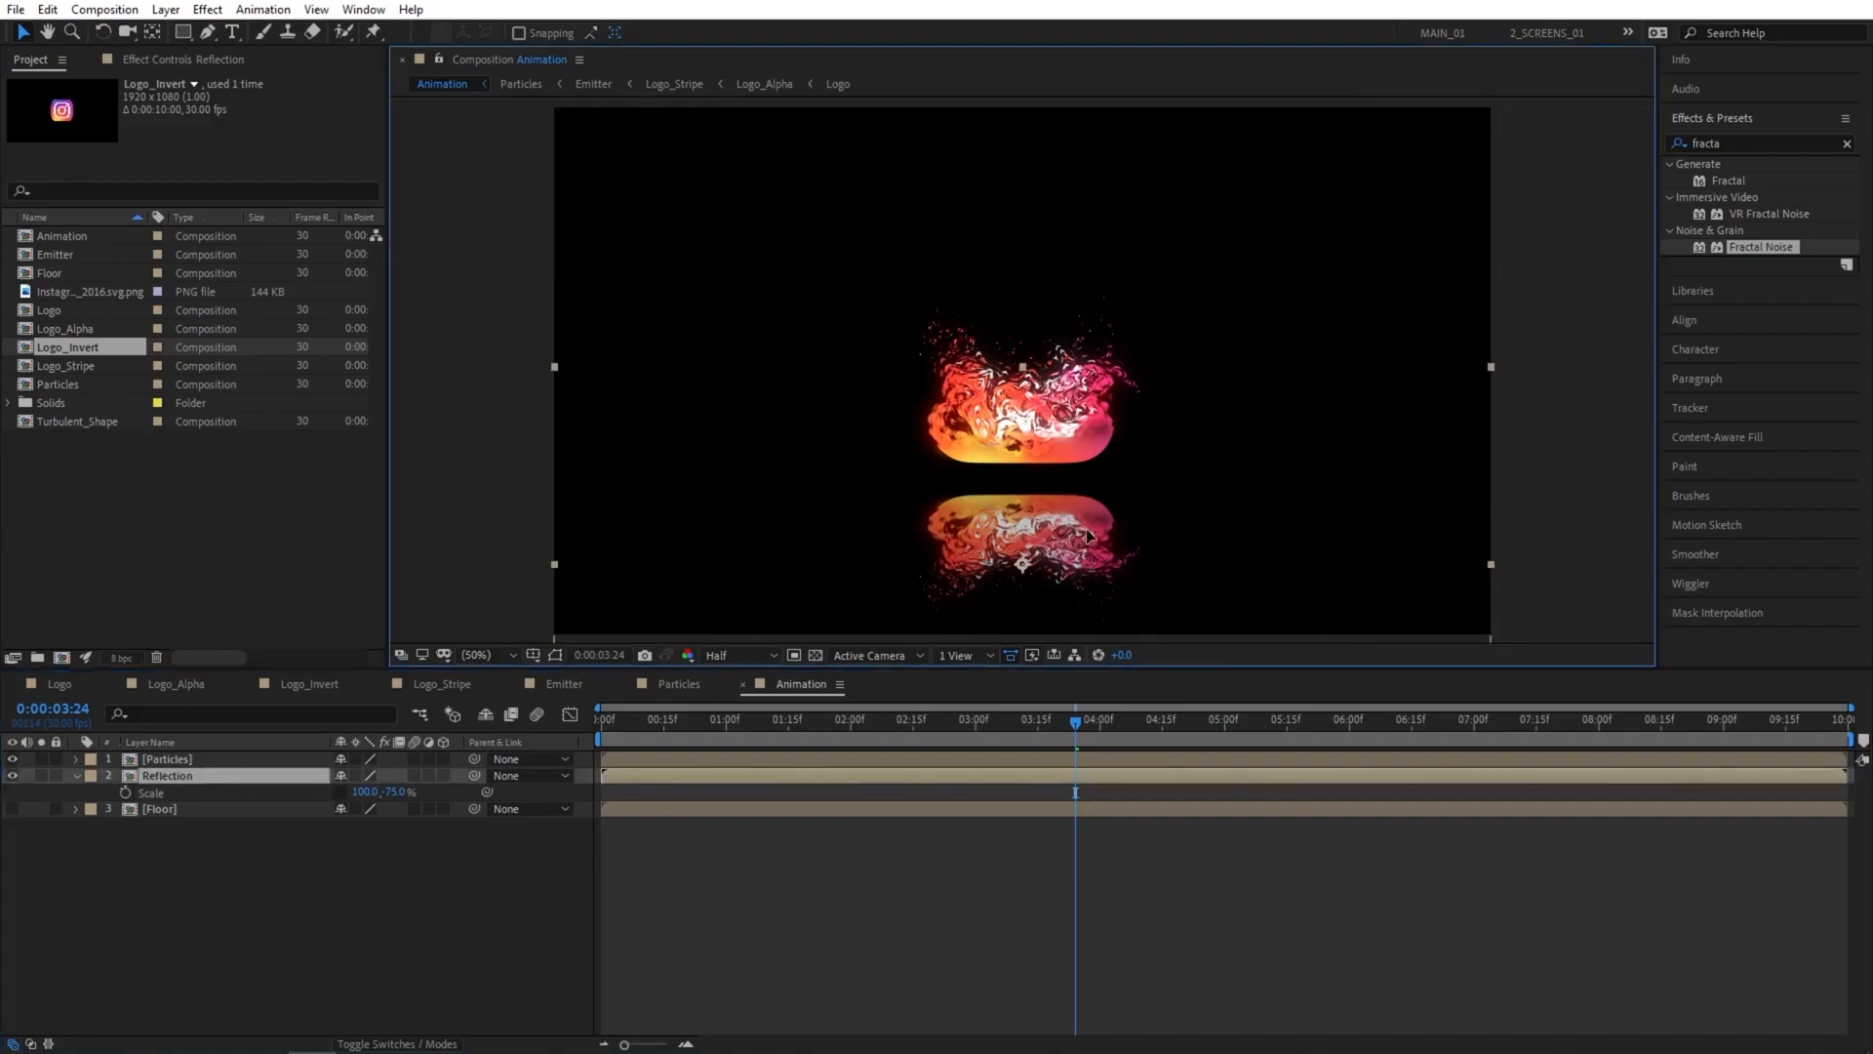
pyautogui.click(375, 874)
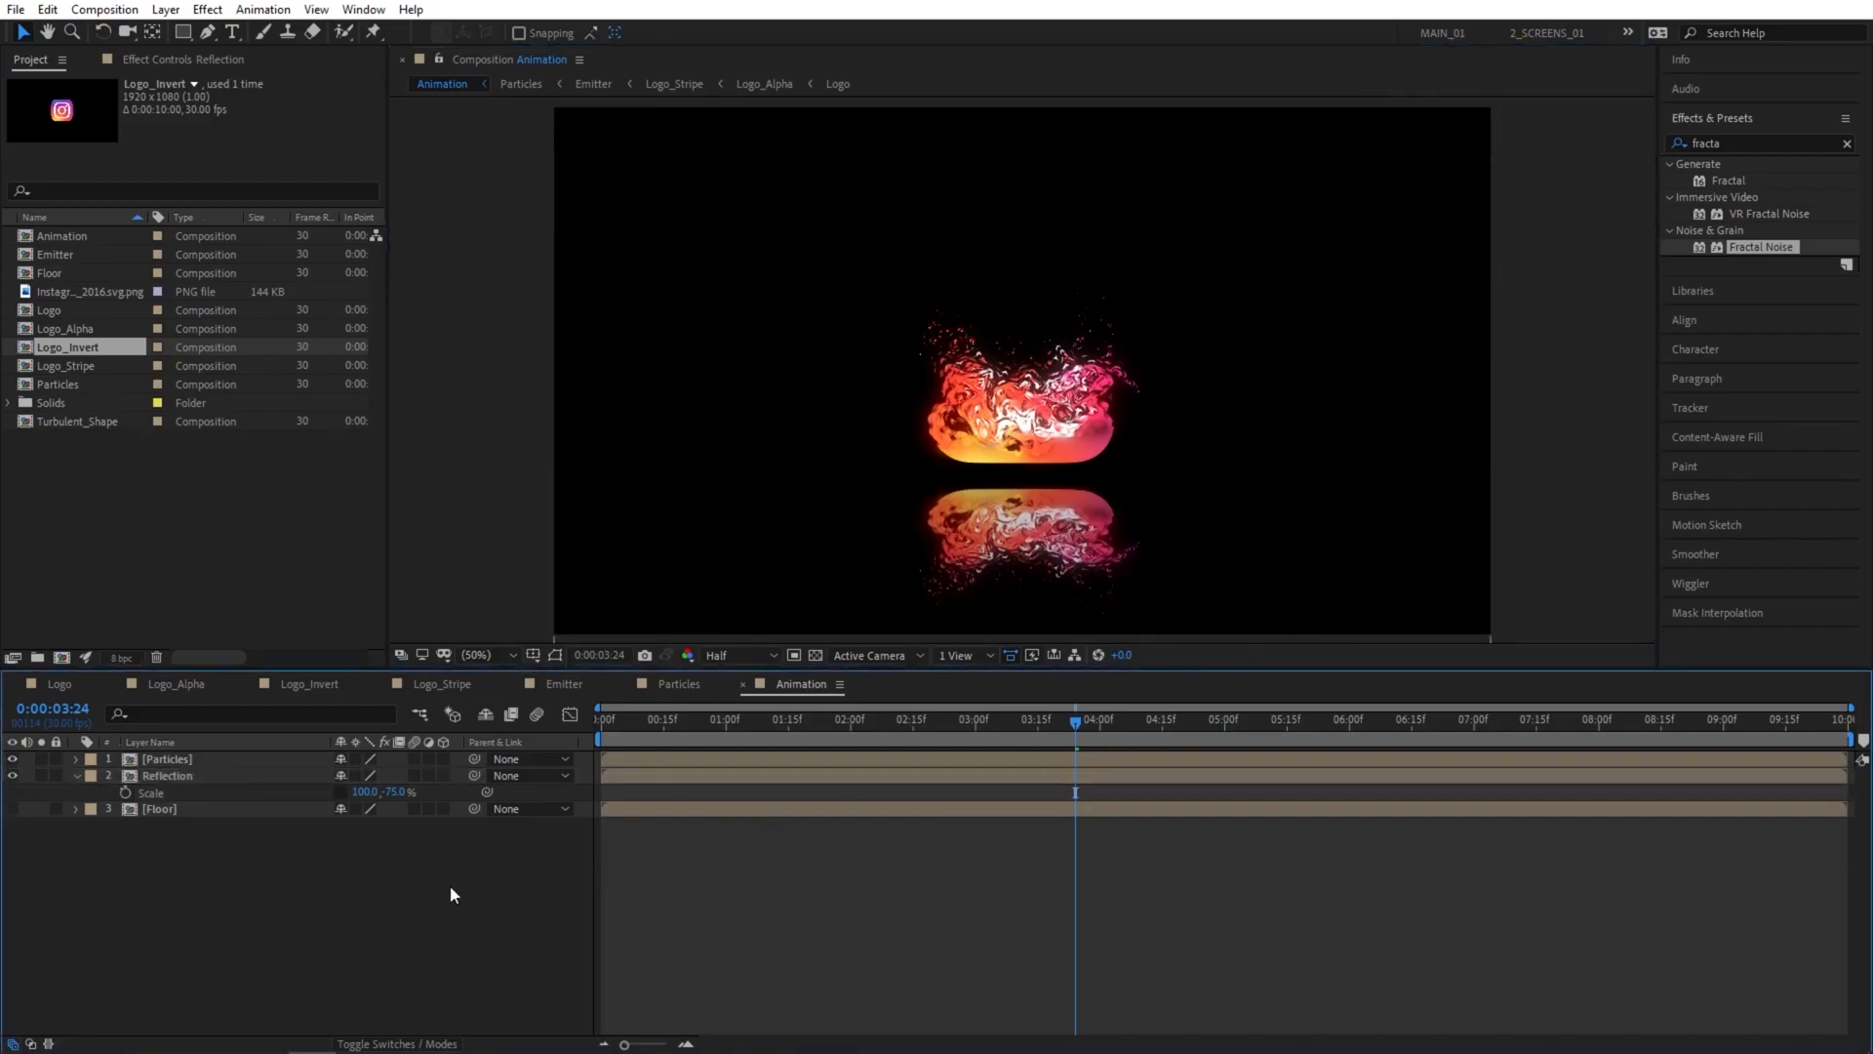
# Create a new adjustment layer and place it between the Particles and Reflection layers.
pyautogui.rightClick(290, 898)
pyautogui.moveTo(363, 687)
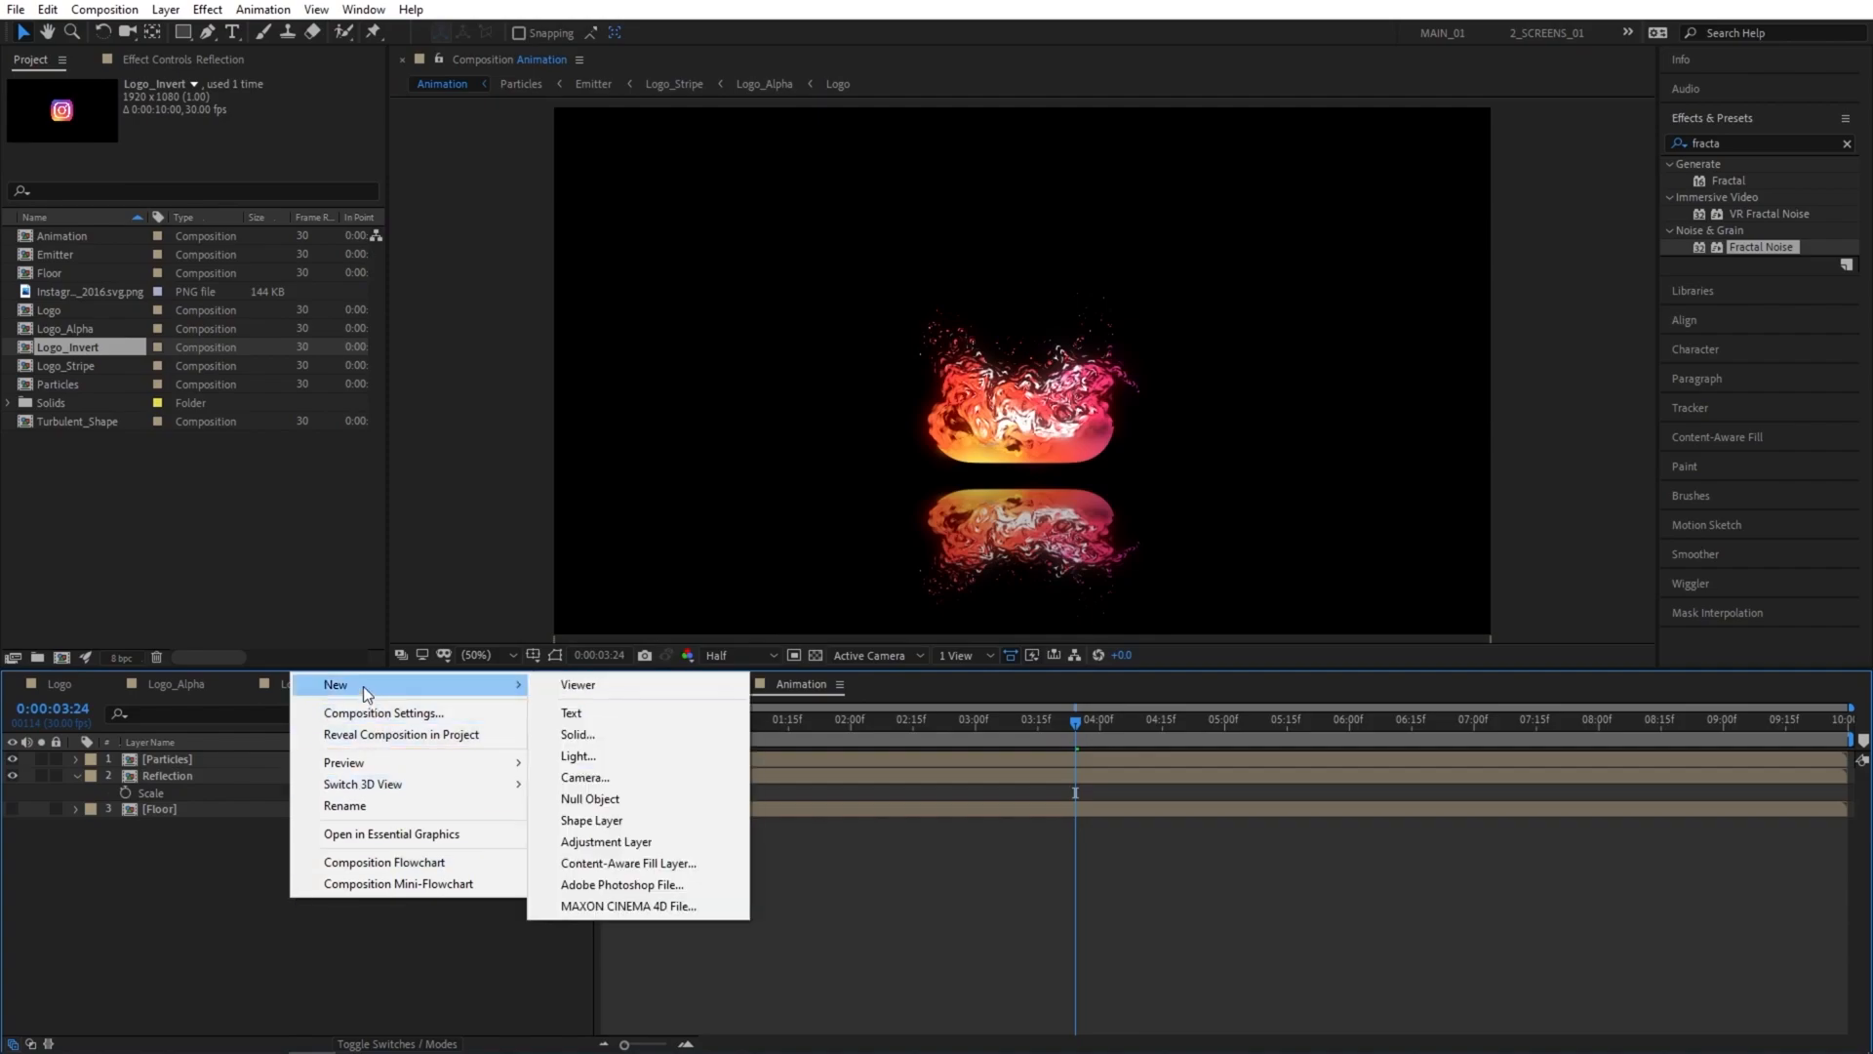
pyautogui.click(624, 841)
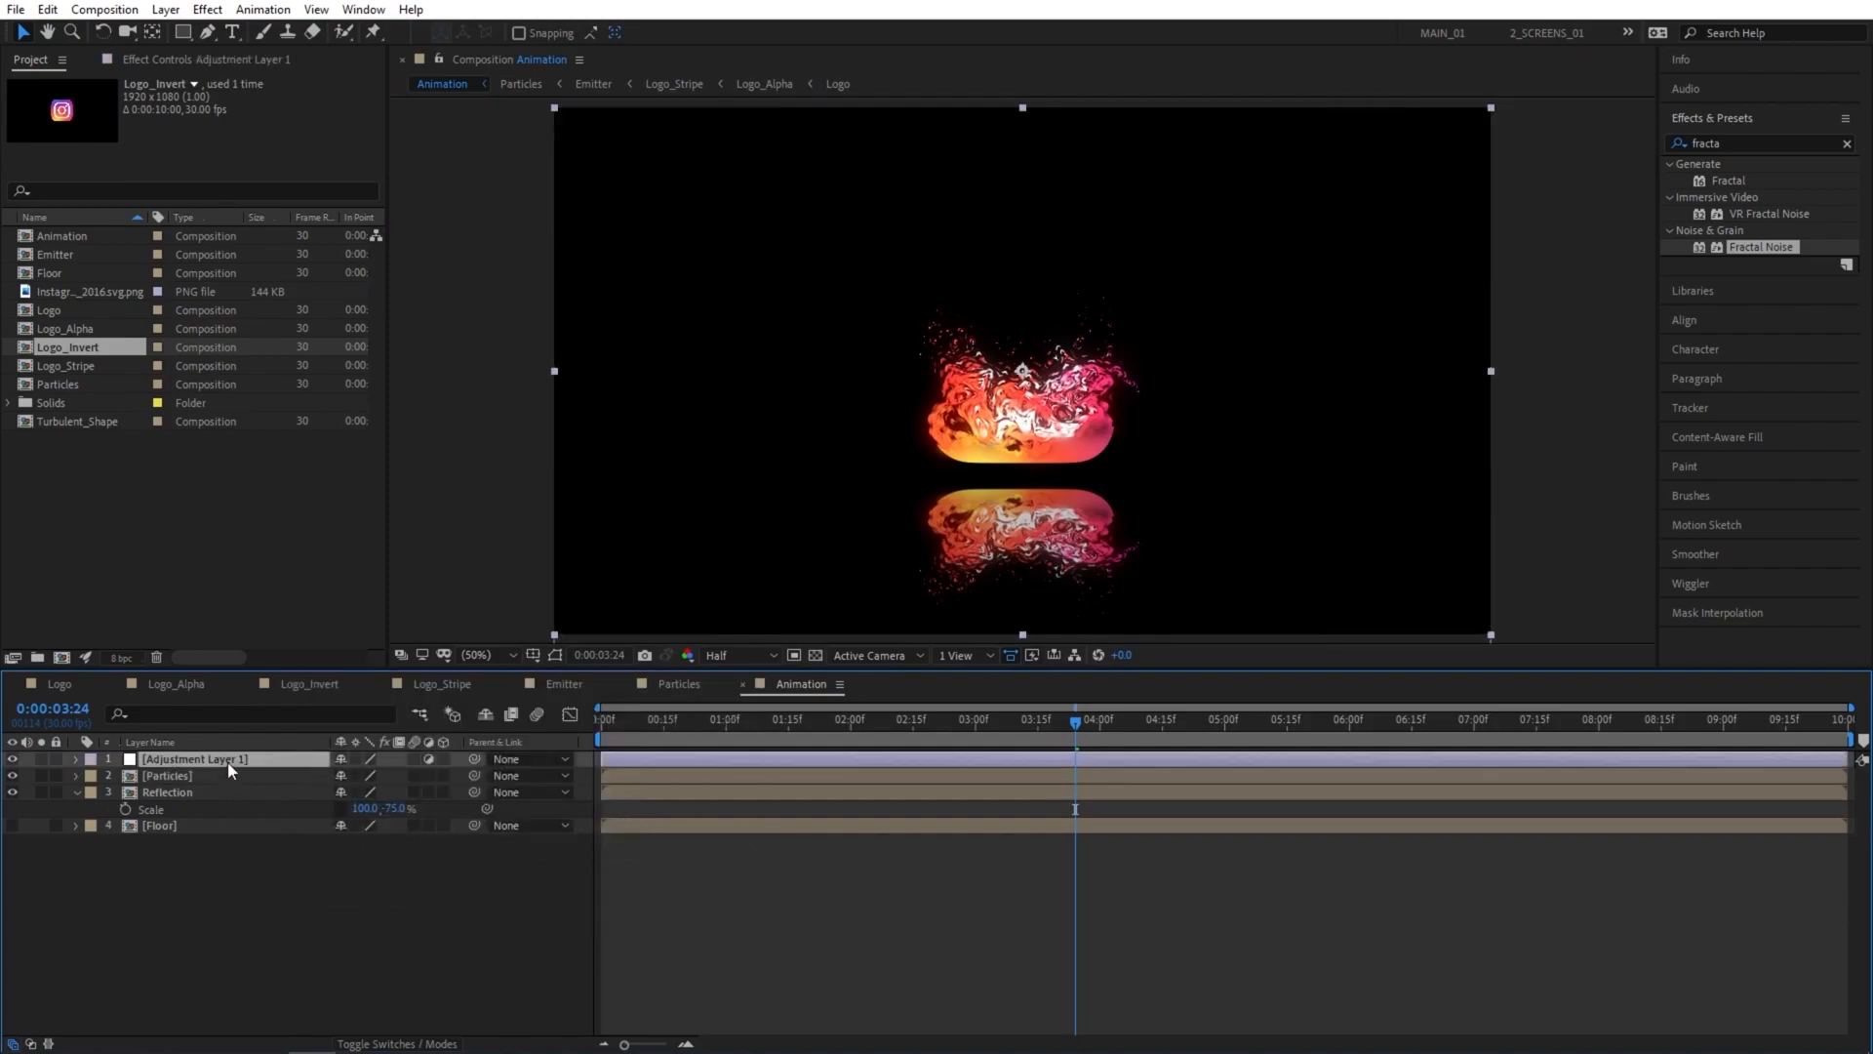
pyautogui.moveTo(230, 764); pyautogui.dragTo(178, 776)
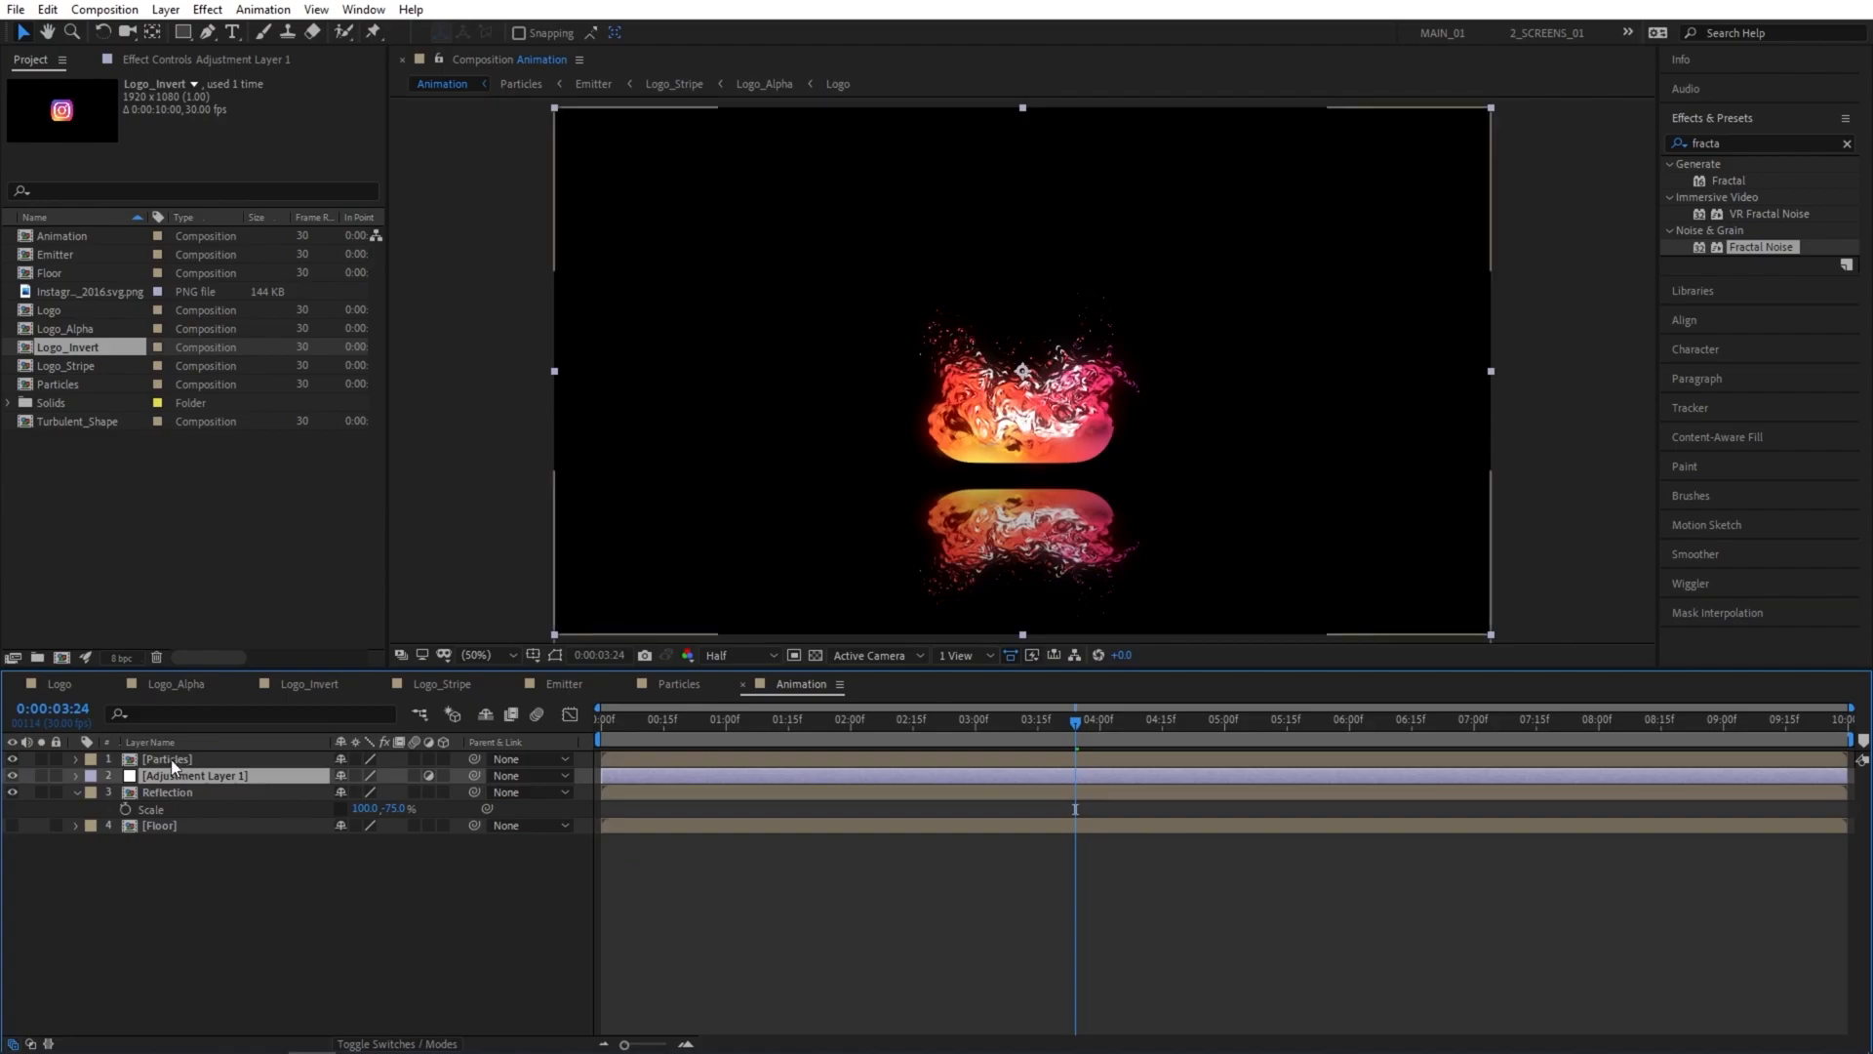
pyautogui.click(260, 923)
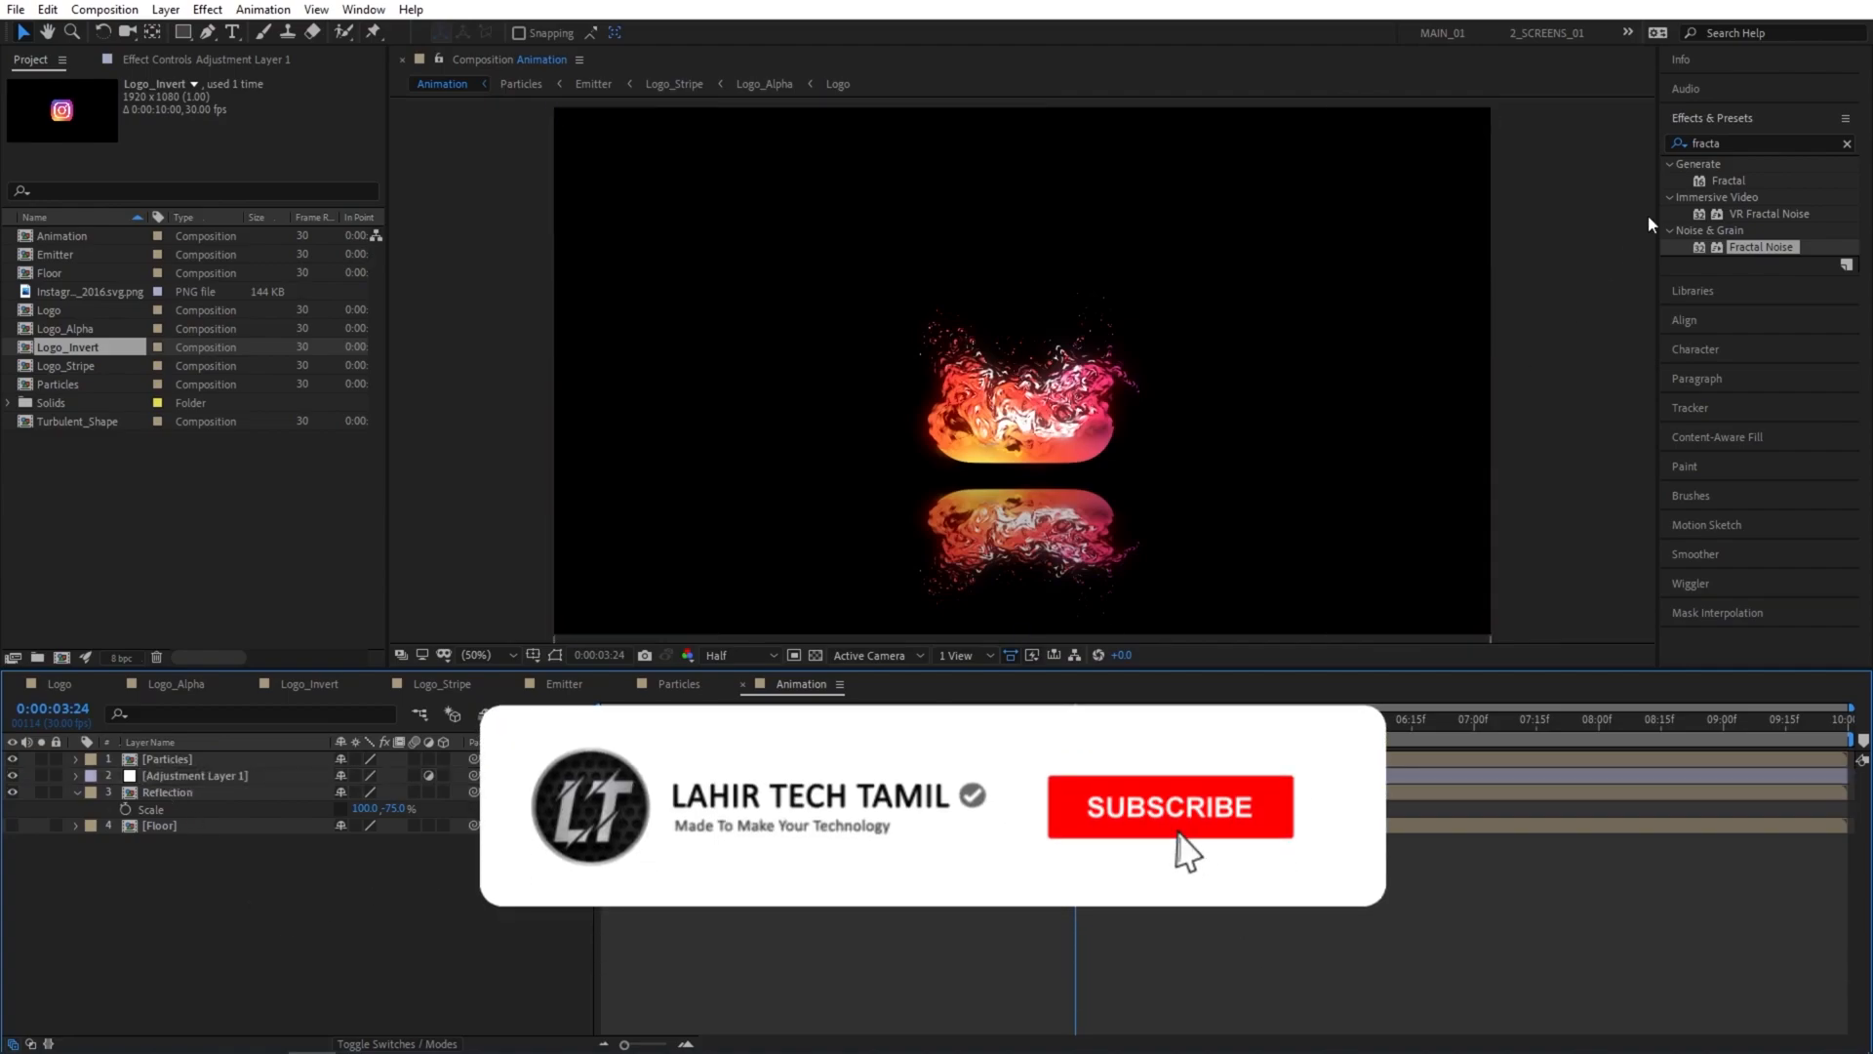
# Apply Compound Blur to the adjustment layer and use the Floor layer as its blur layer.
pyautogui.click(1746, 144)
pyautogui.press('BackSpace')
pyautogui.press('BackSpace')
pyautogui.press('BackSpace')
pyautogui.press('BackSpace')
pyautogui.press('BackSpace')
pyautogui.press('BackSpace')
pyautogui.write('compo')
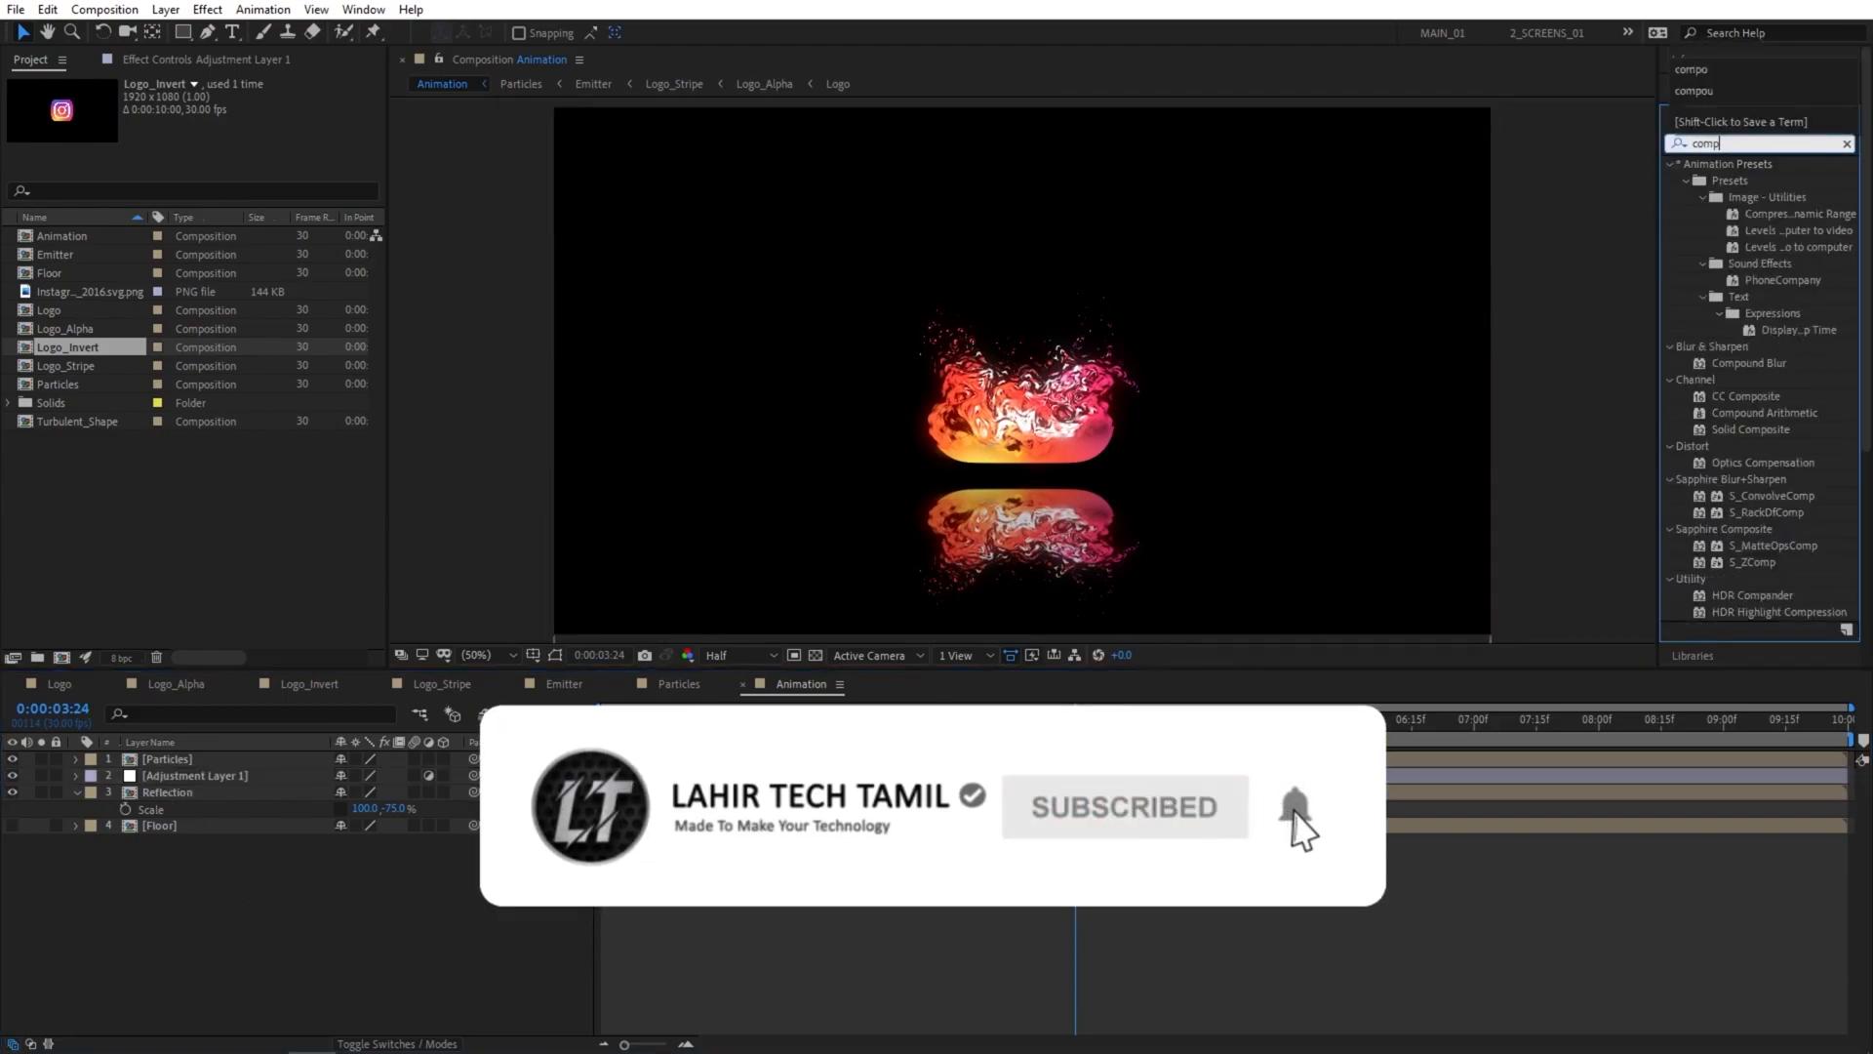
pyautogui.moveTo(1722, 181); pyautogui.dragTo(235, 773)
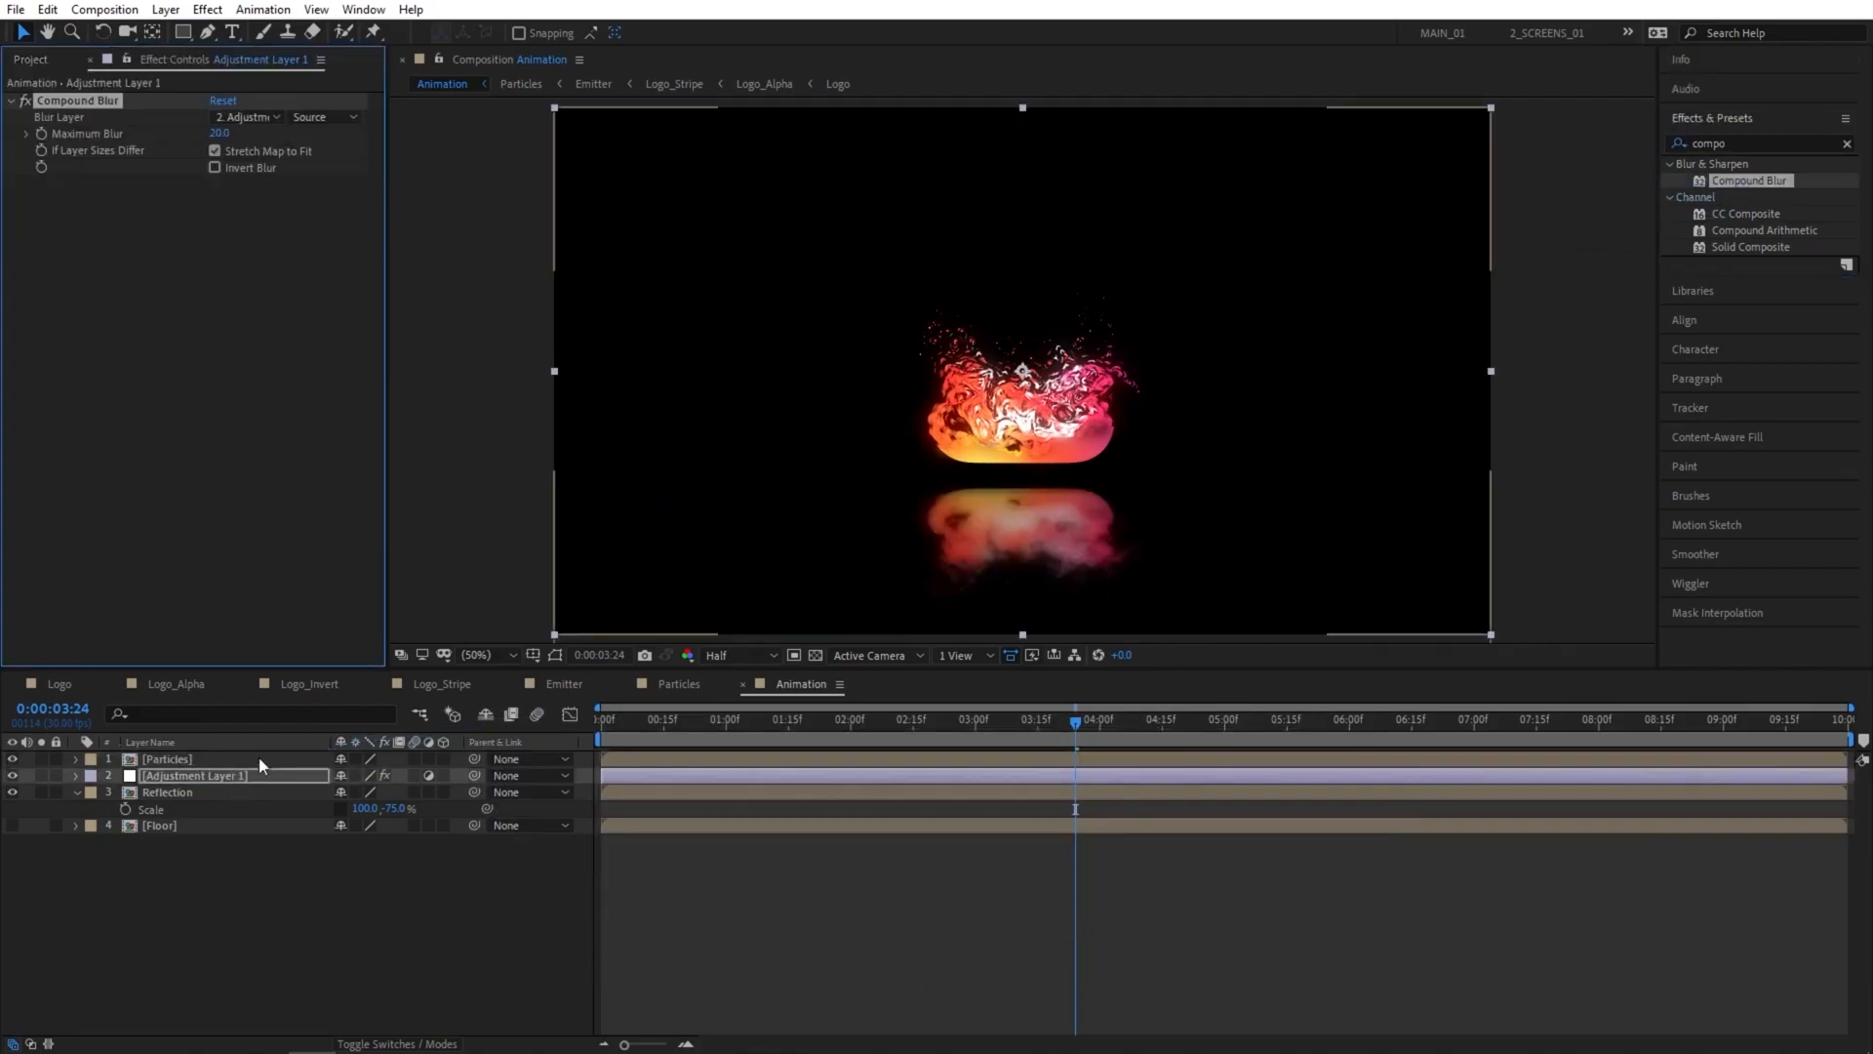
pyautogui.click(242, 117)
pyautogui.click(265, 235)
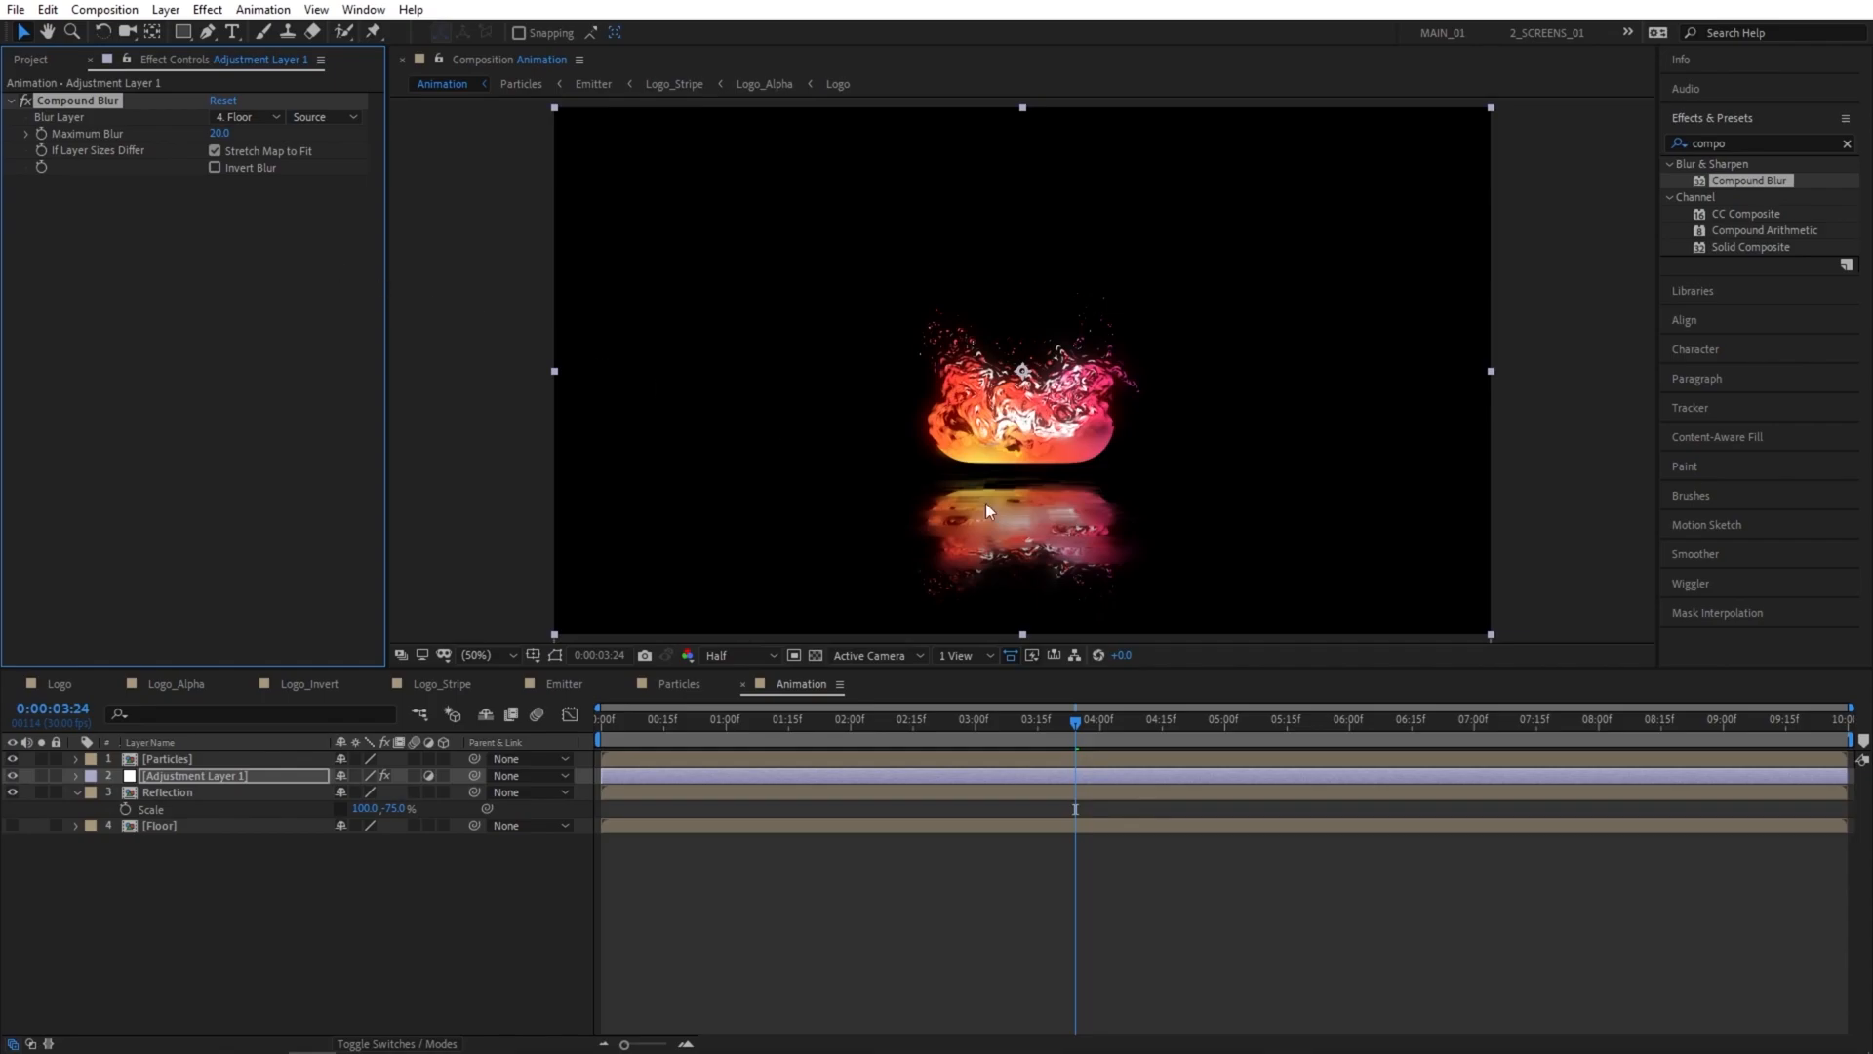
# Set the preview resolution to Full and the Compound Blur's maximum blur to 100.
pyautogui.scroll(2, 1022, 525)
pyautogui.click(728, 652)
pyautogui.click(729, 736)
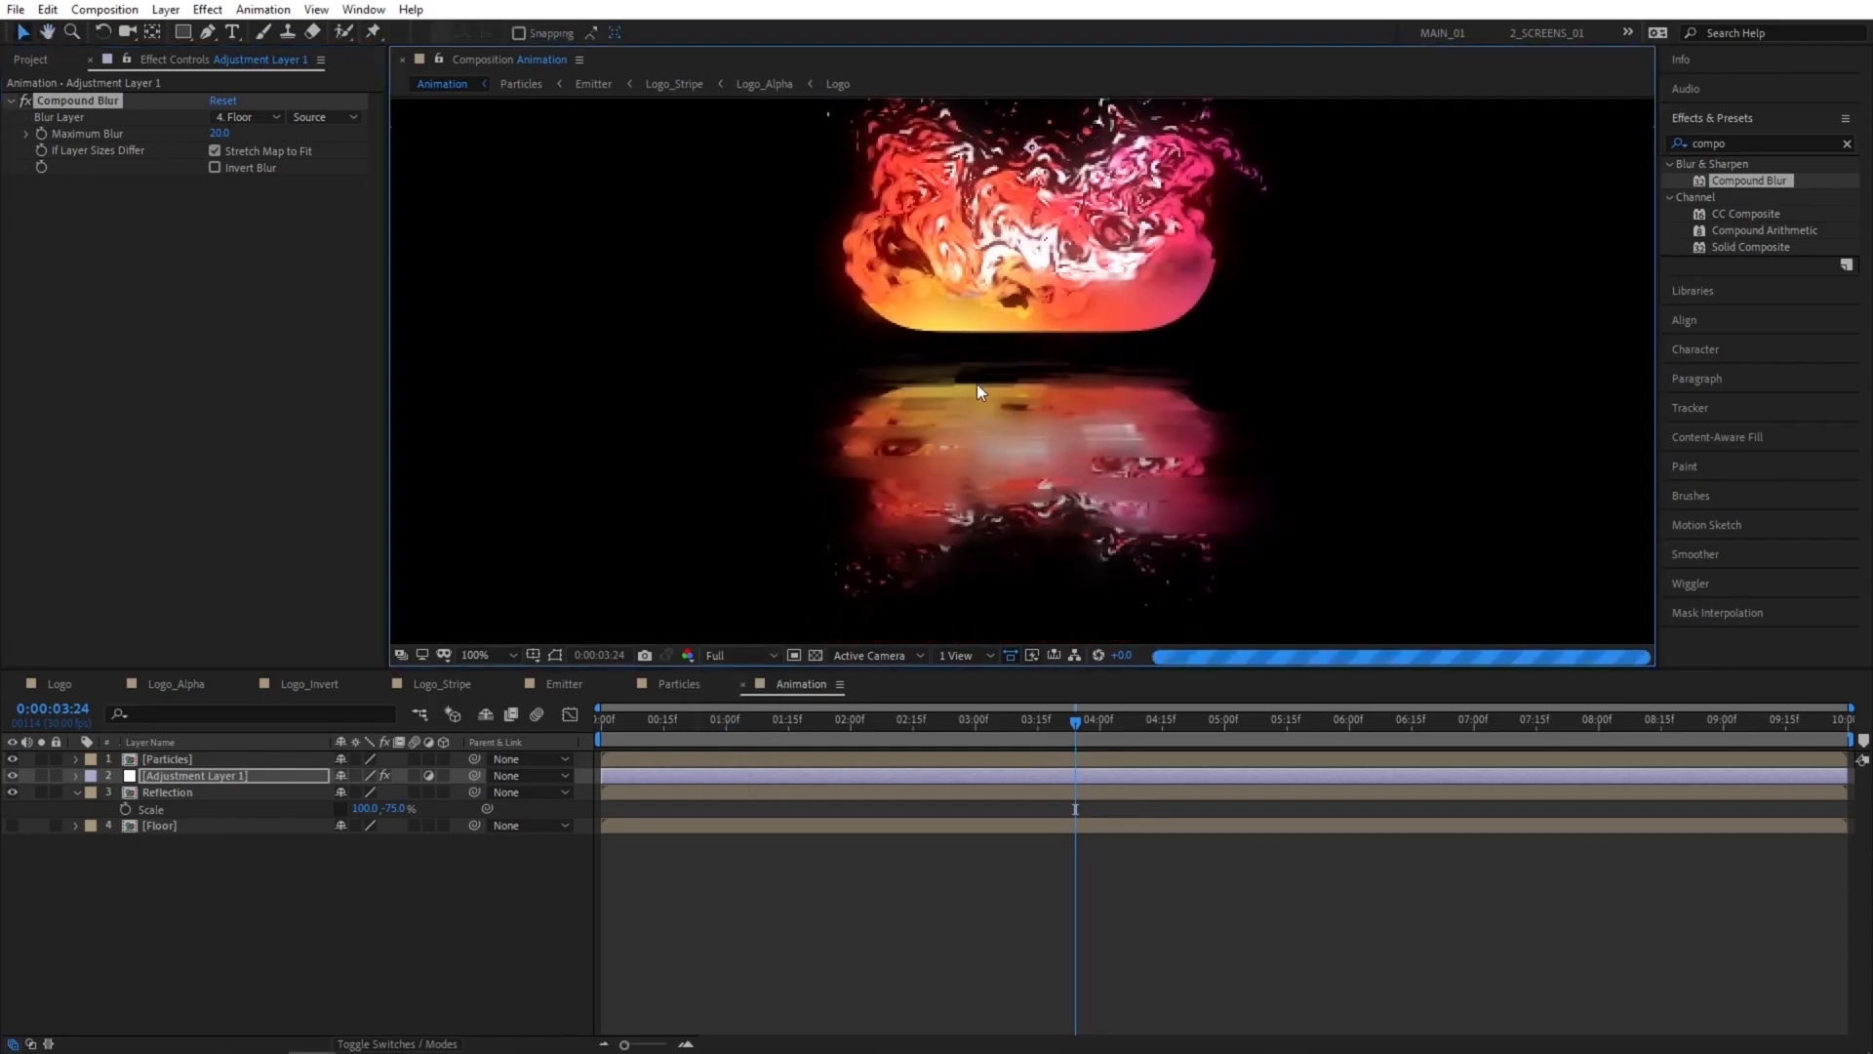
pyautogui.moveTo(226, 133); pyautogui.dragTo(261, 132)
pyautogui.click(219, 134)
pyautogui.write('100')
pyautogui.press('Return')
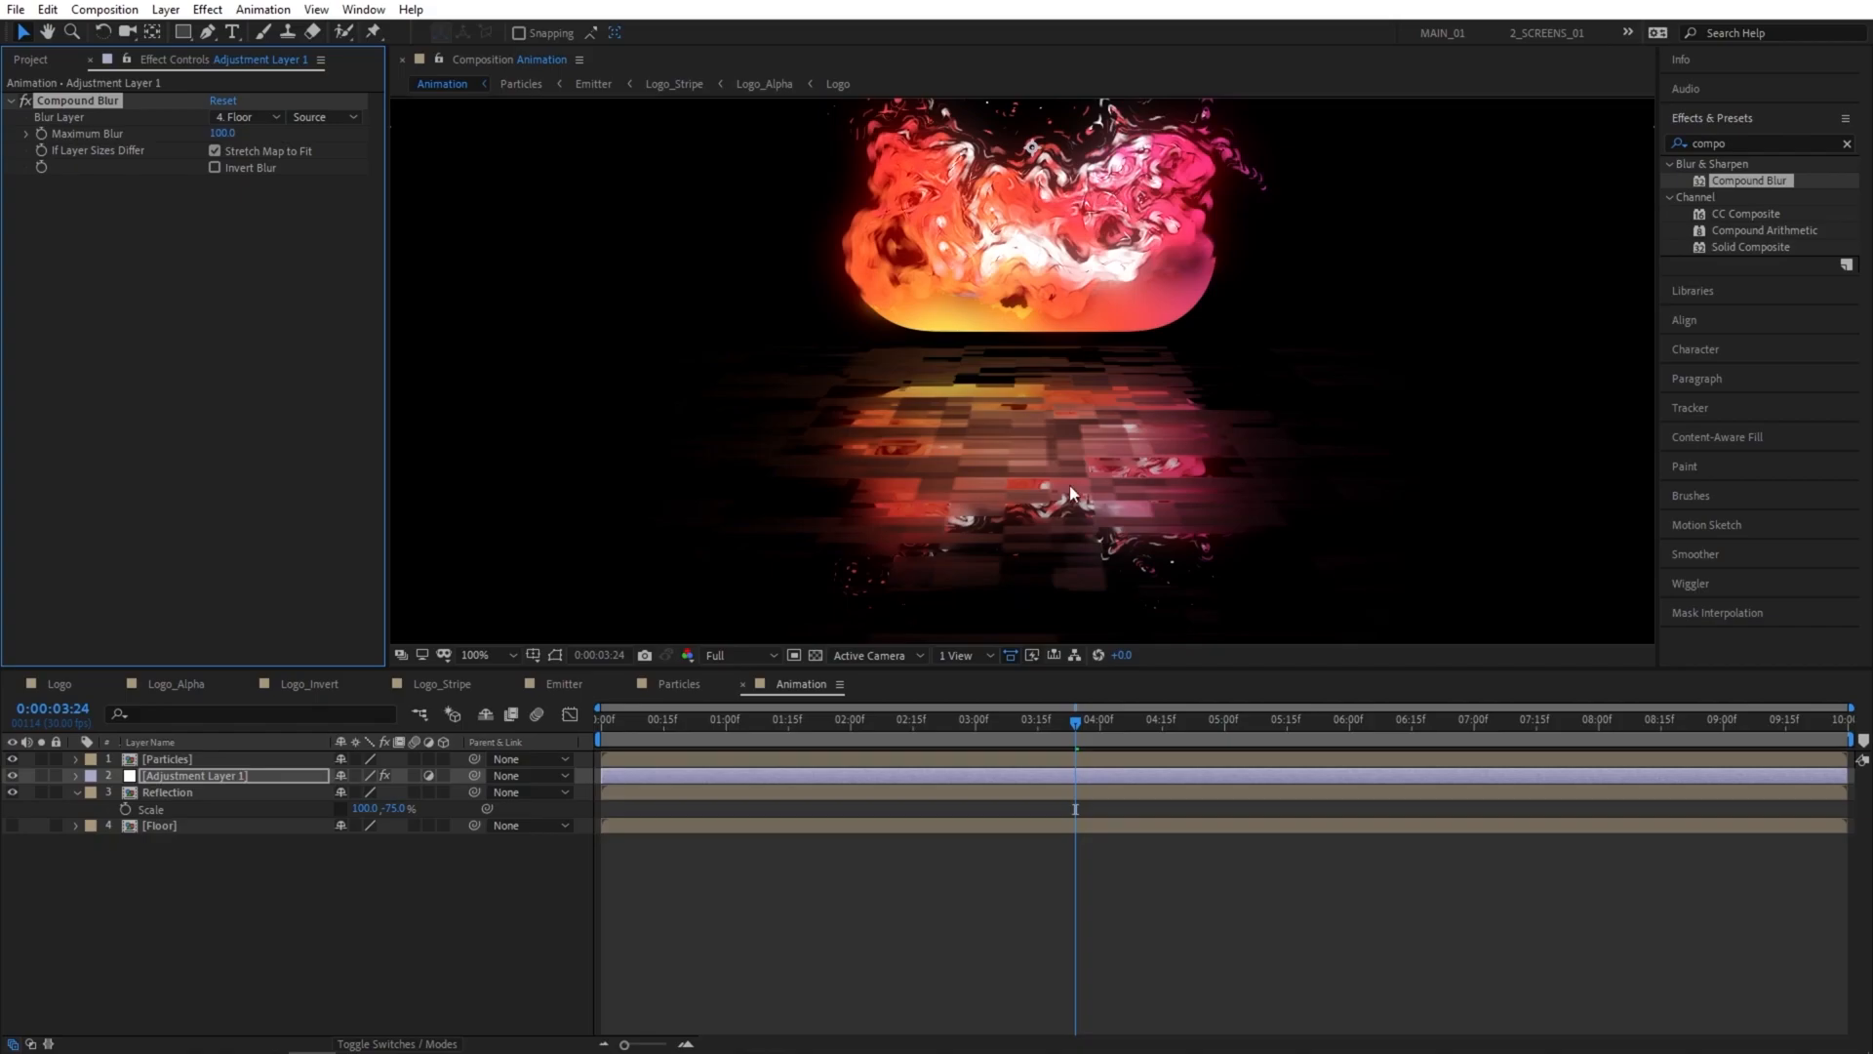
# Apply CC Glass to the adjustment layer and use the Floor layer as its bump map.
pyautogui.click(1753, 145)
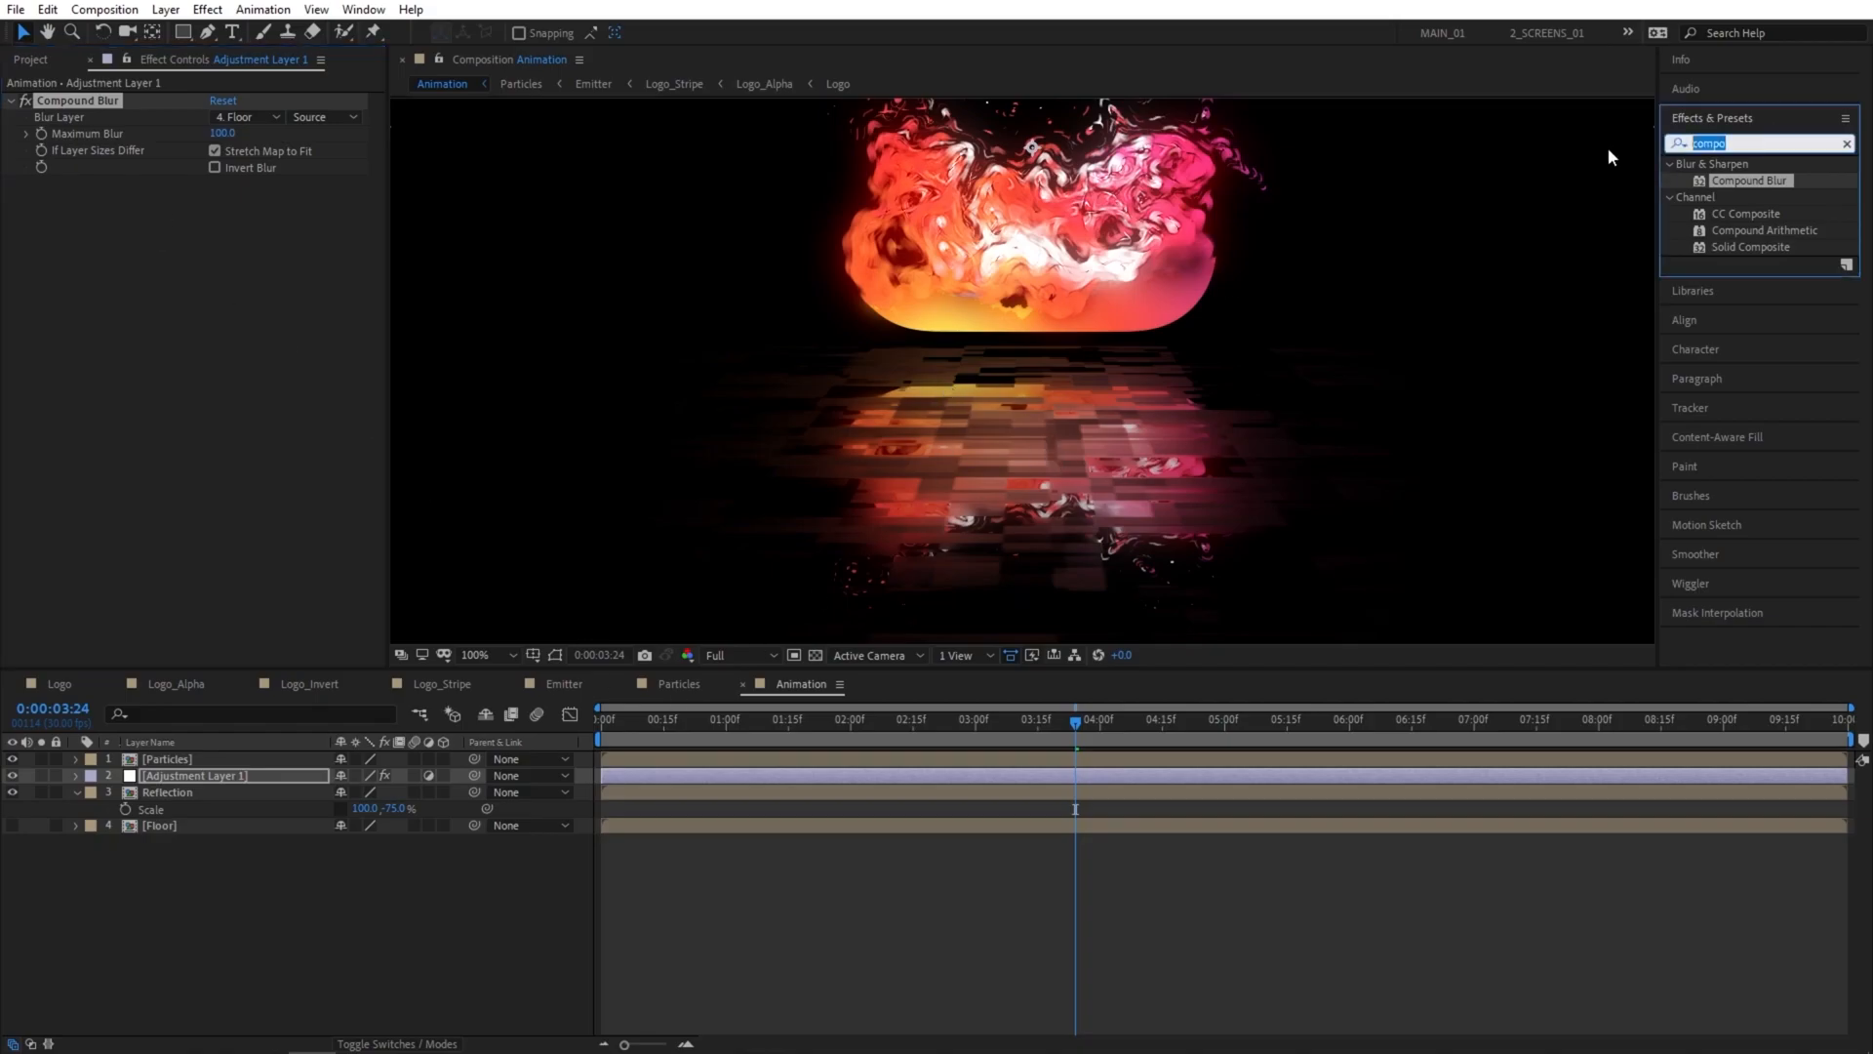
pyautogui.write('glass')
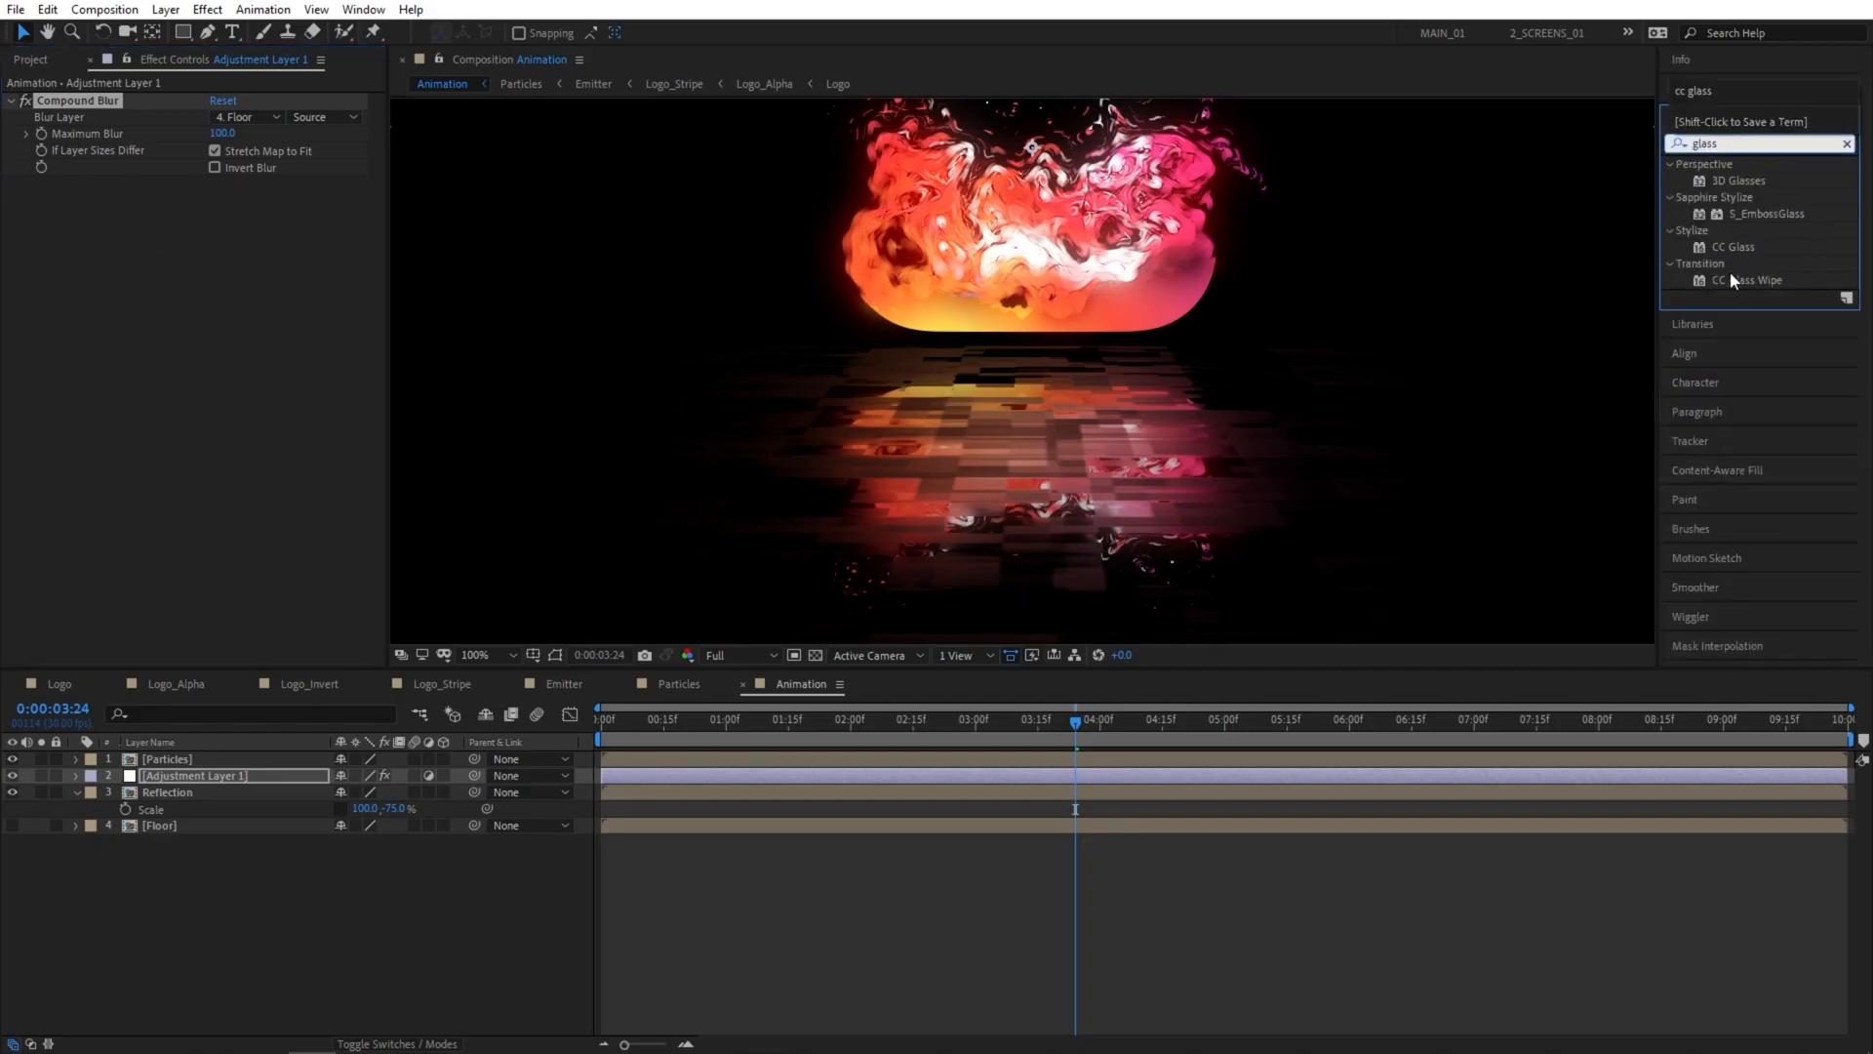
pyautogui.moveTo(1737, 247); pyautogui.dragTo(203, 771)
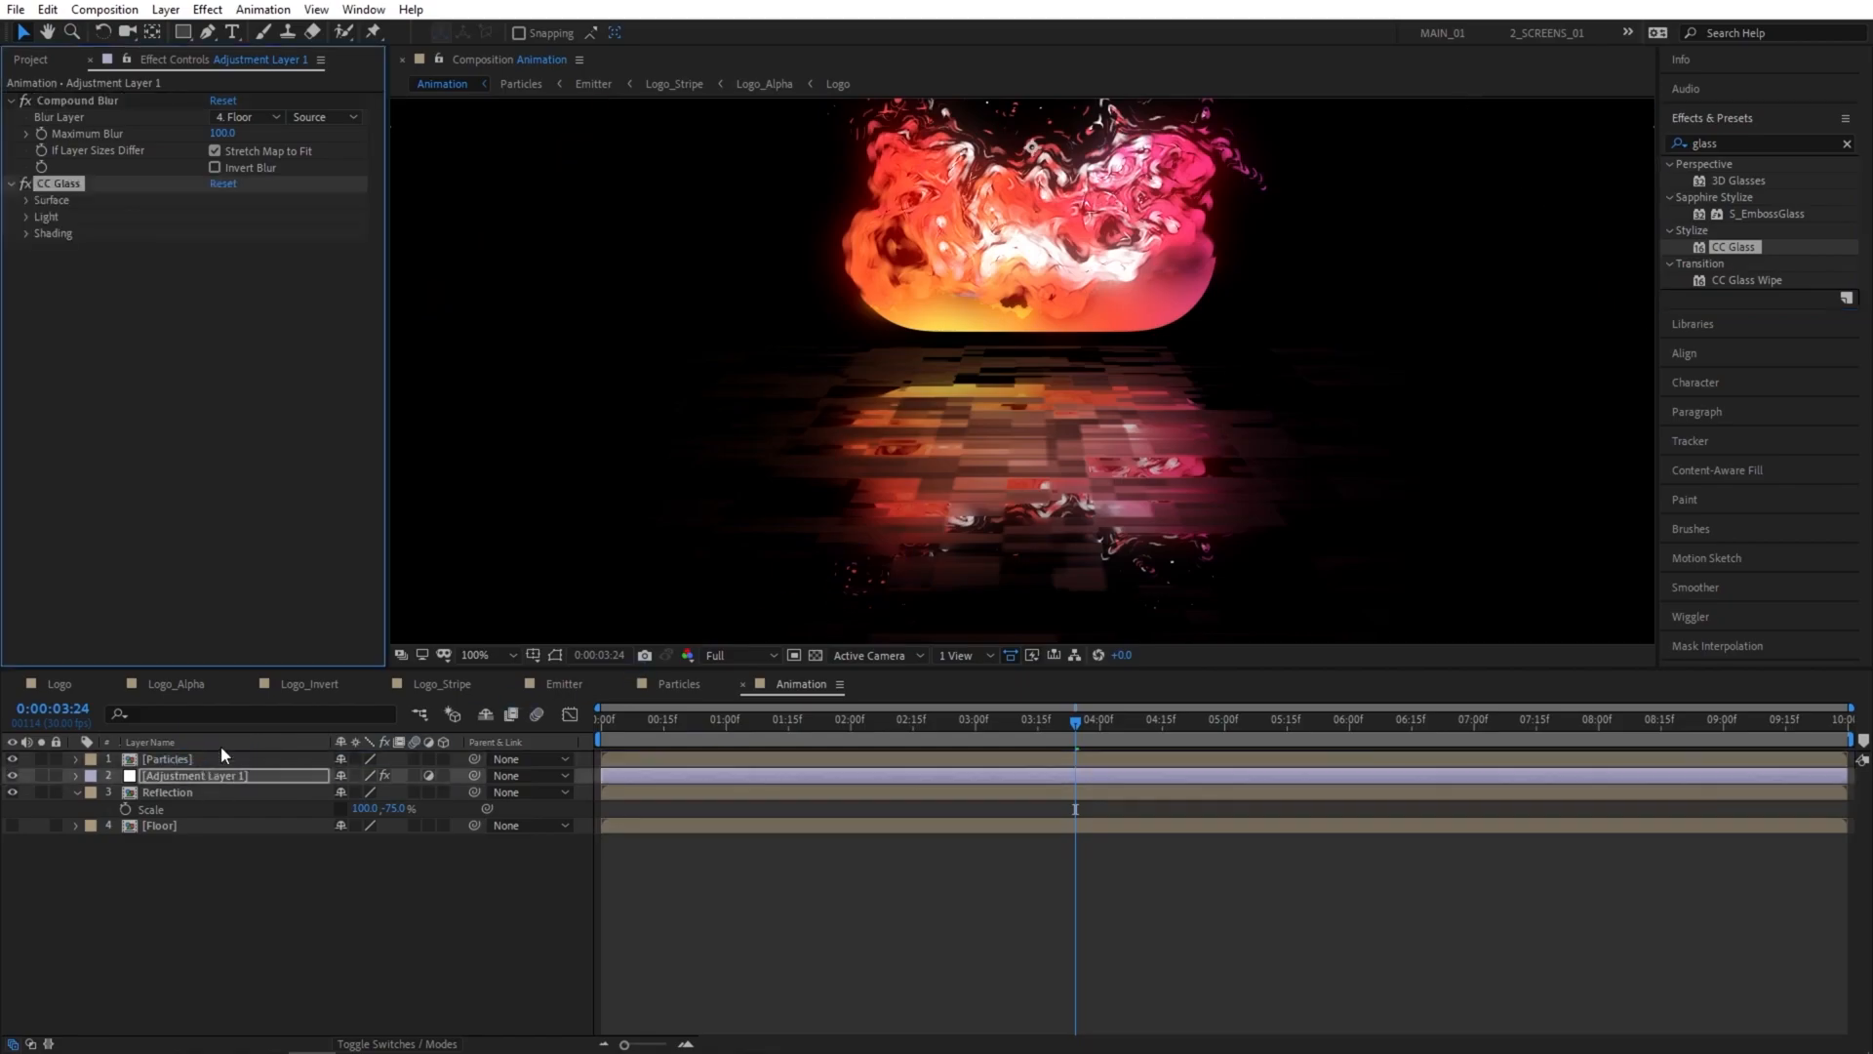
pyautogui.click(27, 201)
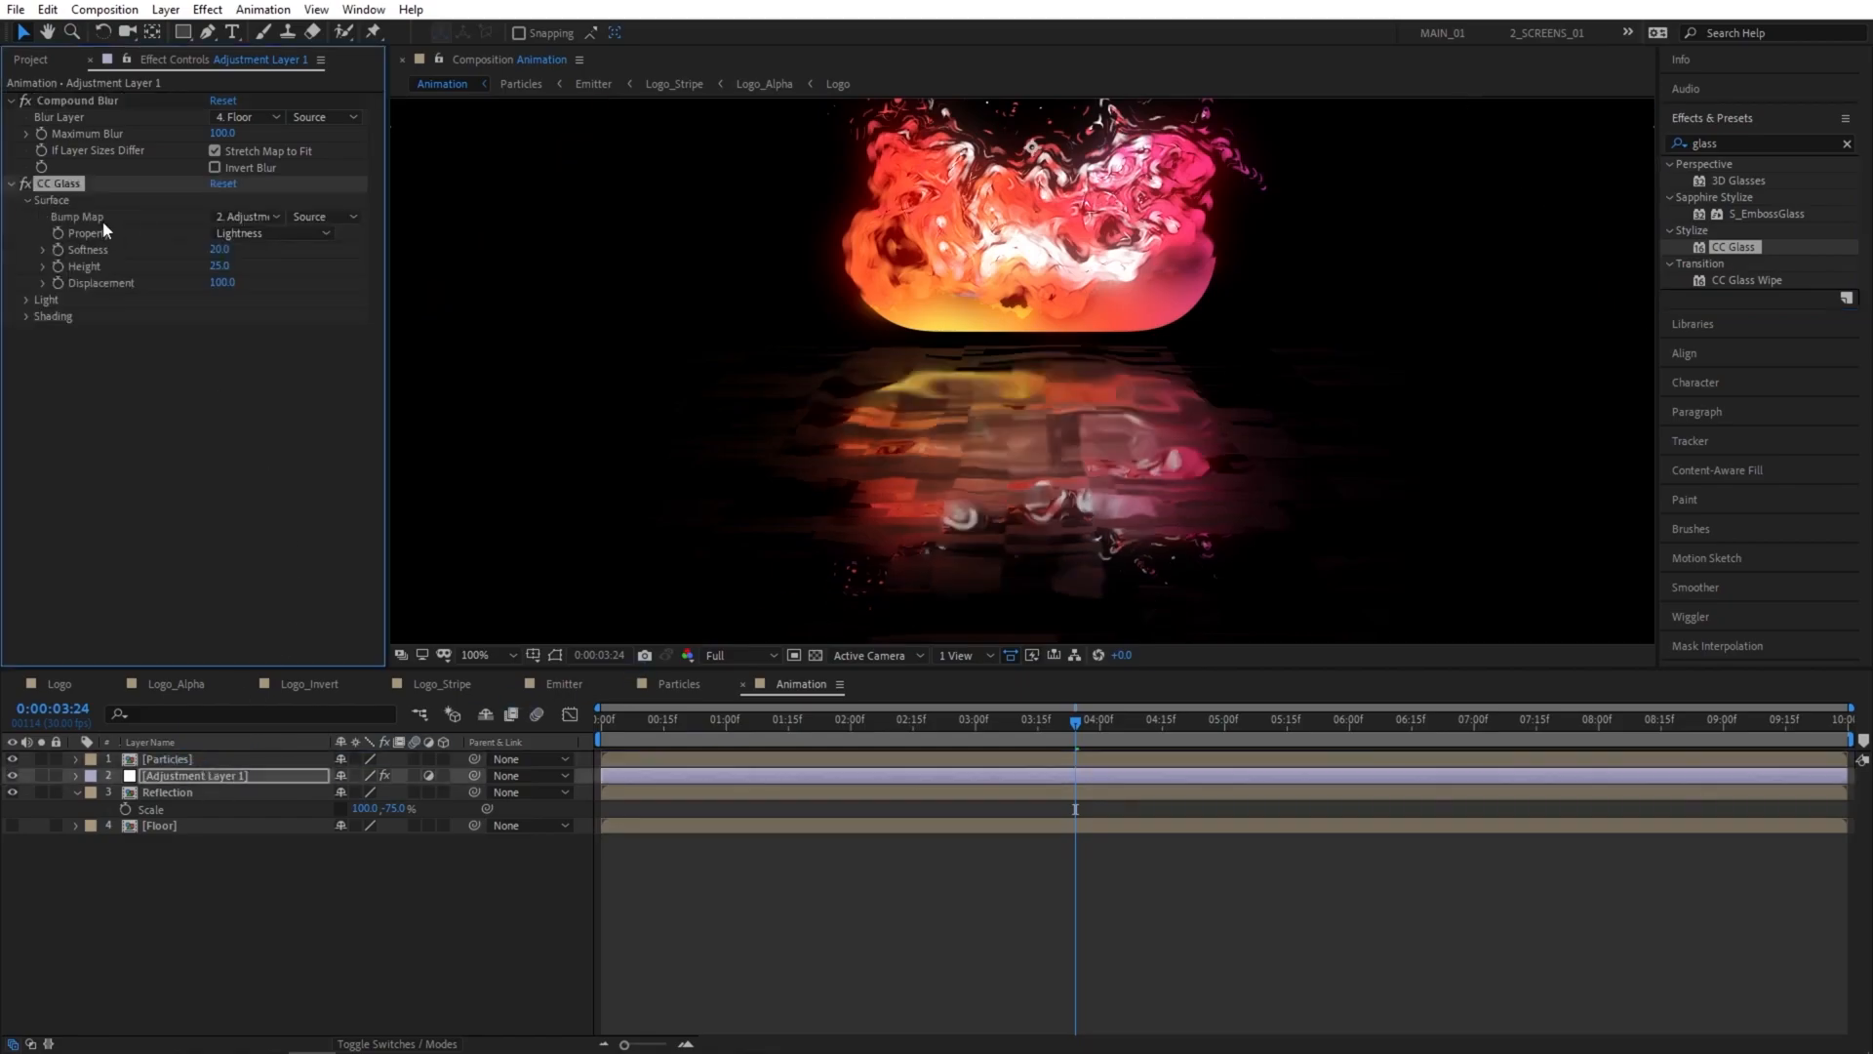
pyautogui.click(248, 218)
pyautogui.click(258, 330)
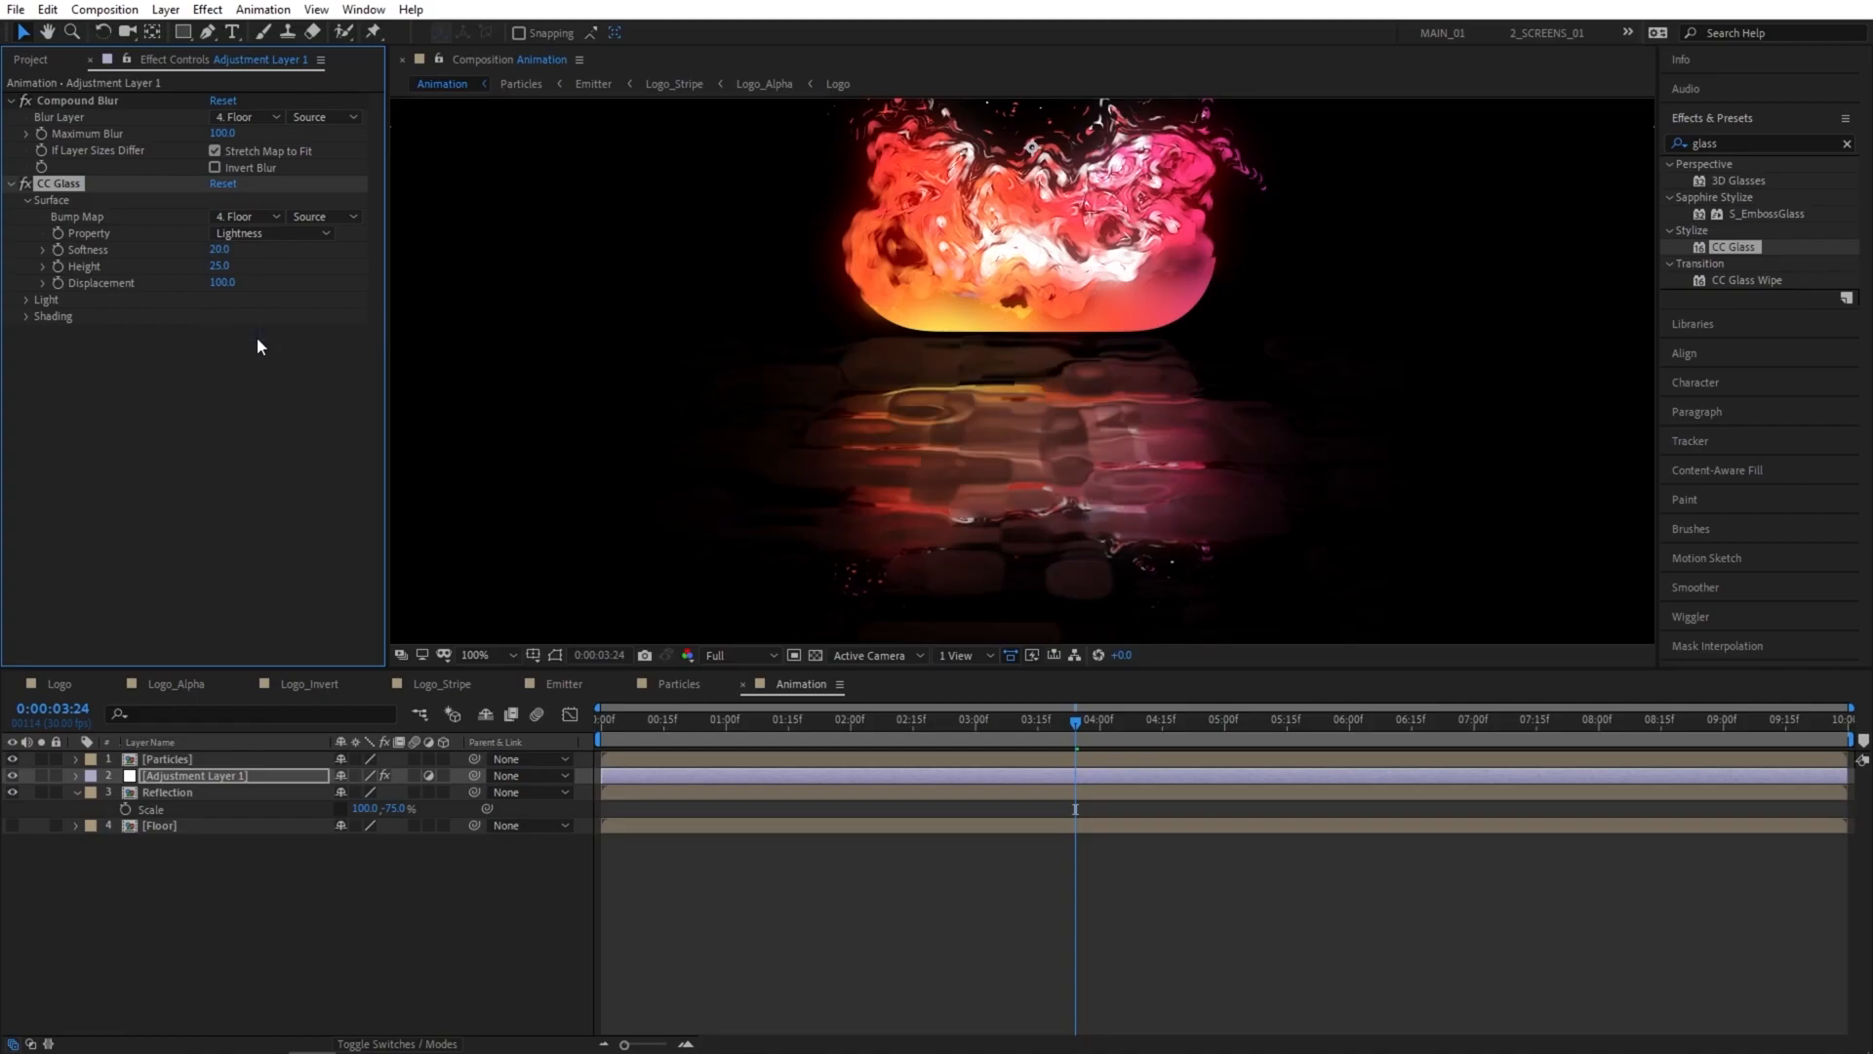
# Set the CC Glass surface softness to 0, height to 10 and displacement to 50.
pyautogui.moveTo(226, 254); pyautogui.dragTo(175, 253)
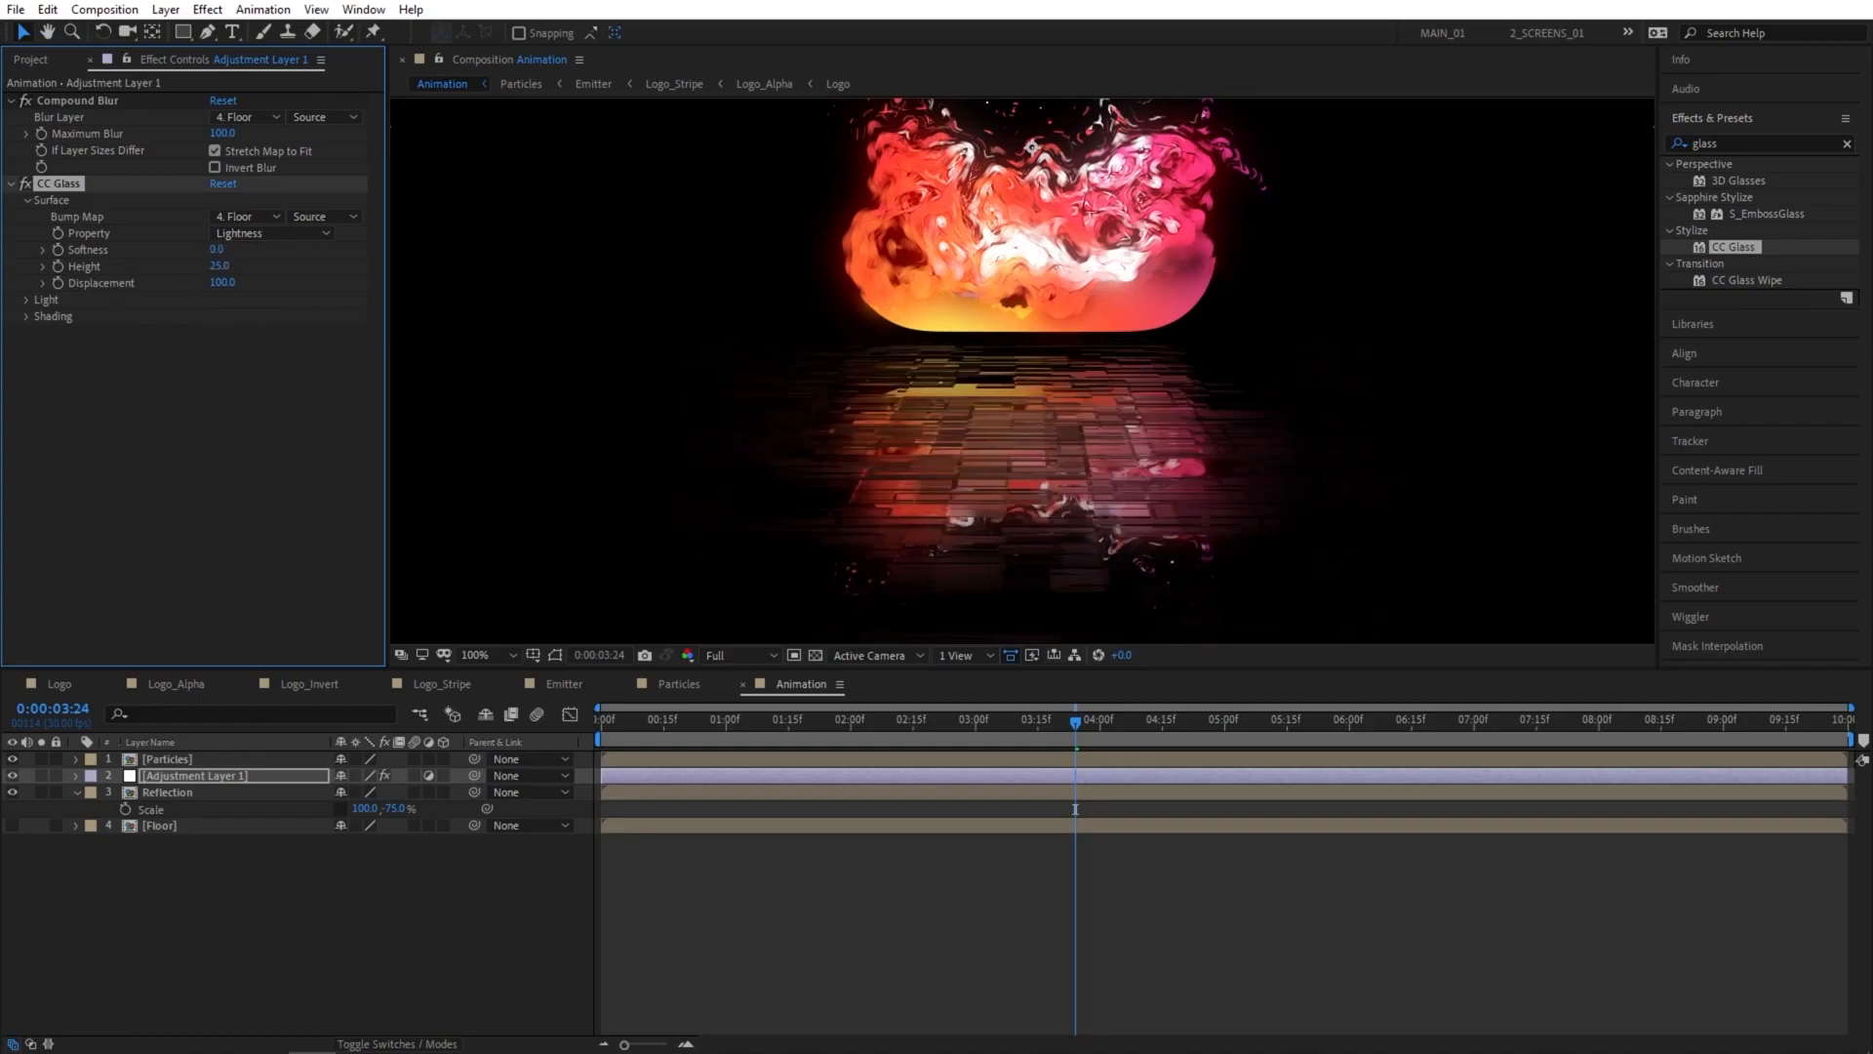
pyautogui.click(233, 381)
pyautogui.click(220, 266)
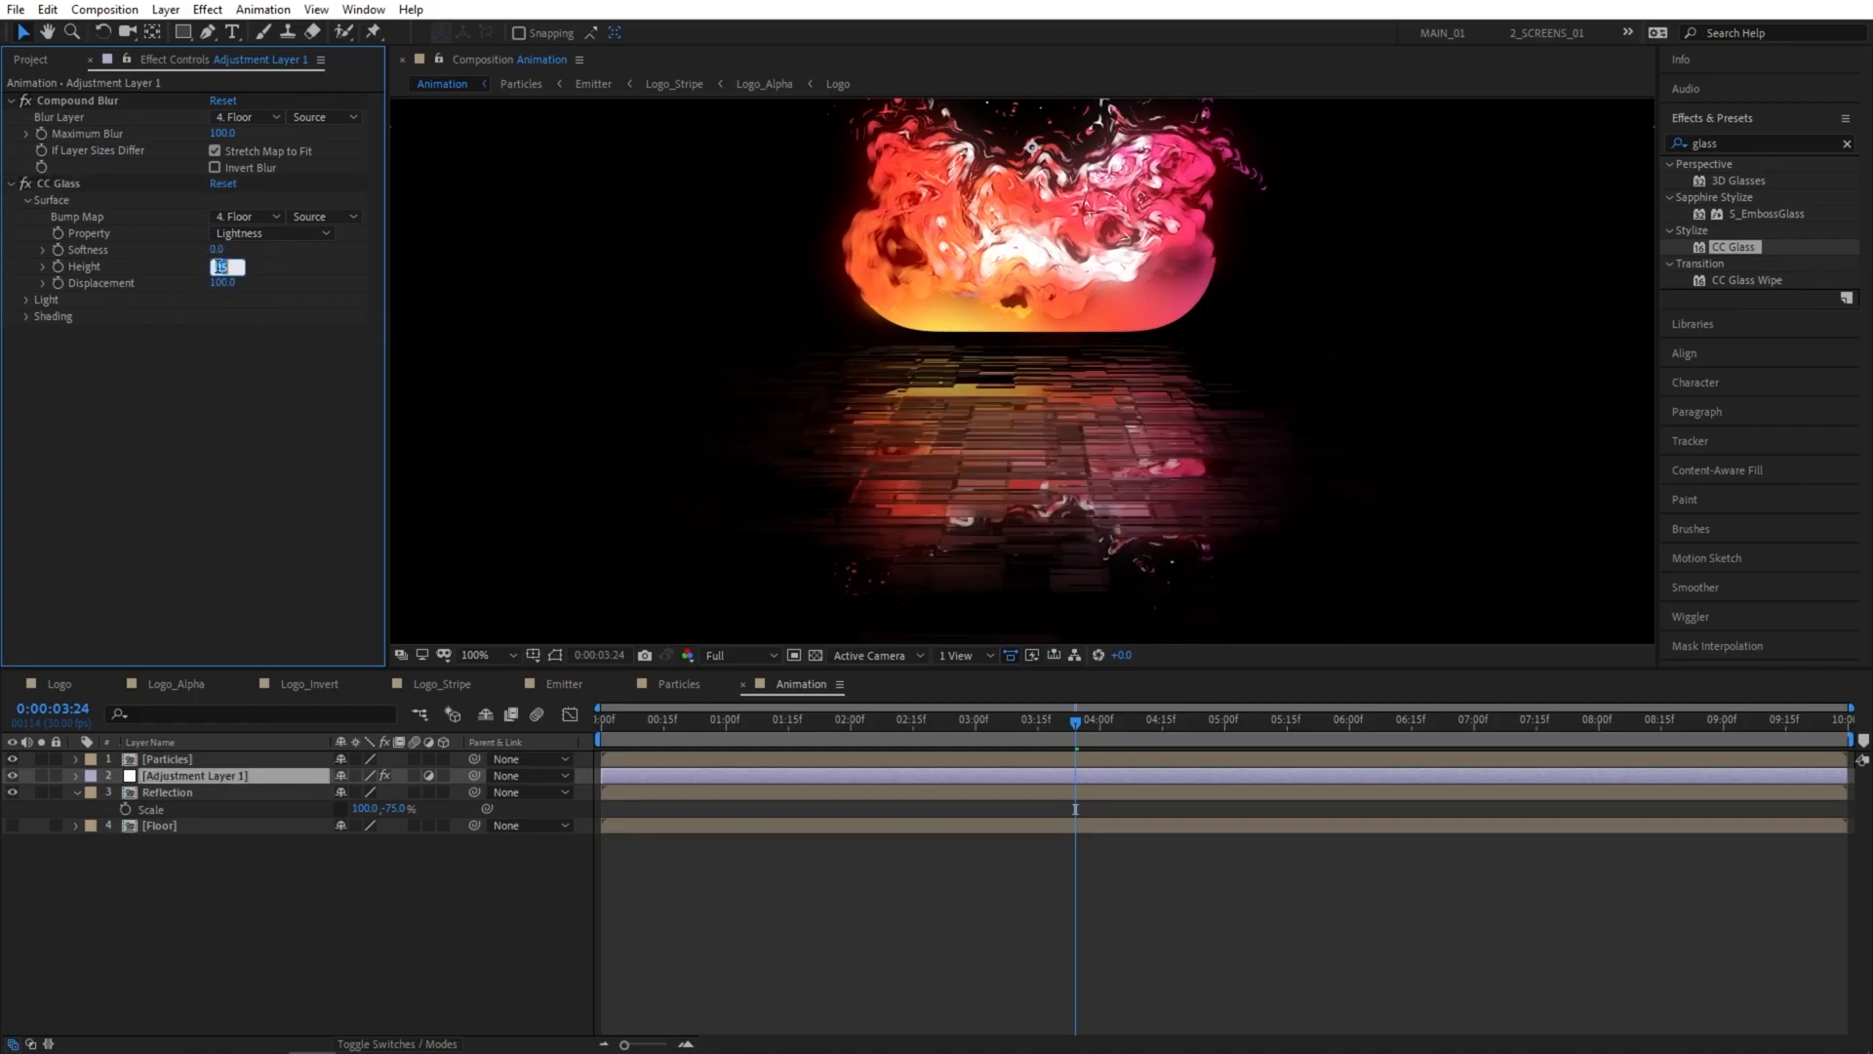
pyautogui.press('Return')
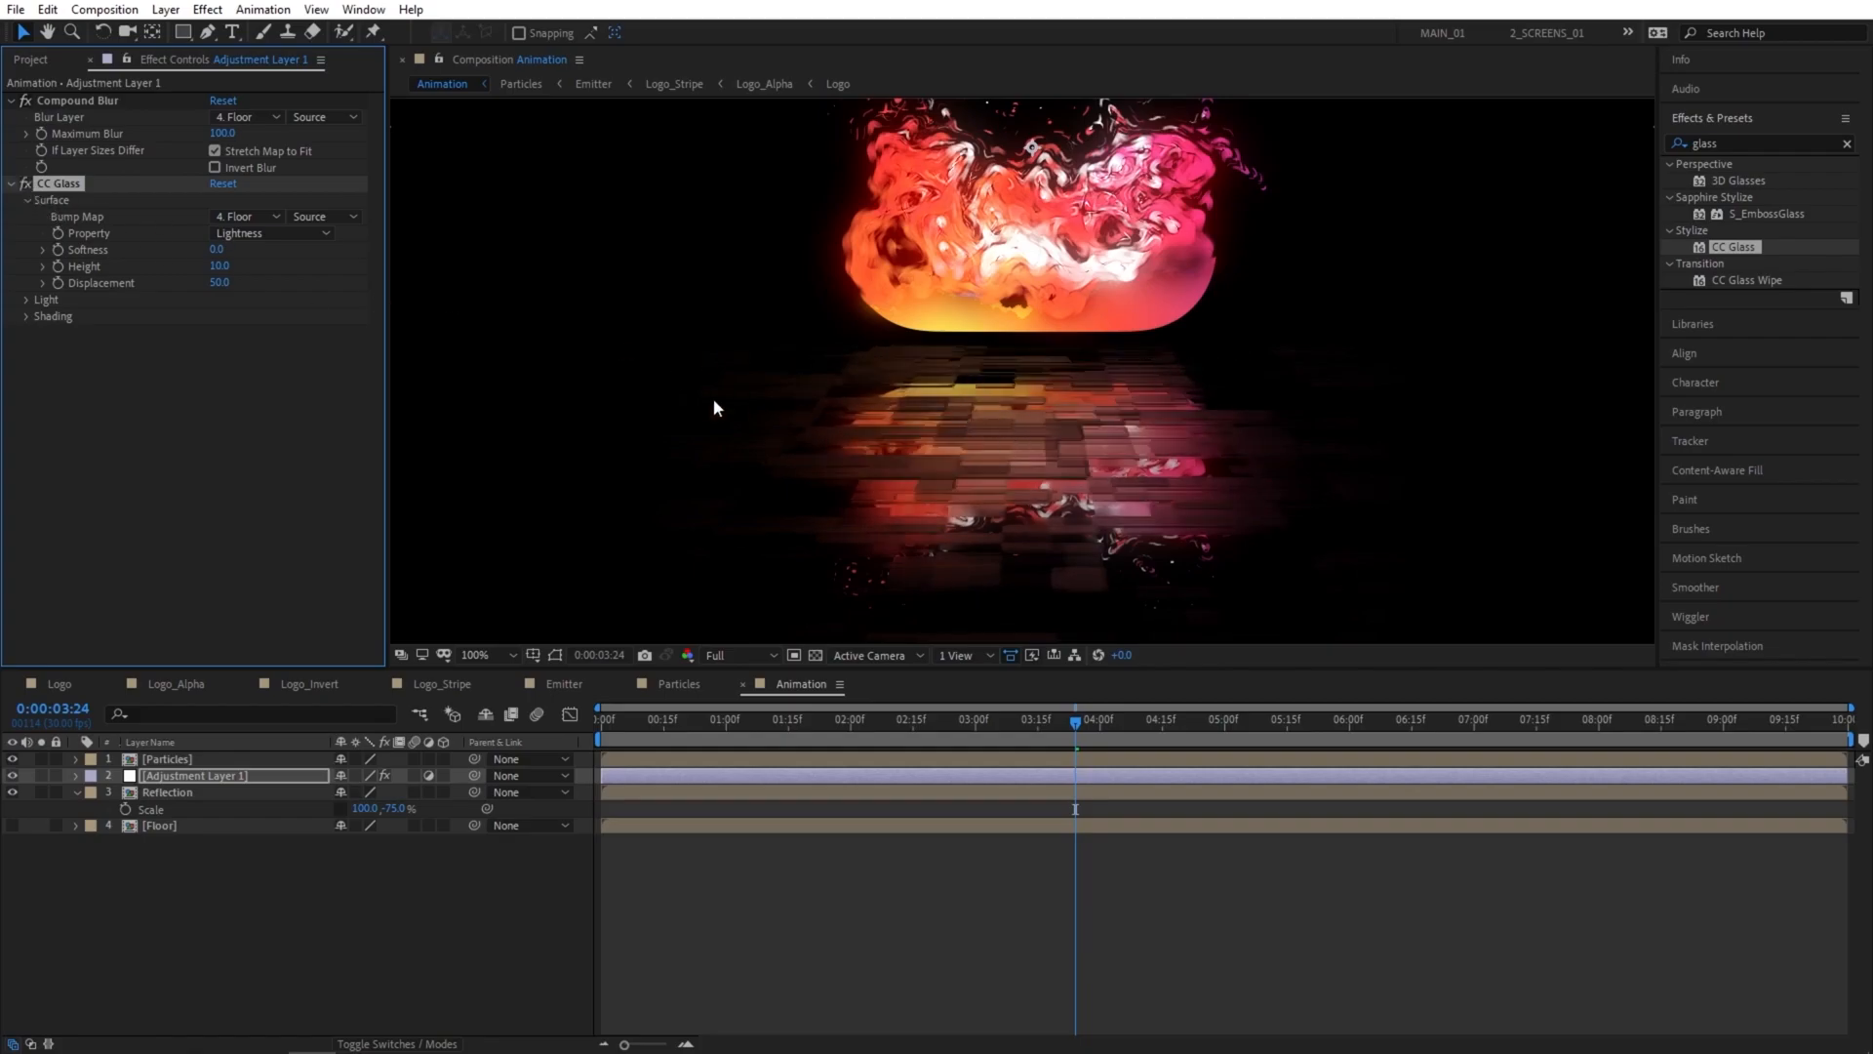
# Fit the whole composition in the viewer at 0:00:02:15 and set the preview resolution to Half.
pyautogui.click(304, 890)
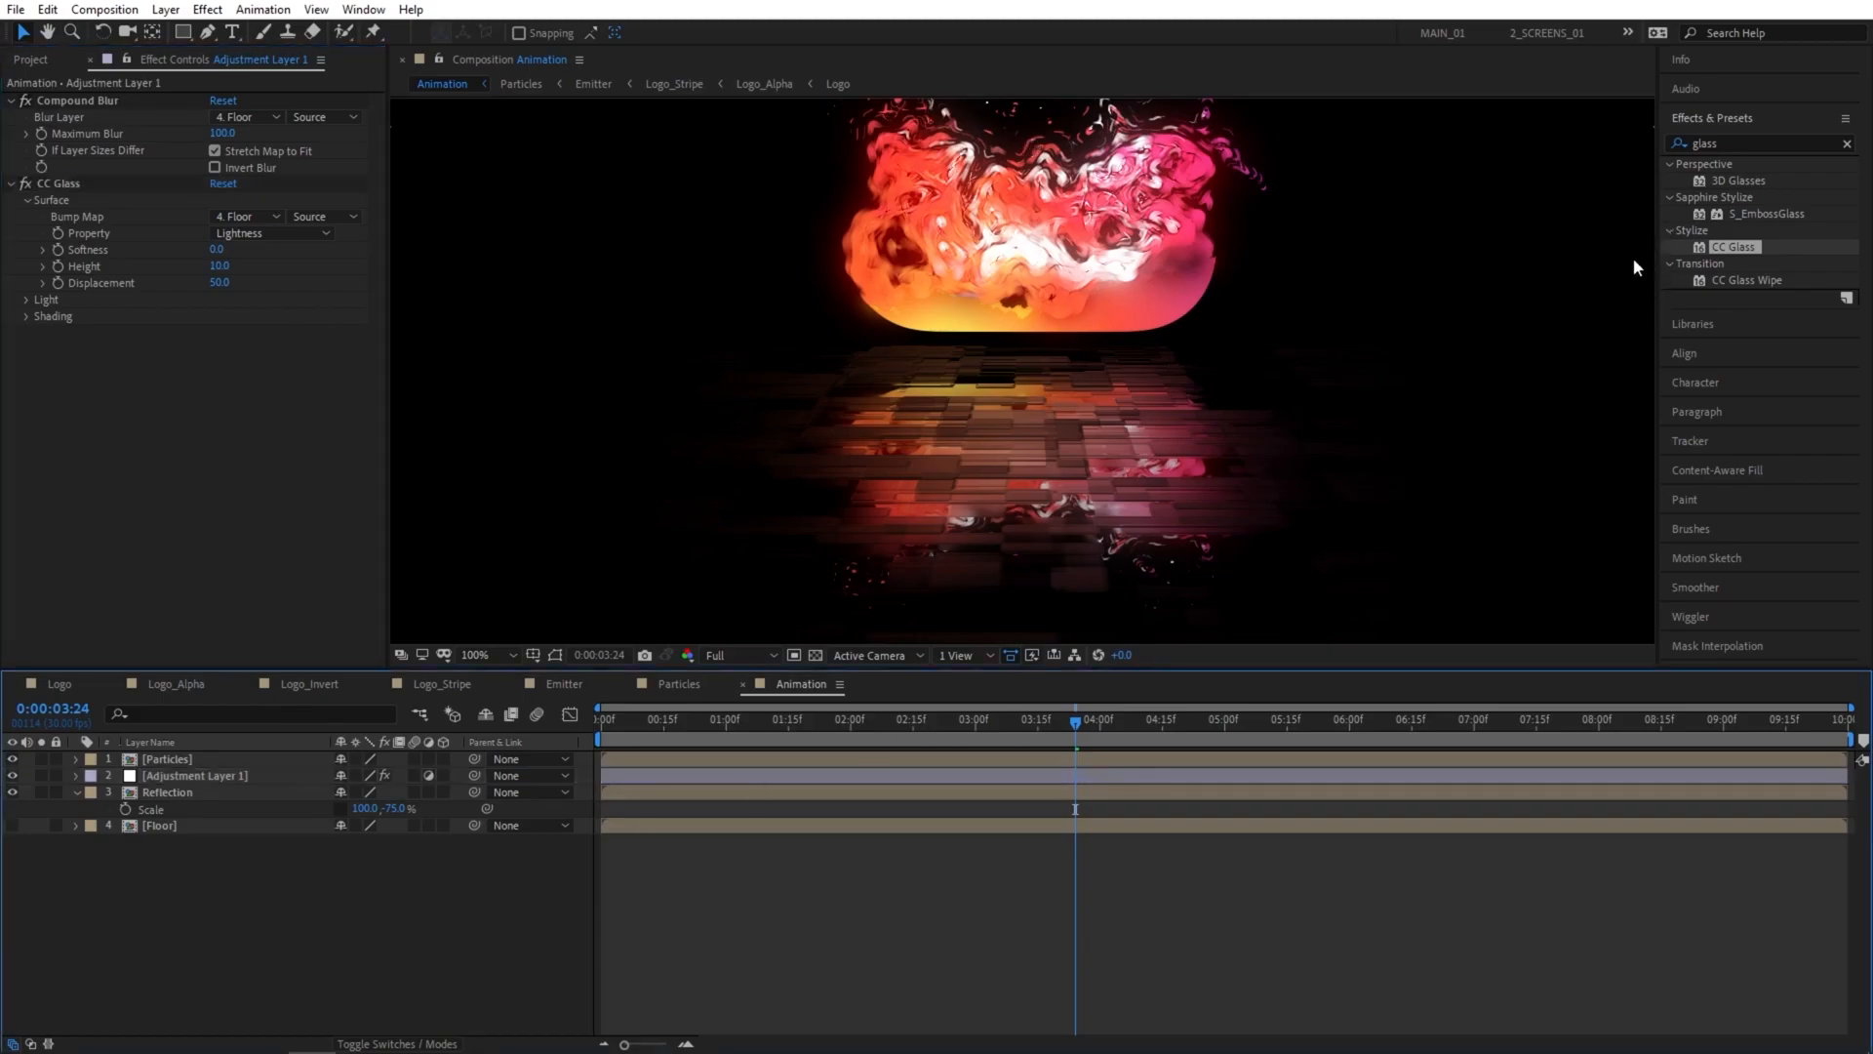
pyautogui.hotkey('shift', '/')
pyautogui.moveTo(1074, 722); pyautogui.dragTo(916, 728)
pyautogui.click(761, 656)
pyautogui.click(733, 718)
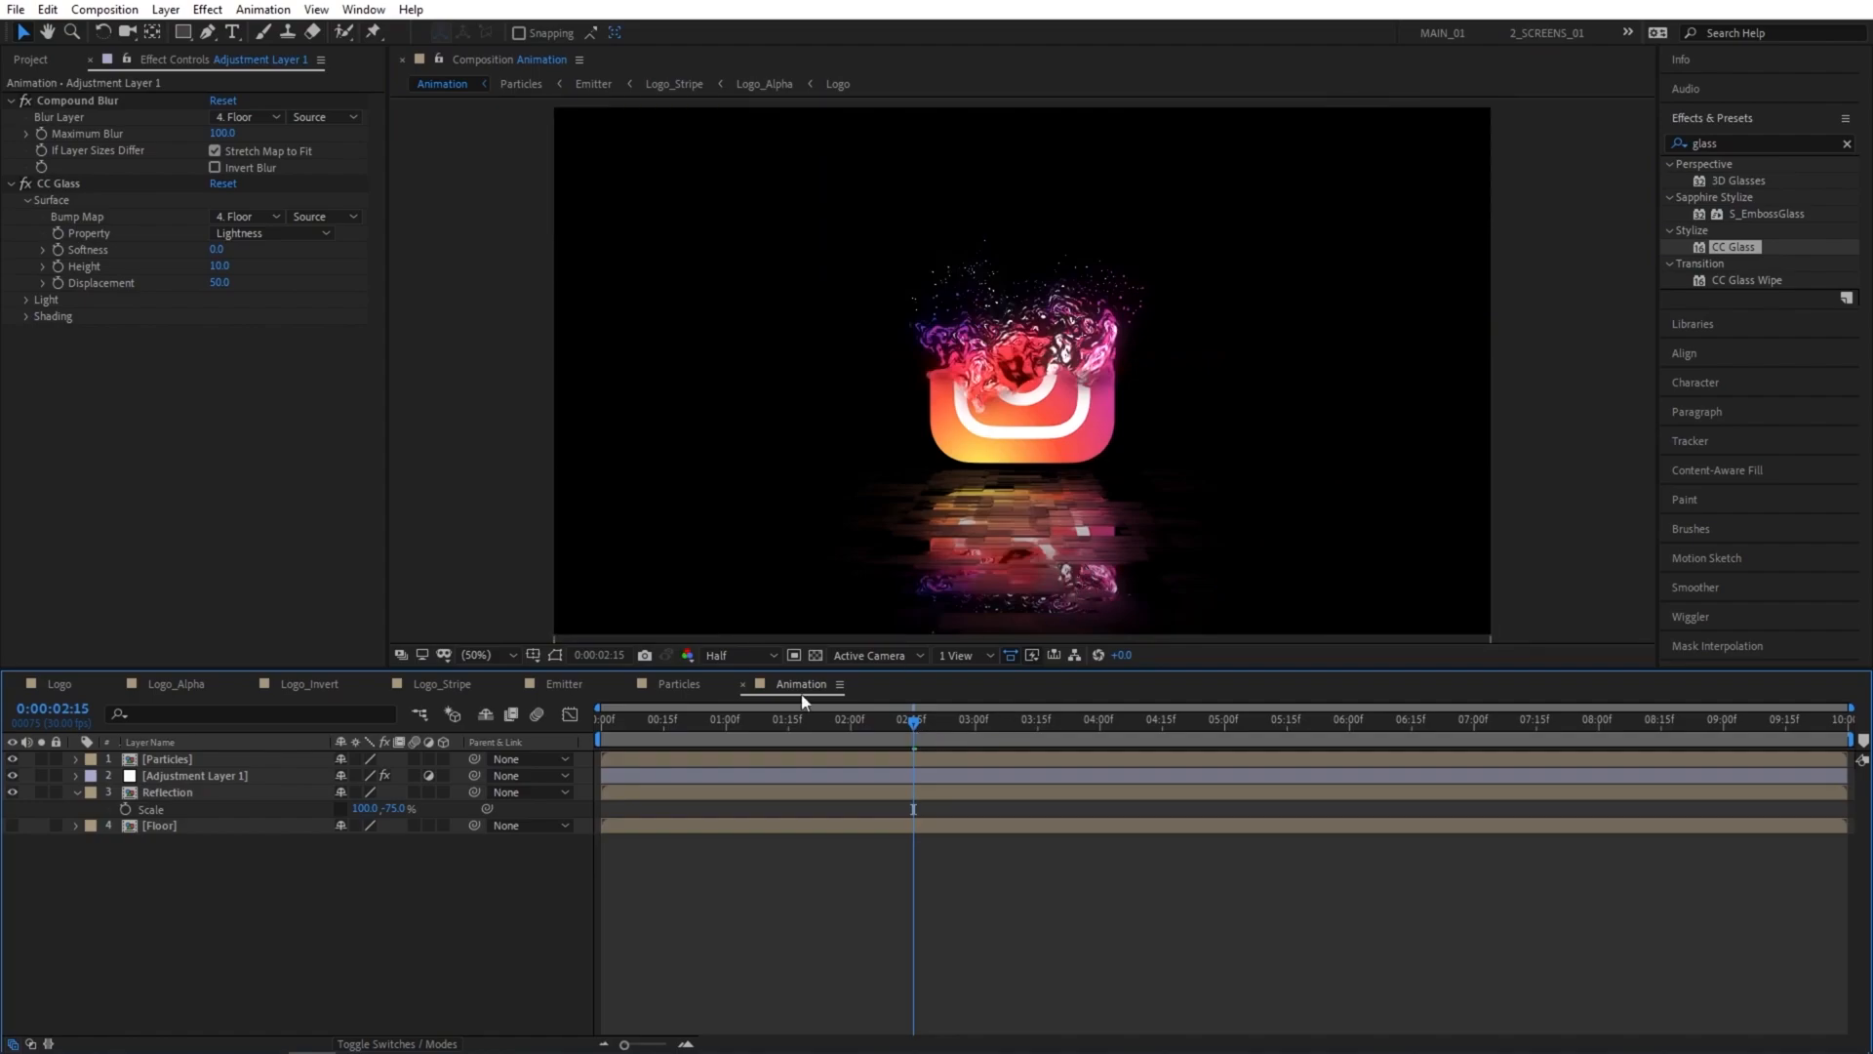
# Apply Directional Blur to the Reflection layer with a direction of 90° and a blur length of 30.
pyautogui.moveTo(1725, 144); pyautogui.dragTo(1614, 150)
pyautogui.write('direc')
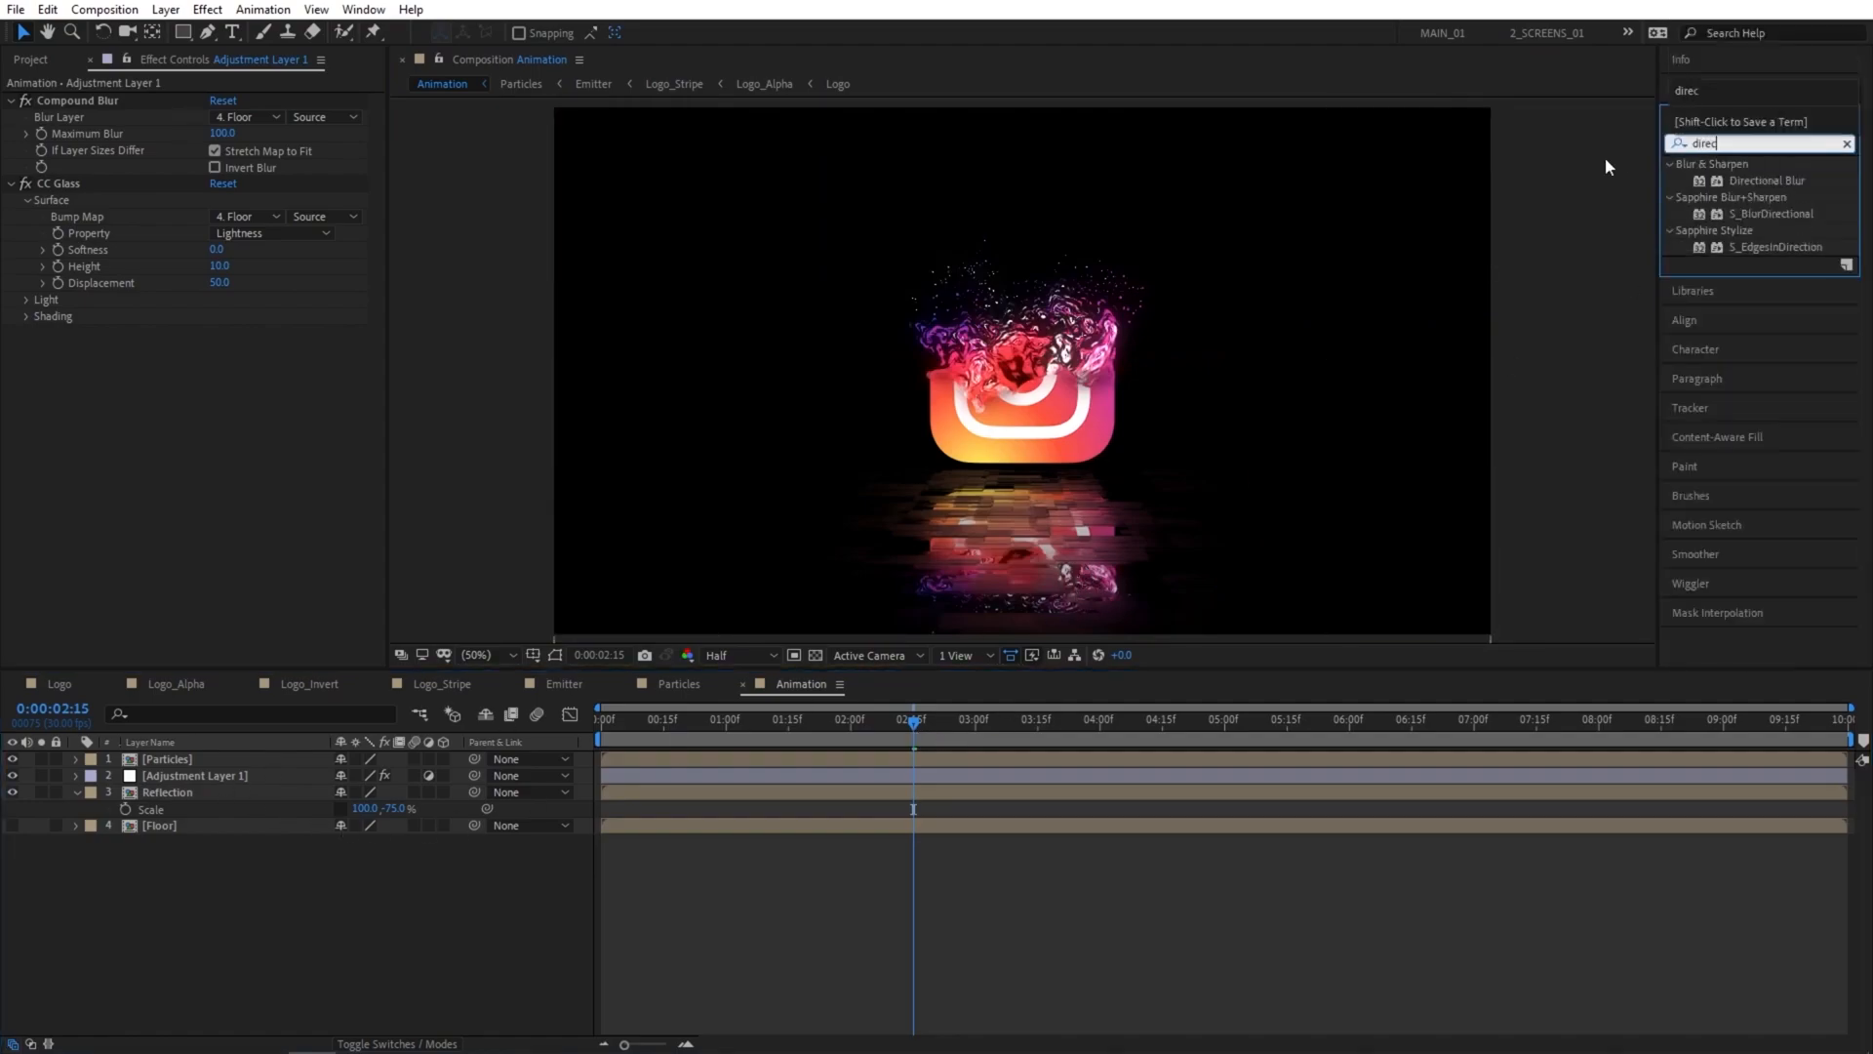
pyautogui.moveTo(1791, 180); pyautogui.dragTo(174, 794)
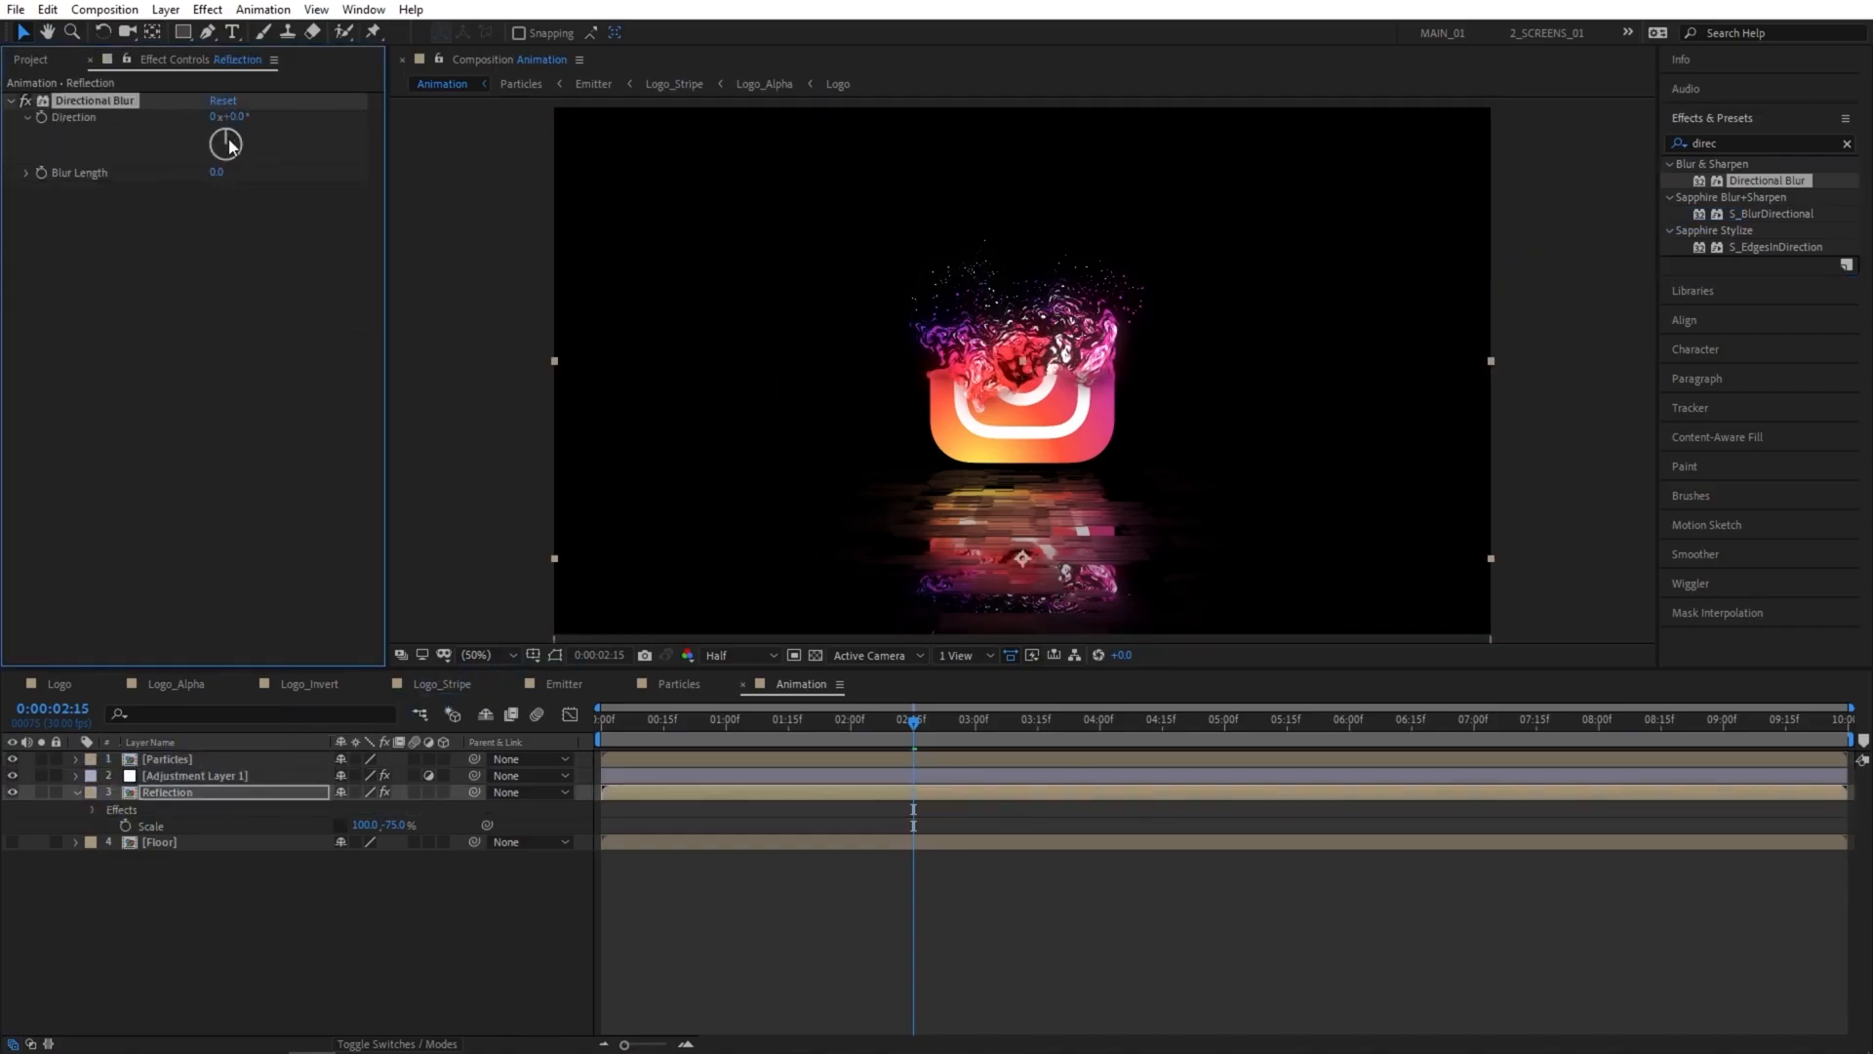
pyautogui.moveTo(223, 172); pyautogui.dragTo(328, 171)
pyautogui.click(220, 173)
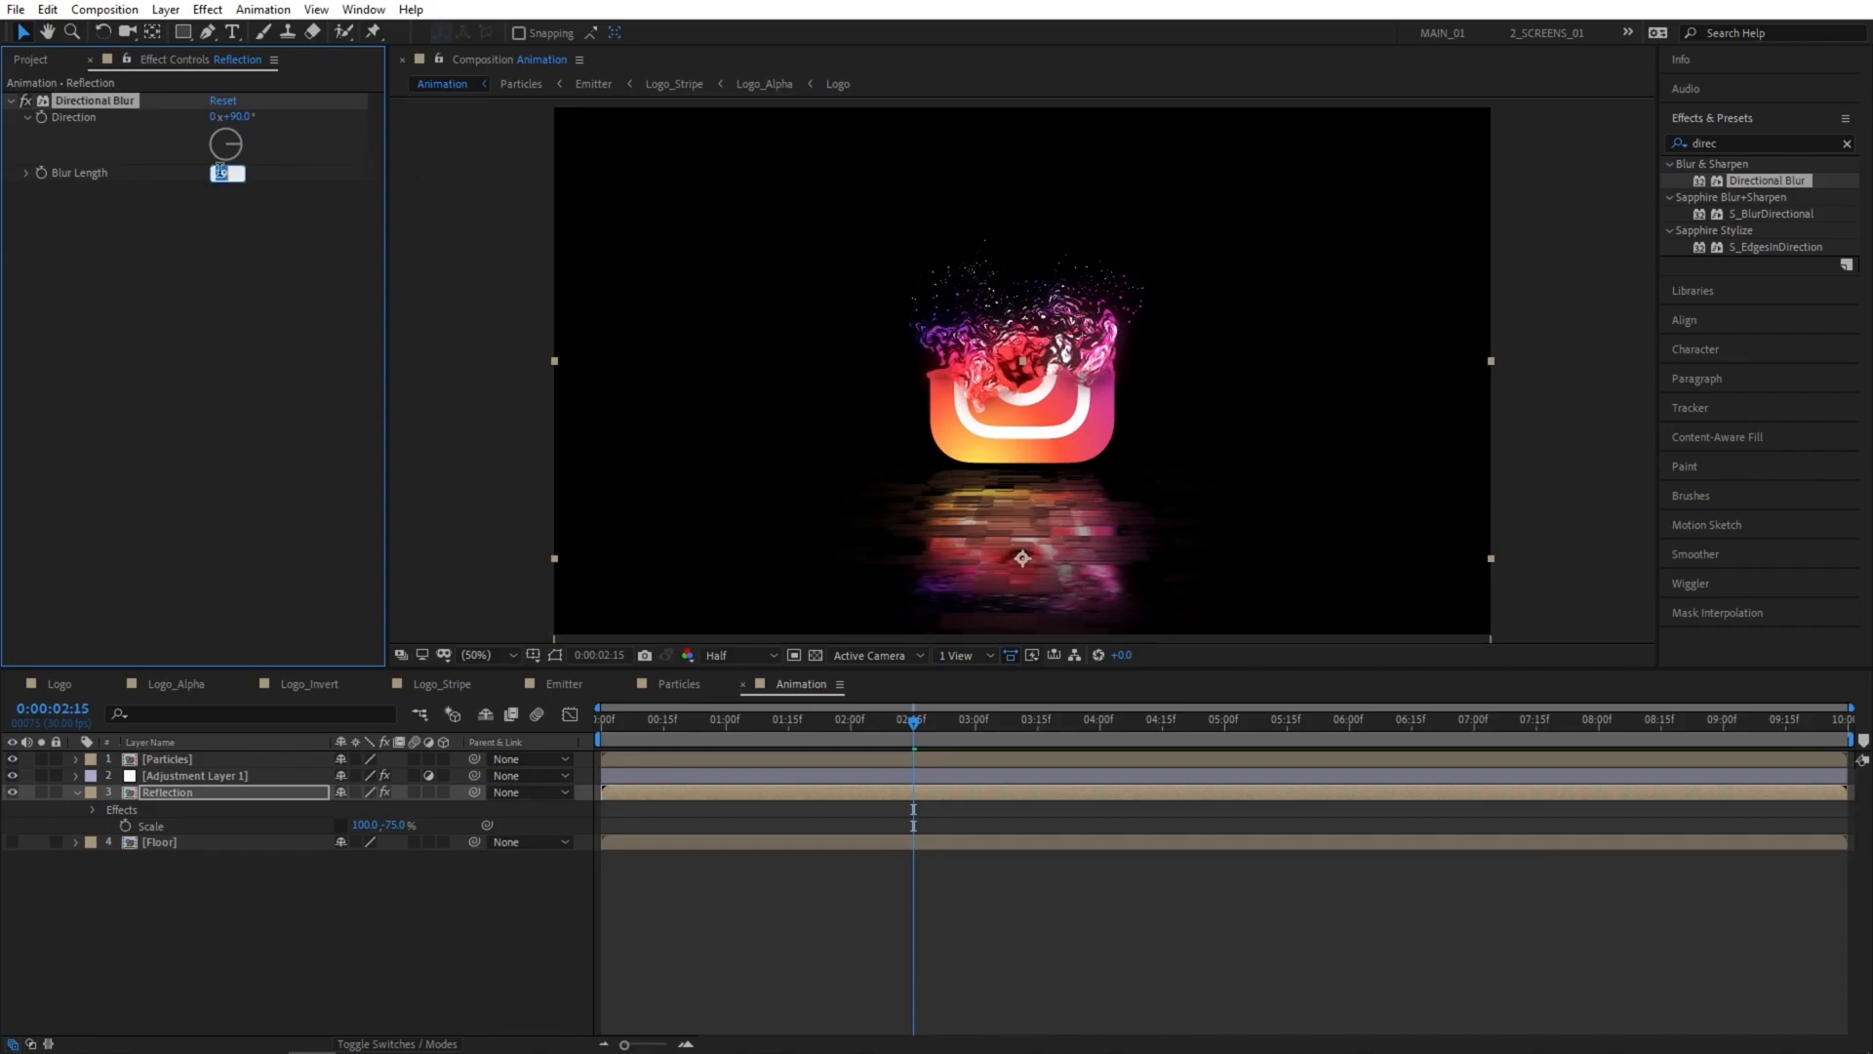
pyautogui.write('20')
pyautogui.press('Return')
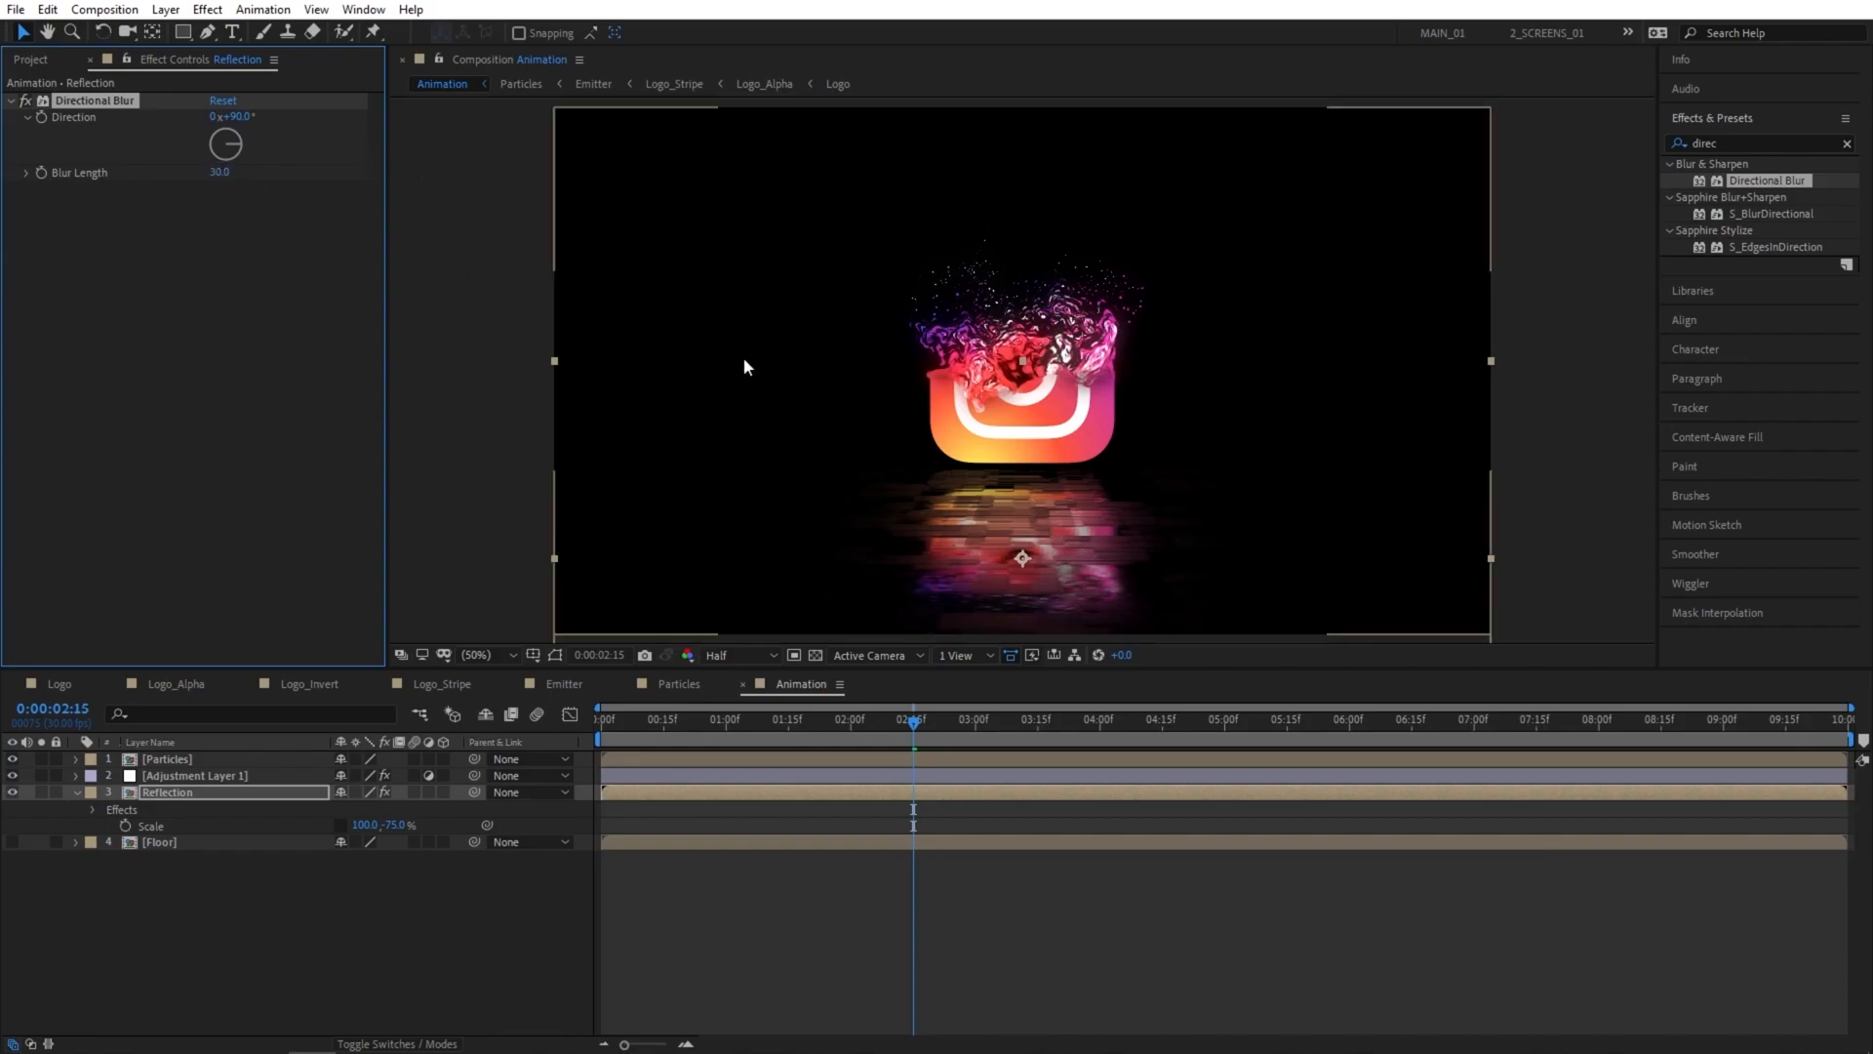
# Check the frame at 0:00:01:22 and make the Particles and Reflection layers 3D.
pyautogui.moveTo(912, 727); pyautogui.dragTo(817, 722)
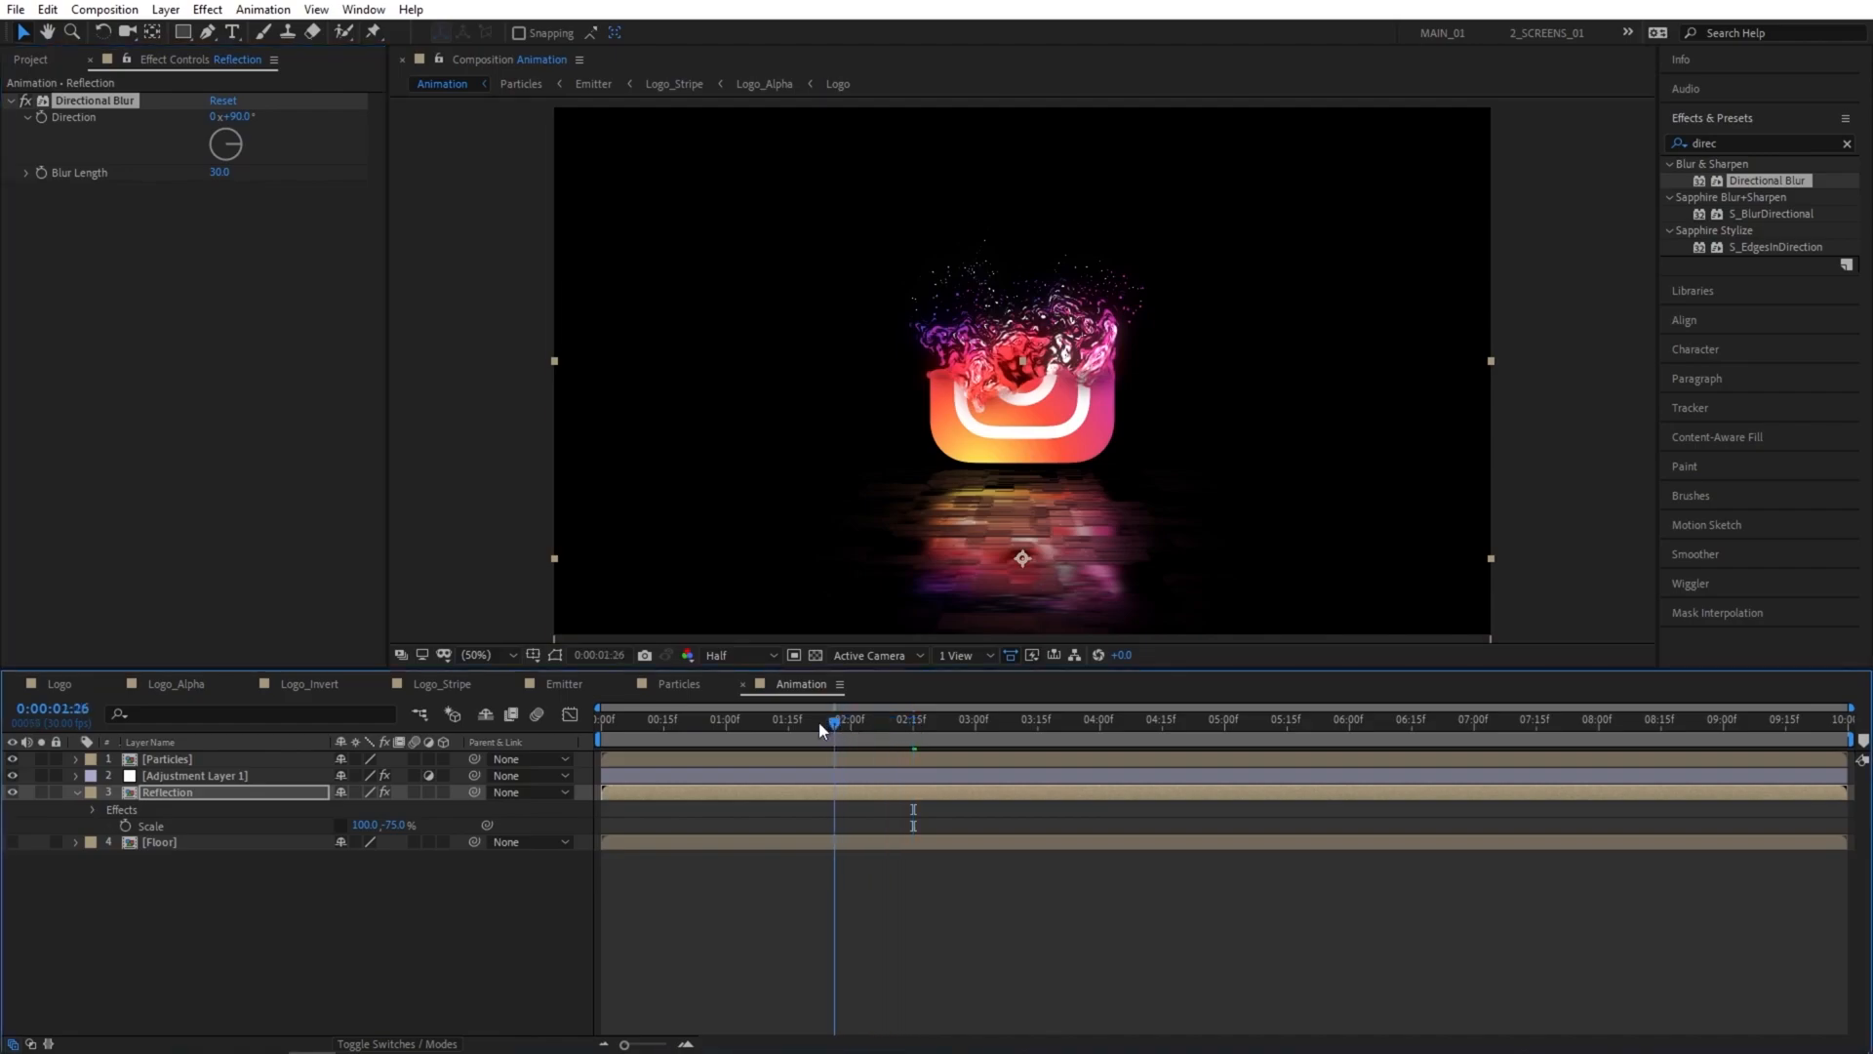
pyautogui.click(349, 964)
pyautogui.click(443, 756)
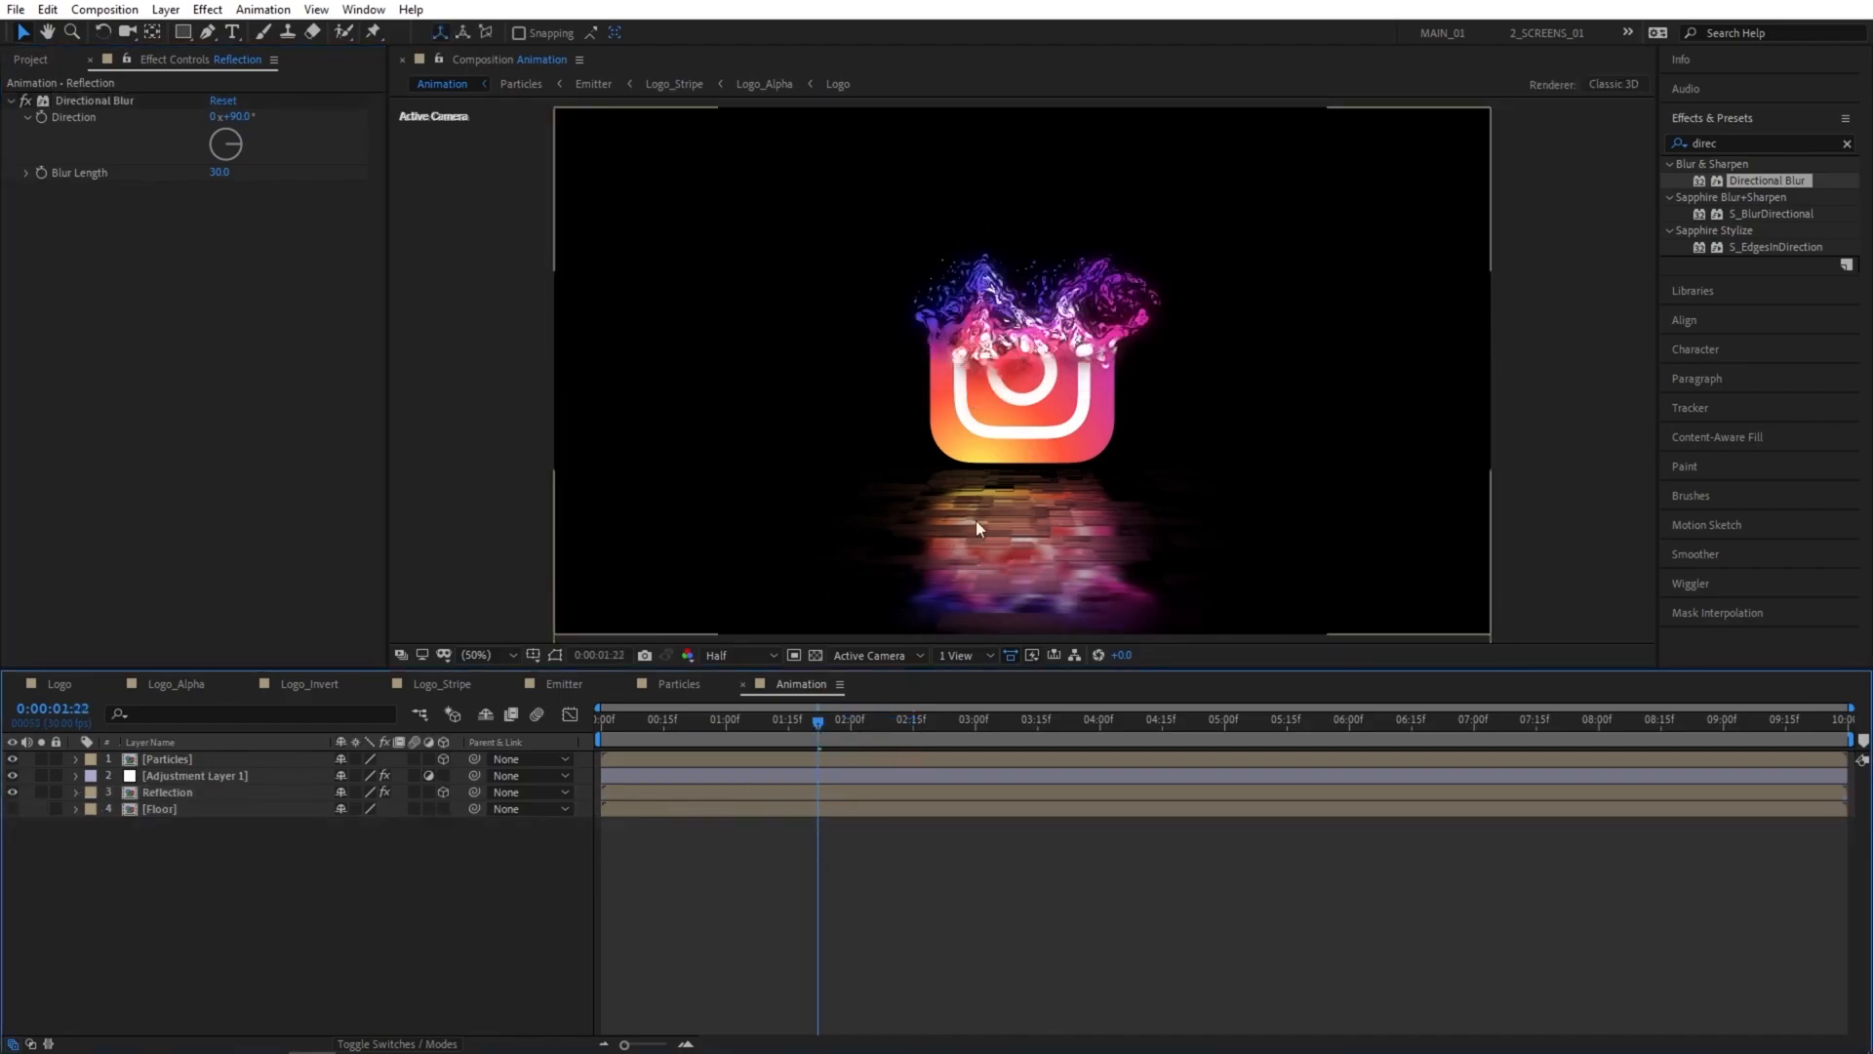
# Create a two-node camera with the 28mm preset and depth of field disabled.
pyautogui.rightClick(196, 883)
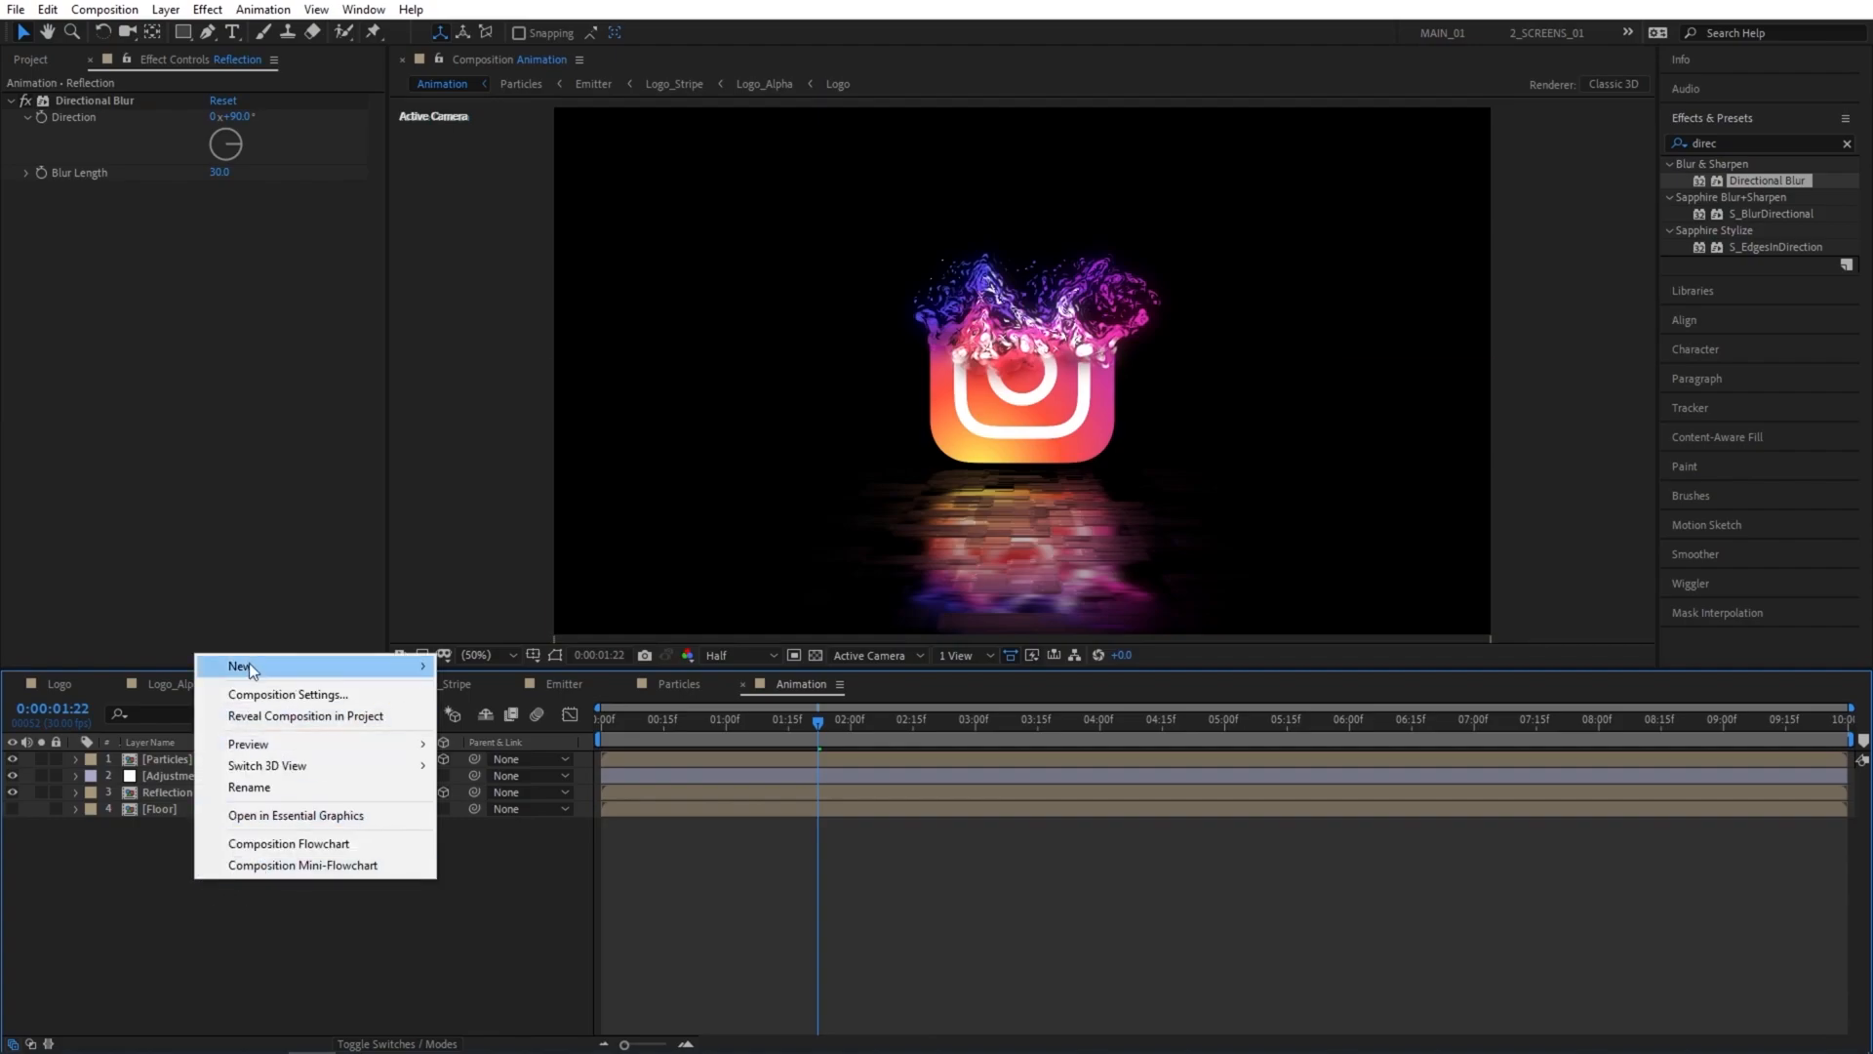
pyautogui.moveTo(249, 663)
pyautogui.click(504, 759)
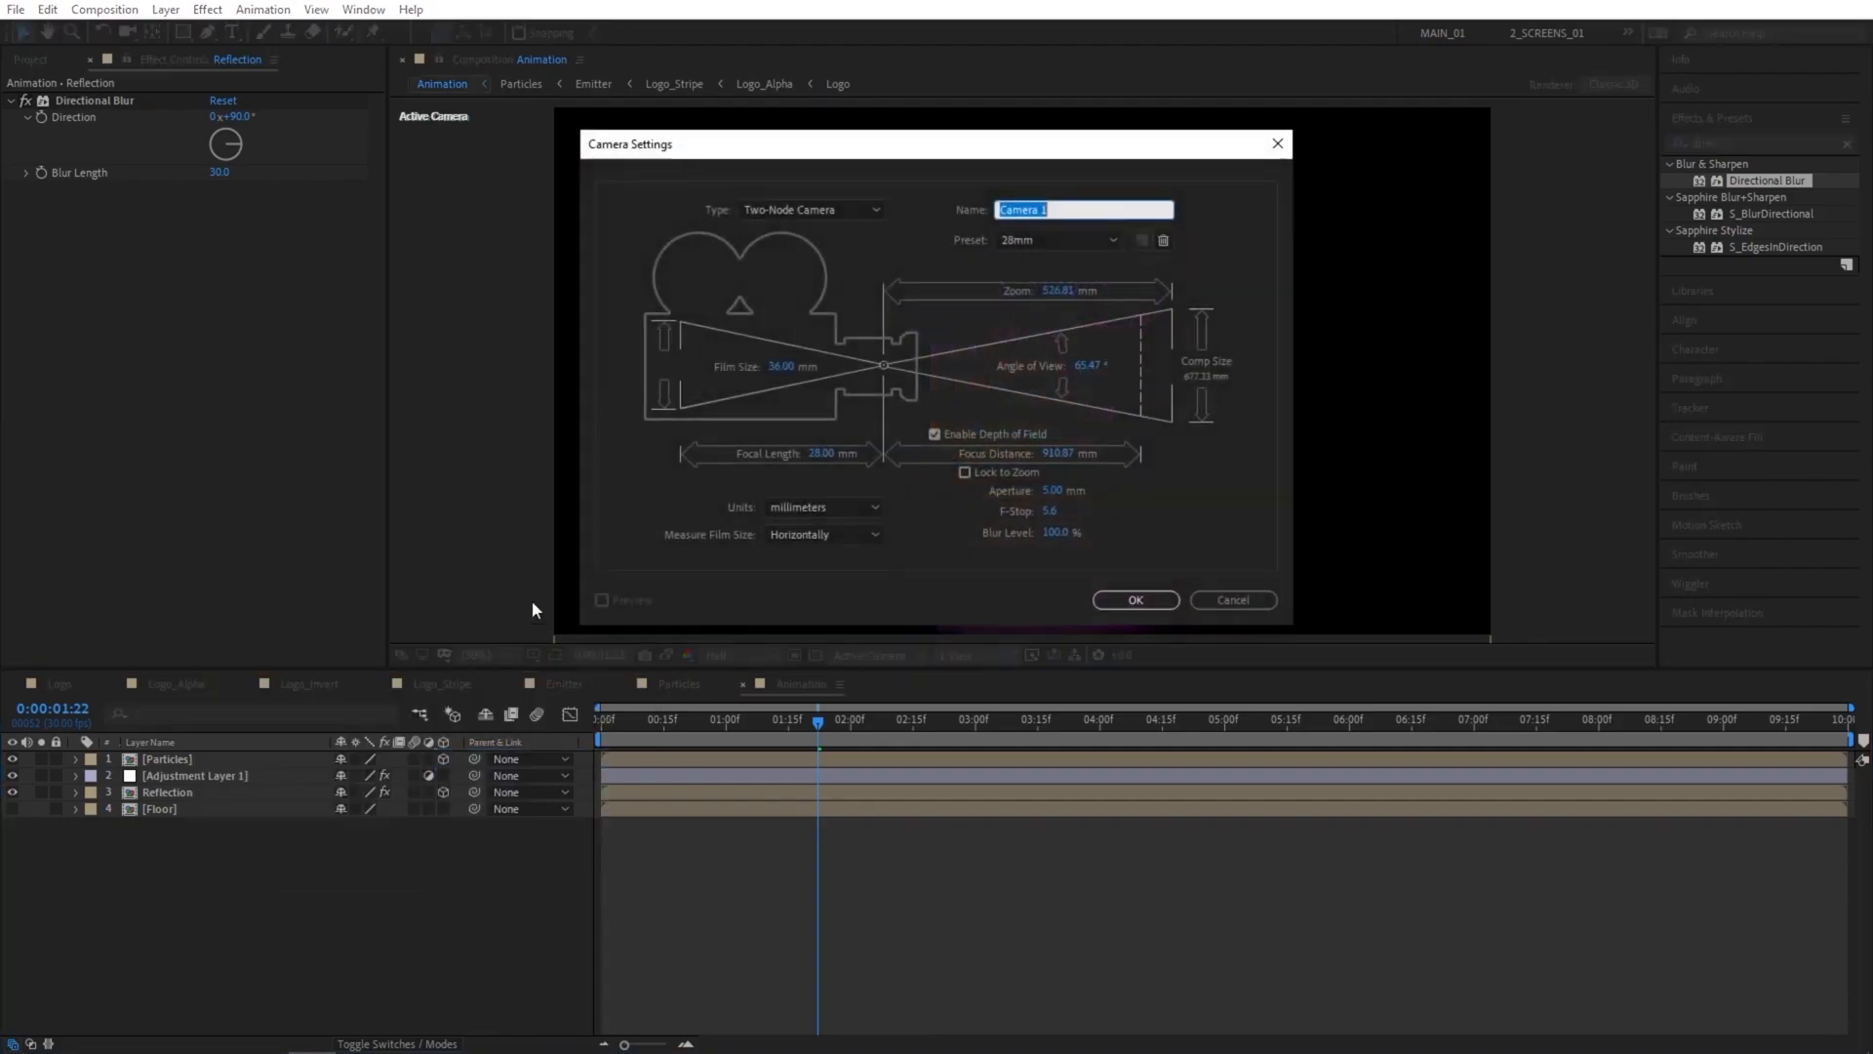
pyautogui.click(1052, 240)
pyautogui.click(1035, 353)
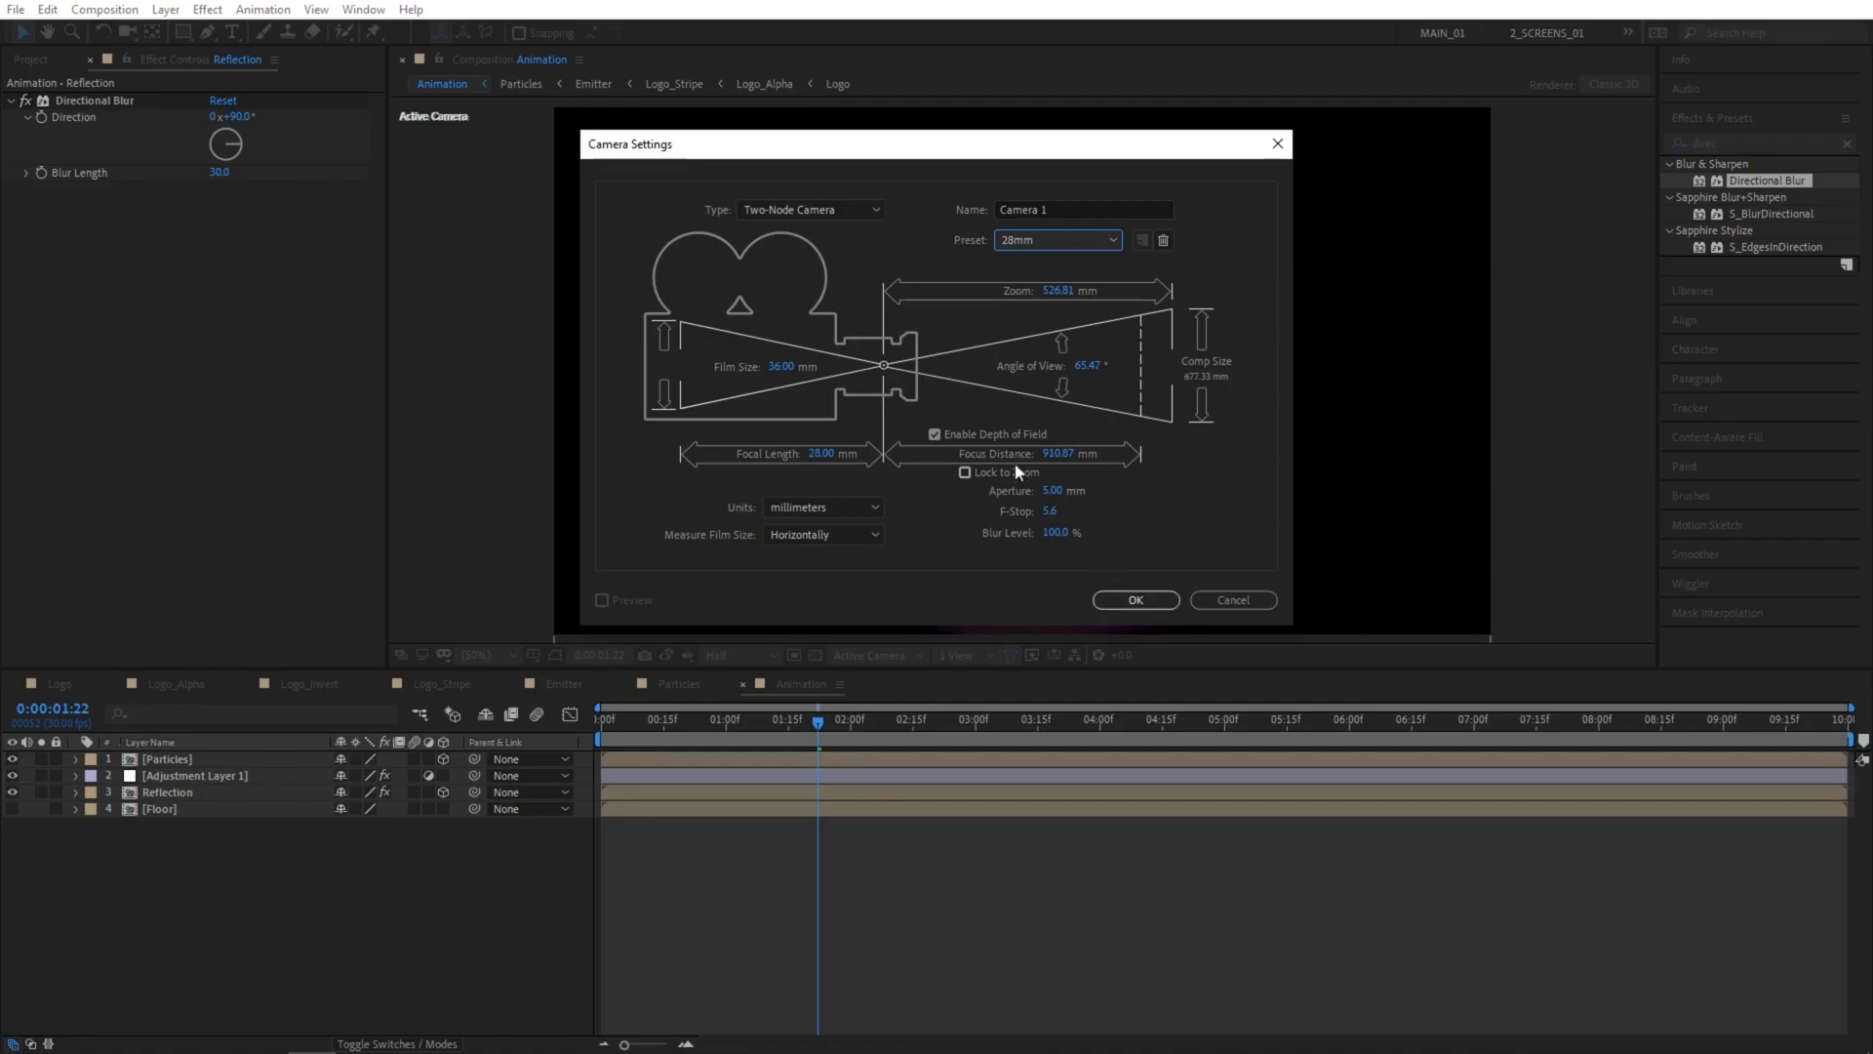
pyautogui.click(934, 434)
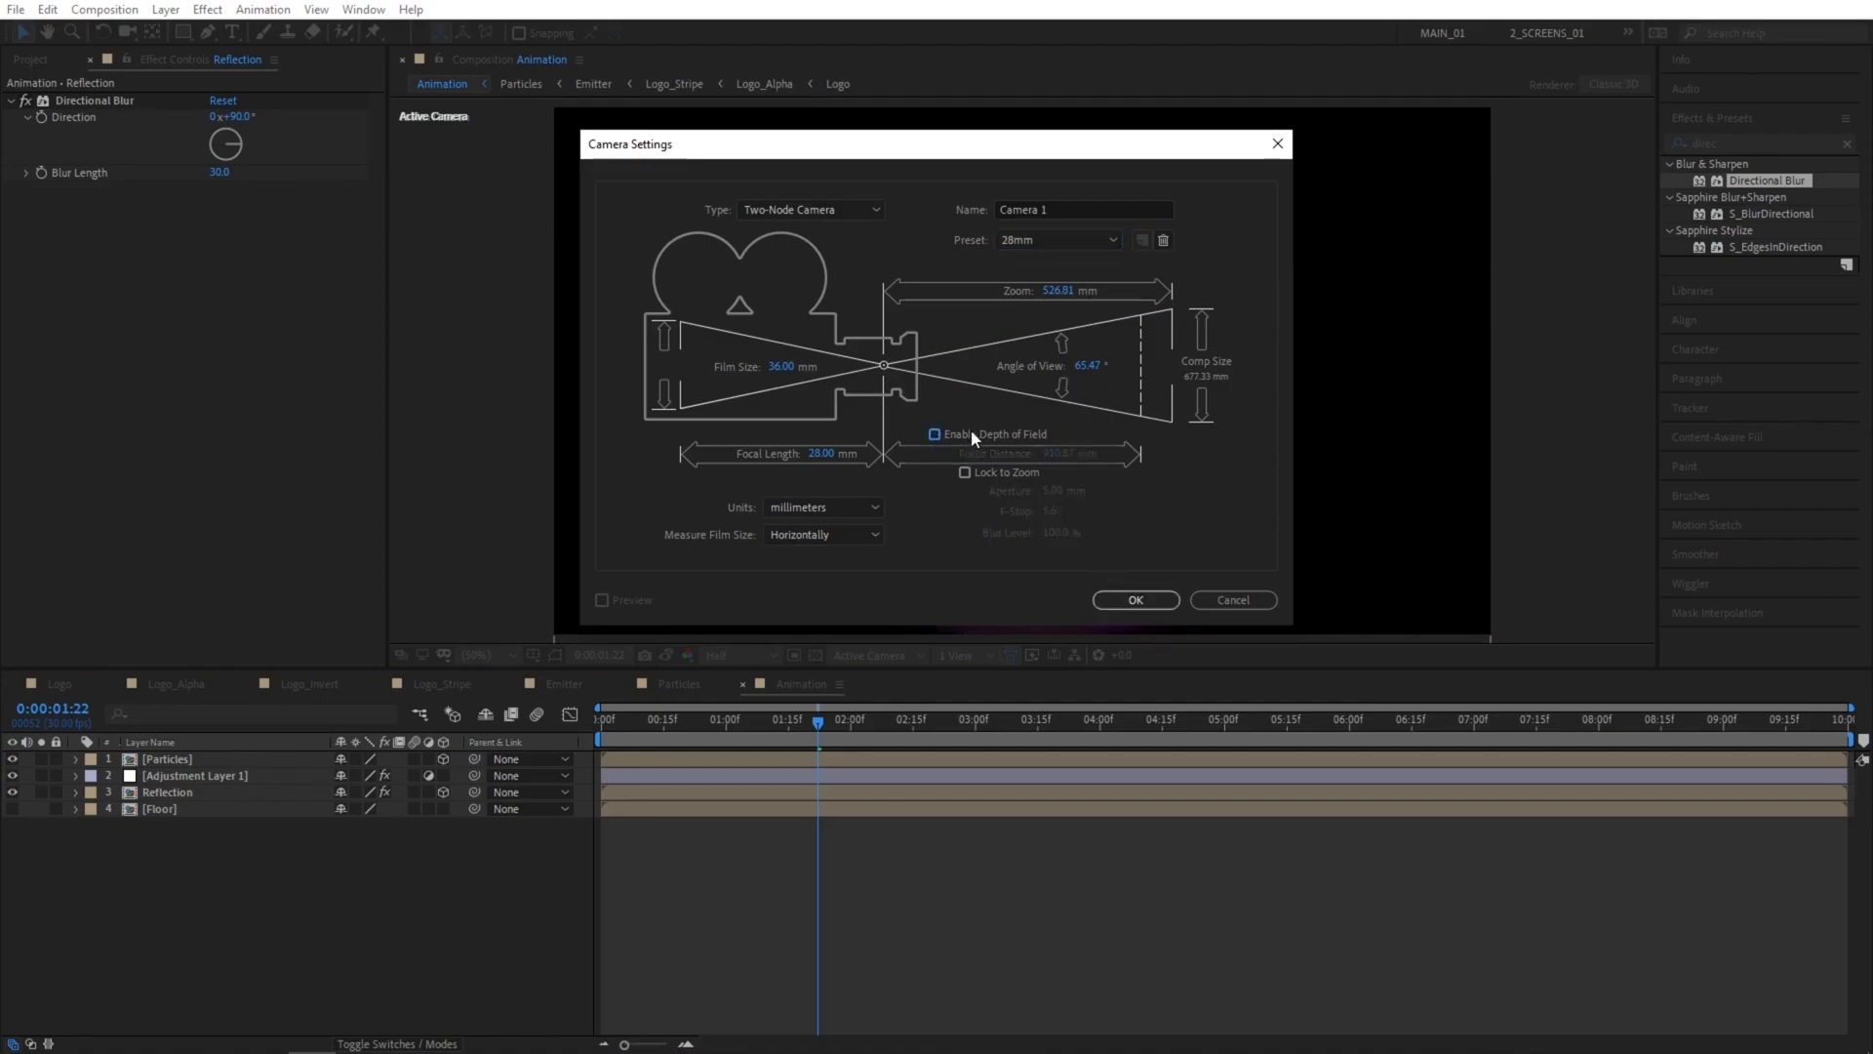
pyautogui.click(1135, 599)
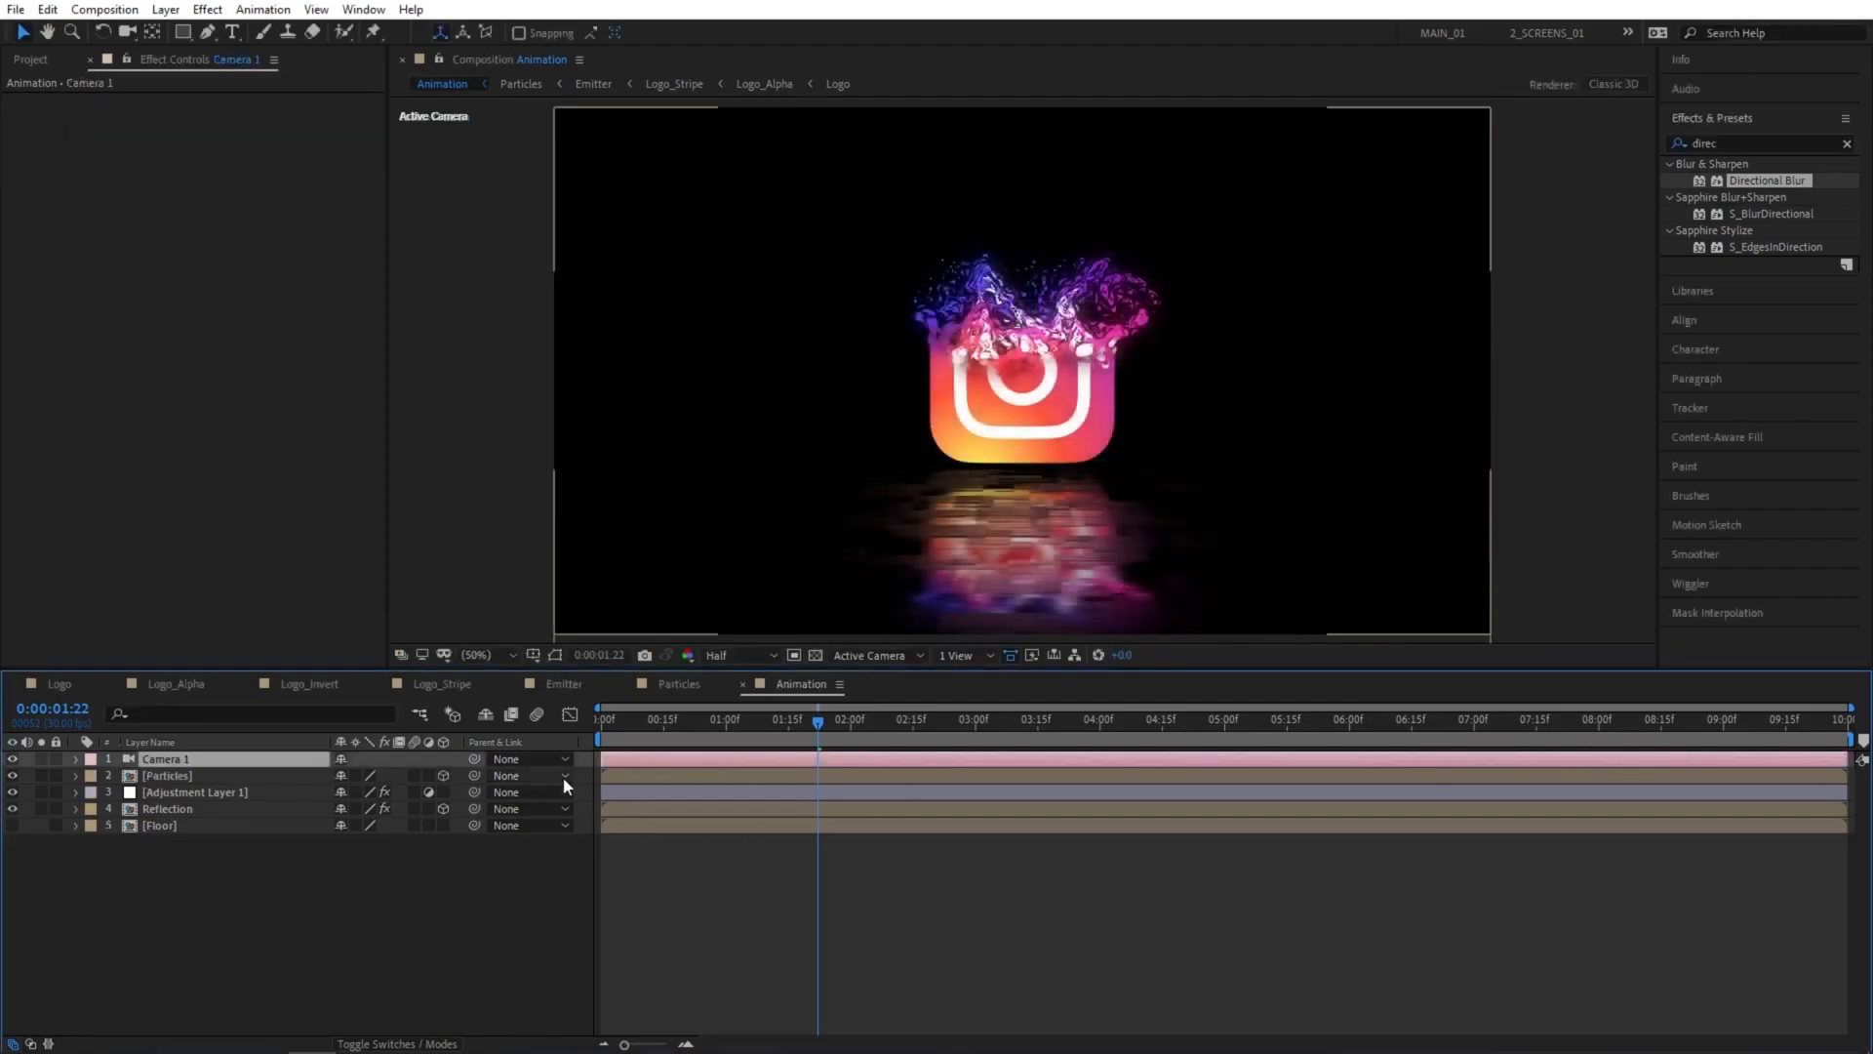
# Set Camera 1's Z position to -1500 and add a Position keyframe at the start of the timeline.
pyautogui.click(252, 871)
pyautogui.press('p')
pyautogui.click(187, 758)
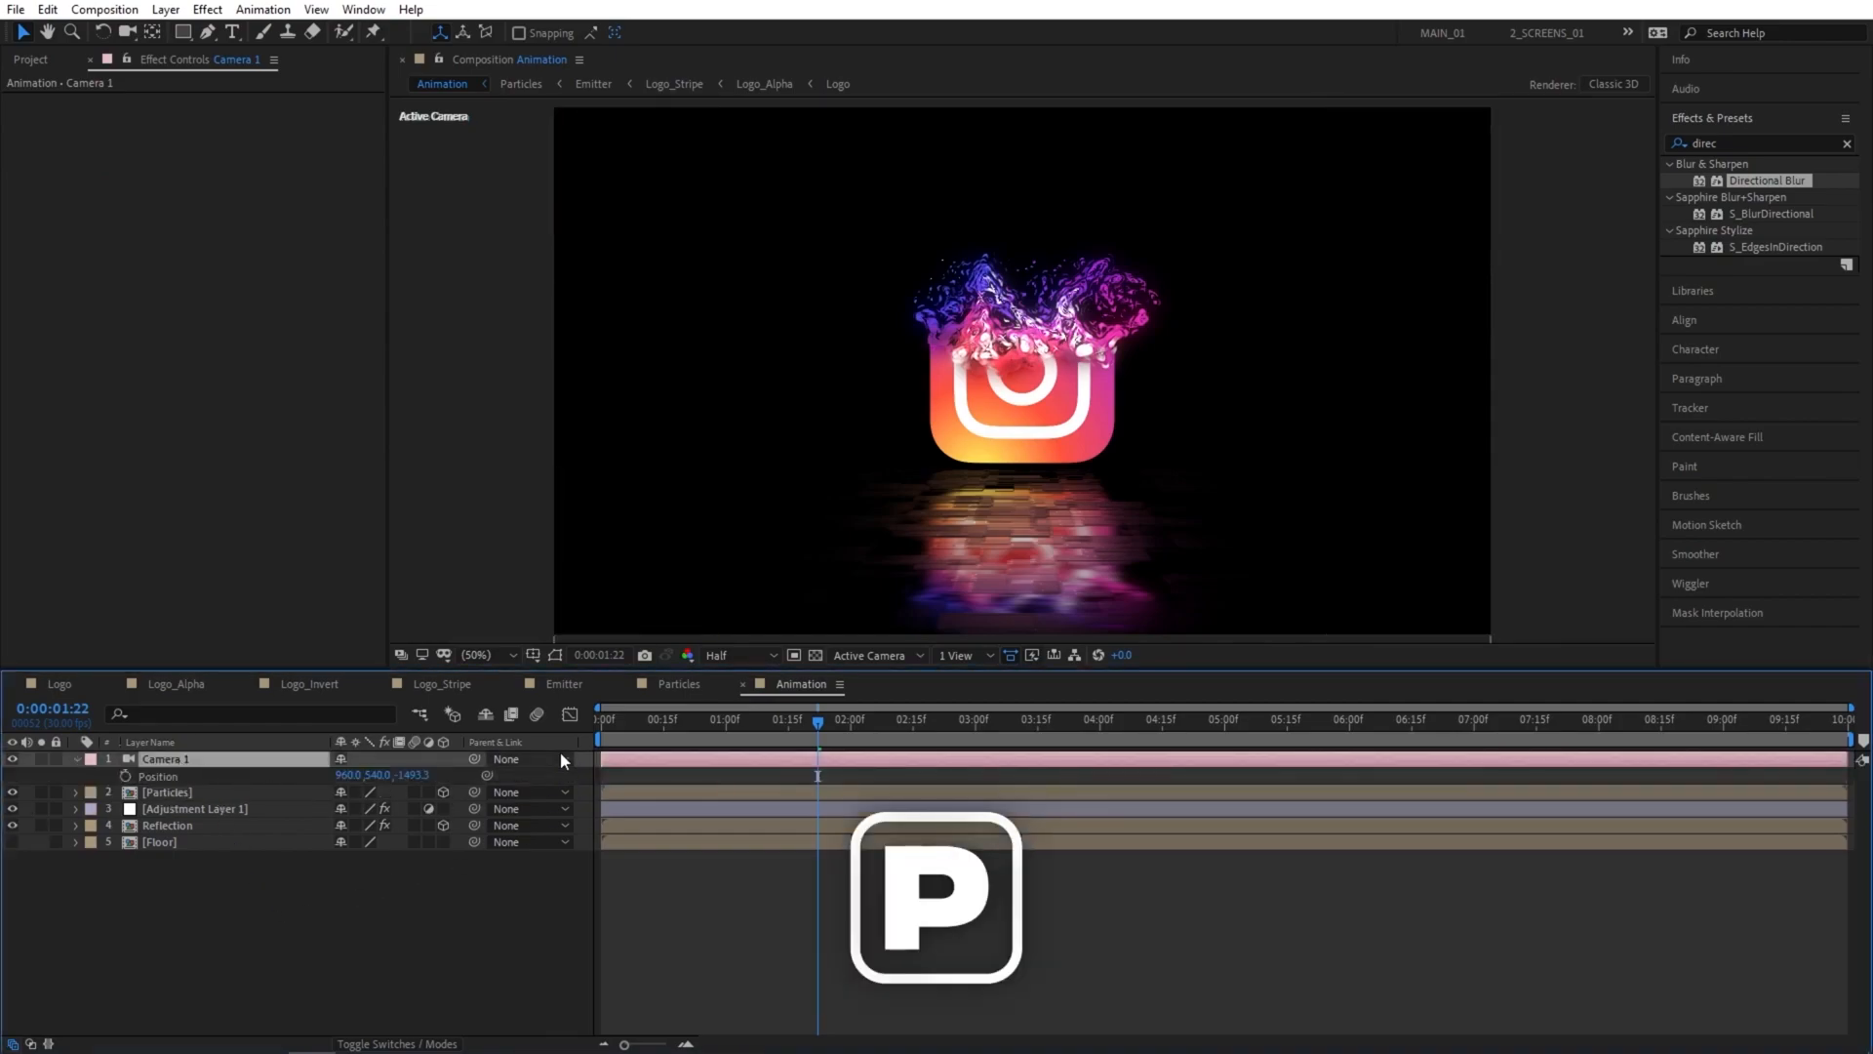
pyautogui.moveTo(816, 723); pyautogui.dragTo(562, 738)
pyautogui.click(412, 775)
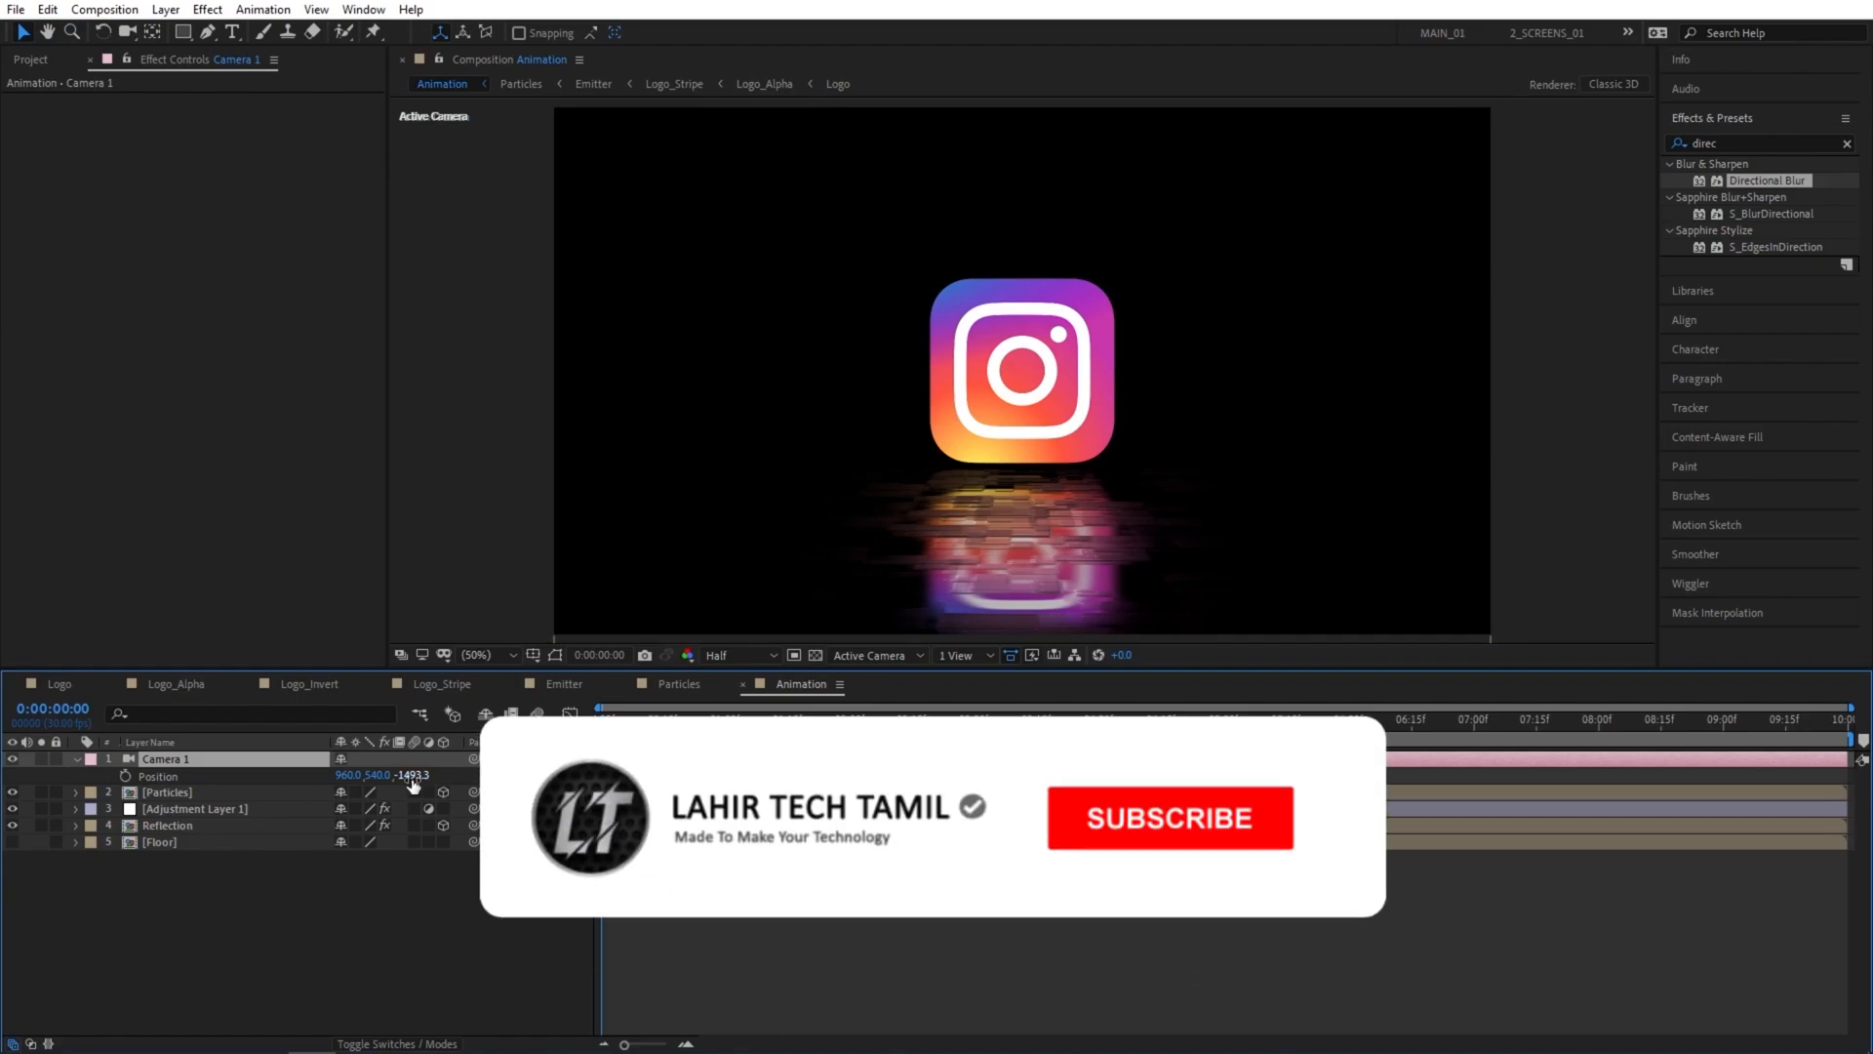
pyautogui.write('-1500')
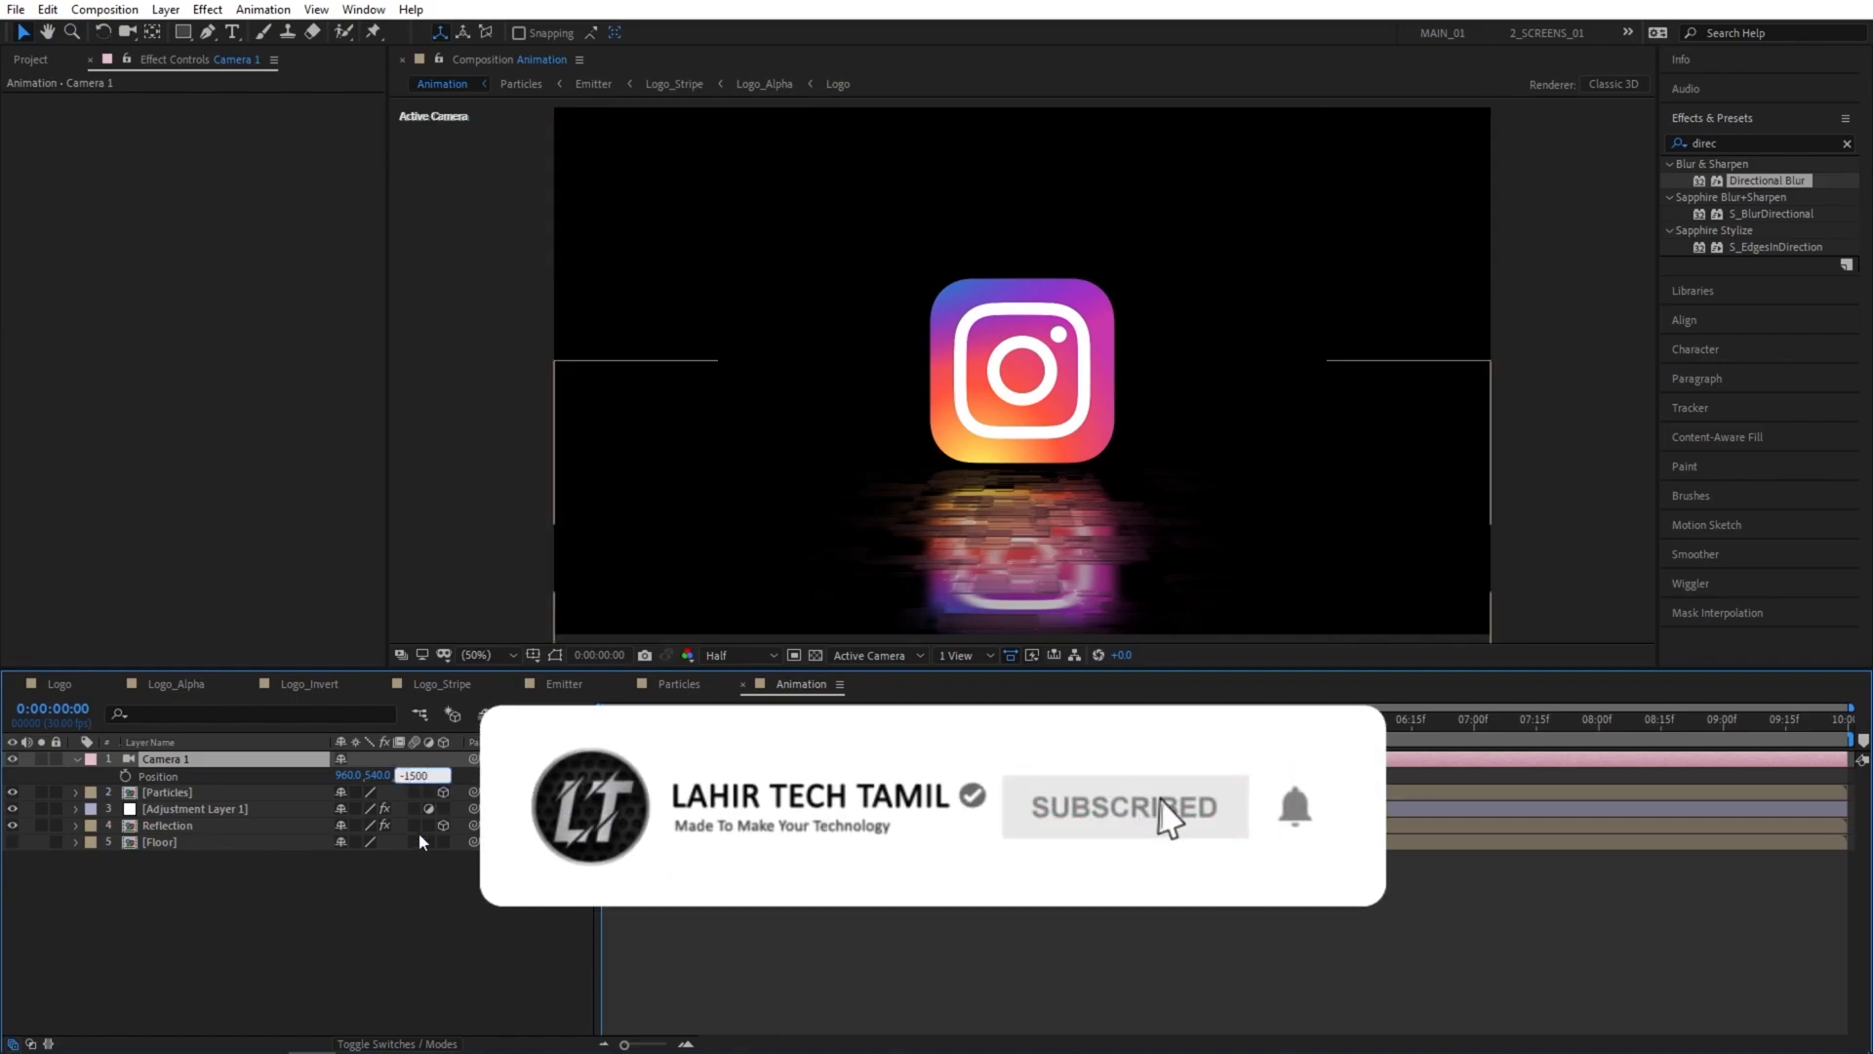
pyautogui.click(125, 775)
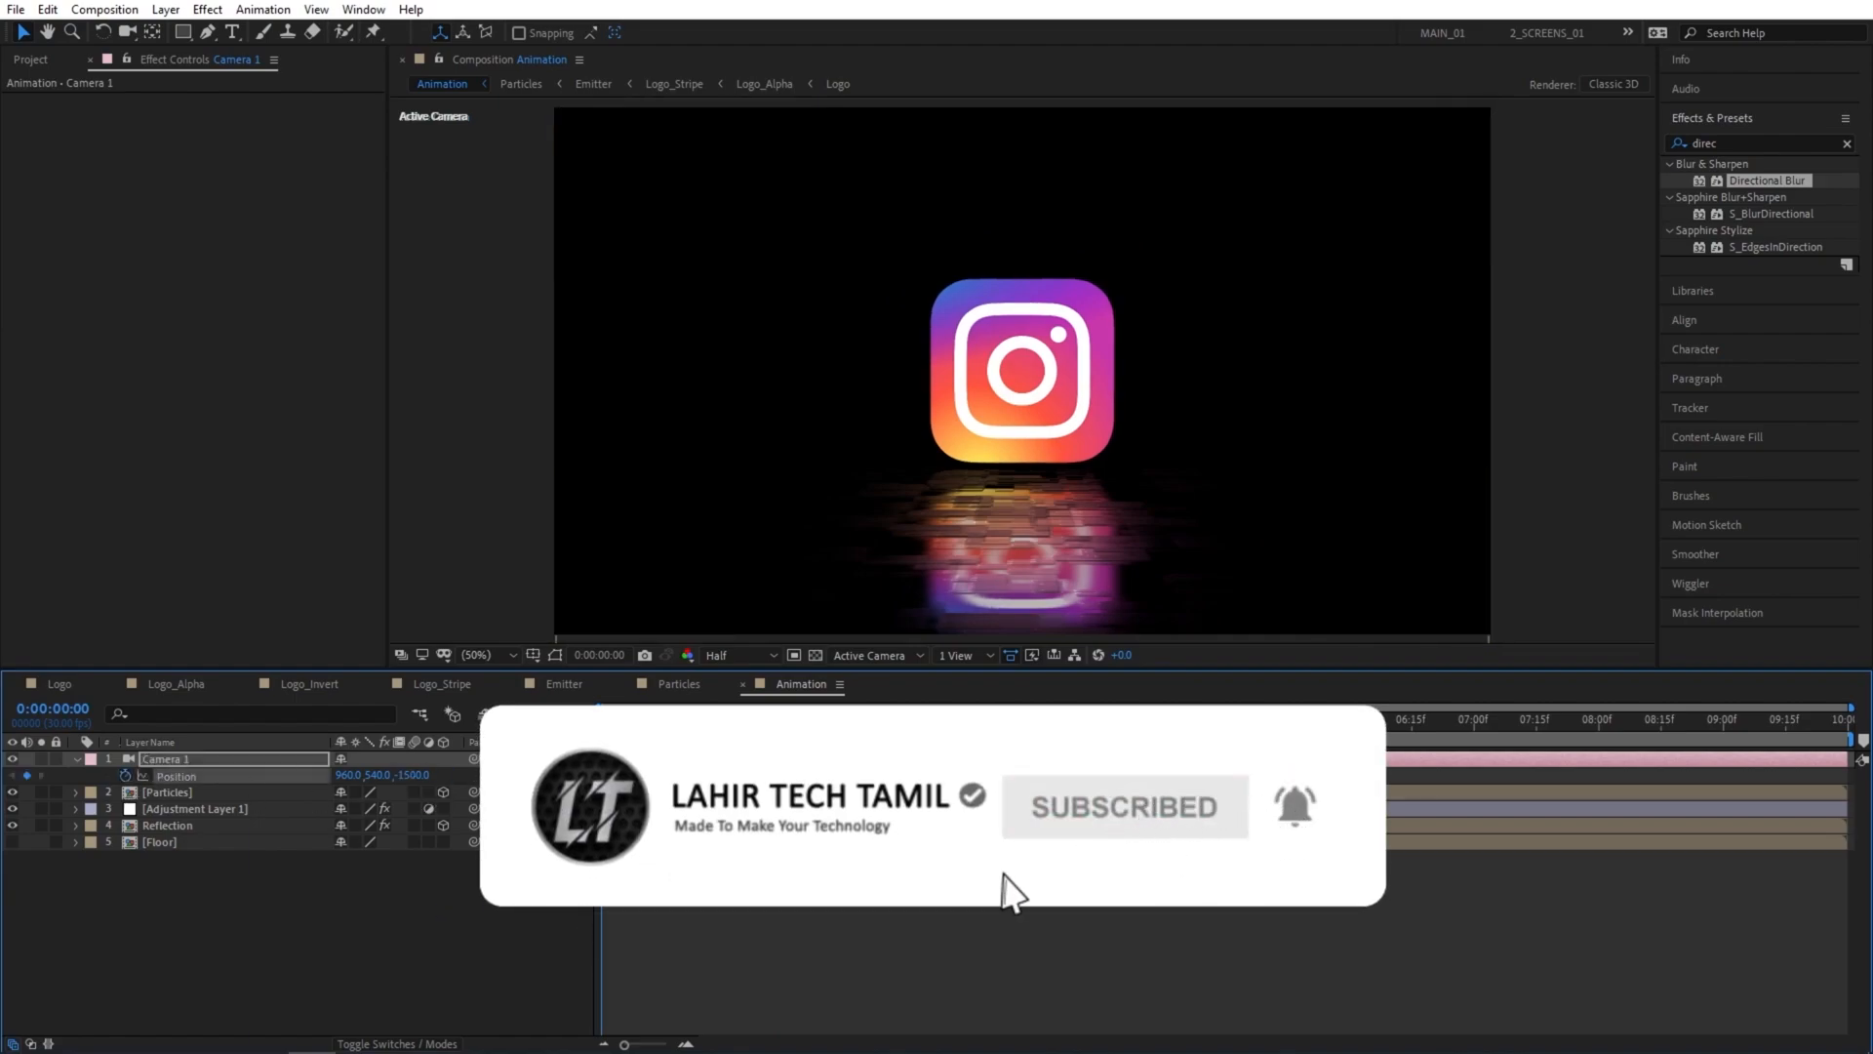
# Keyframe Camera 1's Z position at -1100 at 7 seconds and return to the start of the timeline.
pyautogui.click(1474, 724)
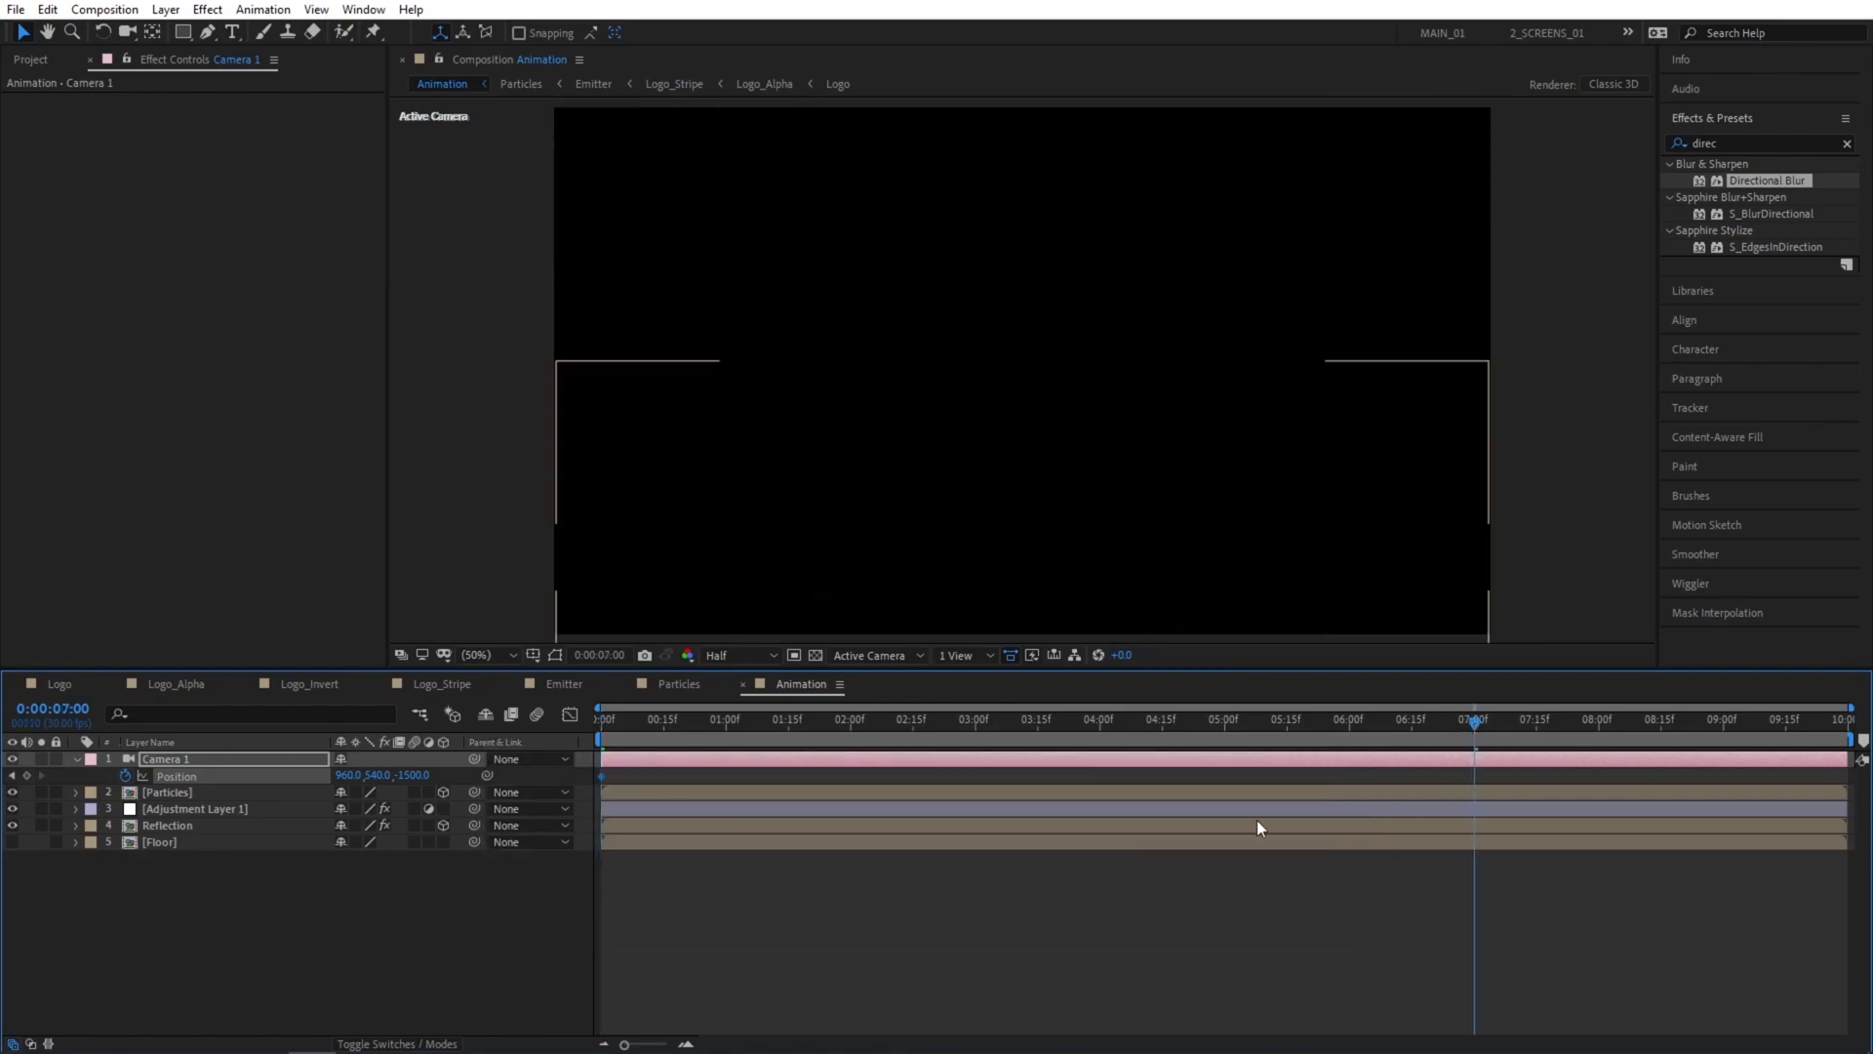
pyautogui.click(412, 775)
pyautogui.write('-1100')
pyautogui.press('Return')
pyautogui.moveTo(1194, 723); pyautogui.dragTo(517, 746)
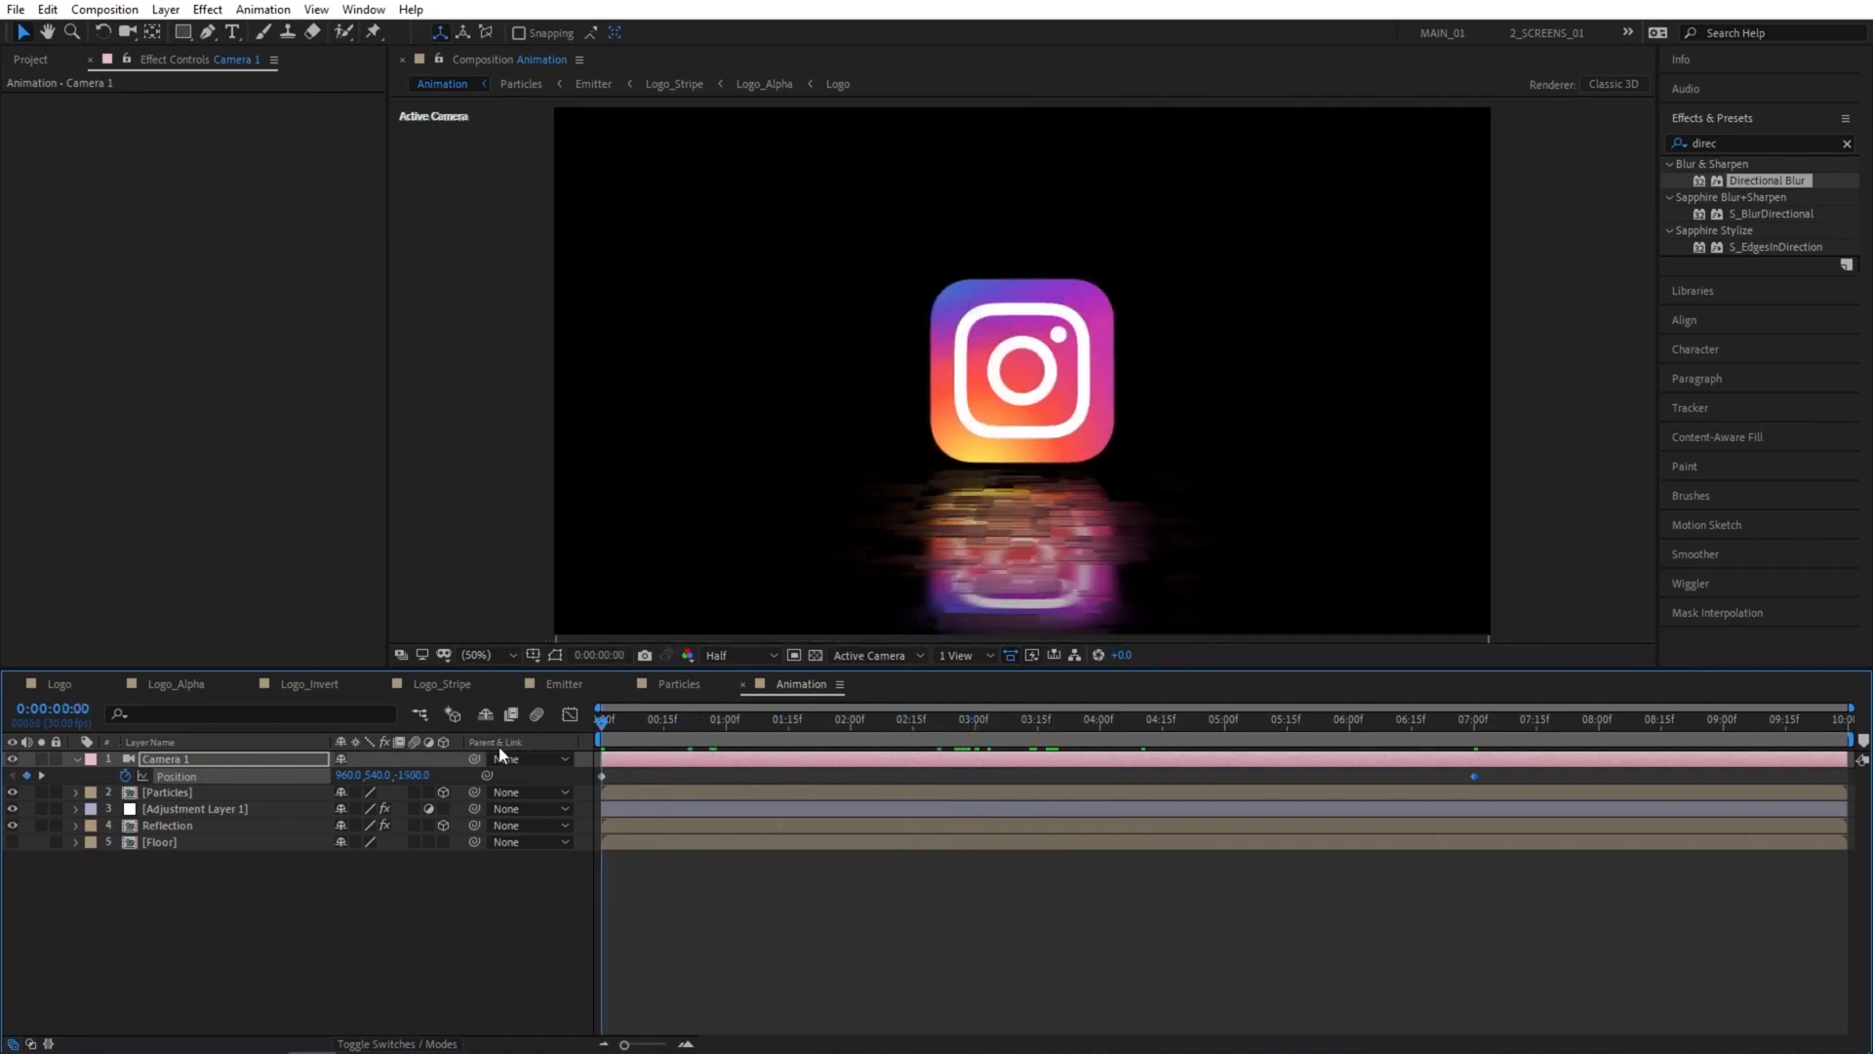
# Copy Camera 1 into the Floor composition, and return to the Animation composition to preview the camera move.
pyautogui.click(191, 761)
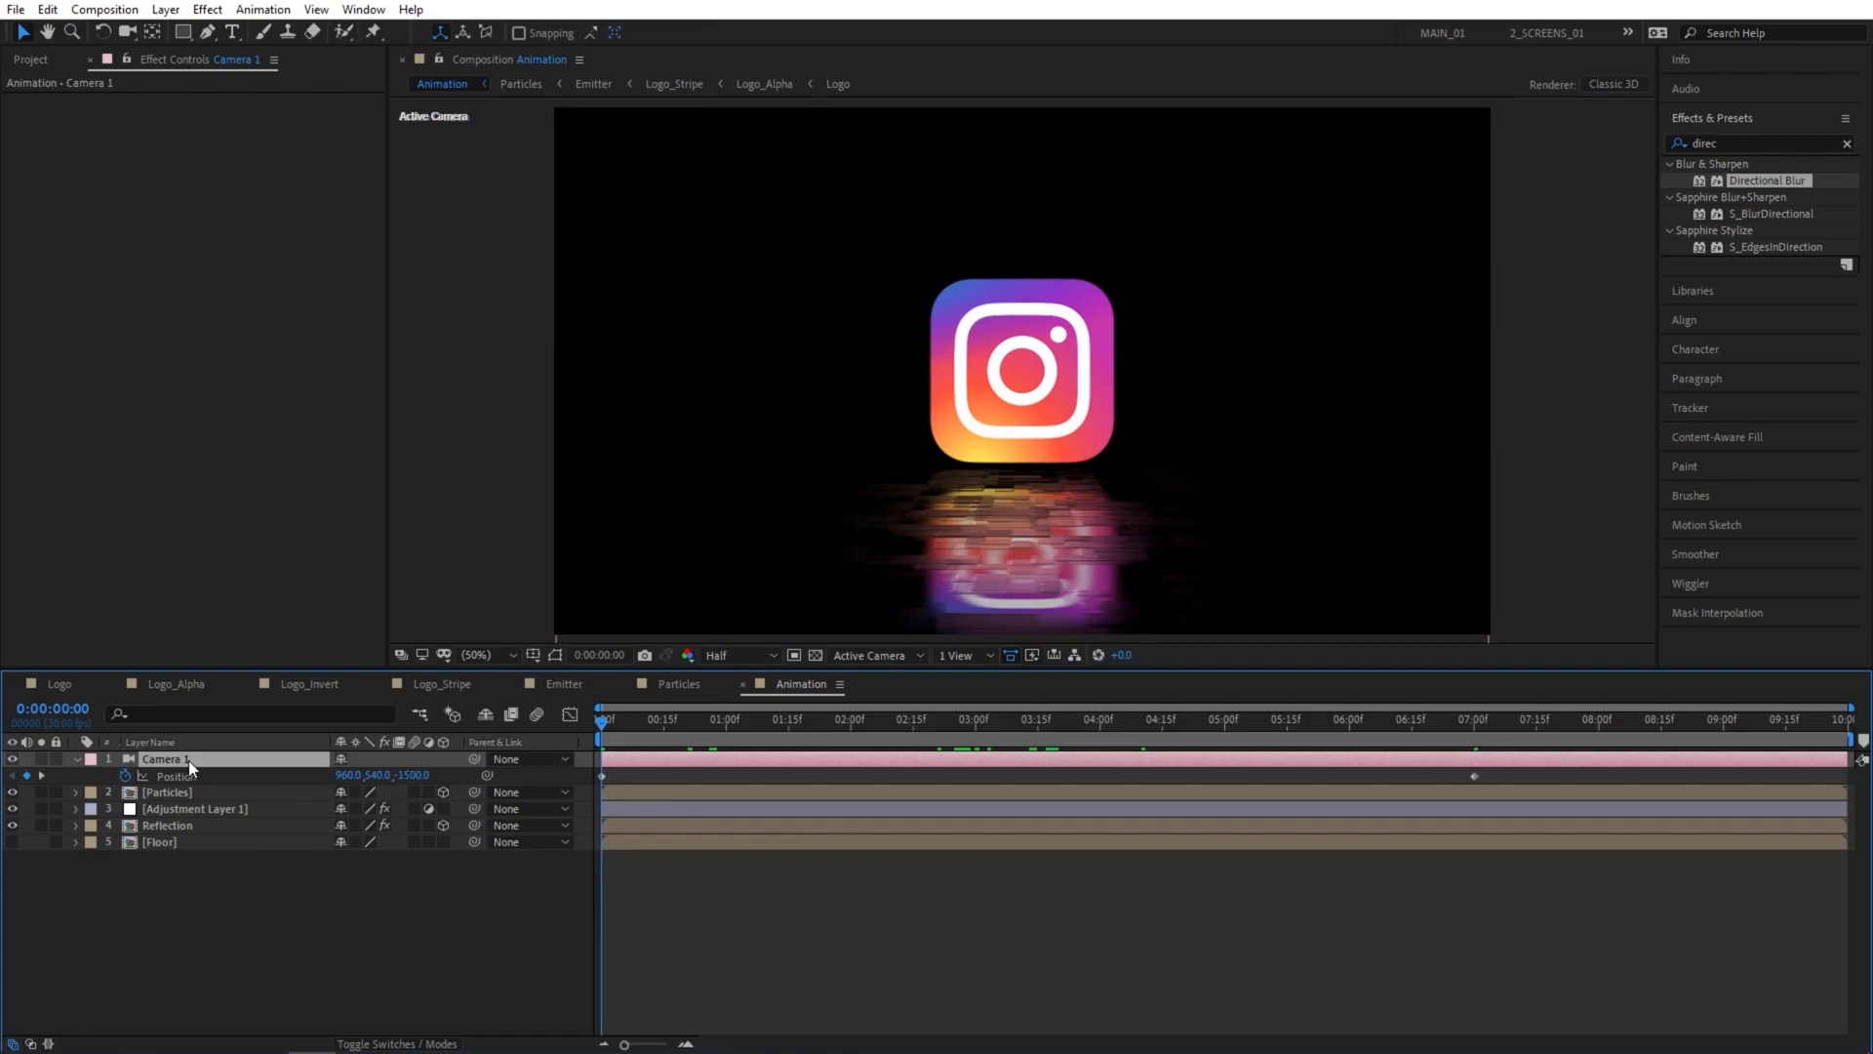
pyautogui.hotkey('ctrl', 'c')
pyautogui.doubleClick(154, 843)
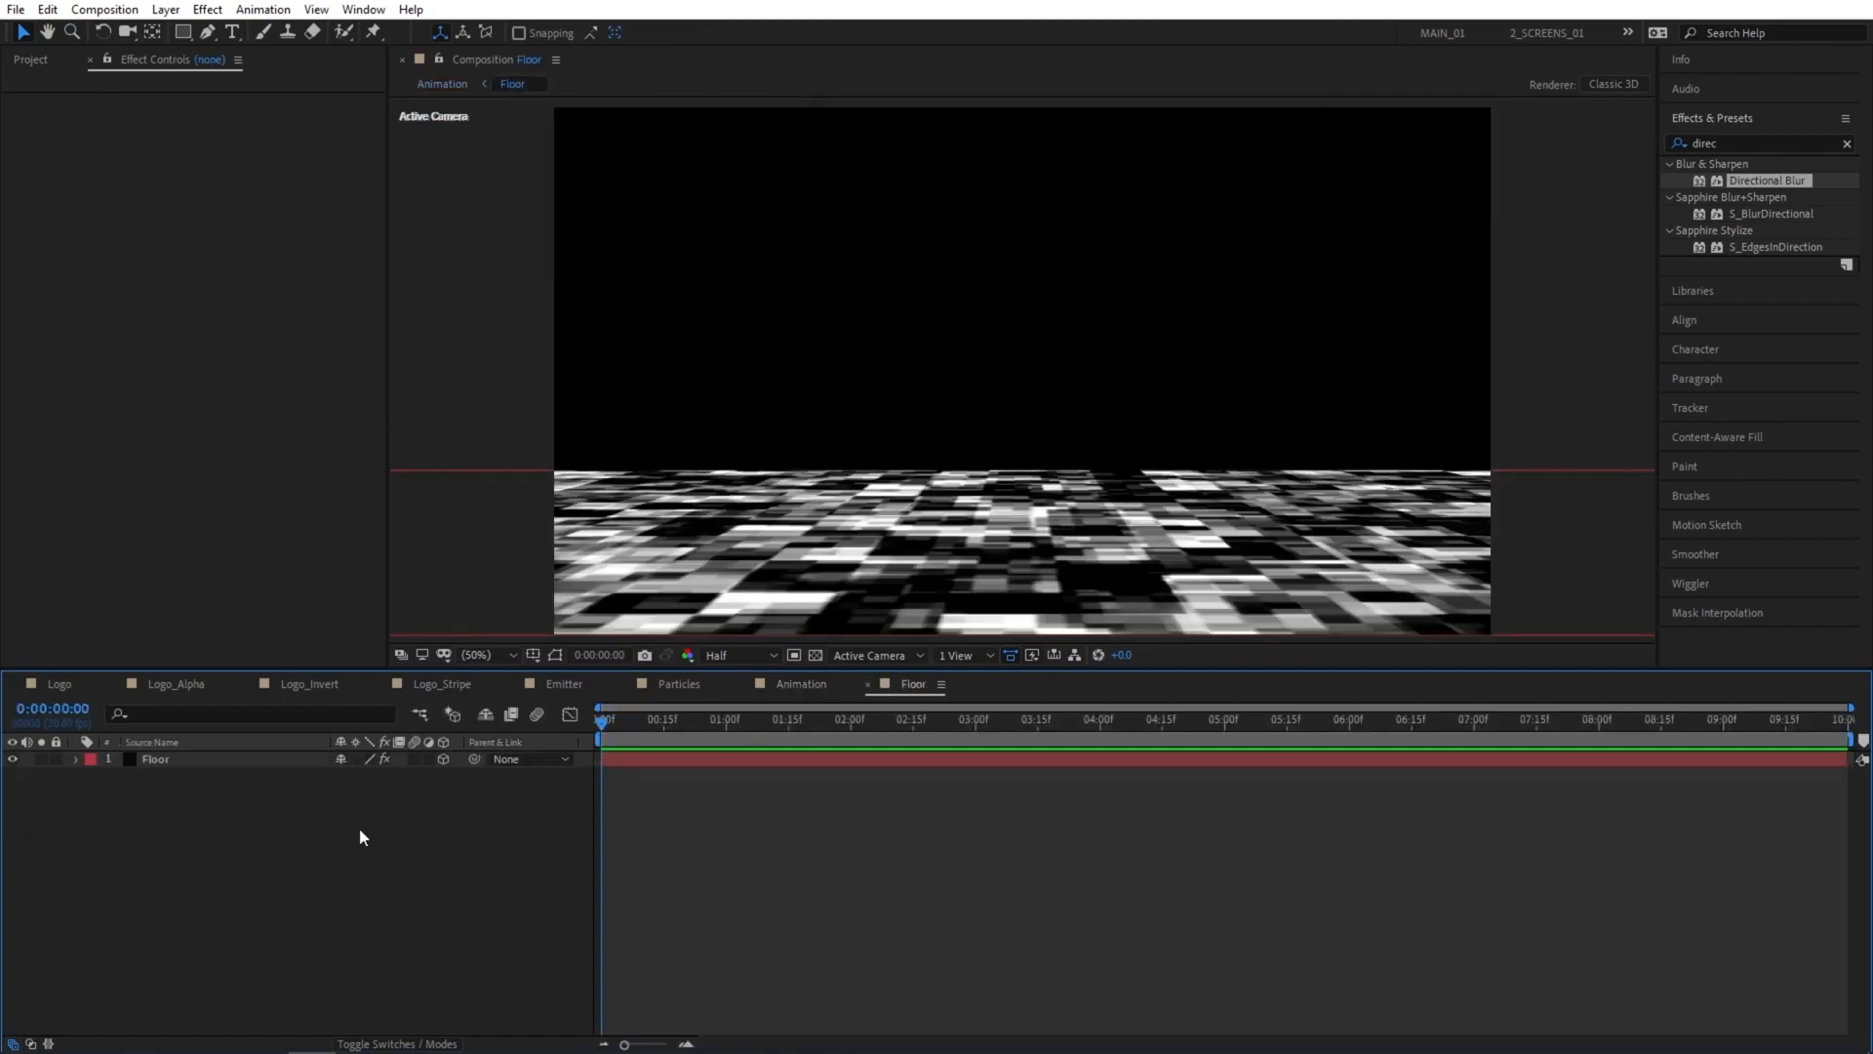
pyautogui.hotkey('ctrl', 'v')
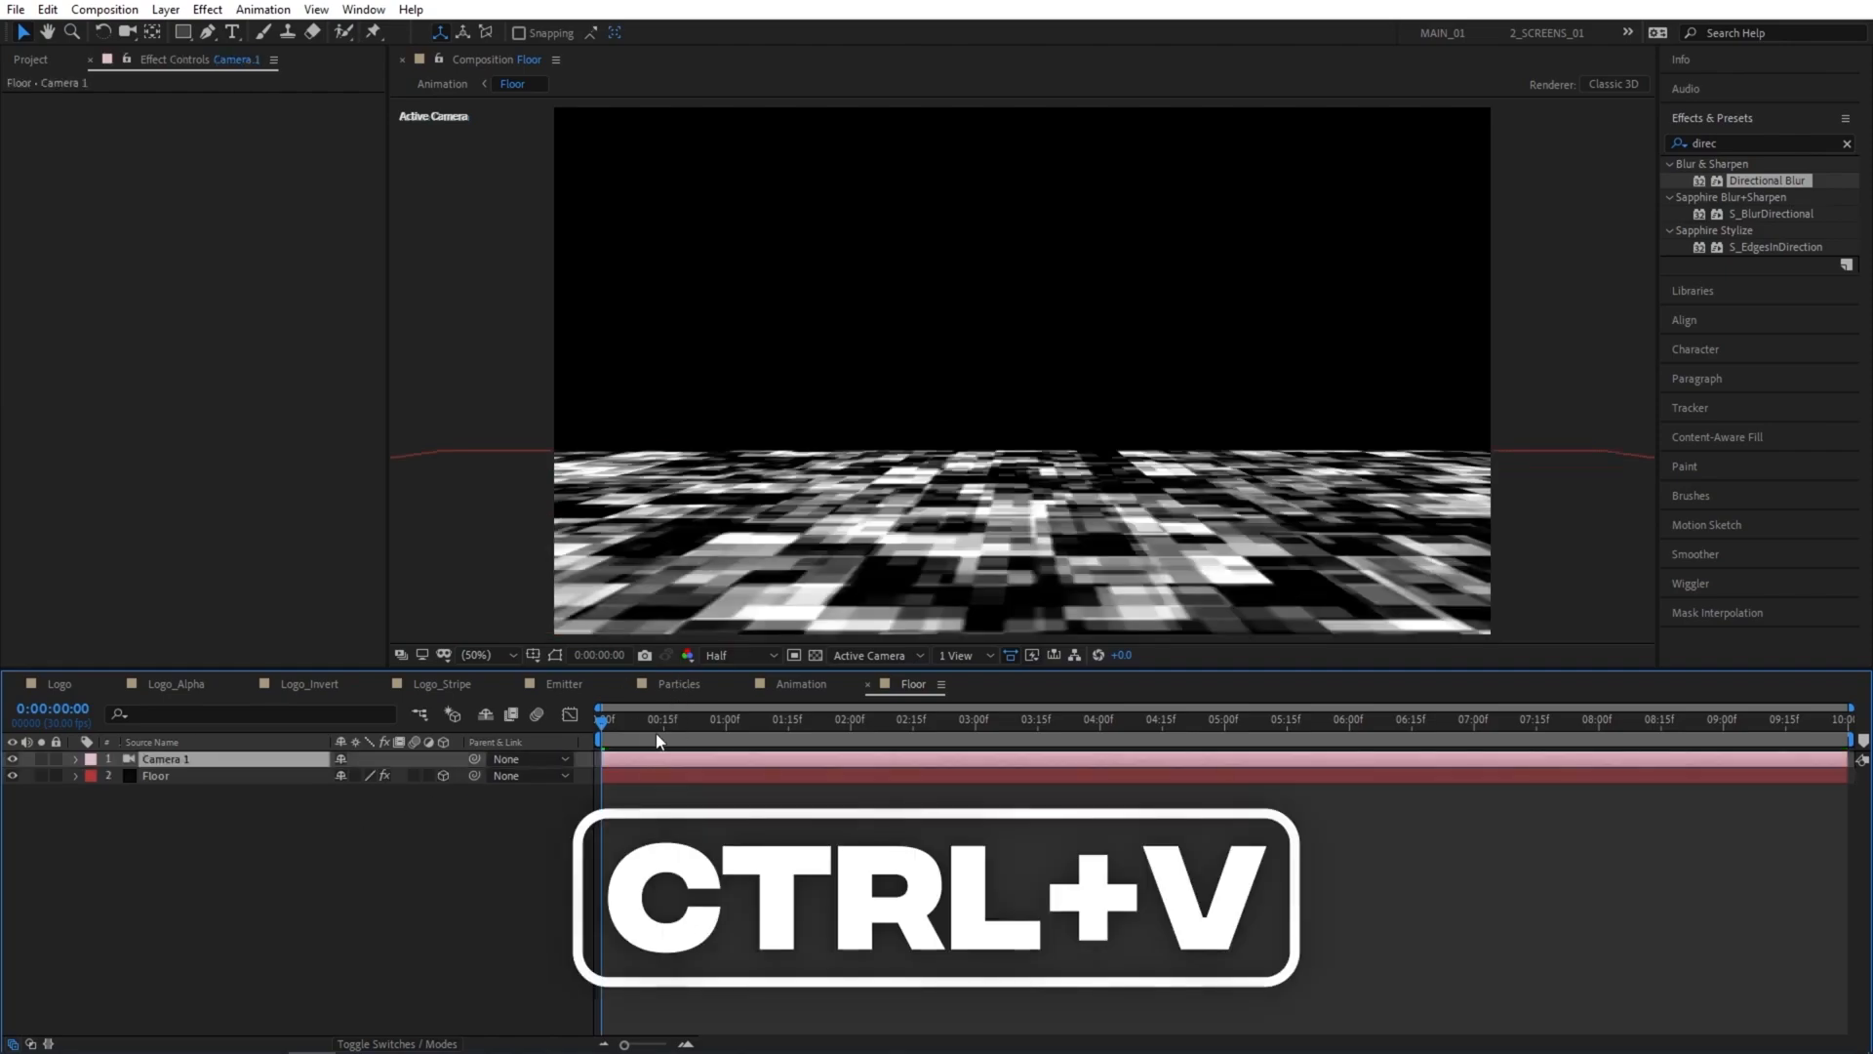
pyautogui.click(801, 684)
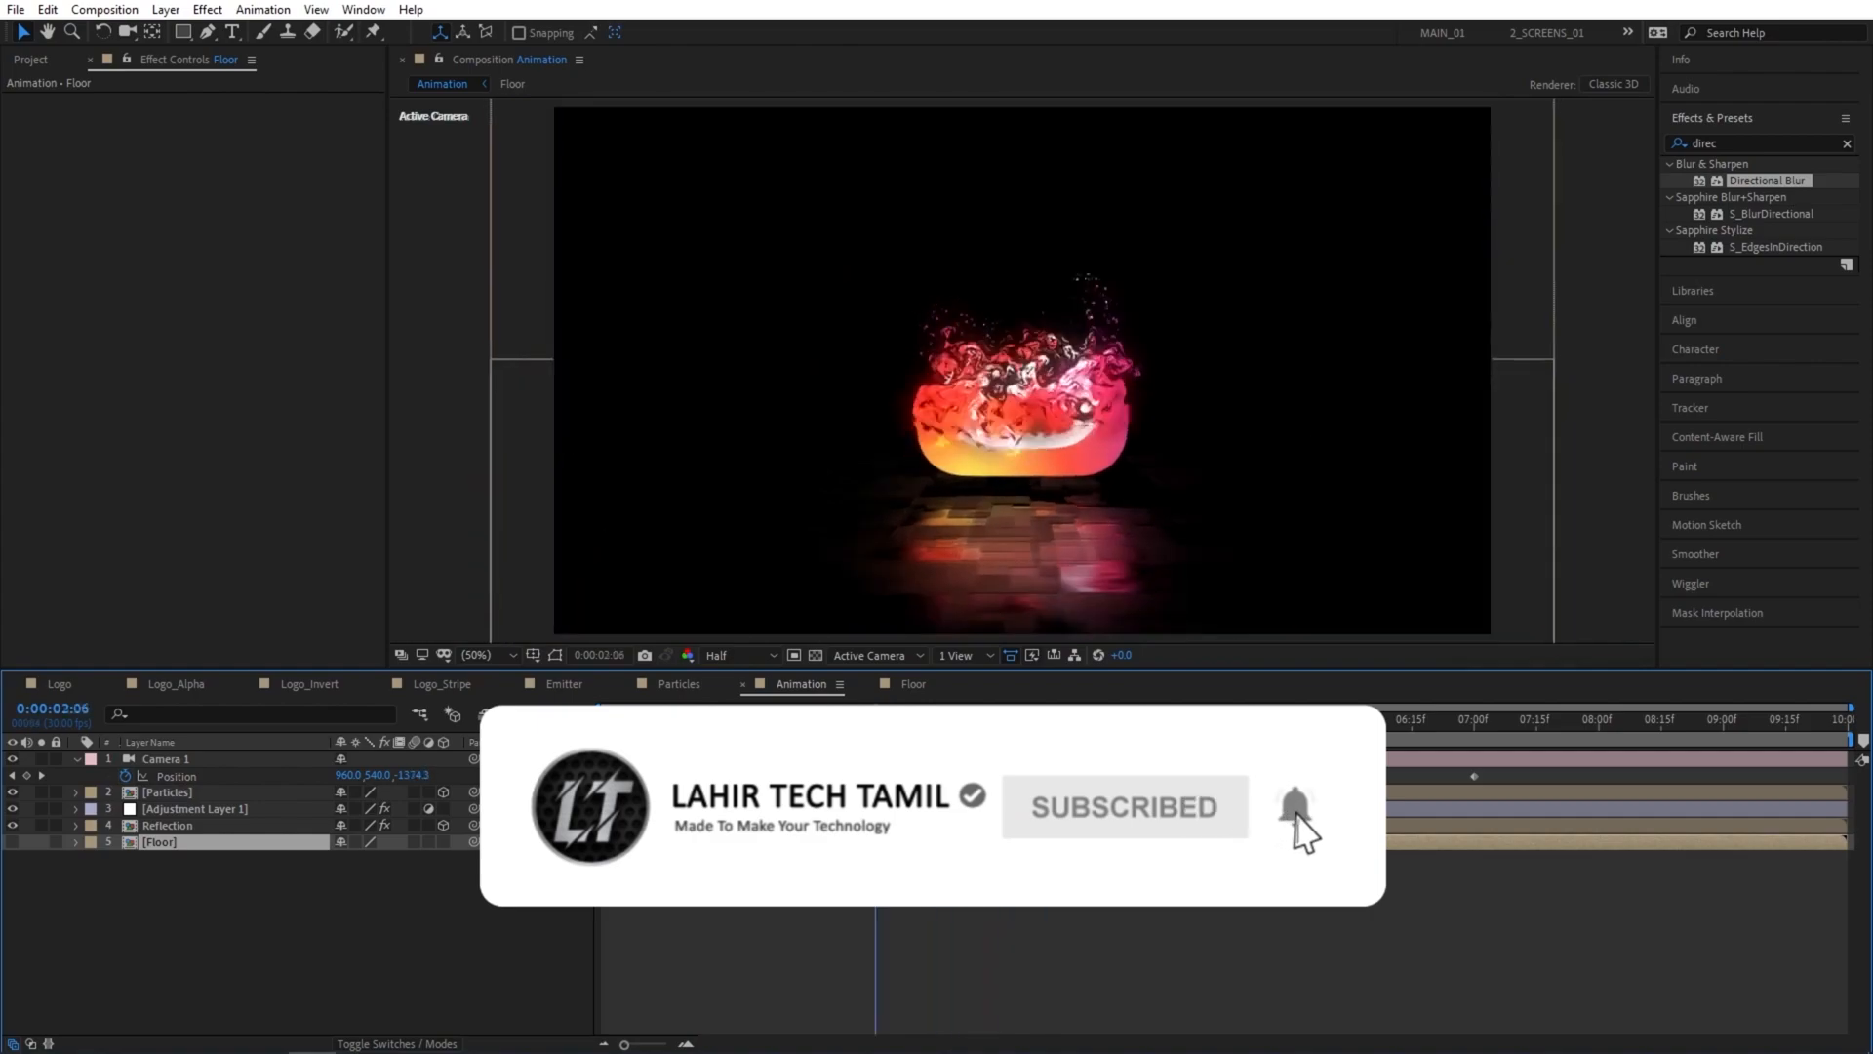
pyautogui.press('space')
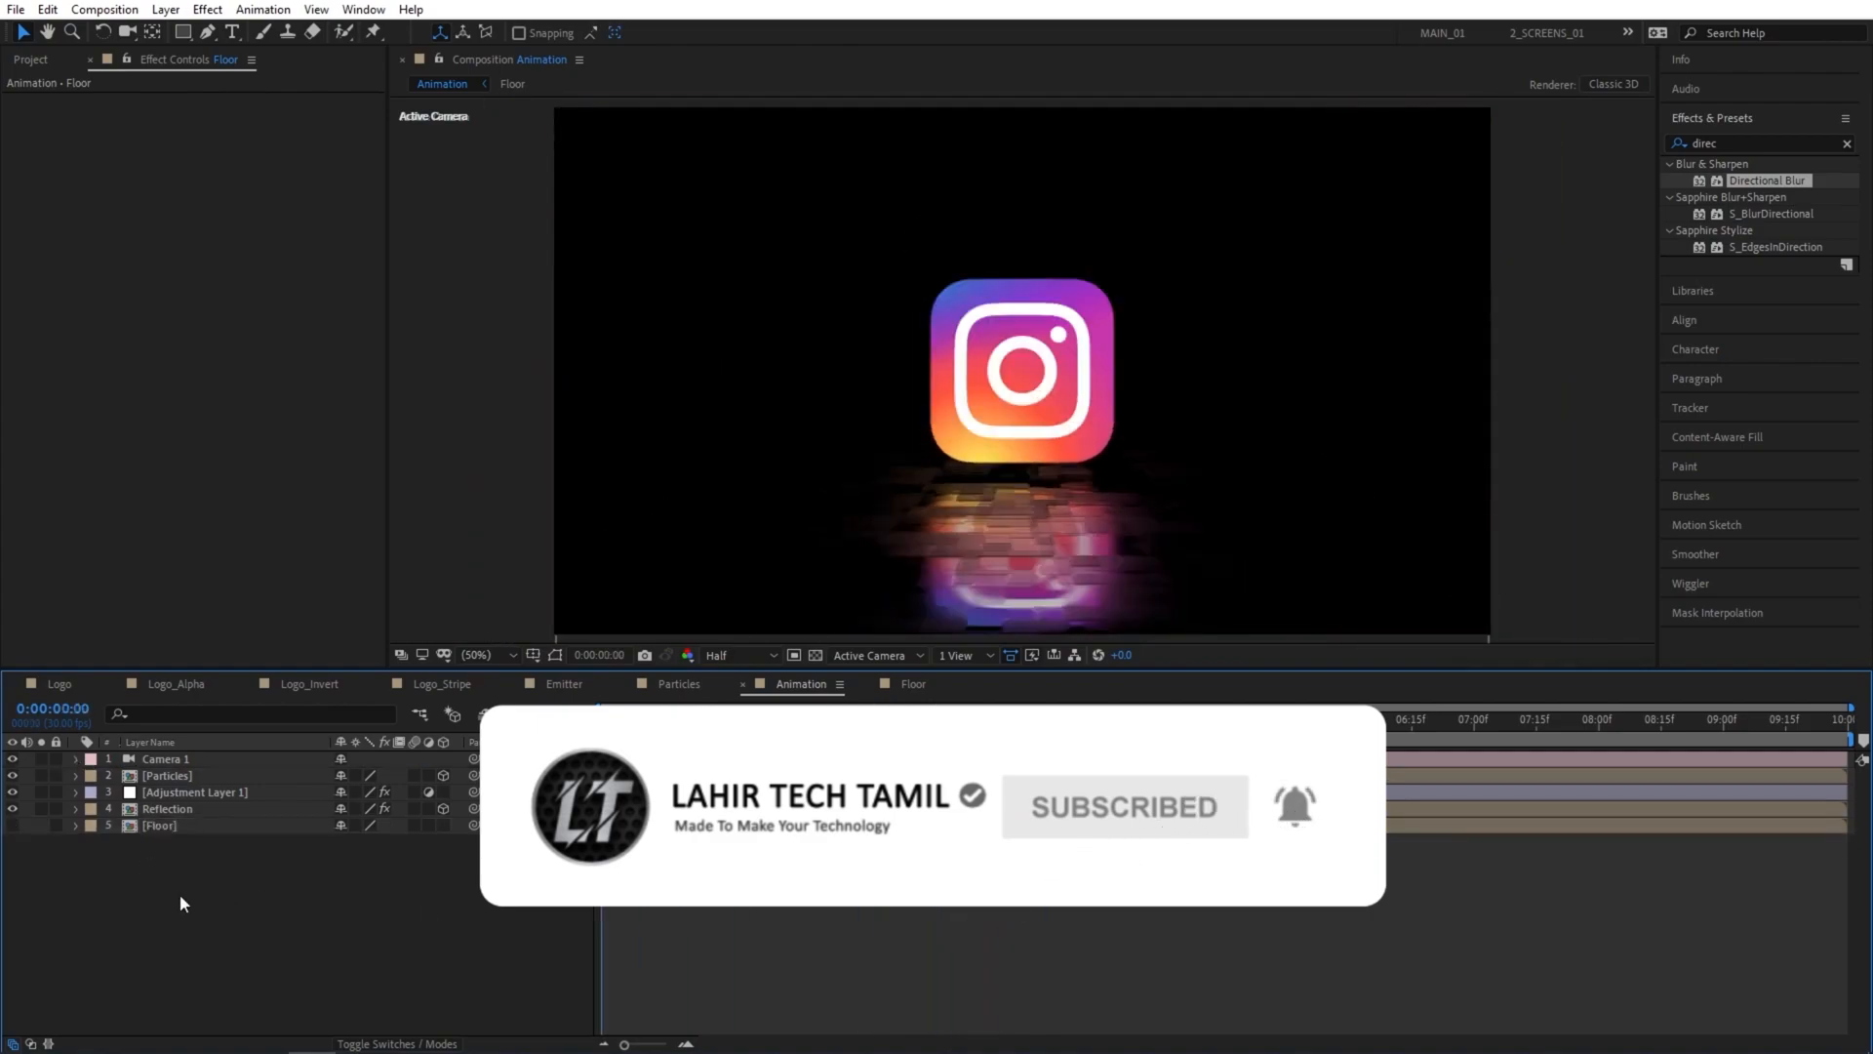
# Create a solid layer named BG and place it at the bottom of the layer stack, below Floor.
pyautogui.rightClick(173, 890)
pyautogui.moveTo(237, 679)
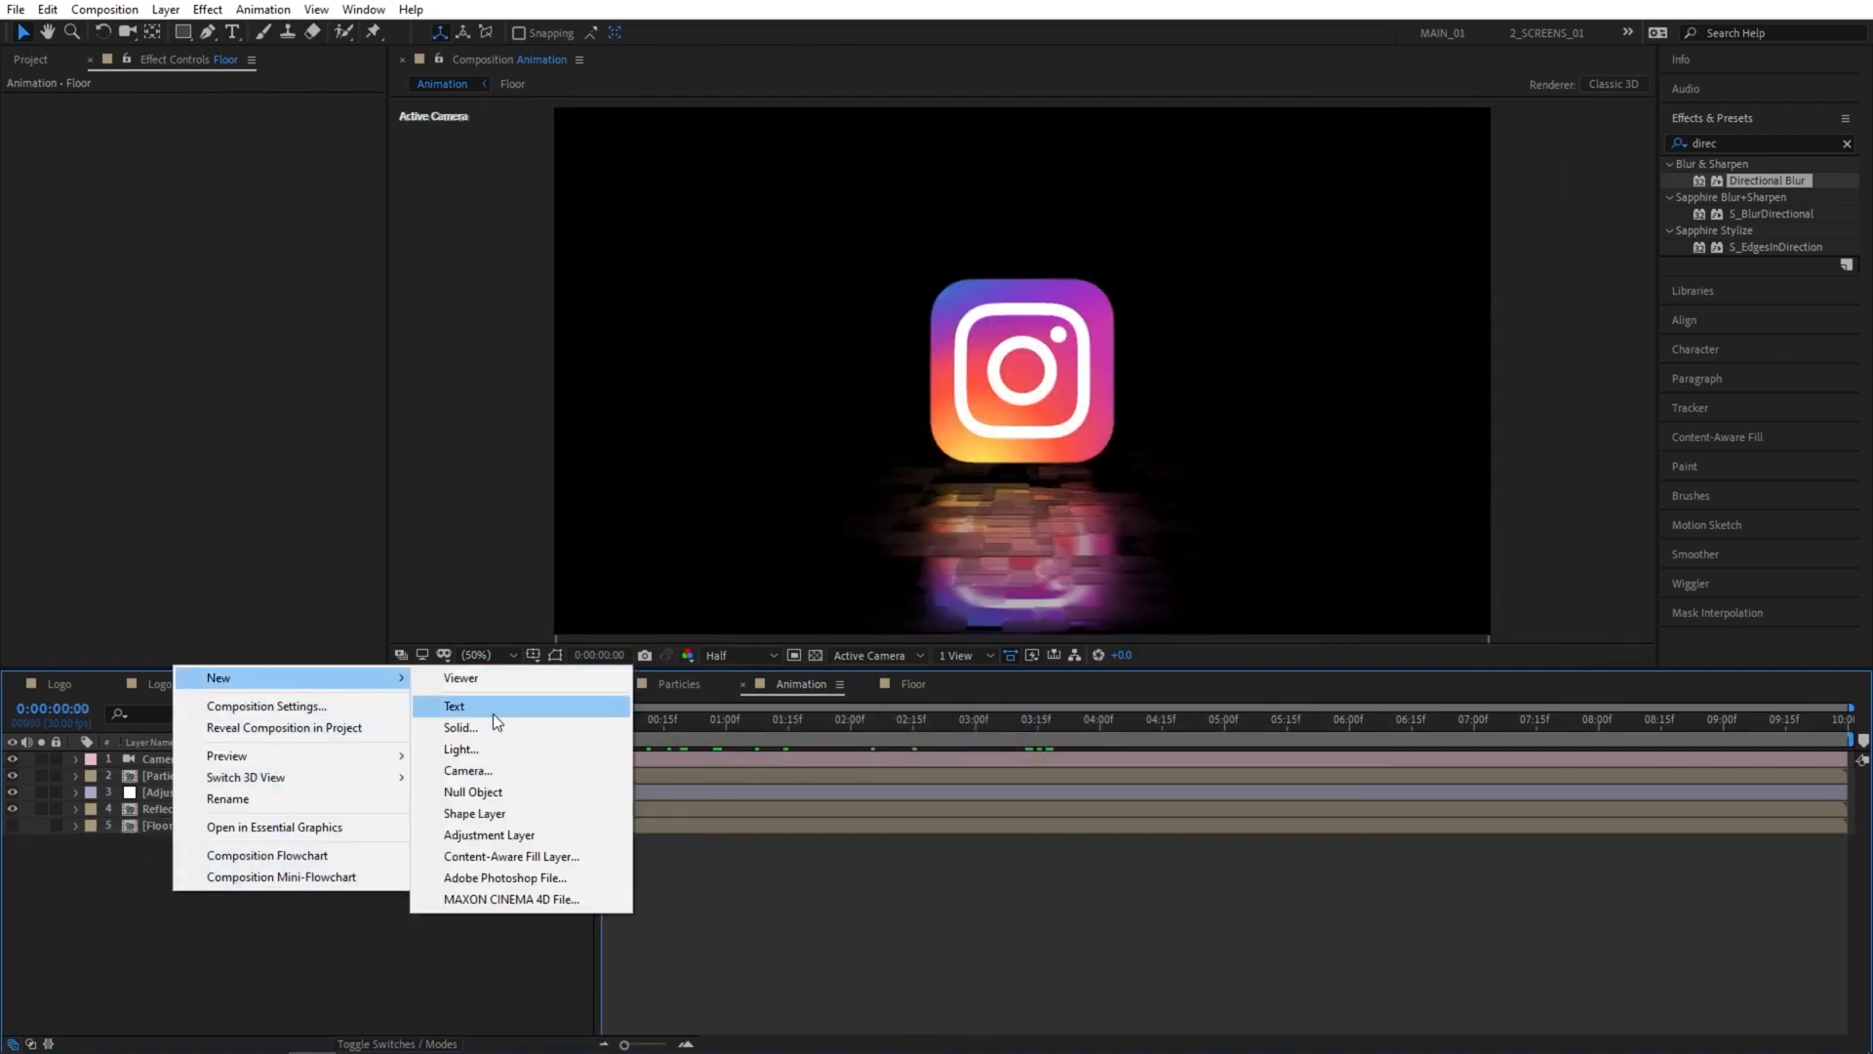
pyautogui.click(478, 738)
pyautogui.write('BG')
pyautogui.press('Return')
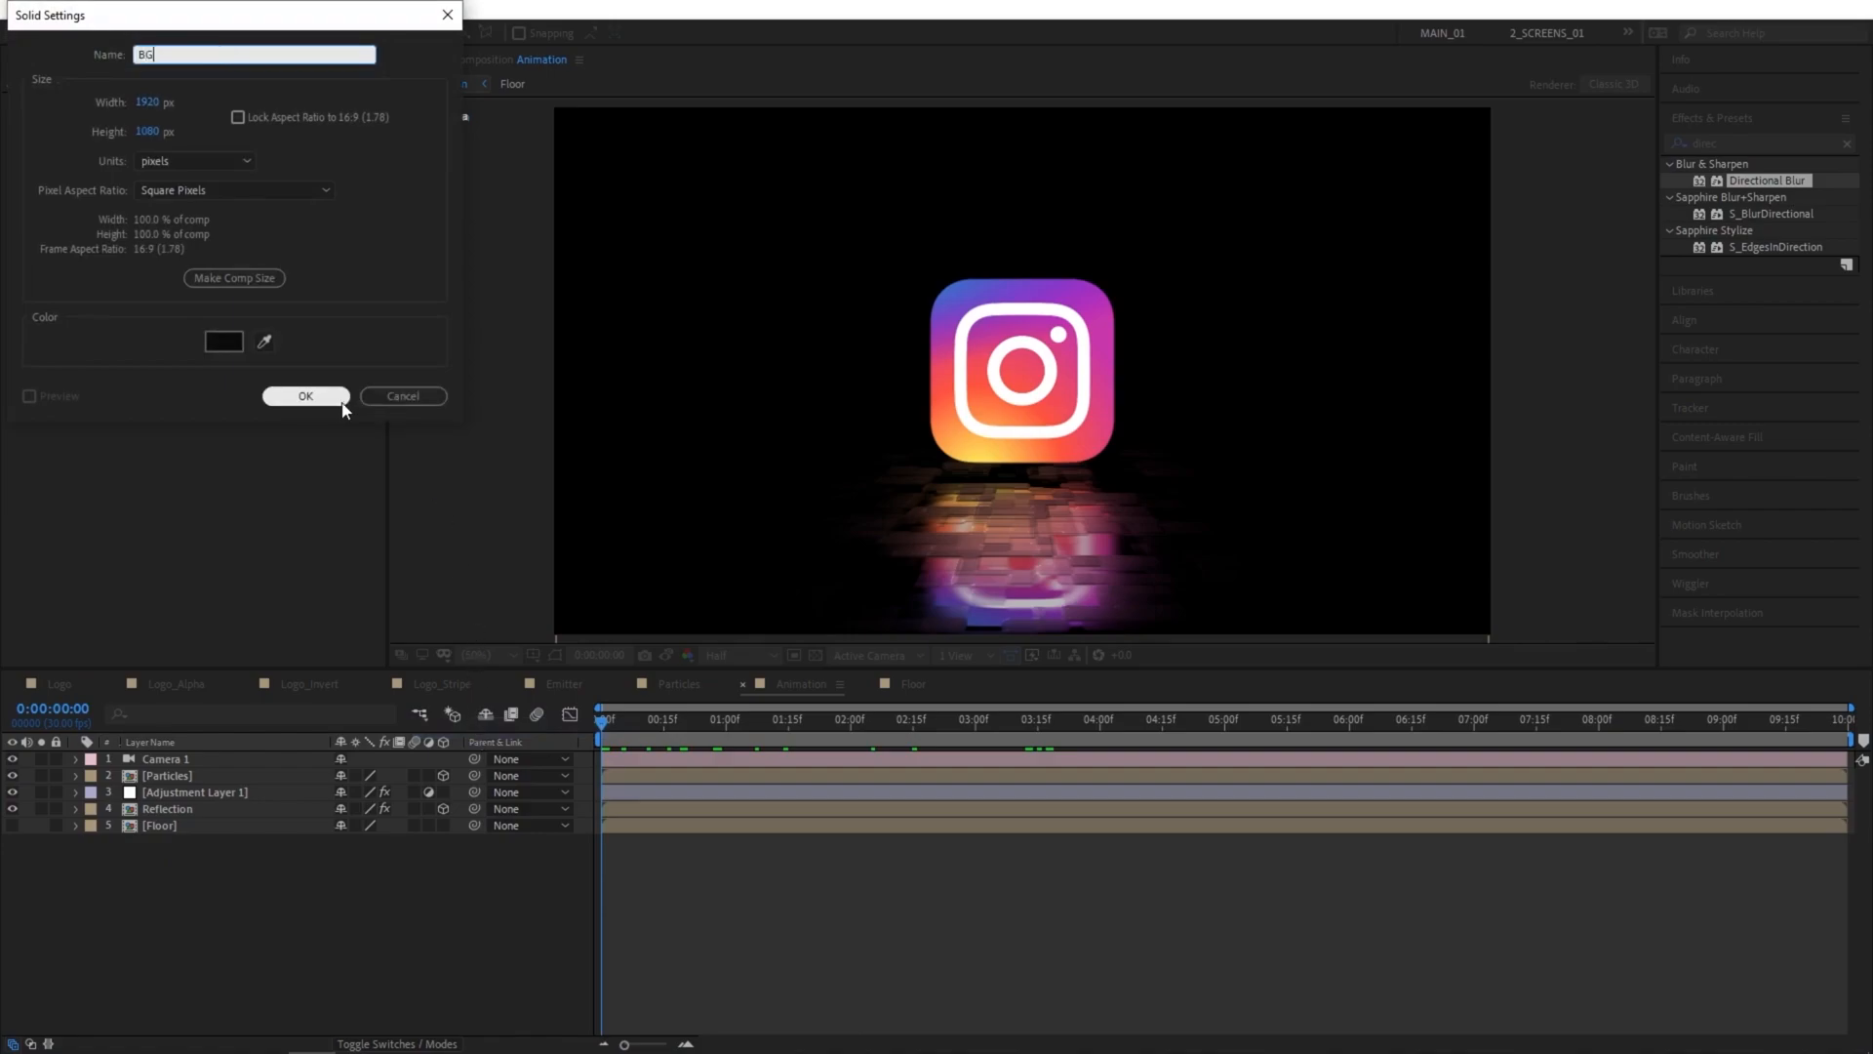
pyautogui.moveTo(182, 768); pyautogui.dragTo(178, 903)
pyautogui.click(186, 911)
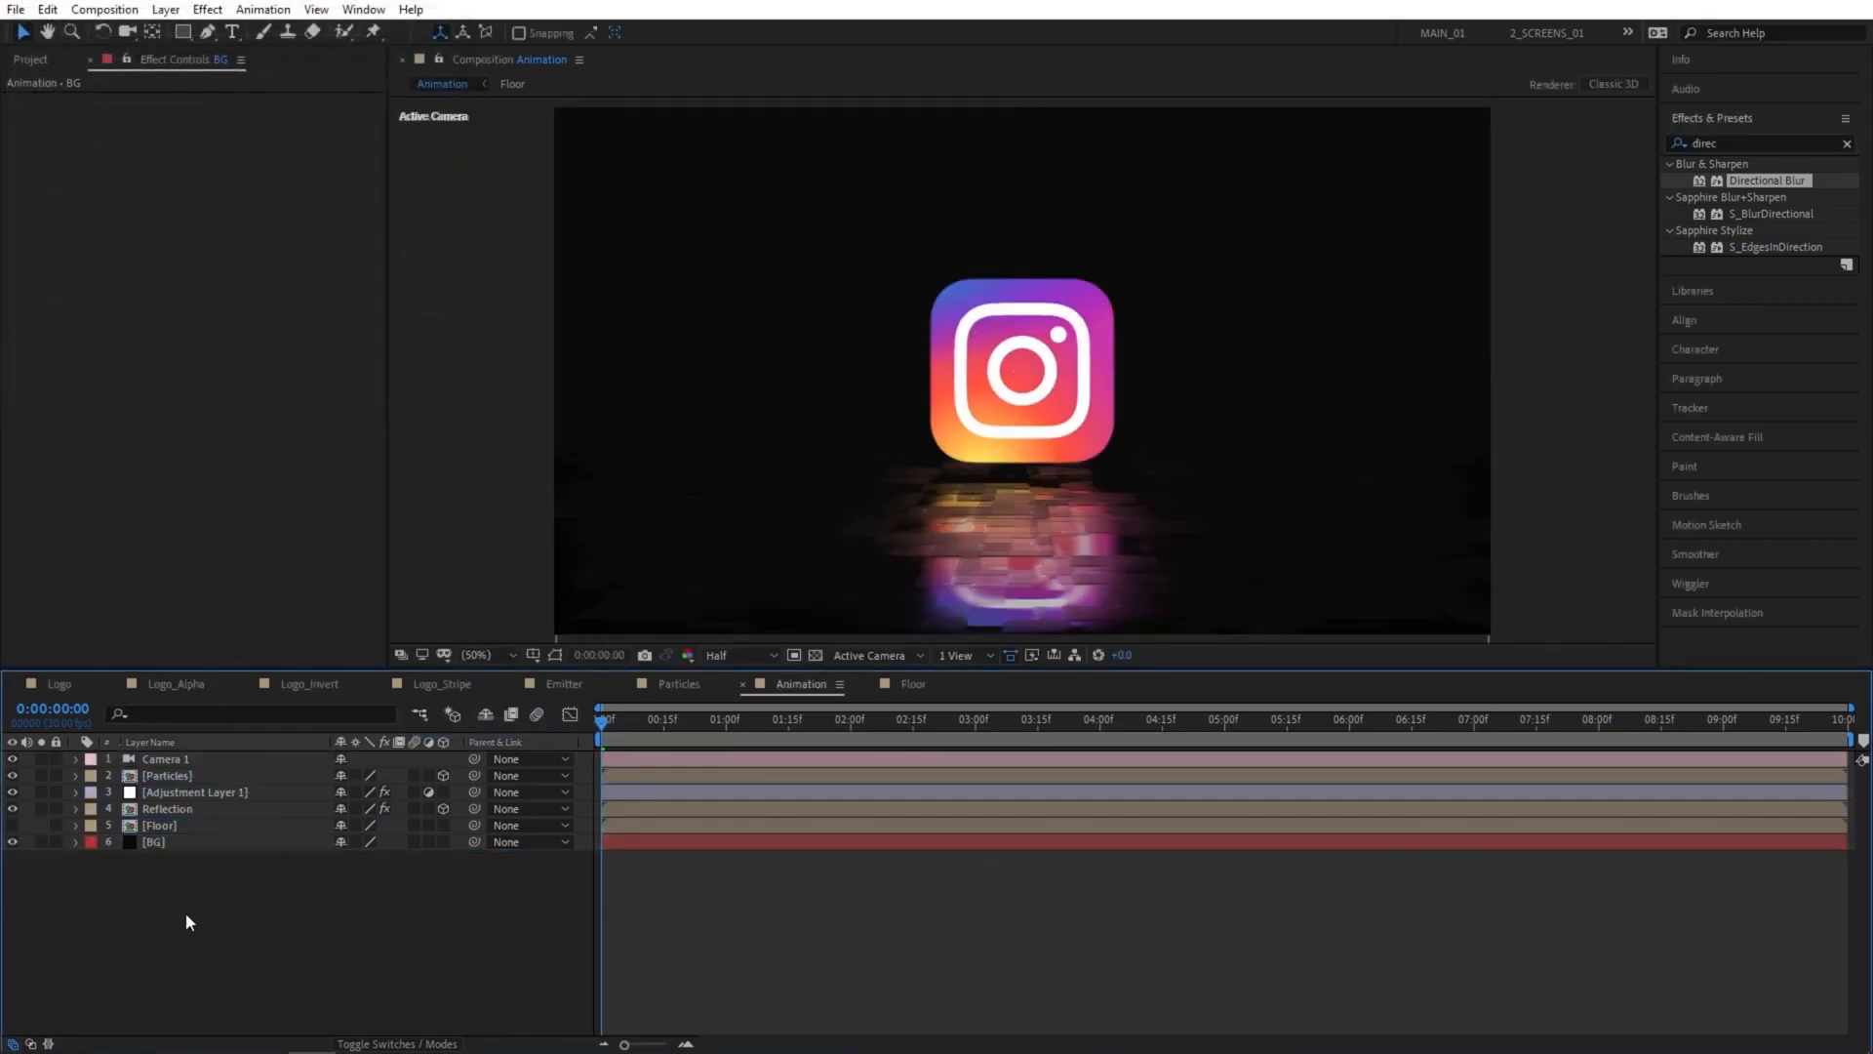
# Apply the Gradient Ramp effect to the BG layer and swap its start and end colors.
pyautogui.click(182, 845)
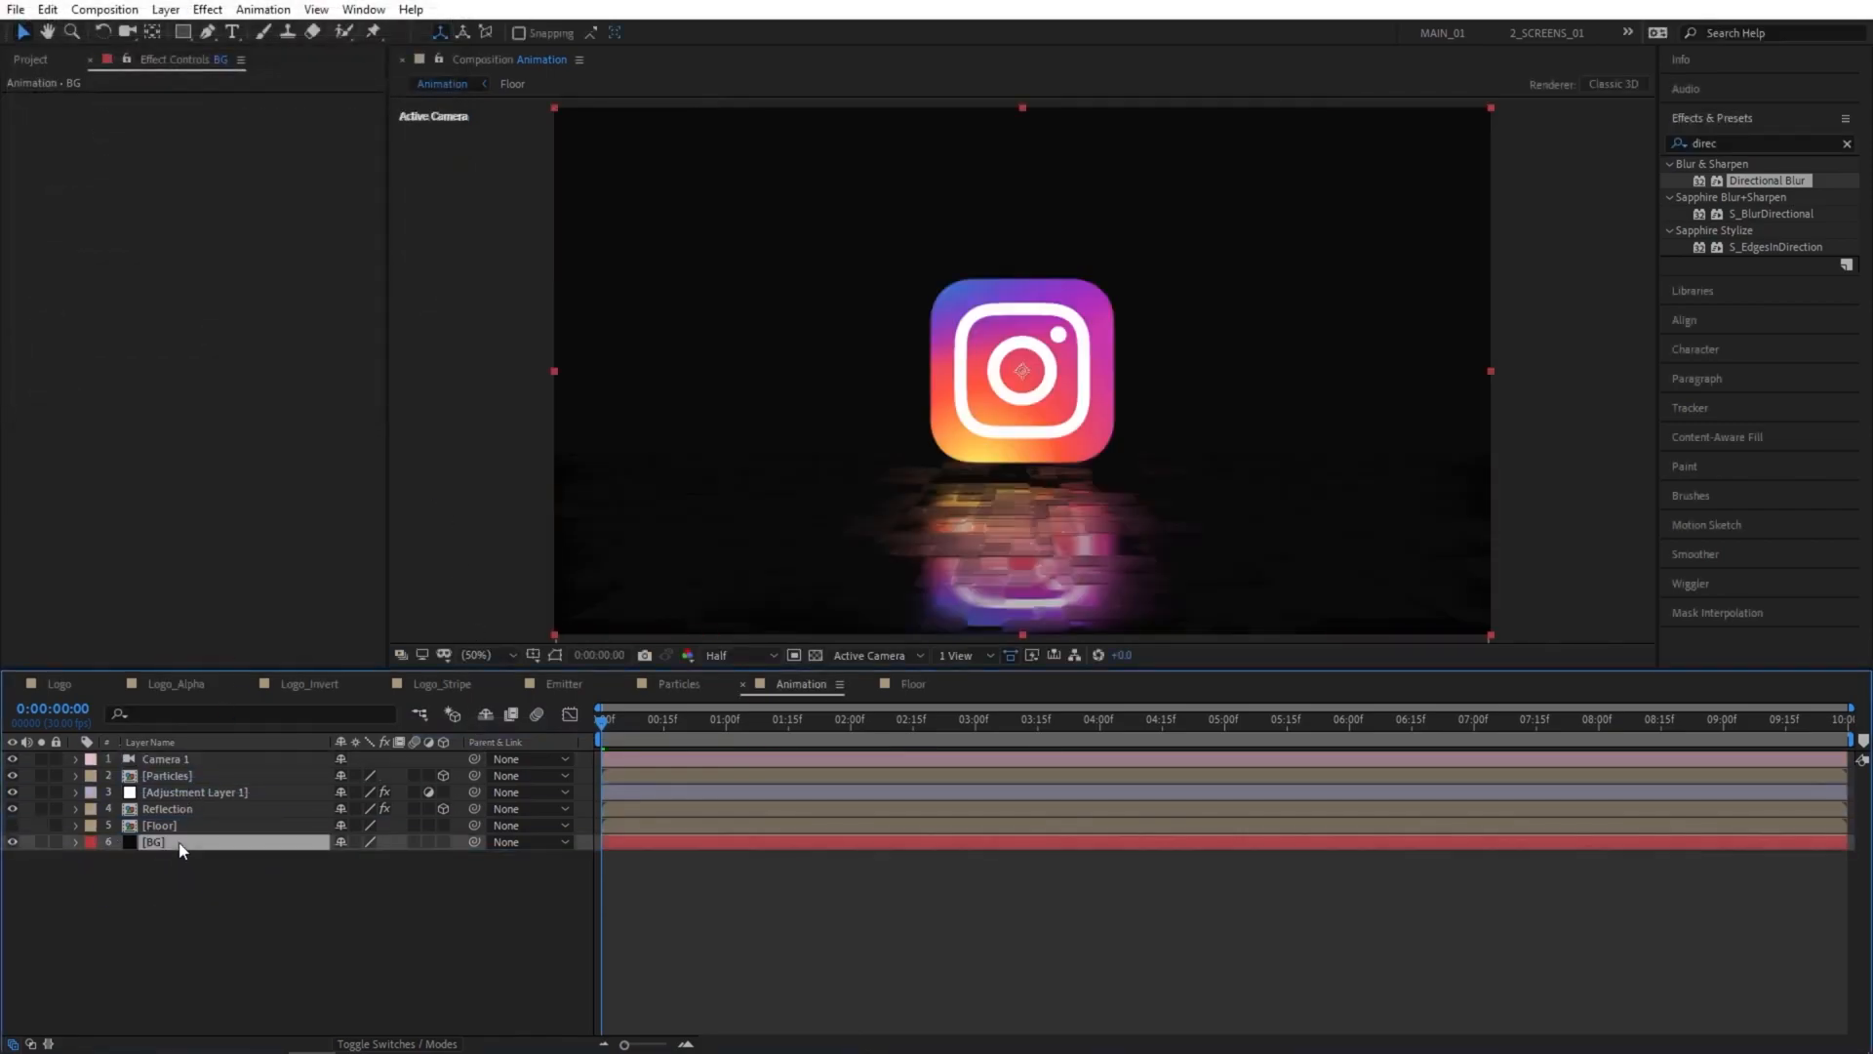
pyautogui.doubleClick(1739, 144)
pyautogui.write('grad')
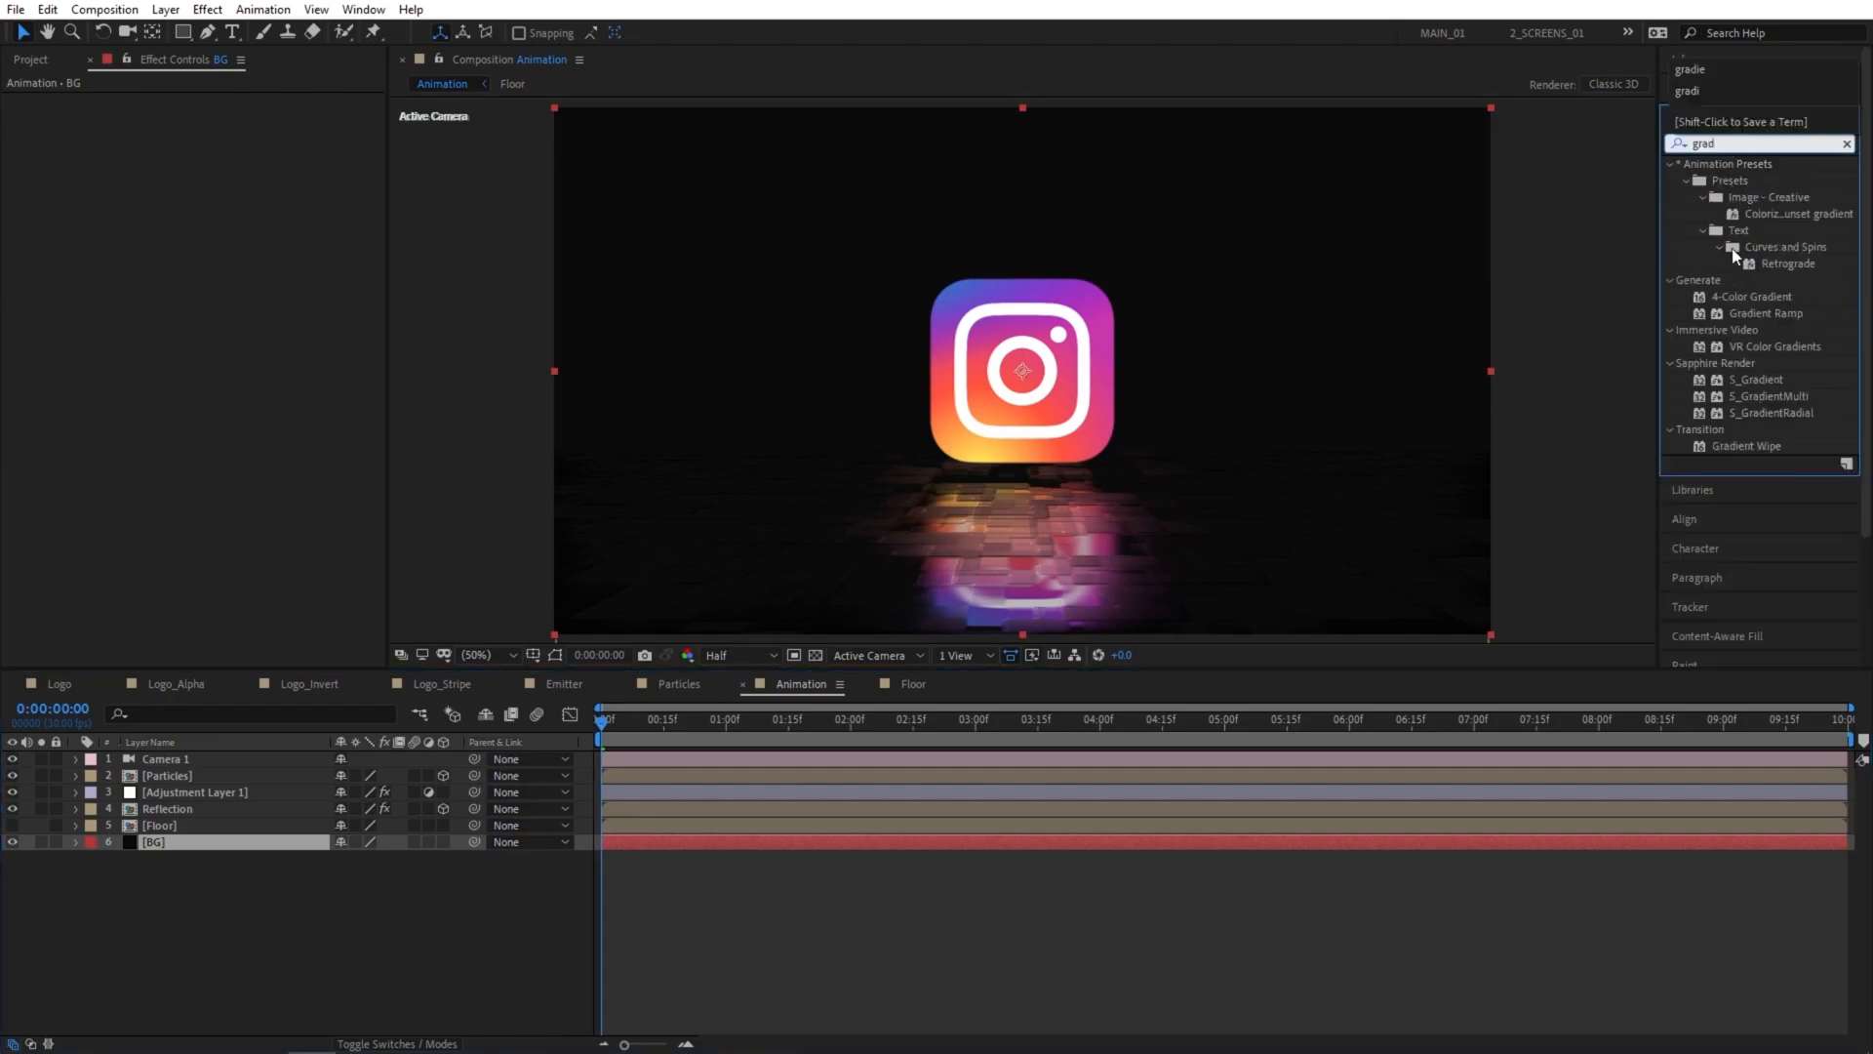
pyautogui.moveTo(1758, 314); pyautogui.dragTo(185, 844)
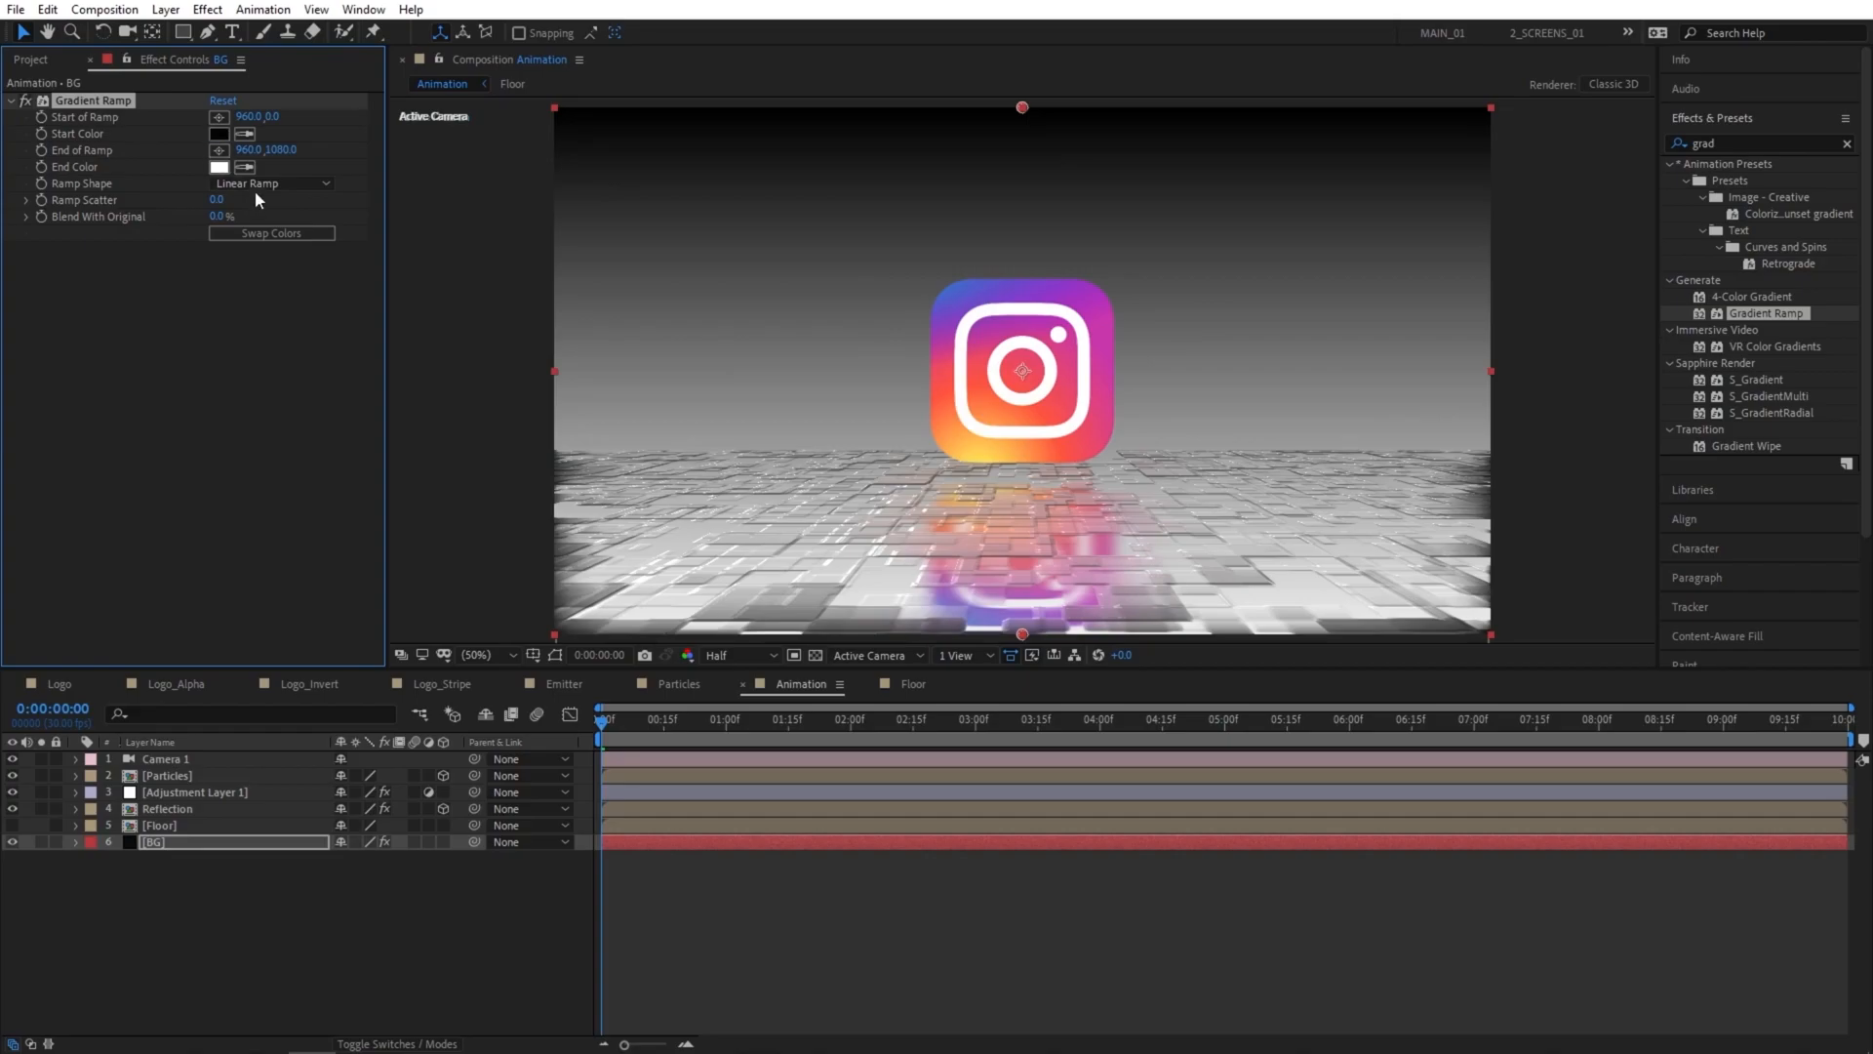
pyautogui.click(259, 235)
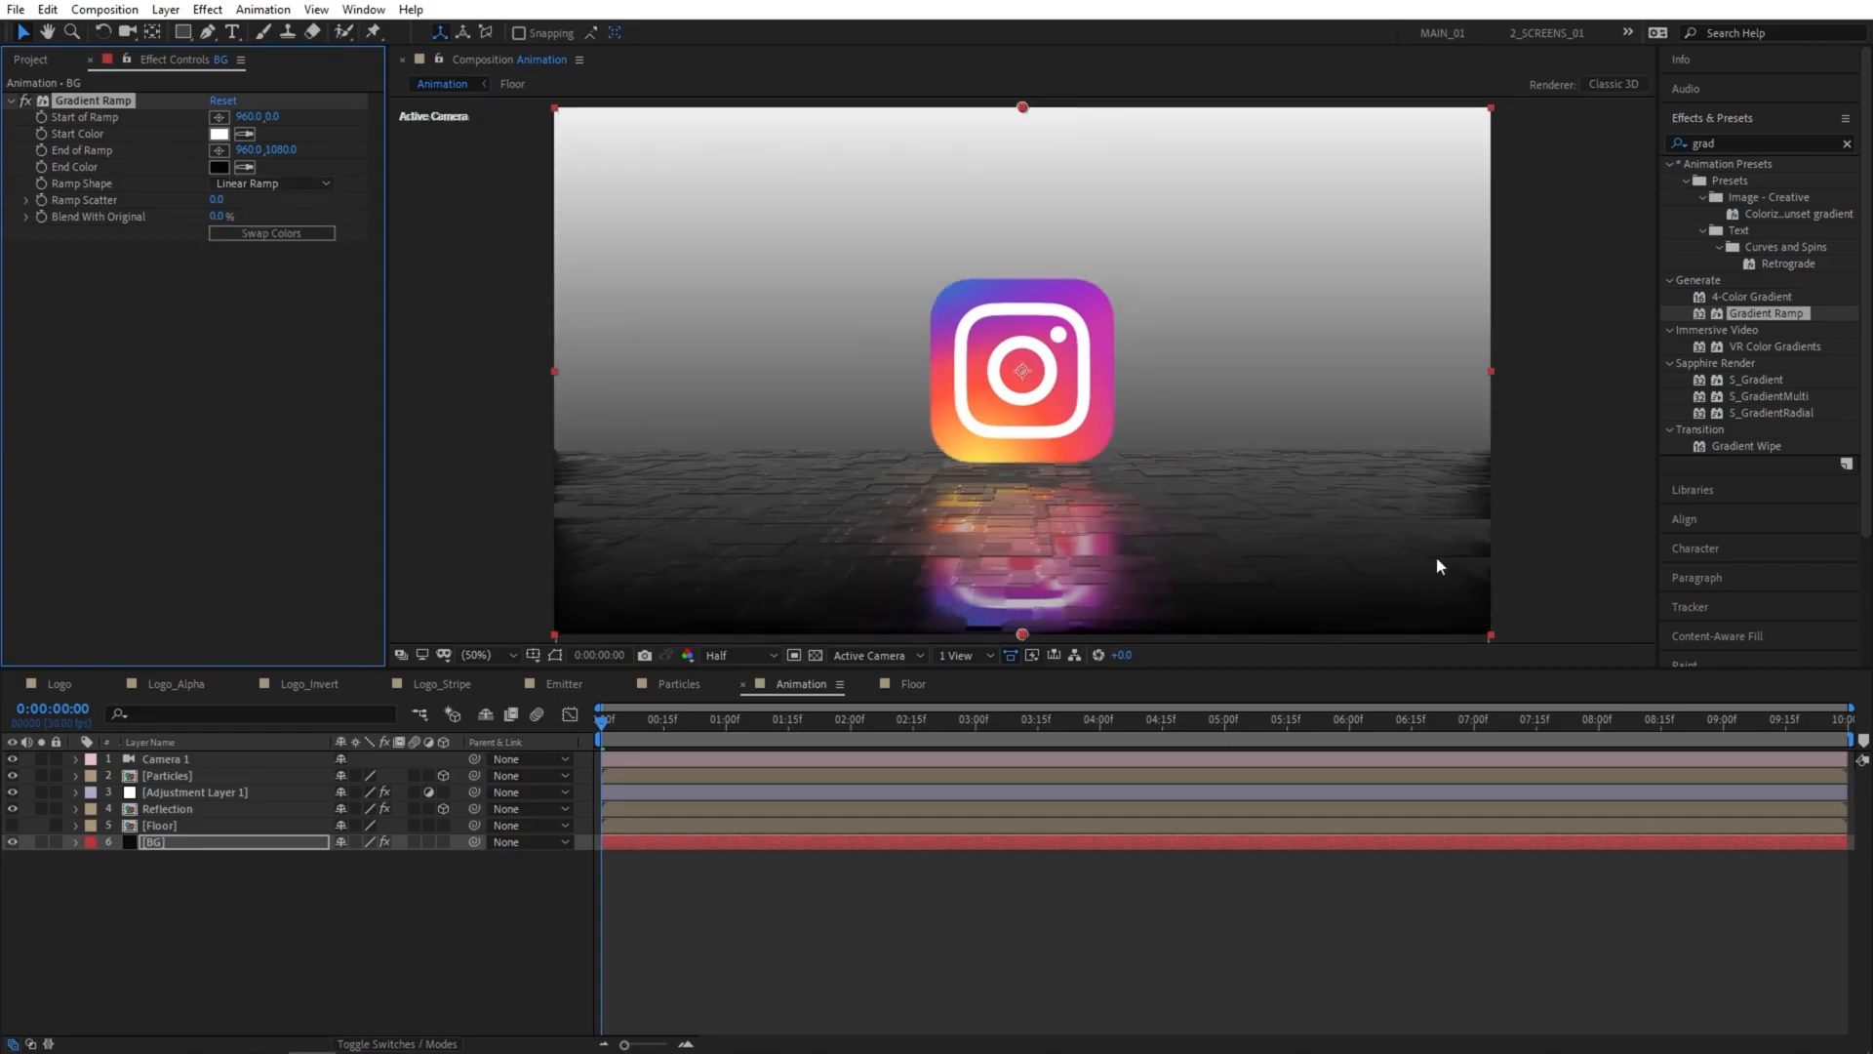
# Sample the gradient's start color from the logo's pink edge and darken it to a very dark magenta.
pyautogui.click(222, 136)
pyautogui.click(421, 147)
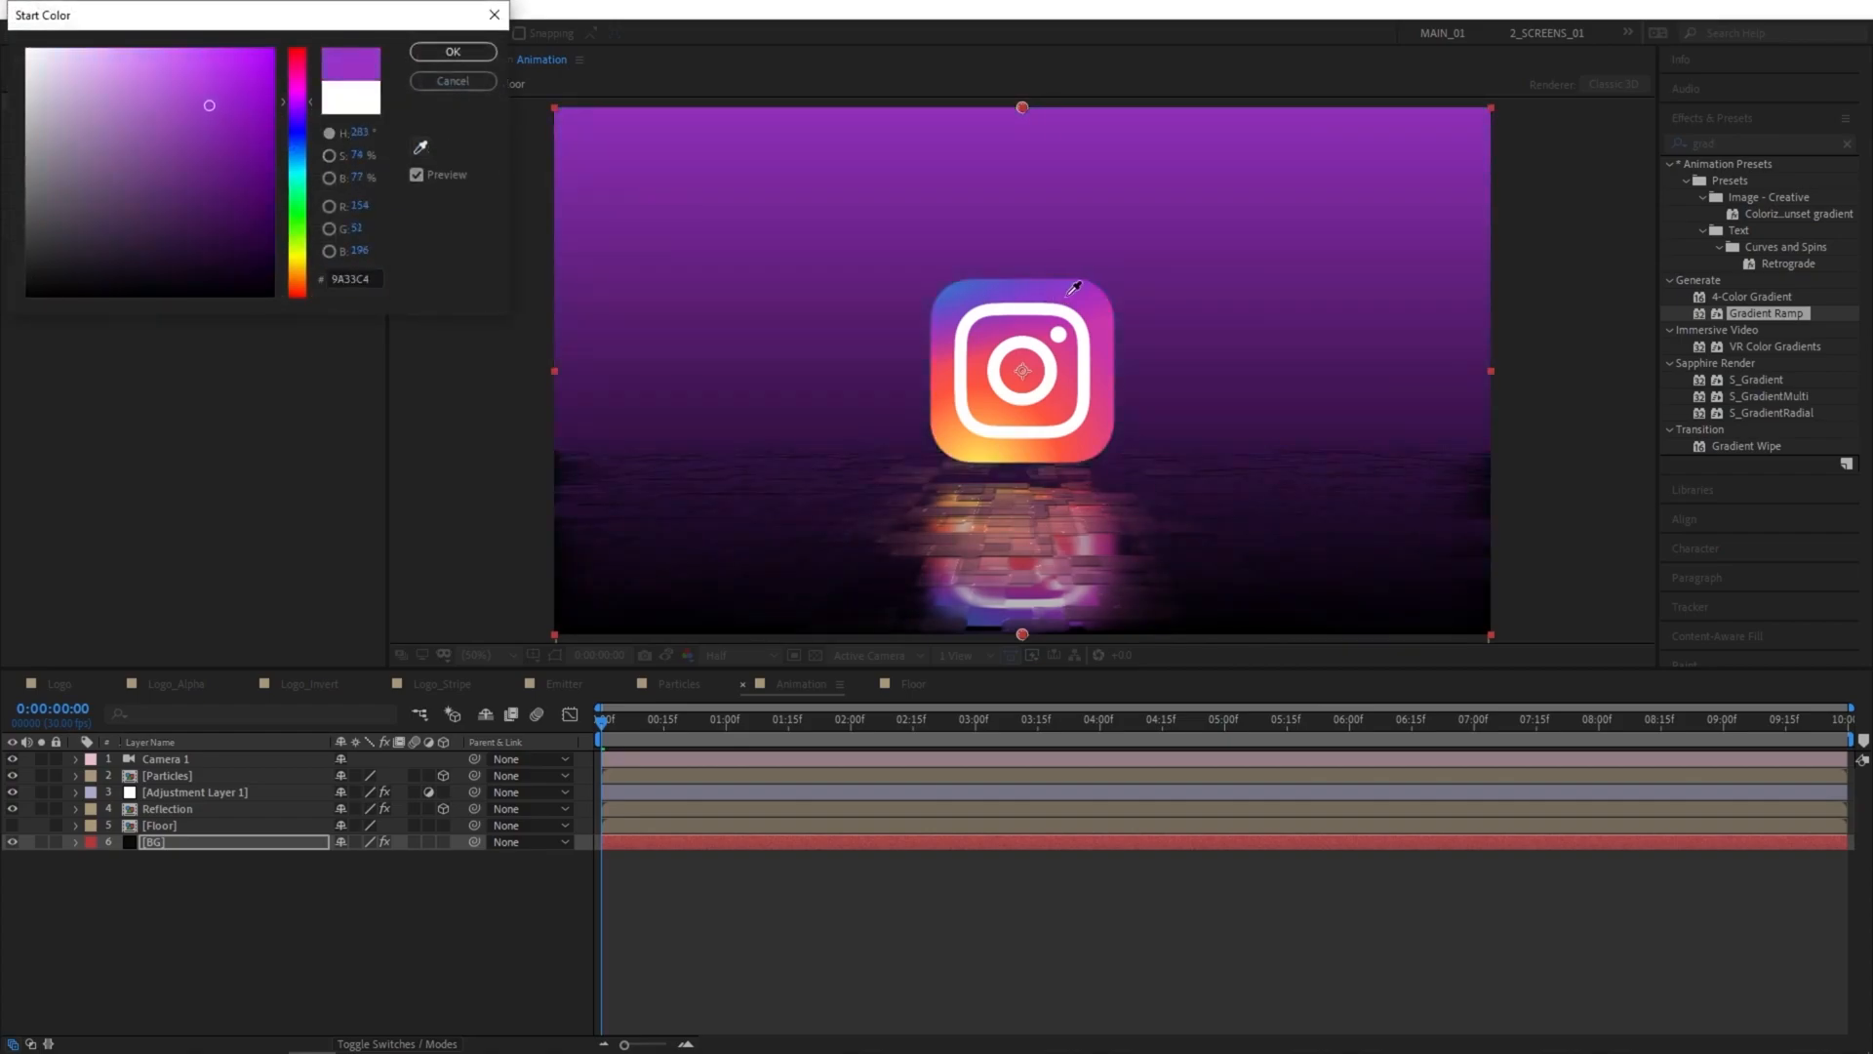
pyautogui.click(1108, 354)
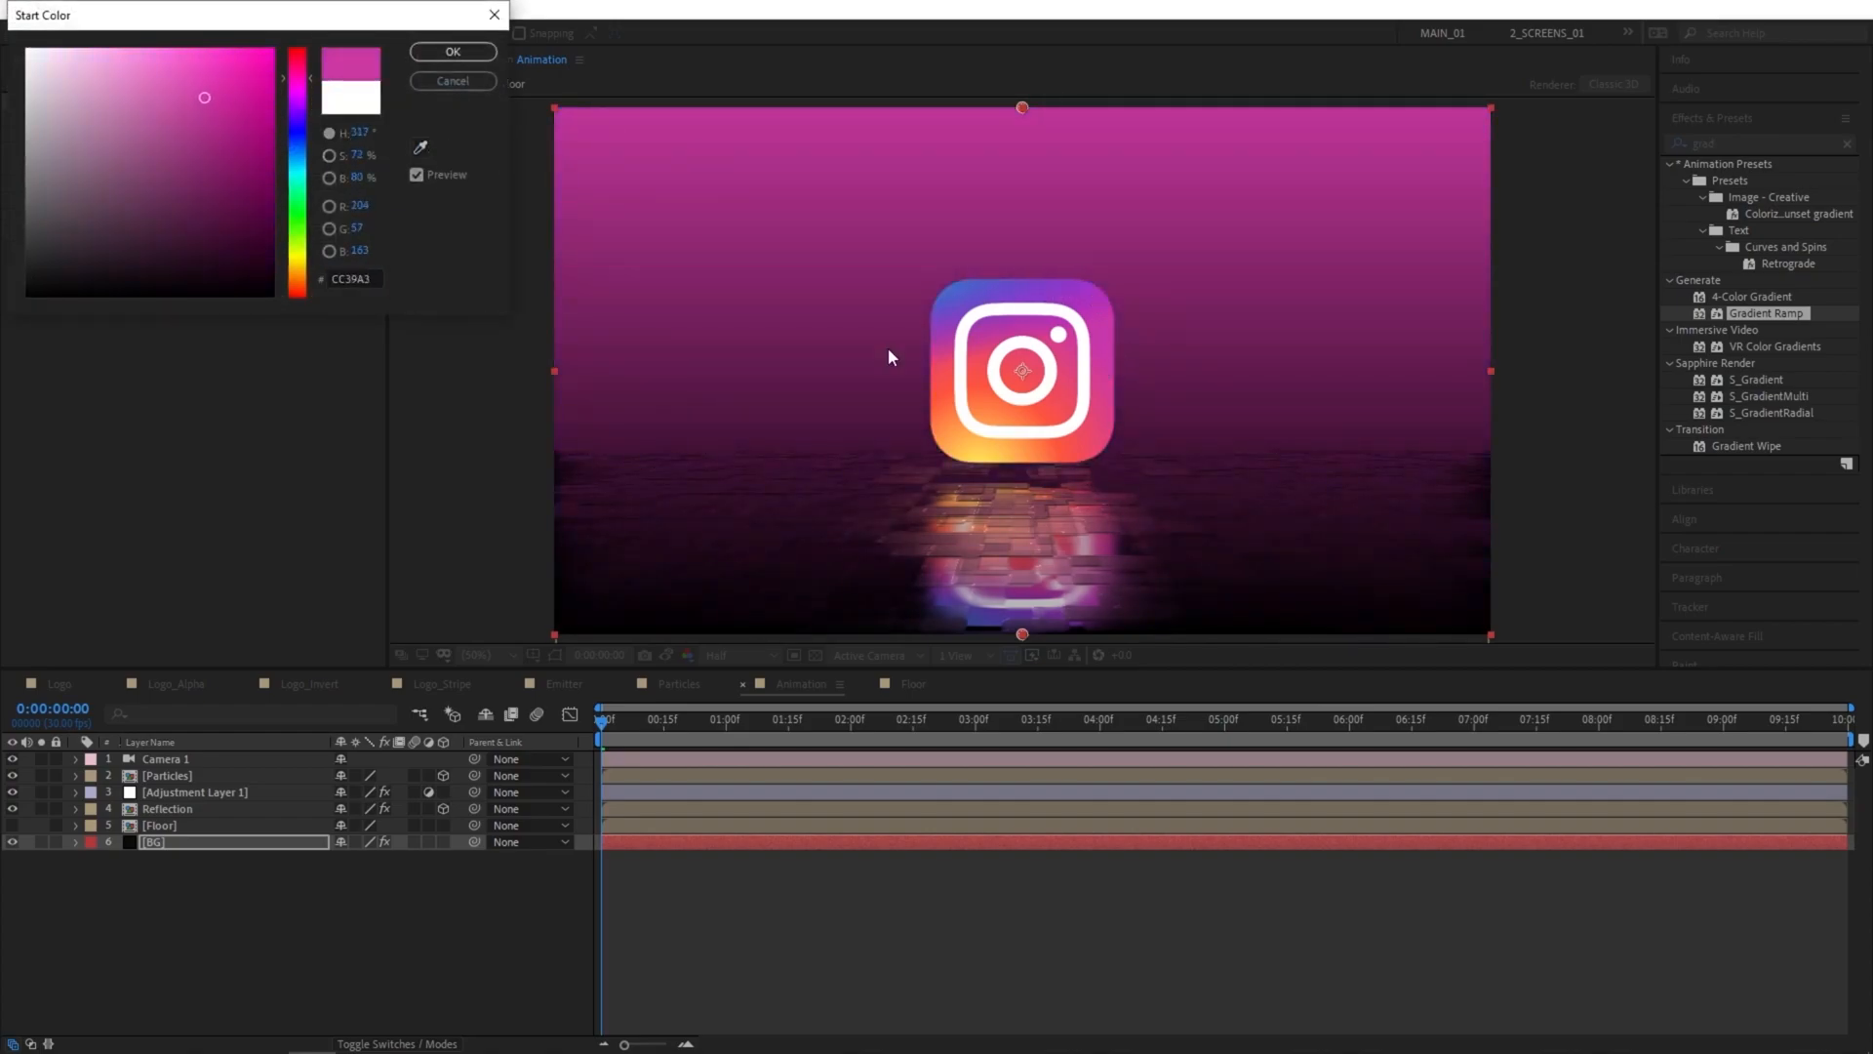
pyautogui.moveTo(200, 94)
pyautogui.mouseDown()
pyautogui.moveTo(282, 175)
pyautogui.moveTo(314, 250)
pyautogui.mouseUp()
pyautogui.click(467, 52)
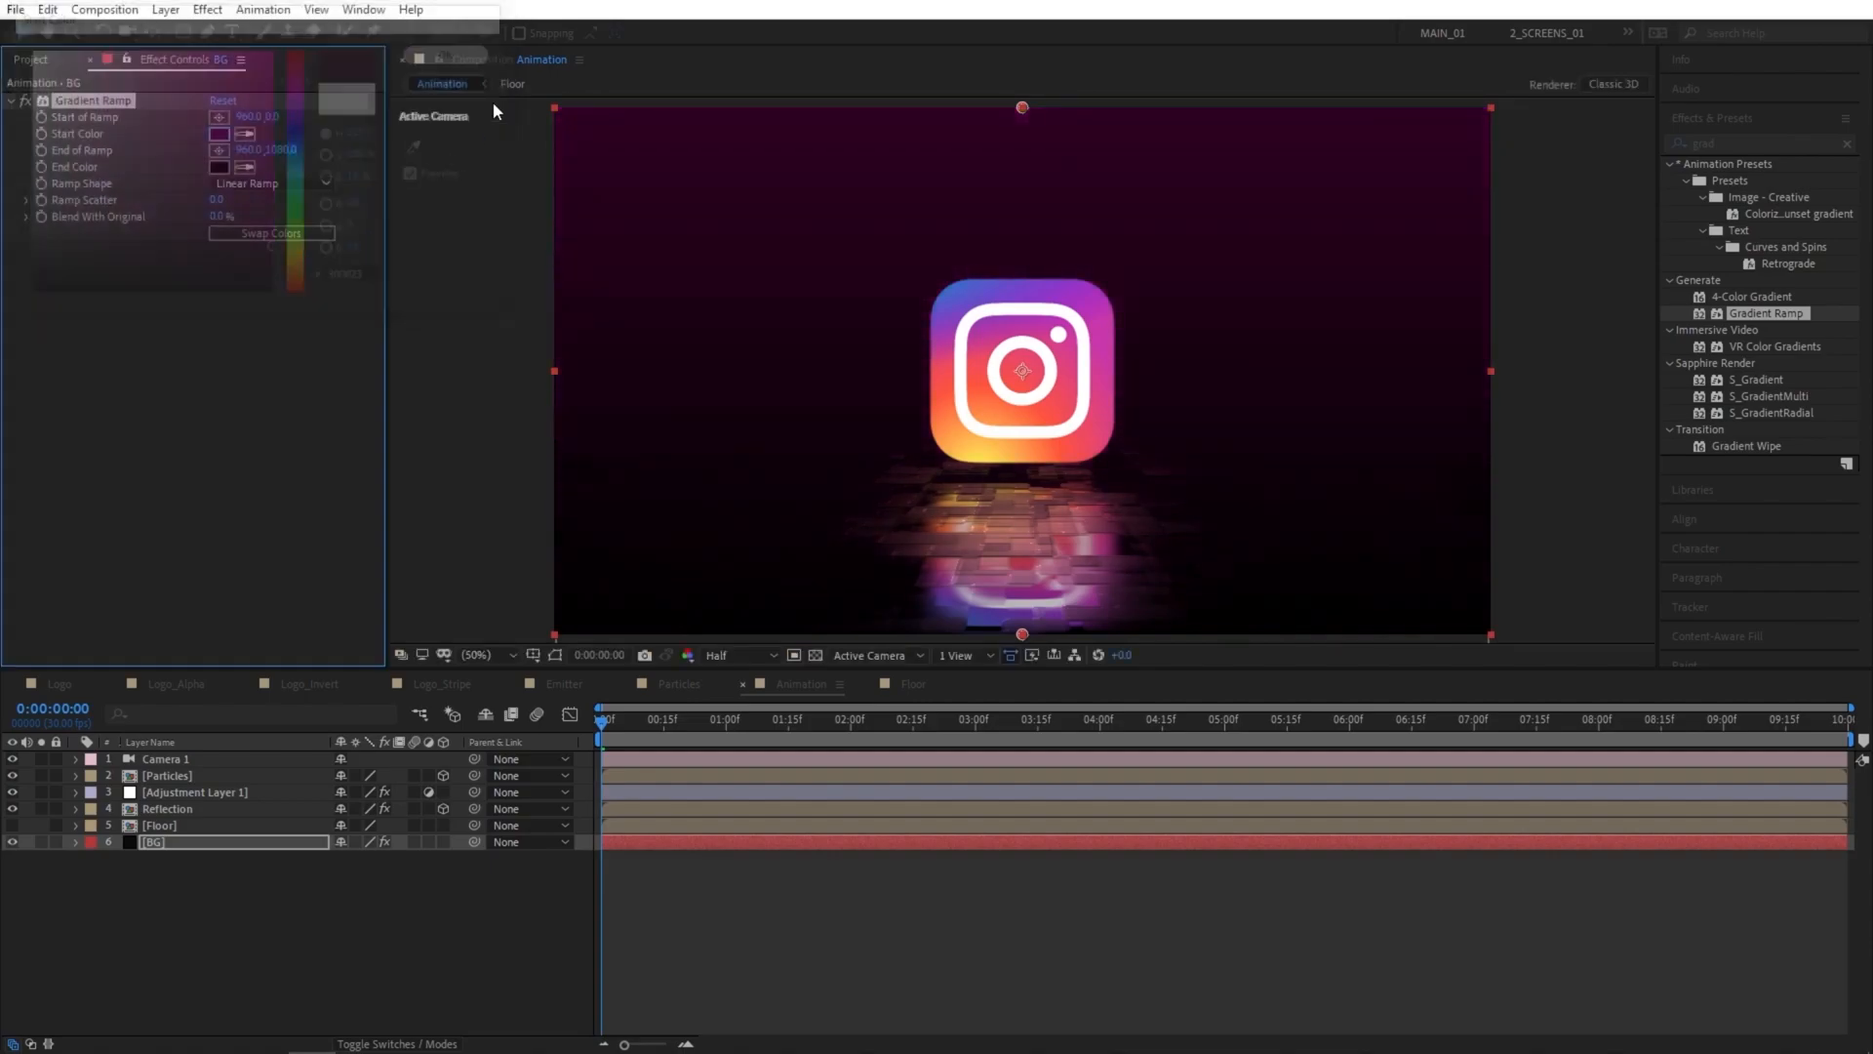
# Set the gradient's Ramp Scatter to 150 and play a preview of the Animation composition.
pyautogui.click(216, 202)
pyautogui.write('150')
pyautogui.press('Return')
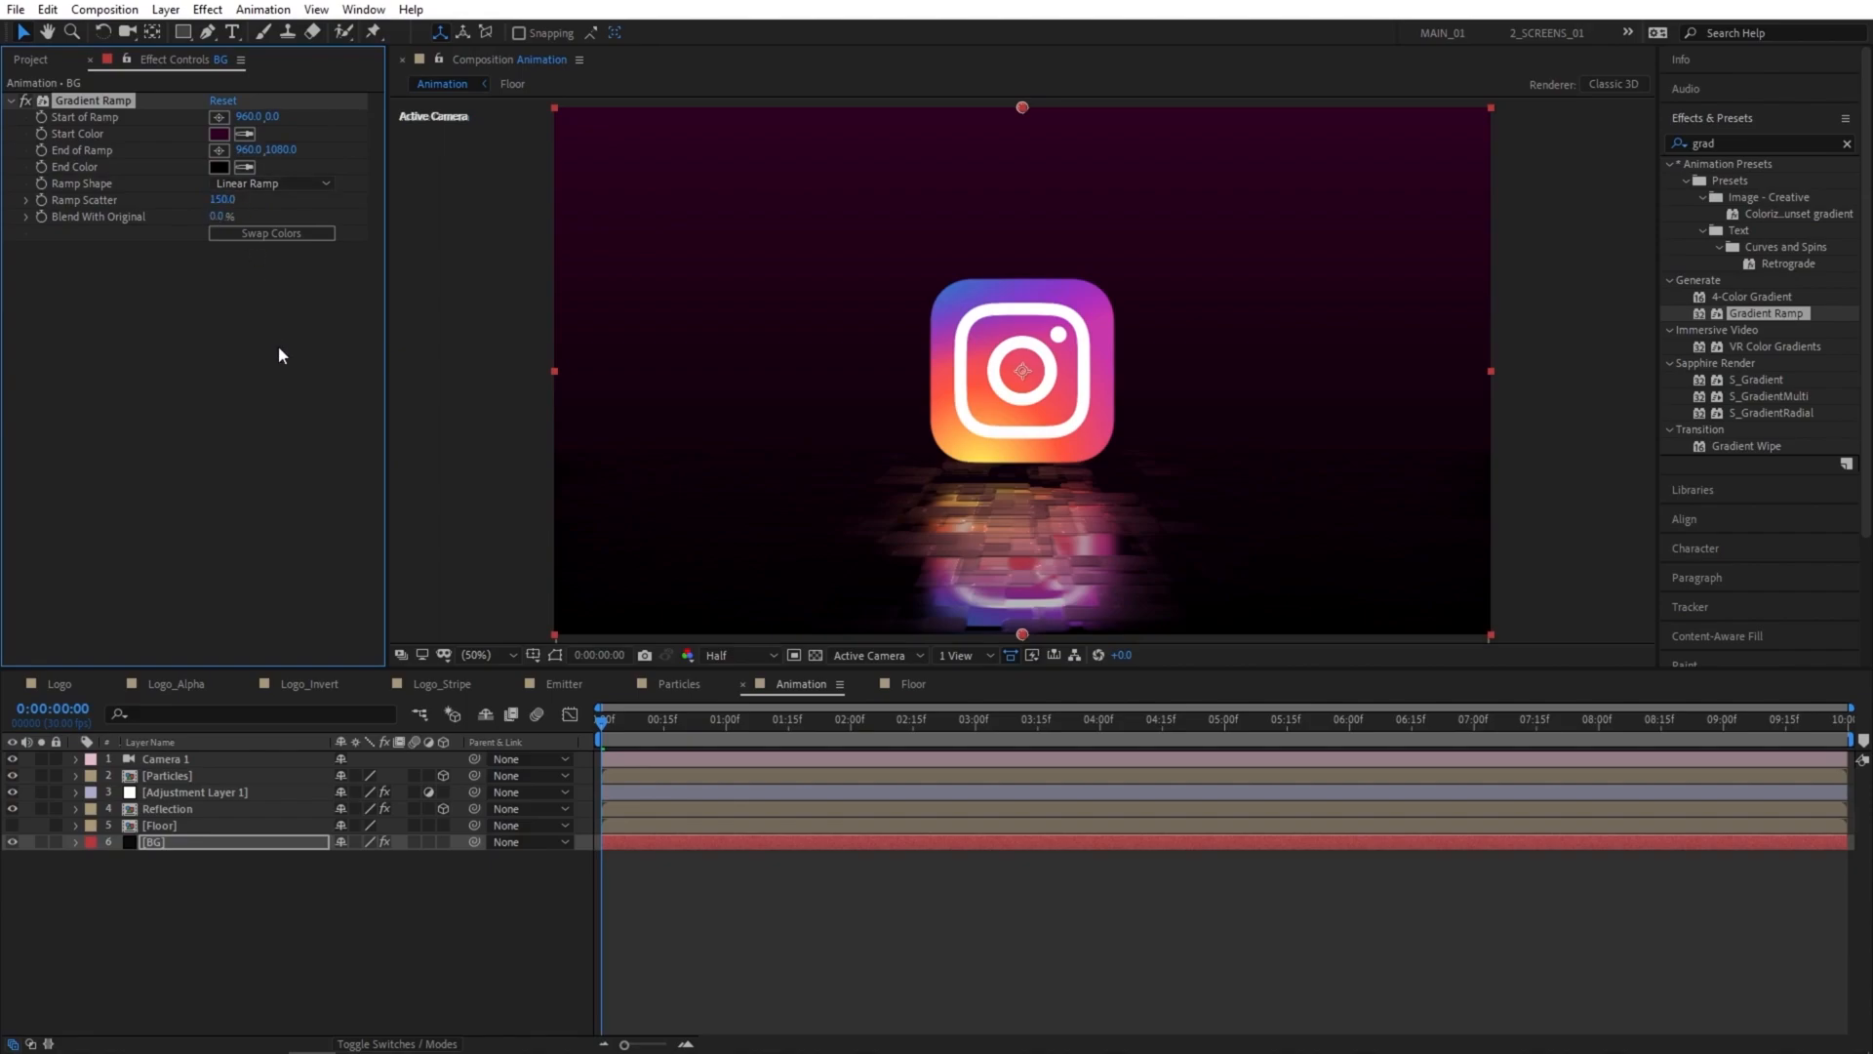
pyautogui.press('space')
pyautogui.click(436, 928)
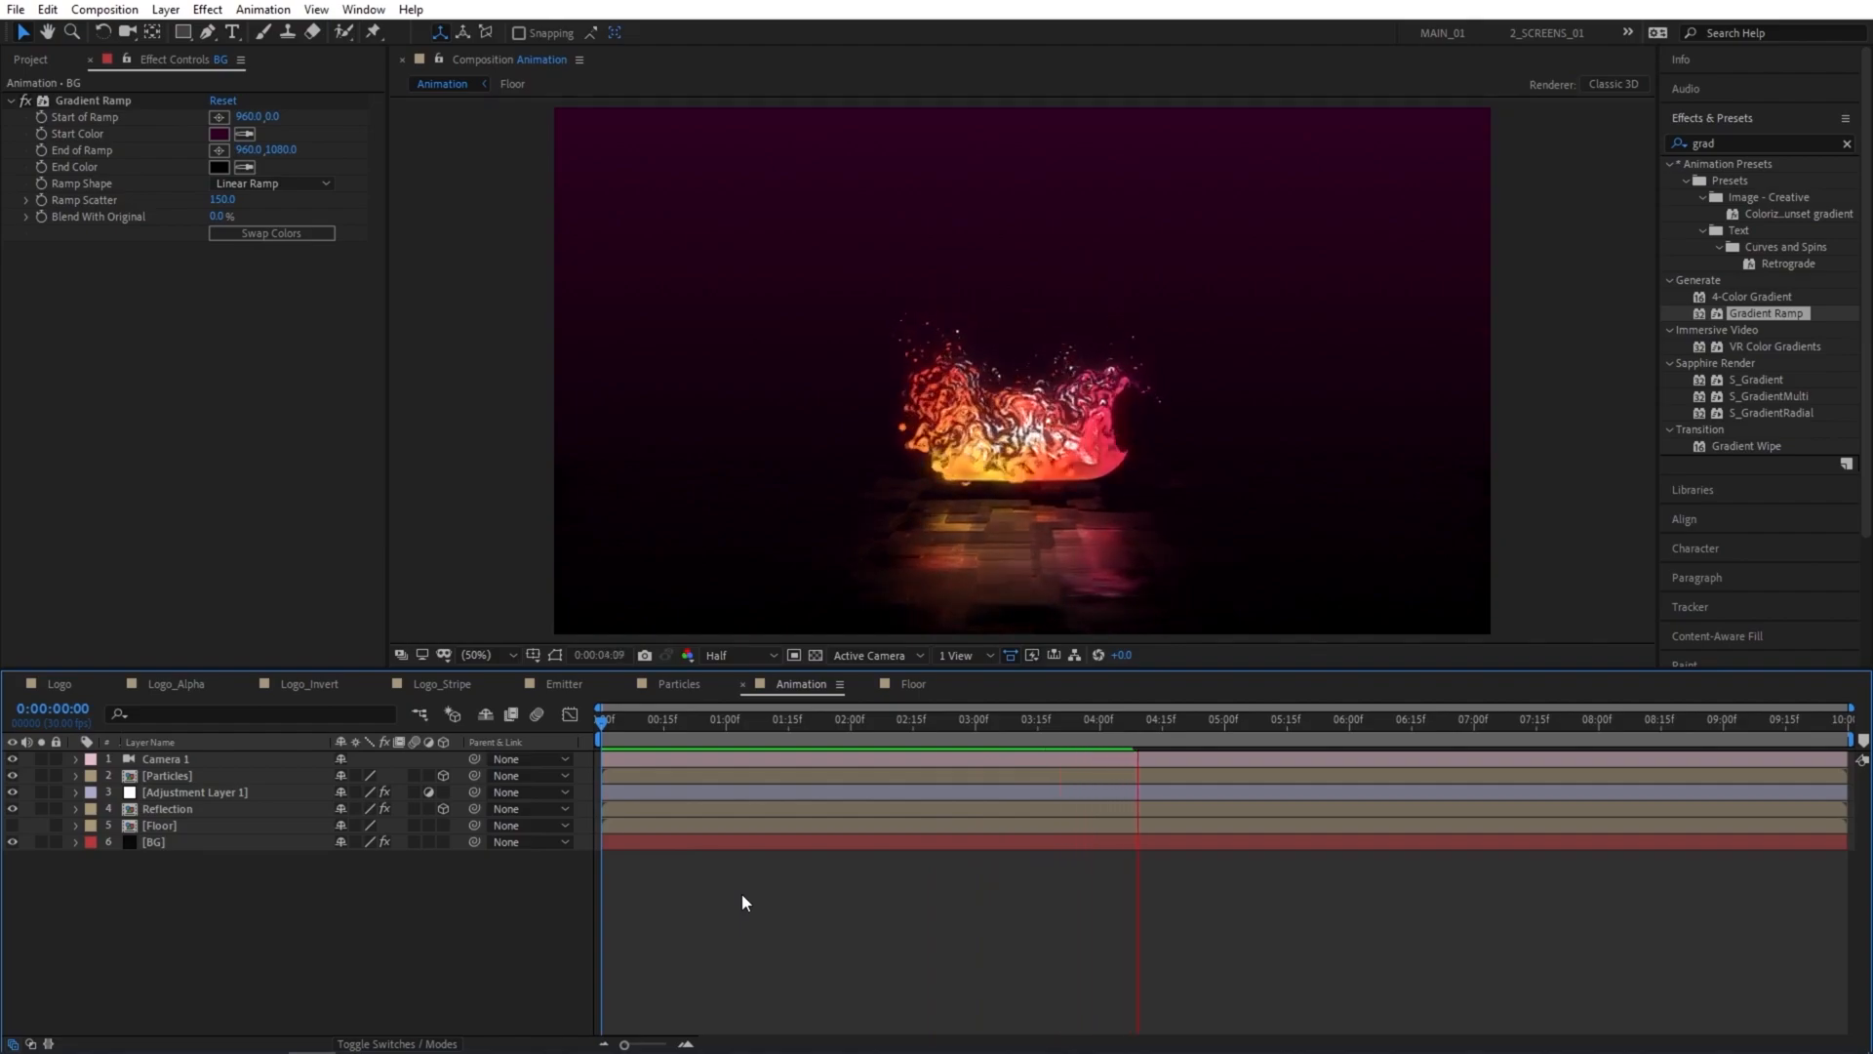
# End the work area at 7 seconds and trim the Animation composition to it.
pyautogui.click(1474, 722)
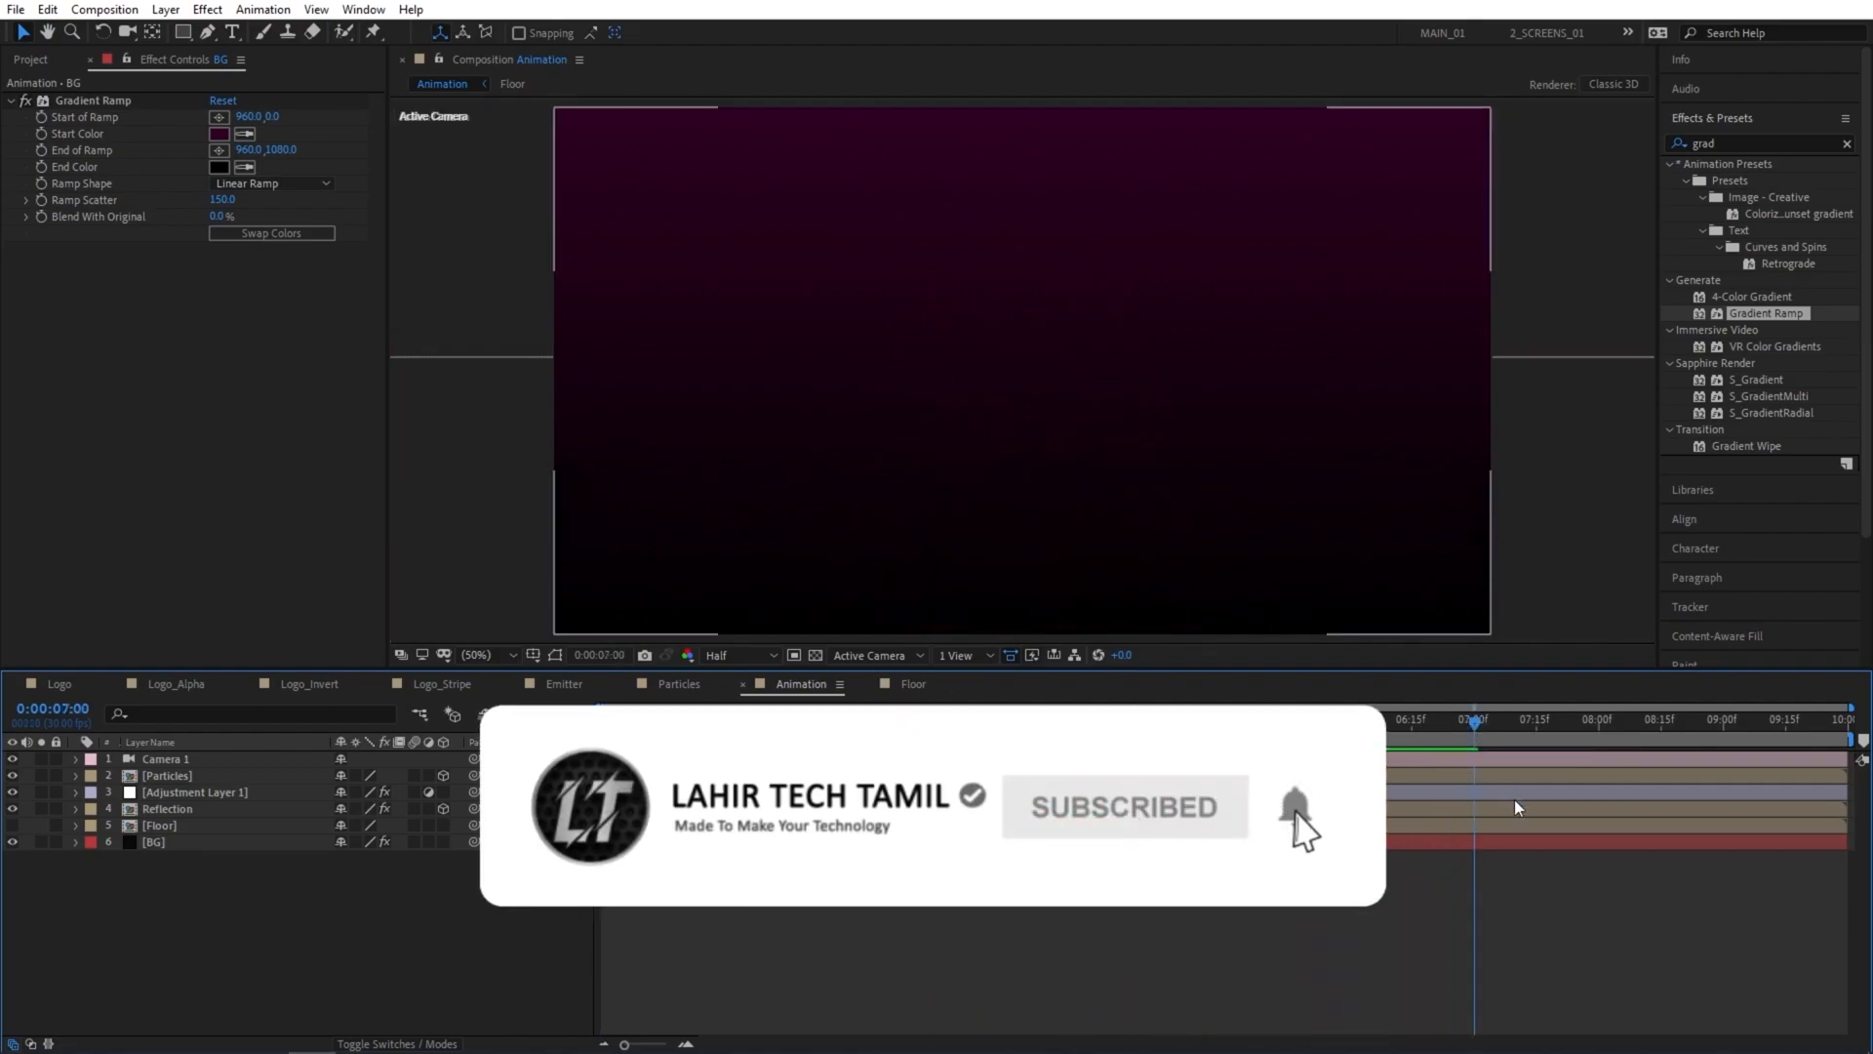
pyautogui.press('n')
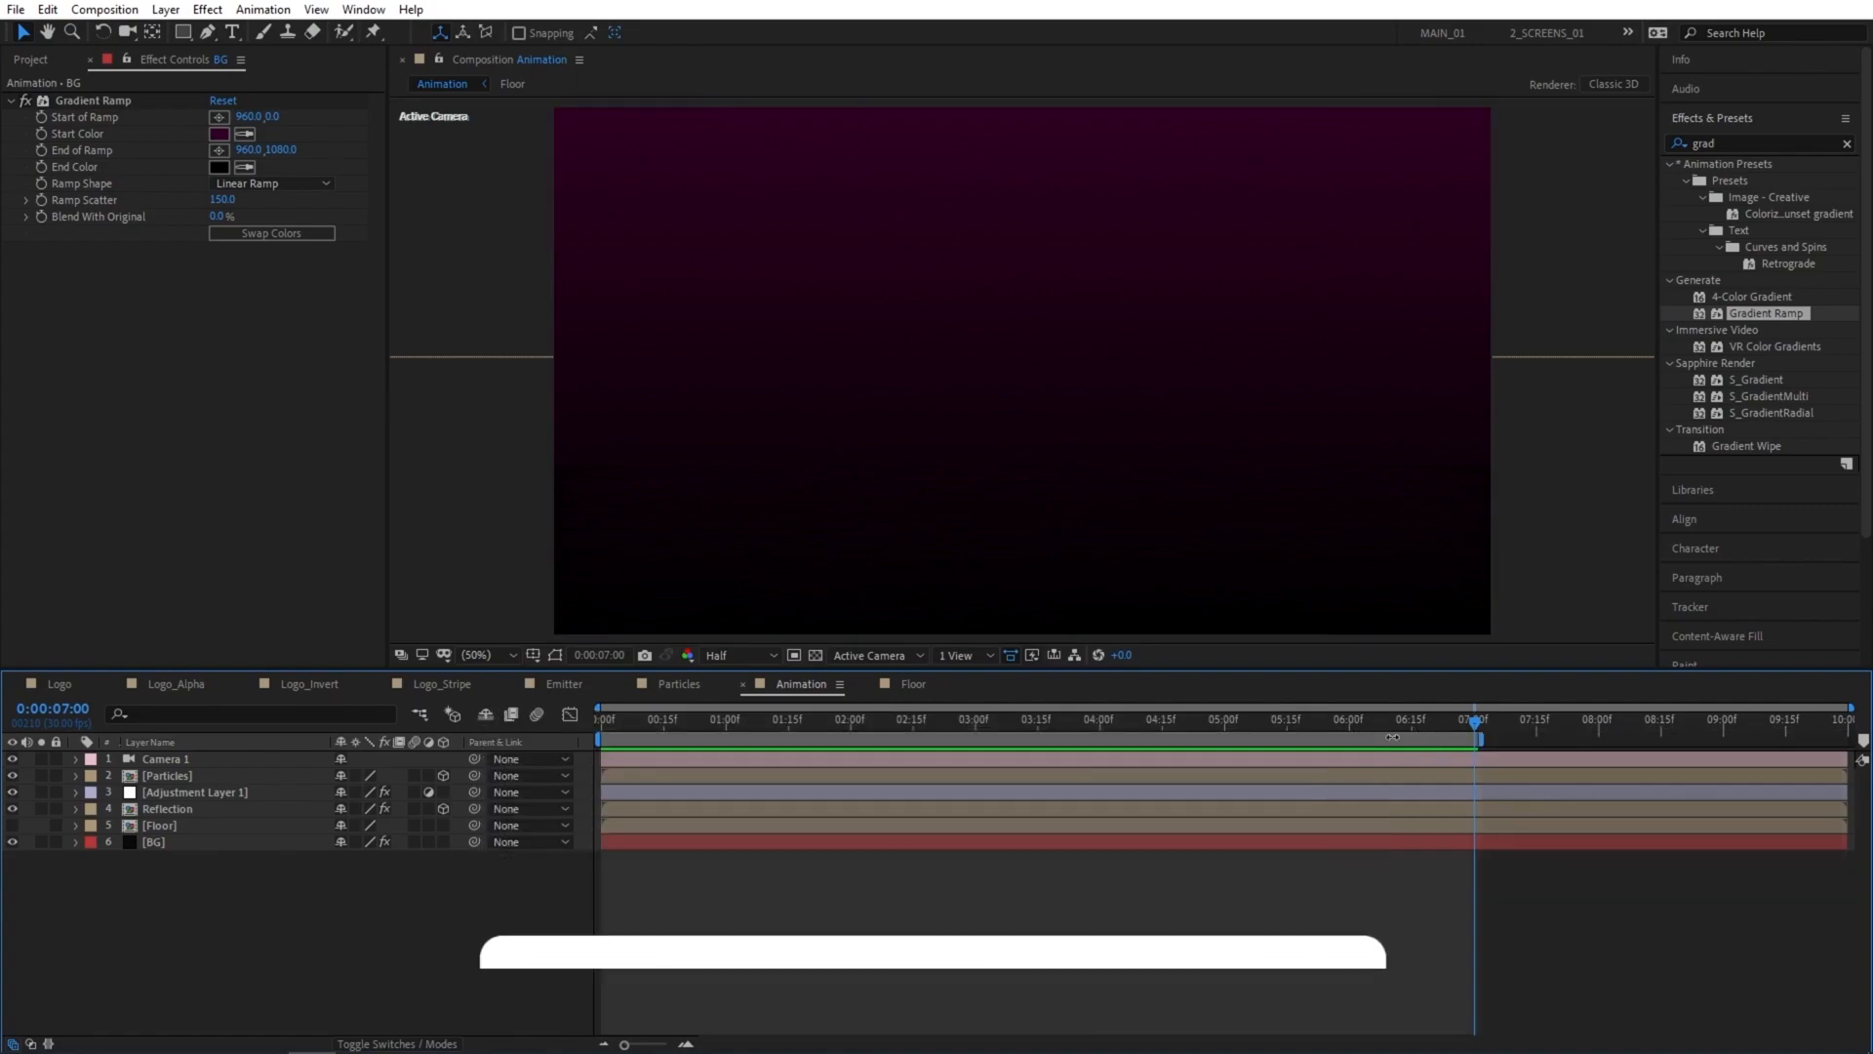
pyautogui.rightClick(1315, 741)
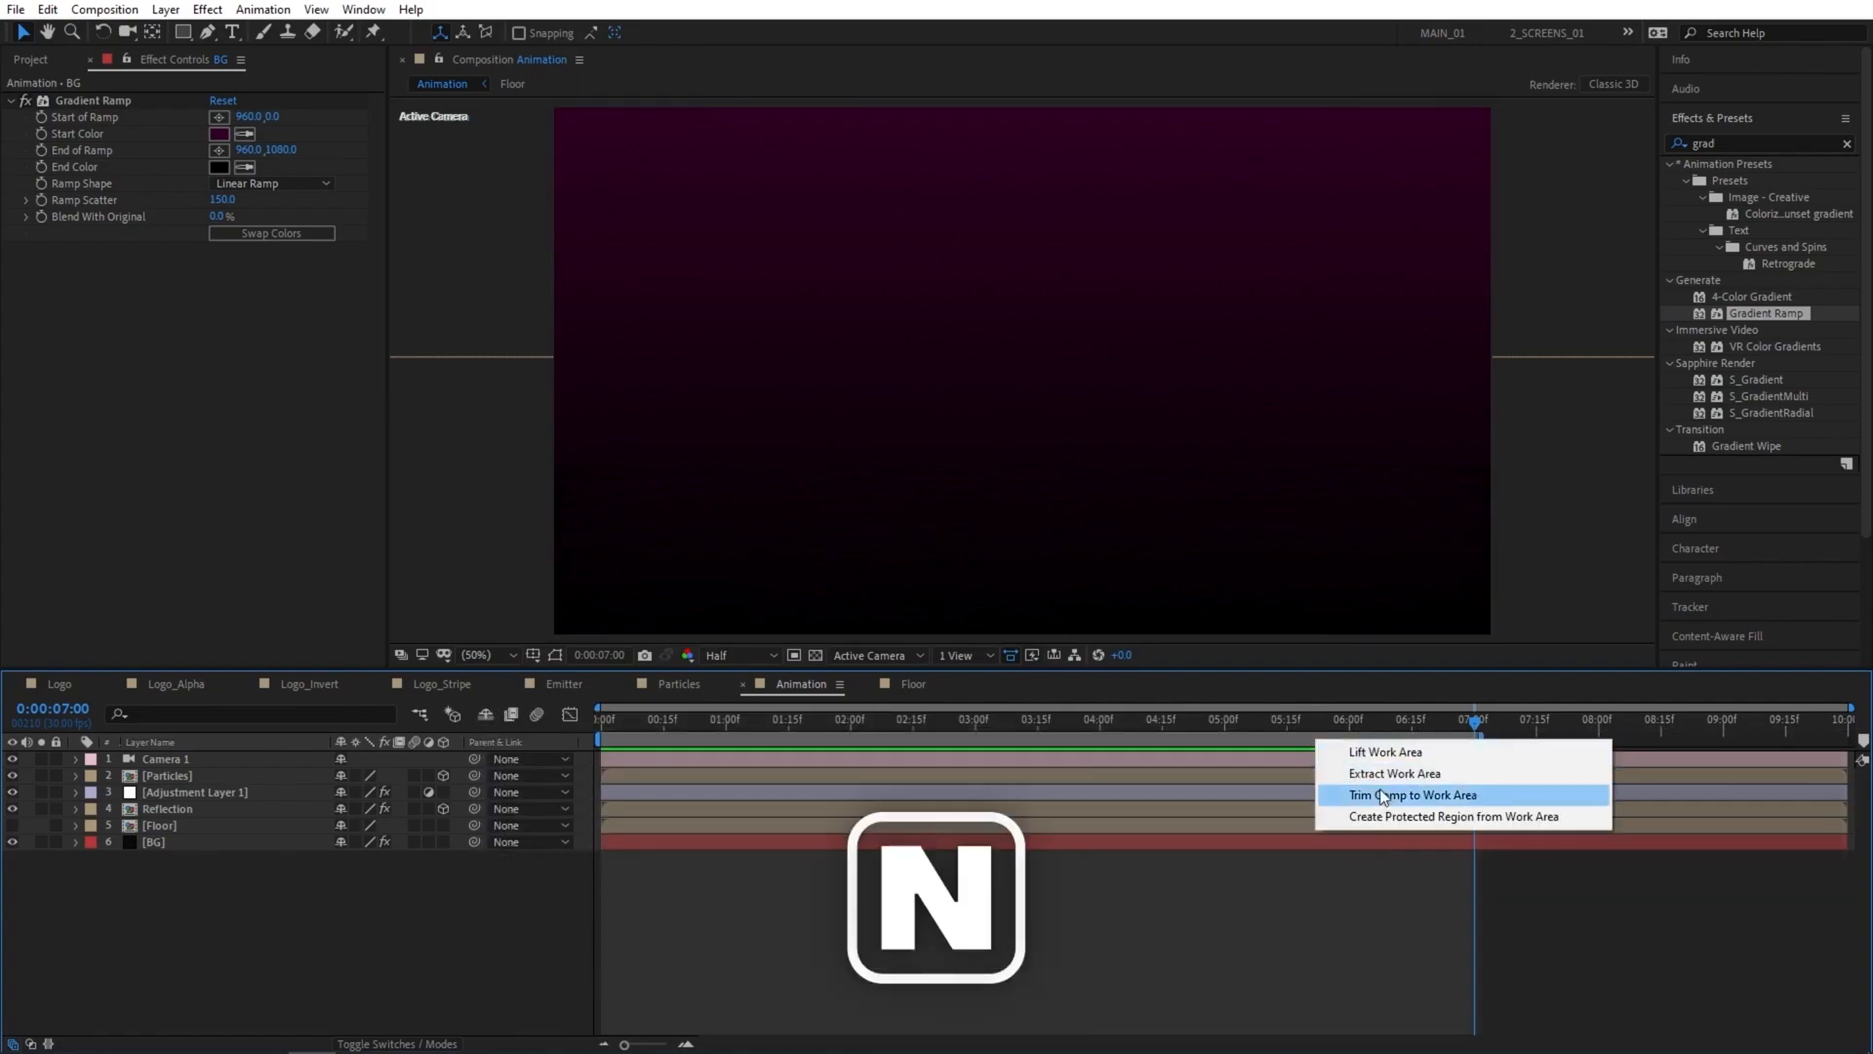
pyautogui.click(1384, 795)
# Play the trimmed composition from the start, then scrub through the logo disintegration to 0:00:03:19.
pyautogui.moveTo(1483, 730); pyautogui.dragTo(465, 723)
pyautogui.press('space')
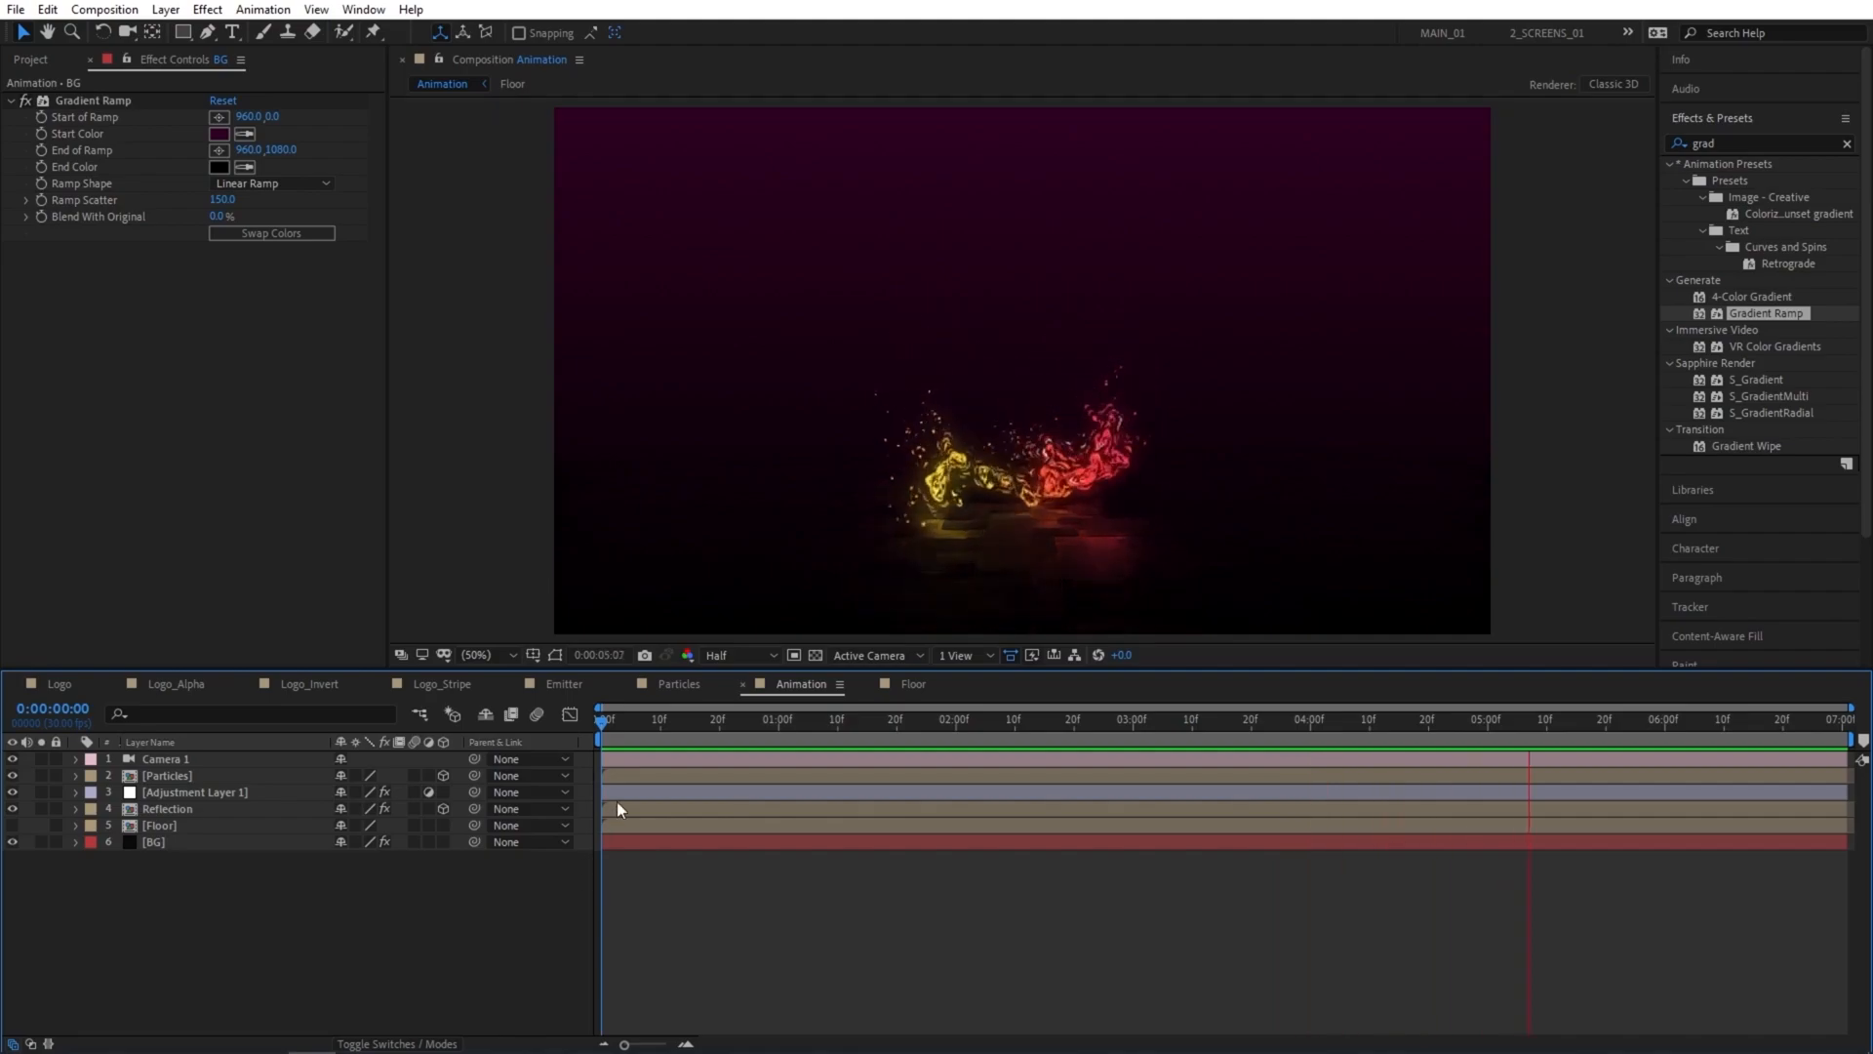
pyautogui.moveTo(701, 724); pyautogui.dragTo(739, 724)
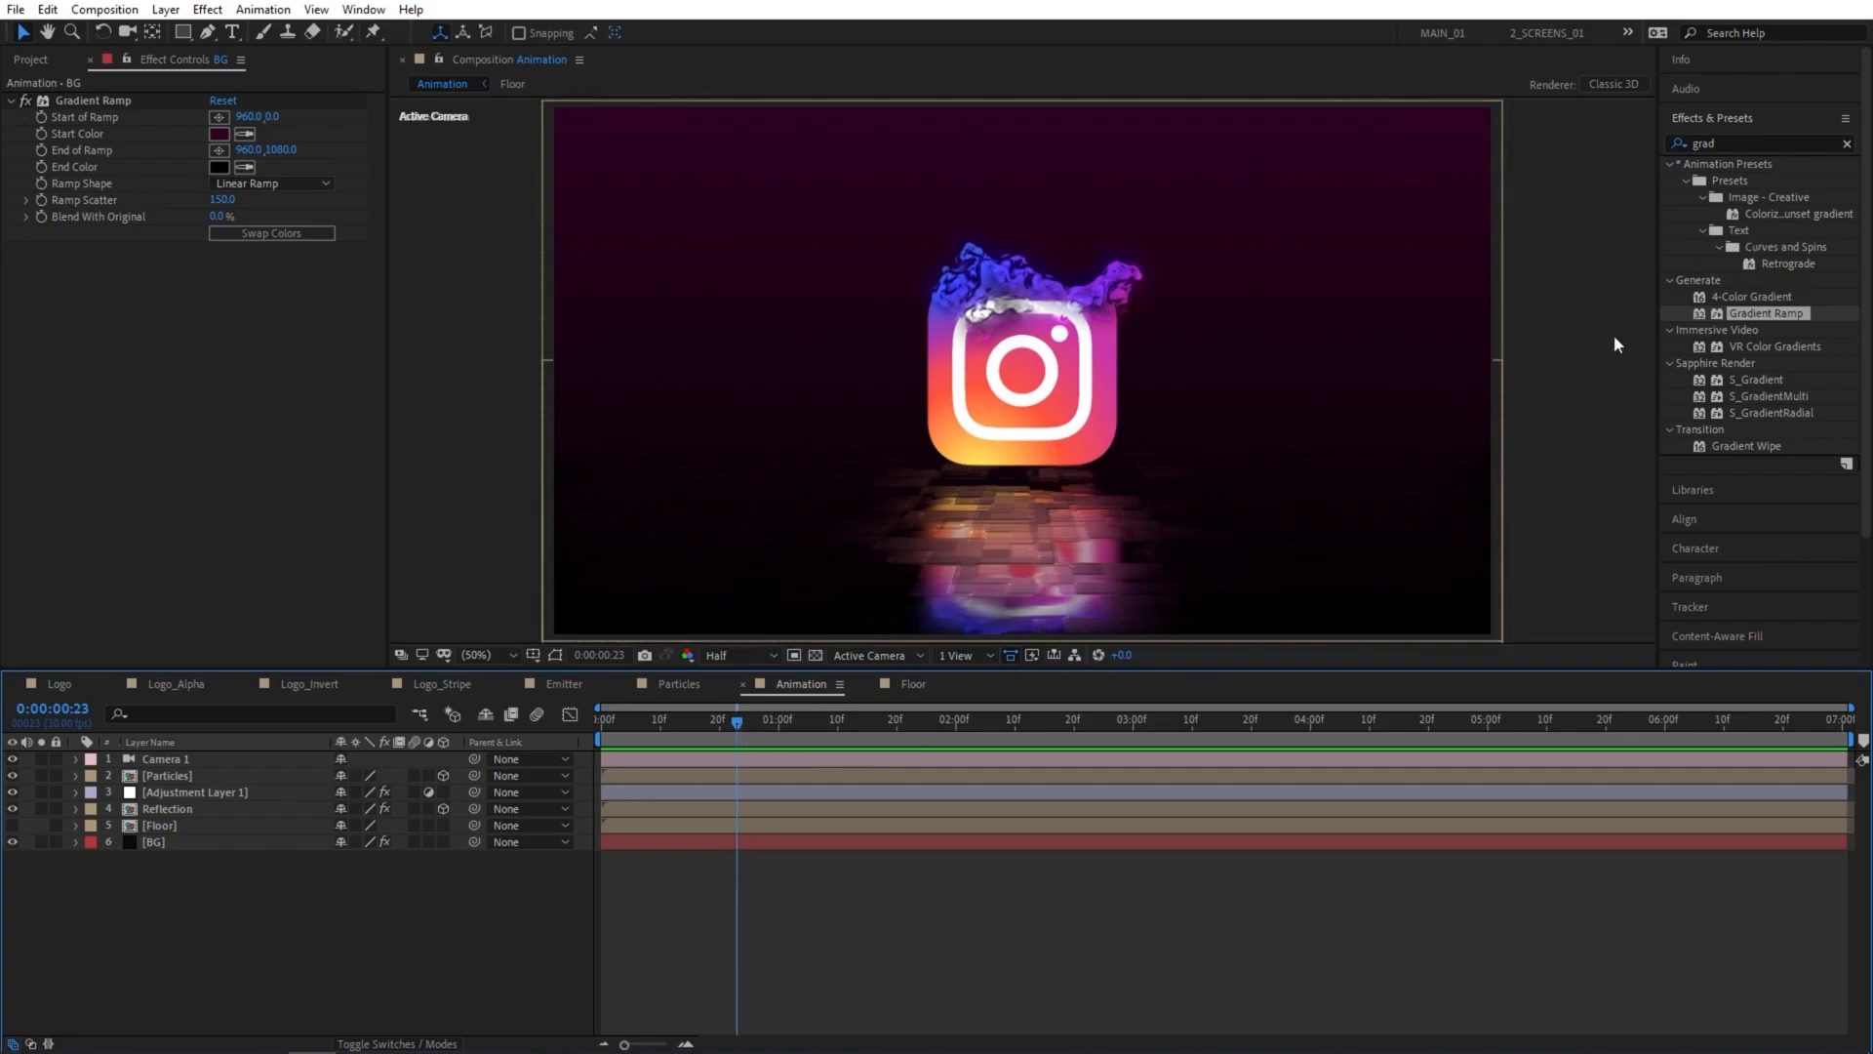
pyautogui.moveTo(739, 724); pyautogui.dragTo(1247, 747)
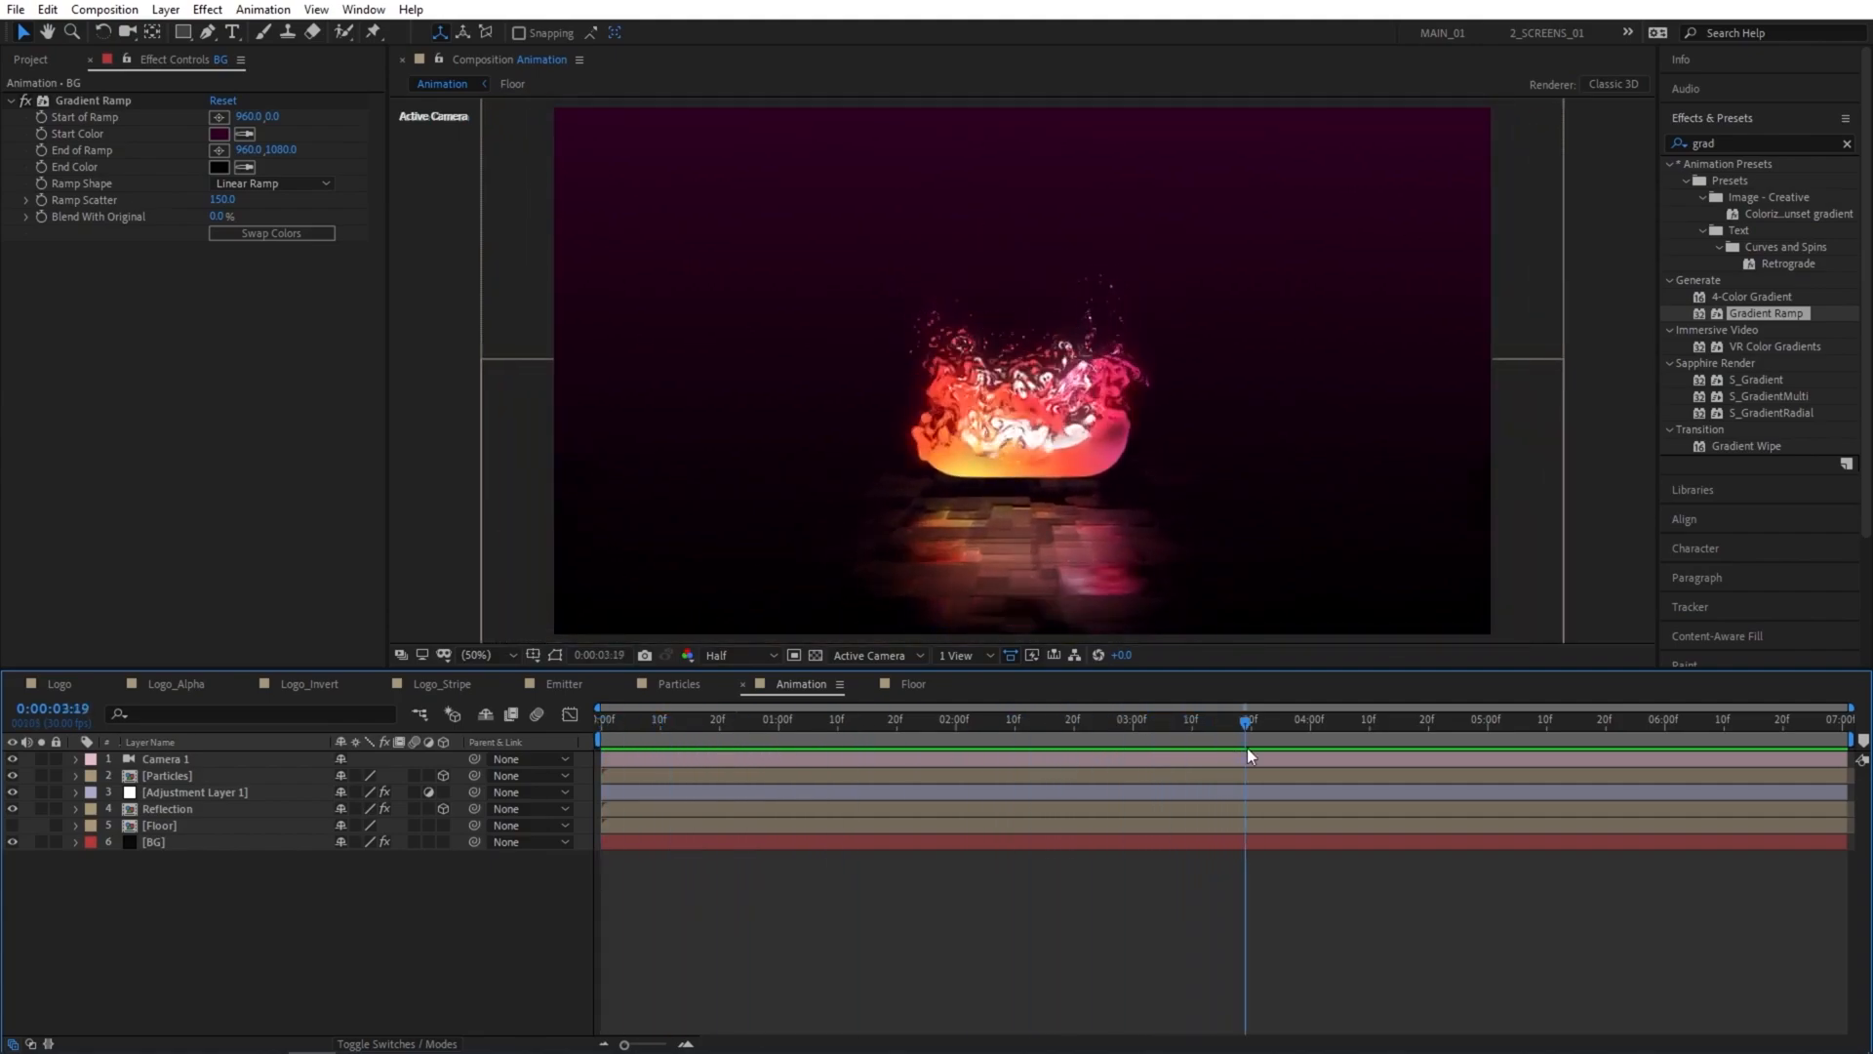